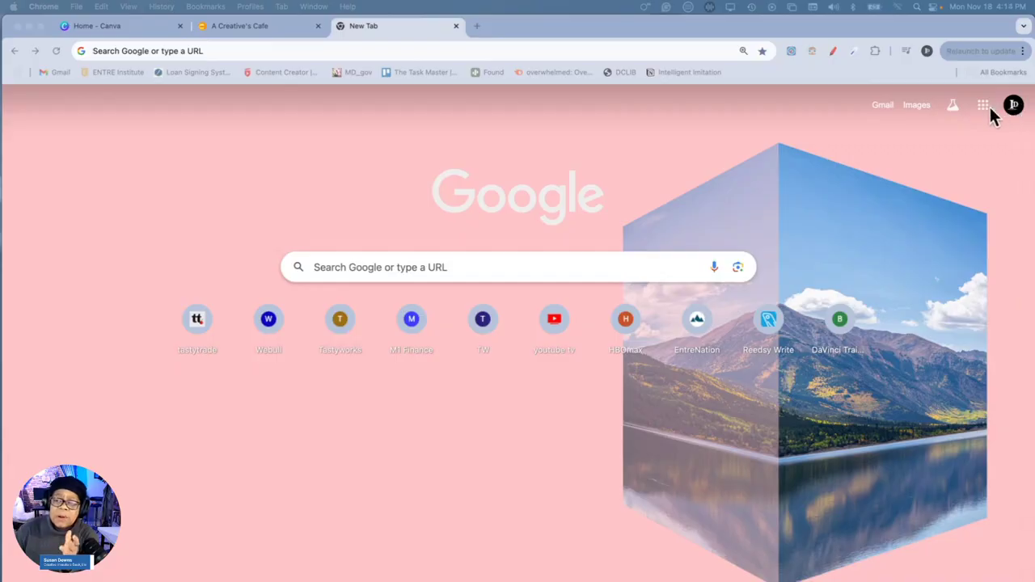
# Open the full Google products page through More from Google in the Google apps launcher
pyautogui.click(982, 106)
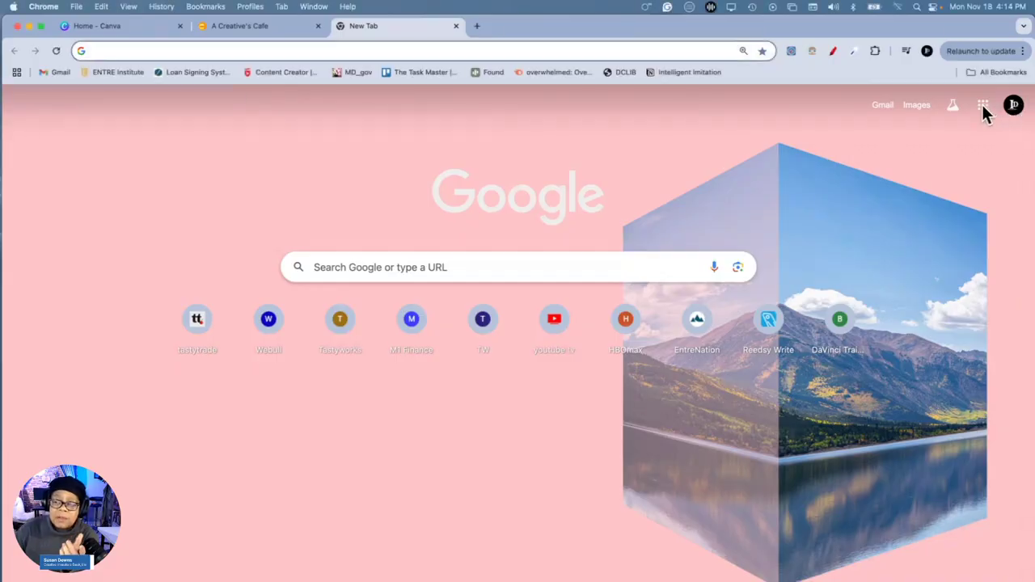
pyautogui.click(983, 104)
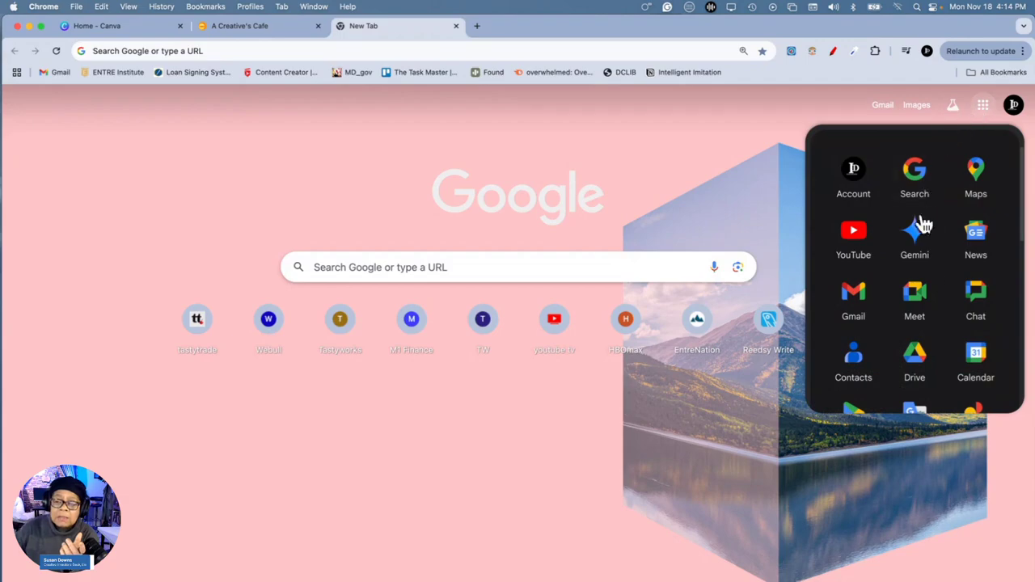
pyautogui.scroll(-4, 954, 296)
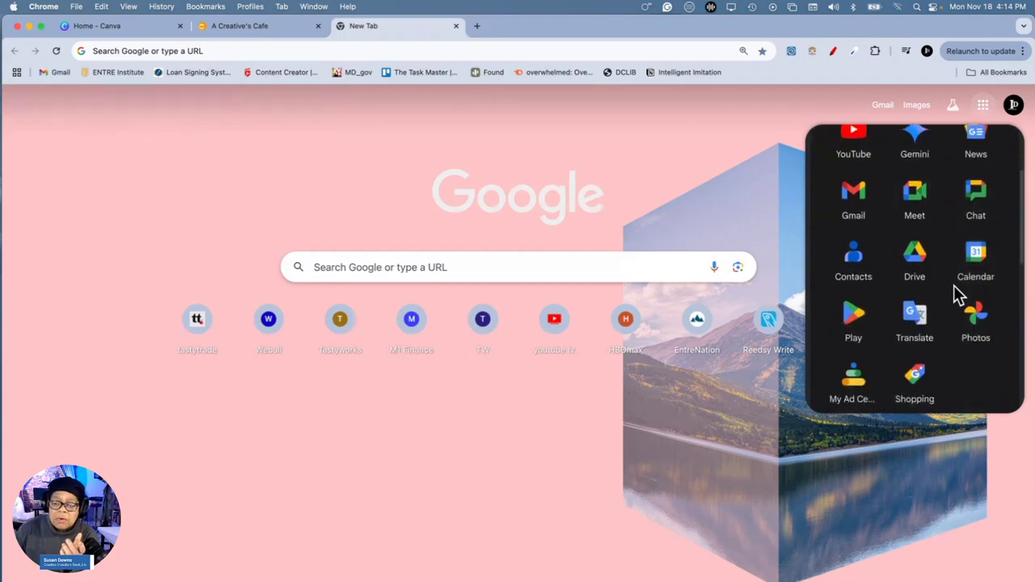
pyautogui.scroll(-4, 955, 295)
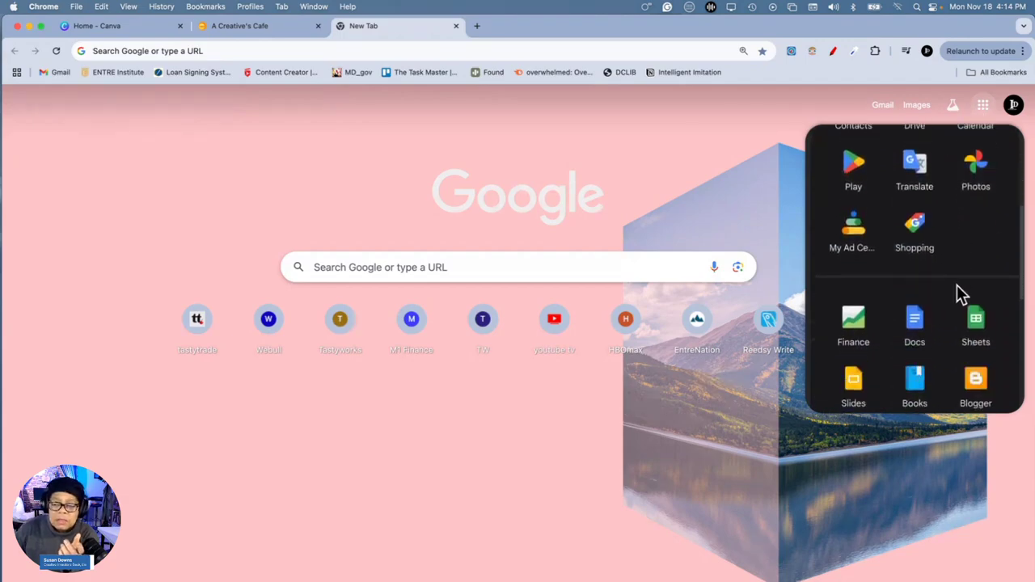
pyautogui.scroll(-4, 959, 296)
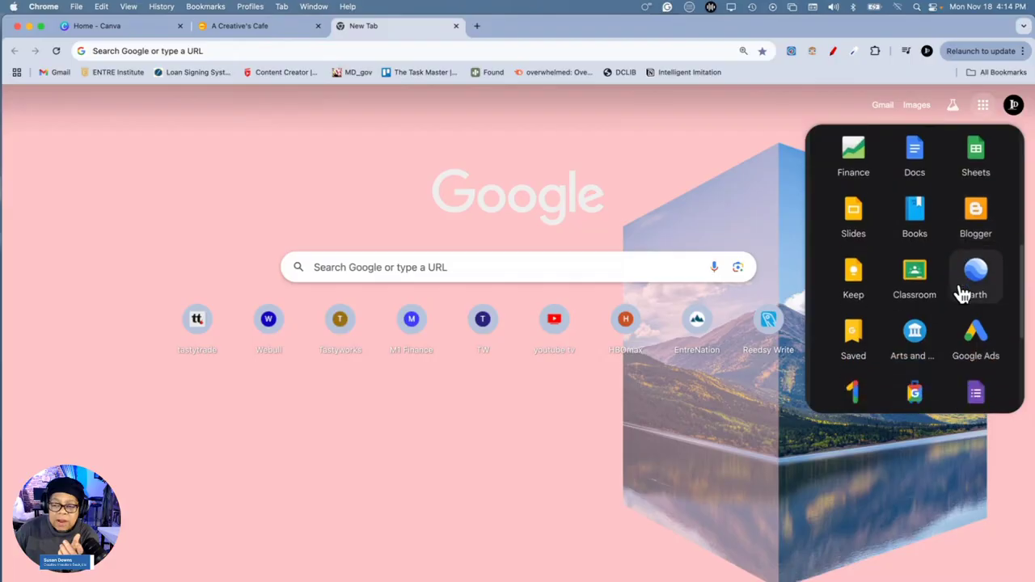
pyautogui.scroll(-4, 962, 295)
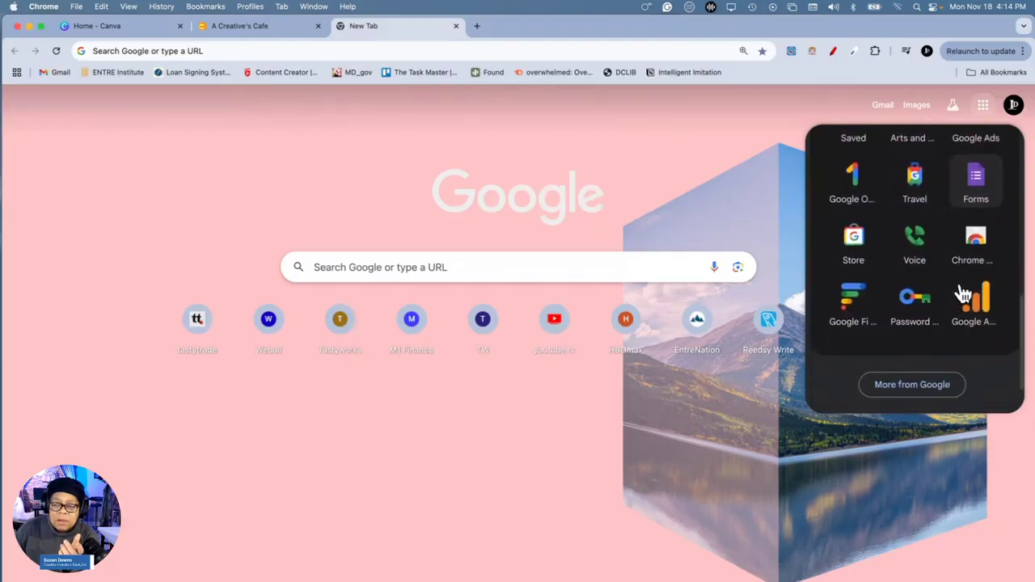
pyautogui.click(922, 384)
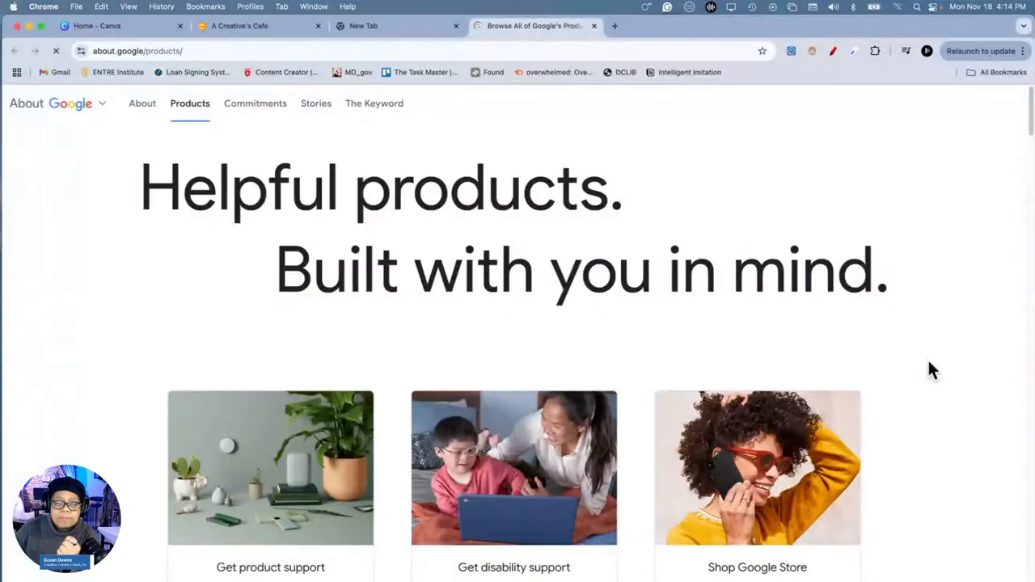
# Show the complete list of all products on the Google products page
pyautogui.scroll(-3, 582, 294)
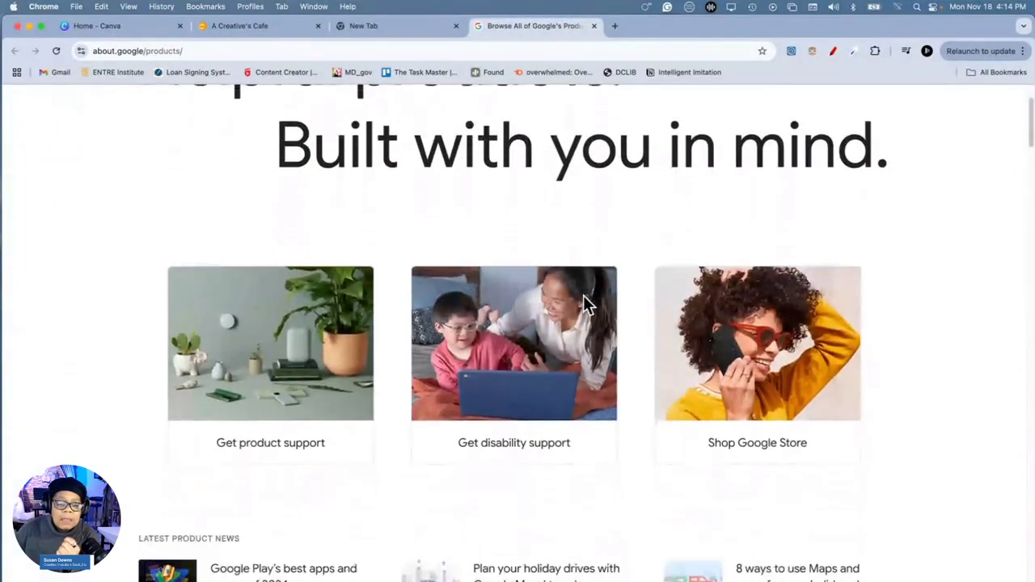
pyautogui.scroll(-5, 584, 297)
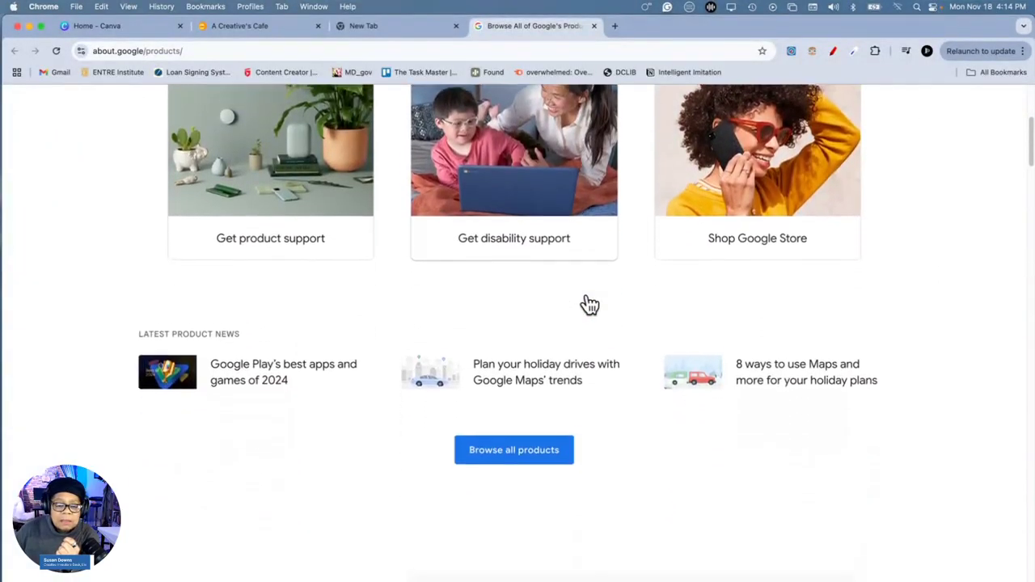
pyautogui.click(517, 383)
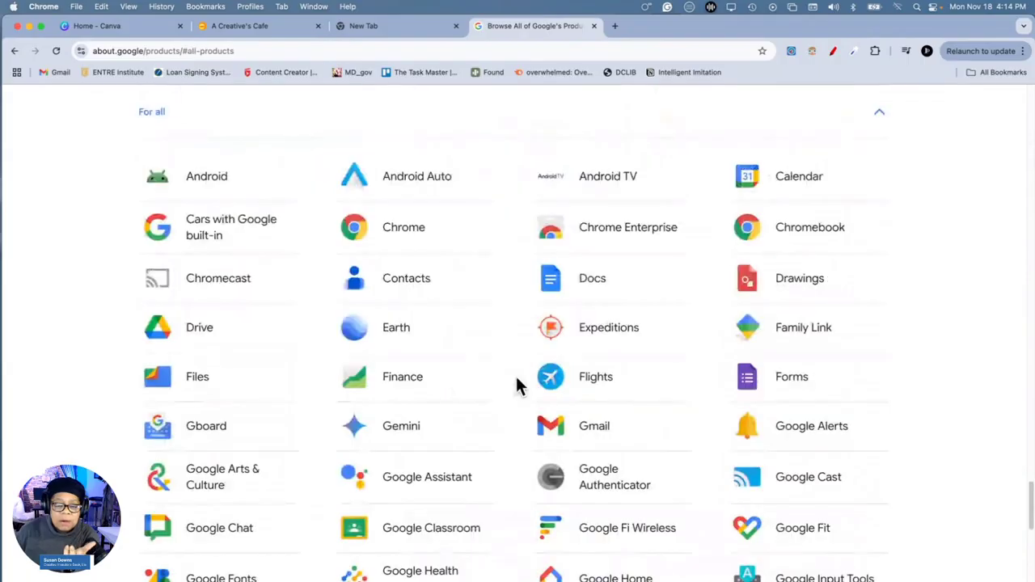
# Examine the alphabetical list of Google products to locate the Sites entry
pyautogui.scroll(-1, 825, 361)
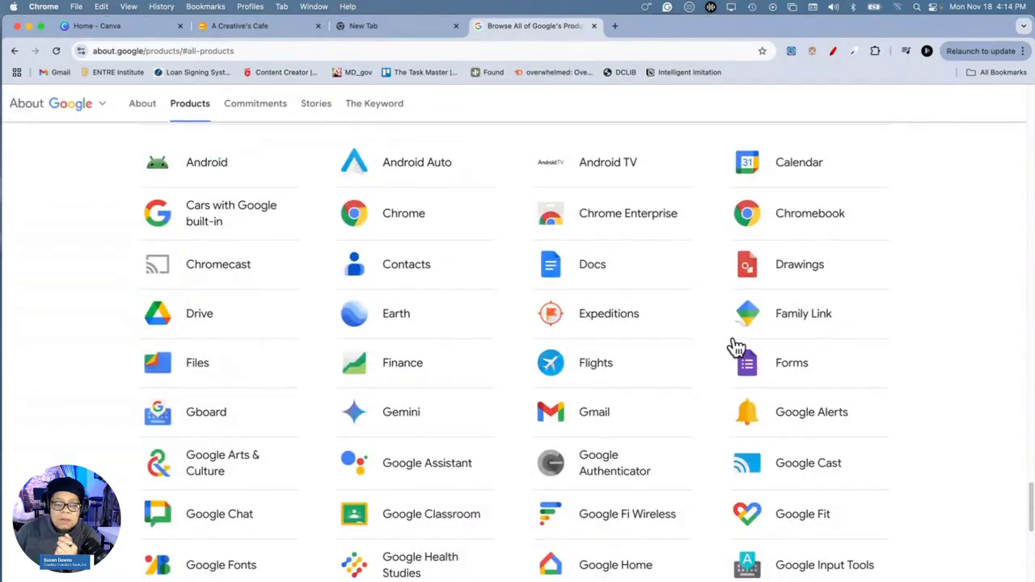
pyautogui.scroll(-2, 852, 368)
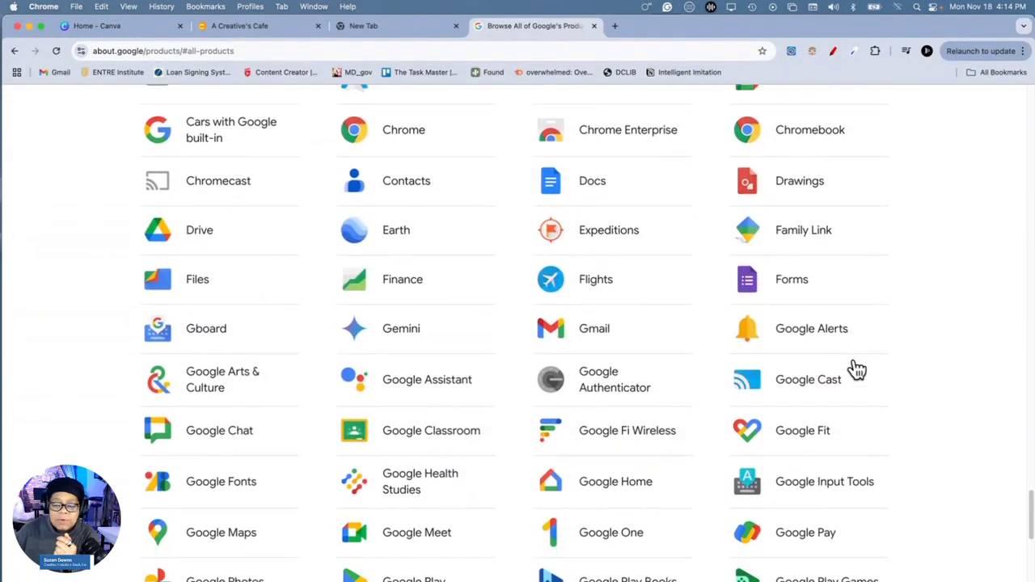
pyautogui.scroll(-6, 857, 369)
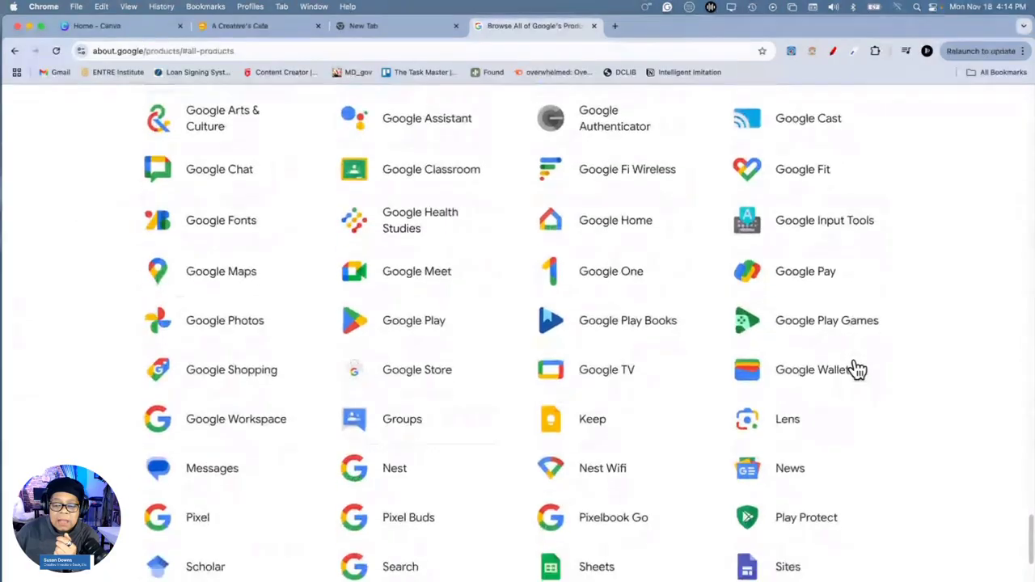
pyautogui.scroll(-4, 857, 370)
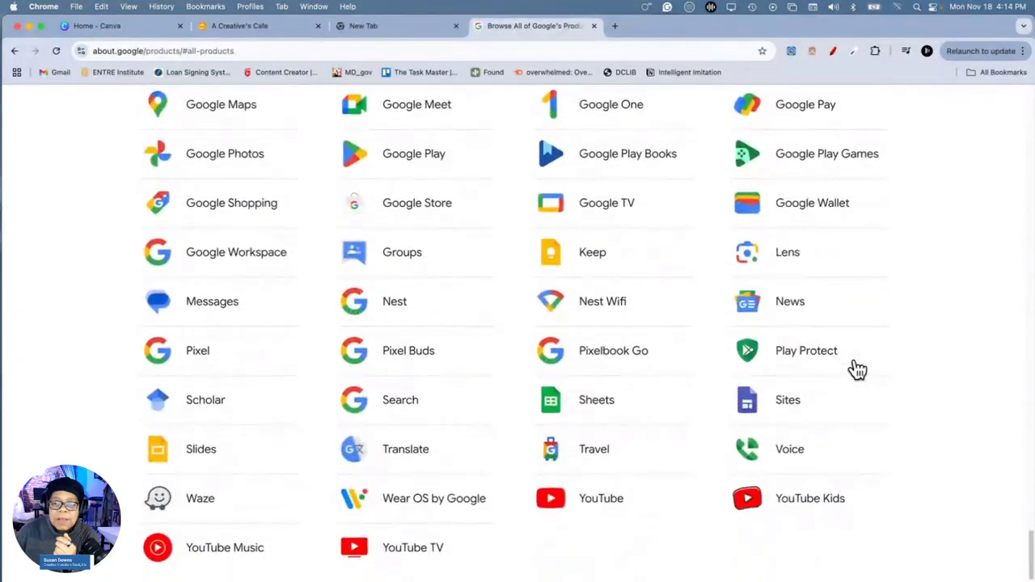
pyautogui.scroll(4, 857, 370)
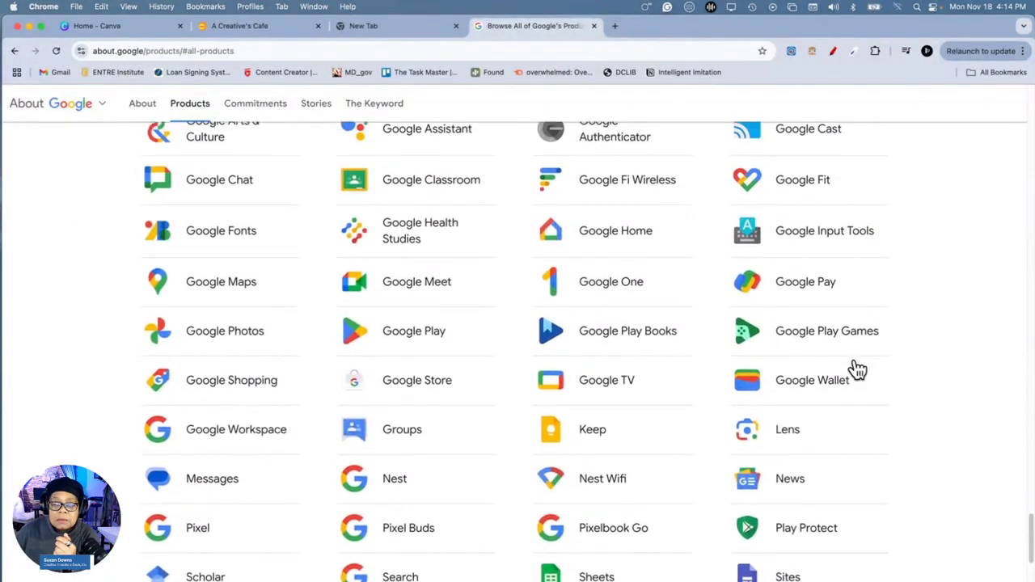
pyautogui.scroll(4, 857, 370)
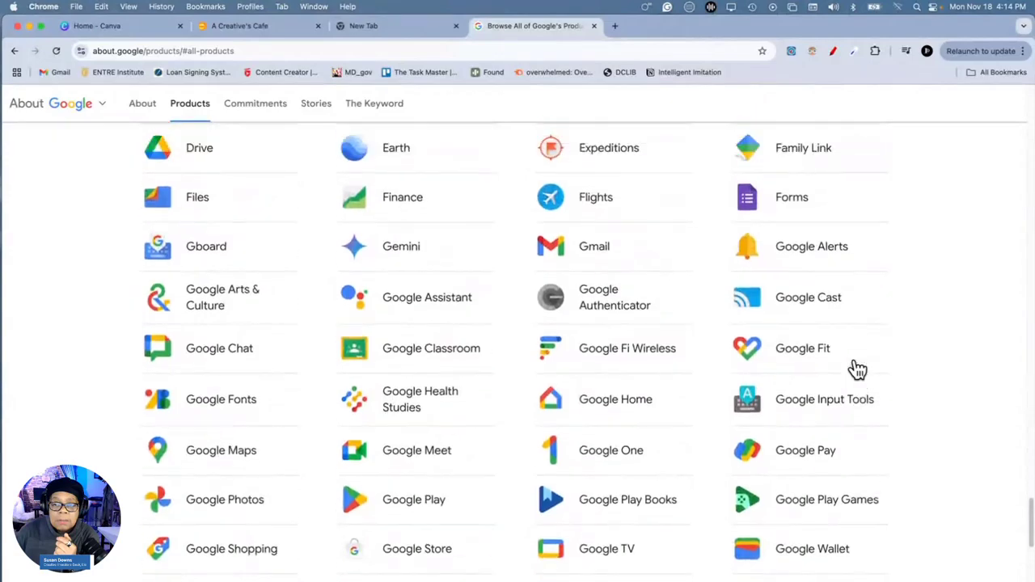
pyautogui.scroll(3, 857, 370)
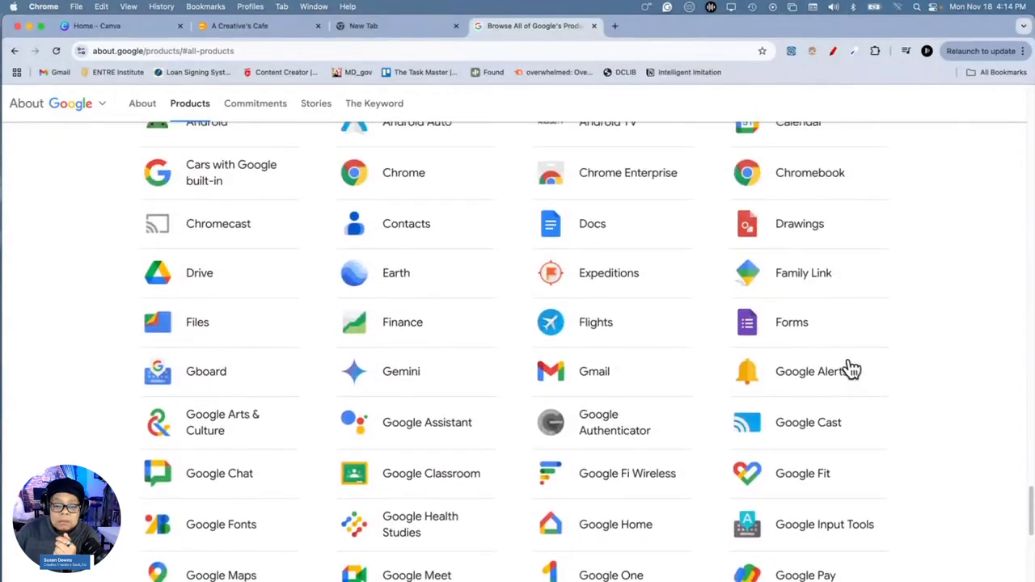
pyautogui.scroll(2, 823, 363)
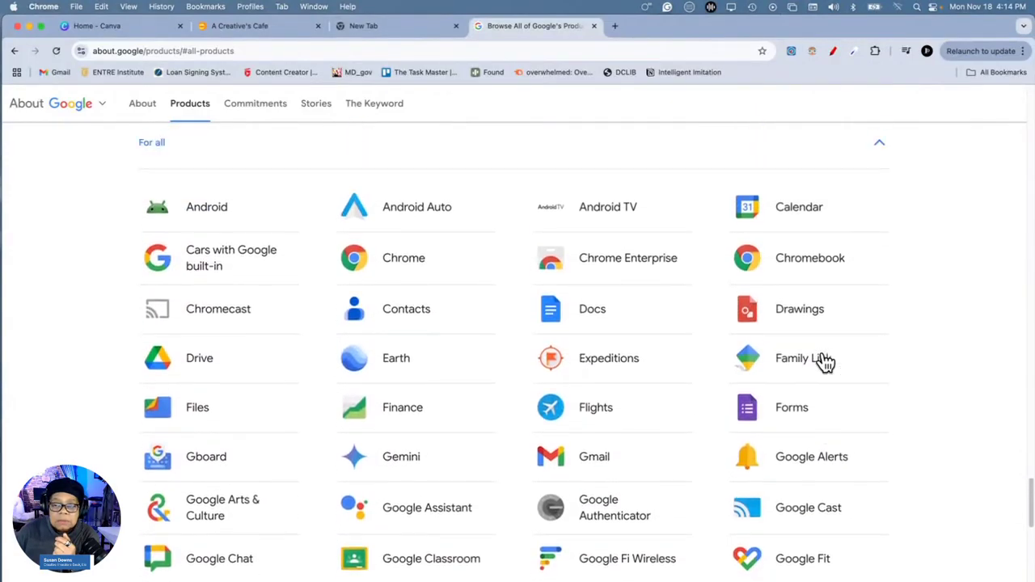
pyautogui.scroll(-5, 649, 328)
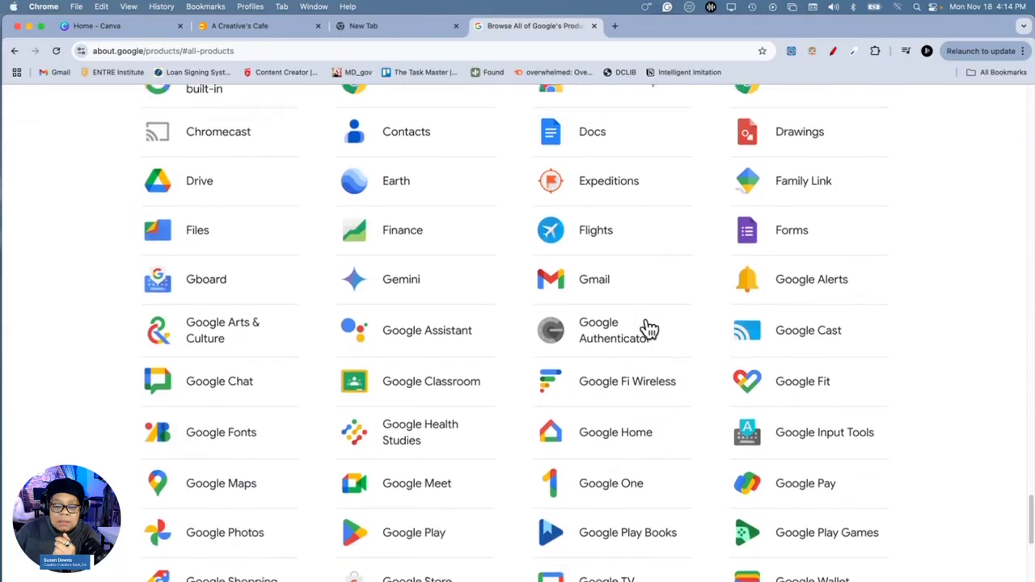
pyautogui.scroll(-3, 649, 329)
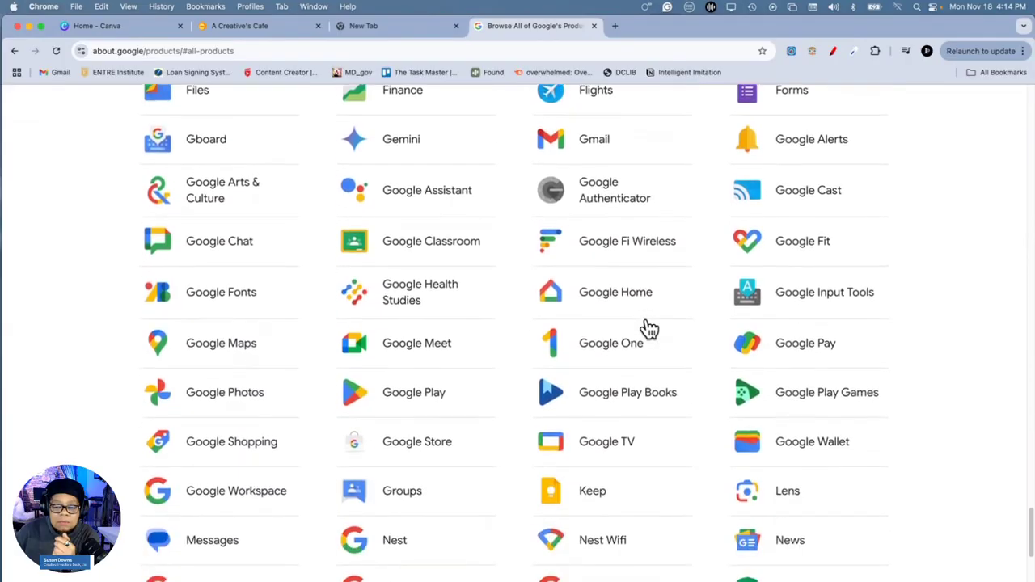
pyautogui.scroll(-2, 650, 328)
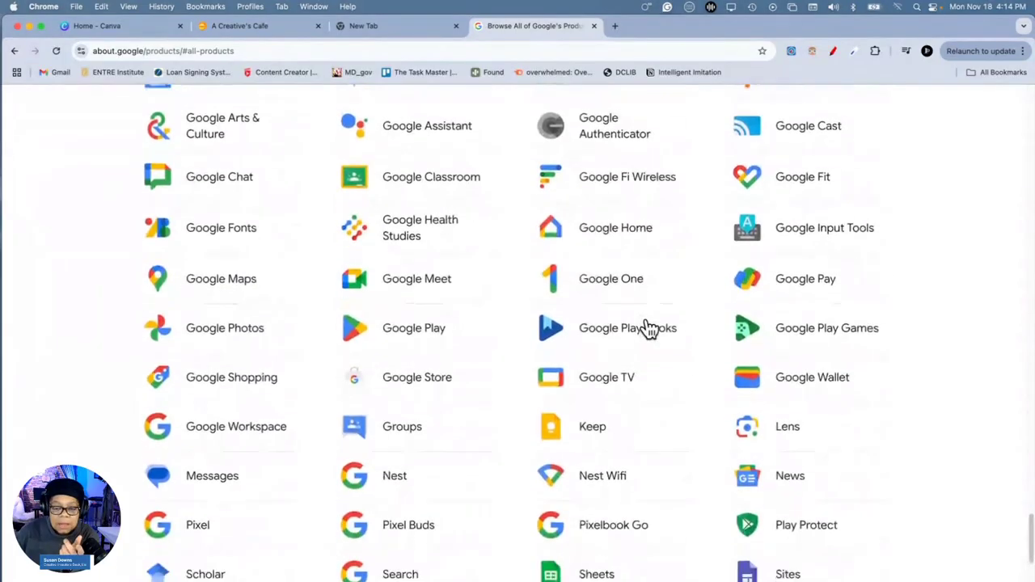
pyautogui.scroll(-3, 647, 319)
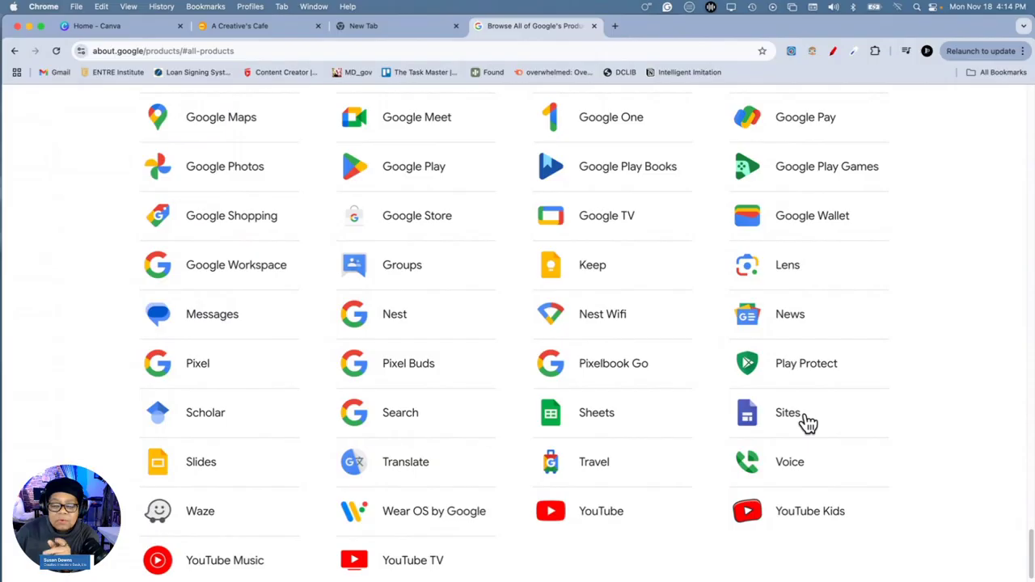
# Close the Google products page and return to the new tab page
pyautogui.scroll(10, 808, 421)
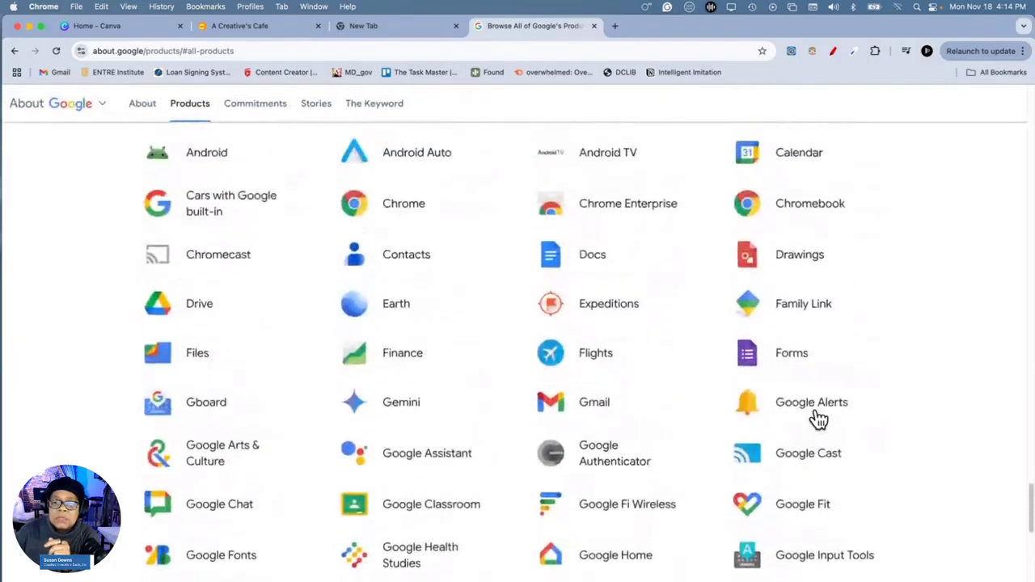
pyautogui.scroll(10, 818, 418)
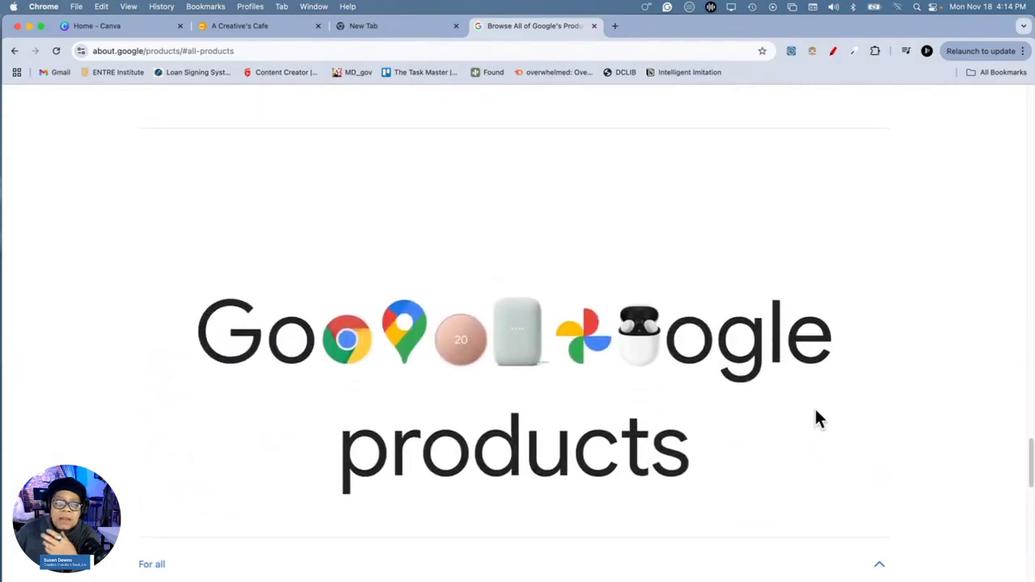
pyautogui.scroll(10, 817, 419)
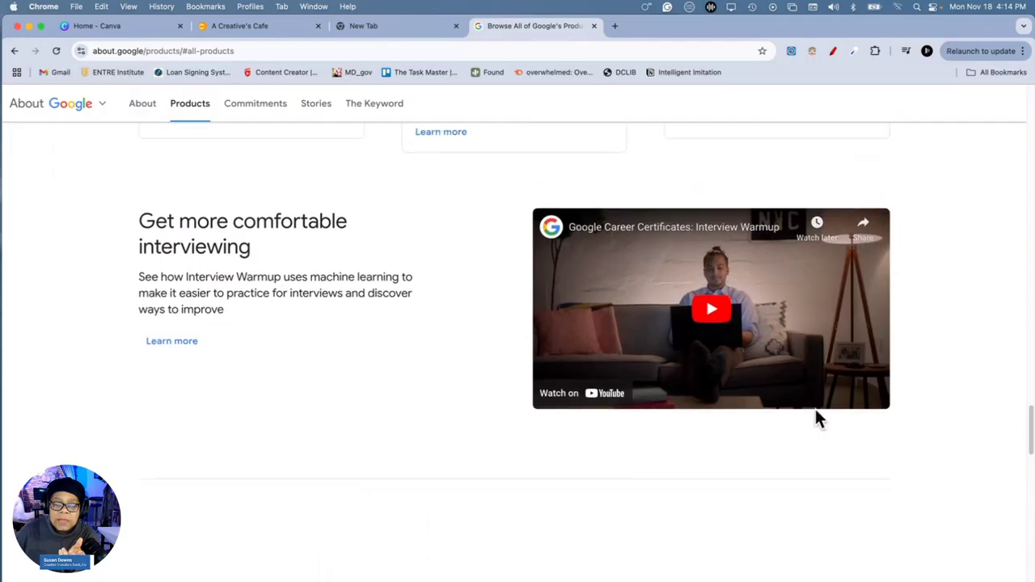
pyautogui.scroll(5, 815, 408)
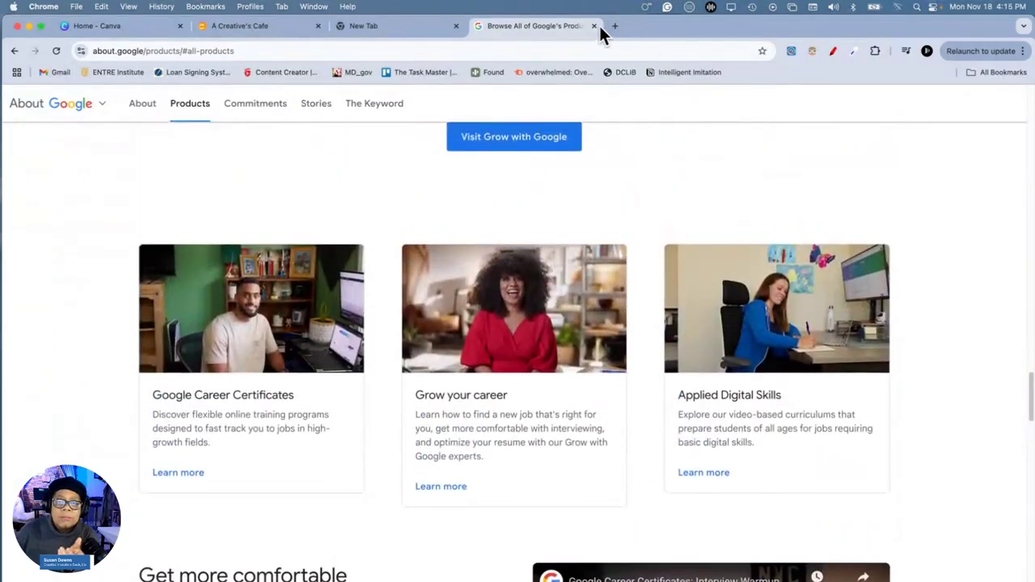
pyautogui.click(595, 26)
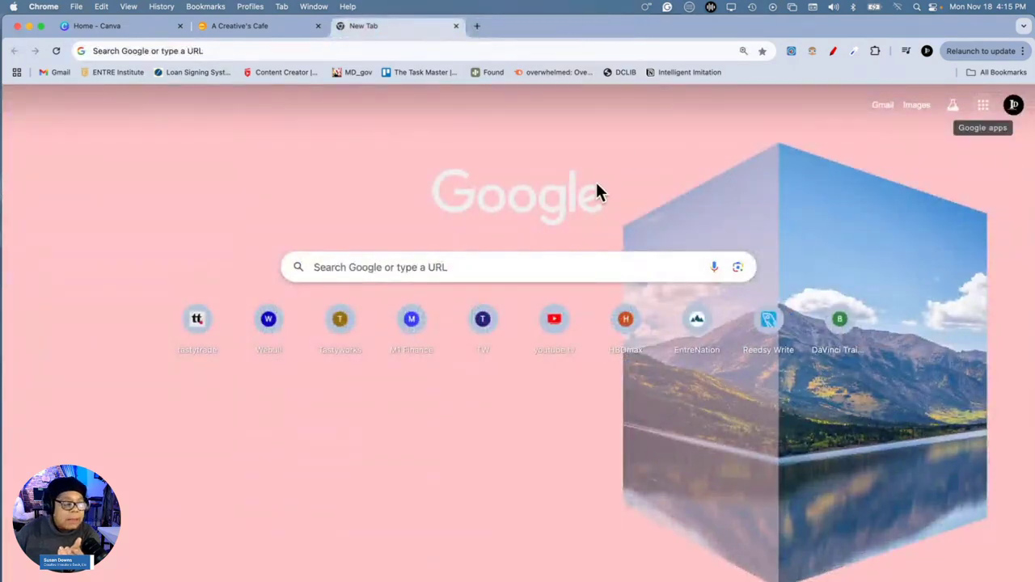
# Open the ID Website site from Google Drive and look over its home page
pyautogui.click(985, 107)
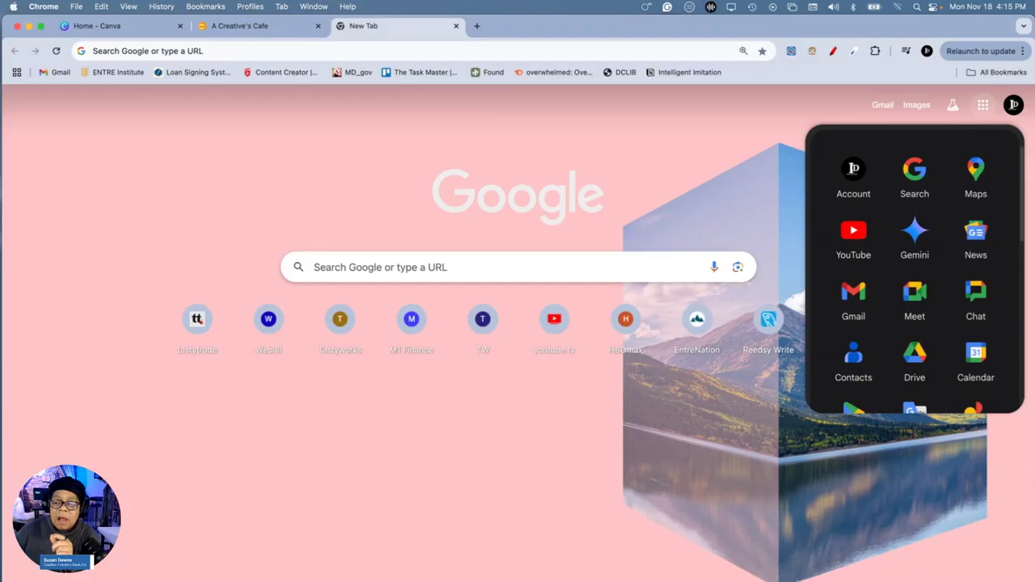
pyautogui.click(914, 356)
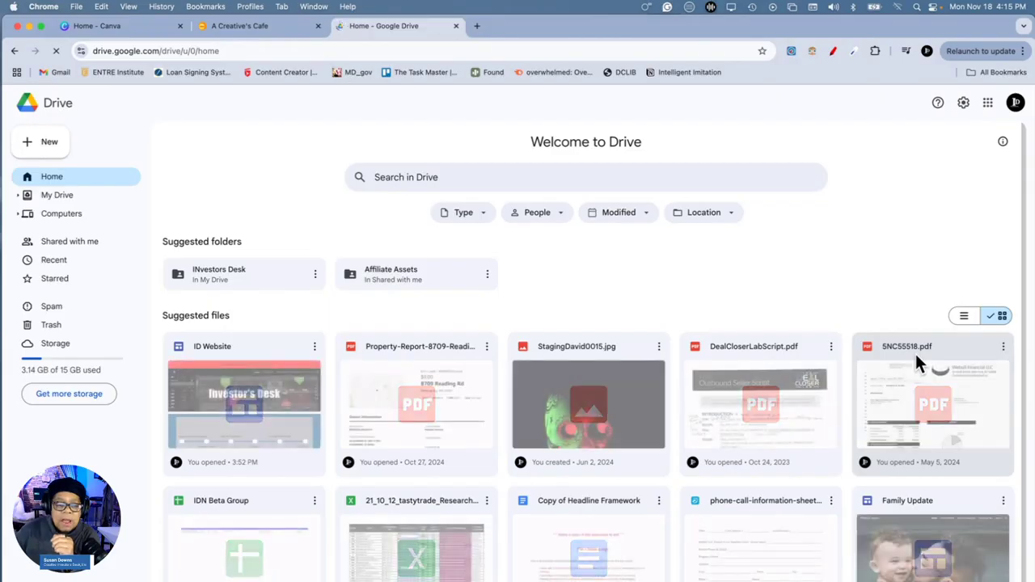
pyautogui.doubleClick(251, 359)
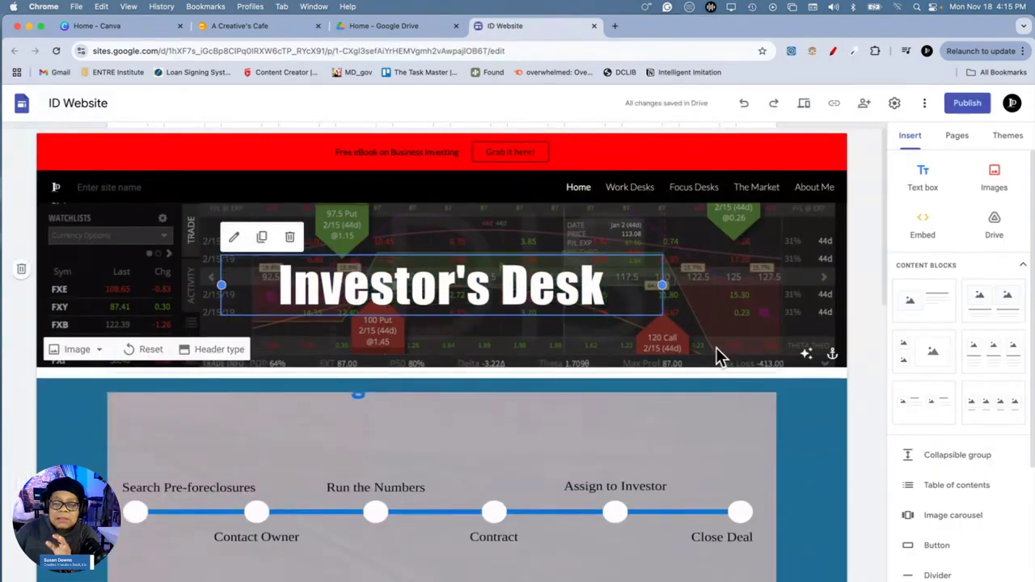
pyautogui.scroll(-5, 717, 351)
pyautogui.scroll(-4, 717, 350)
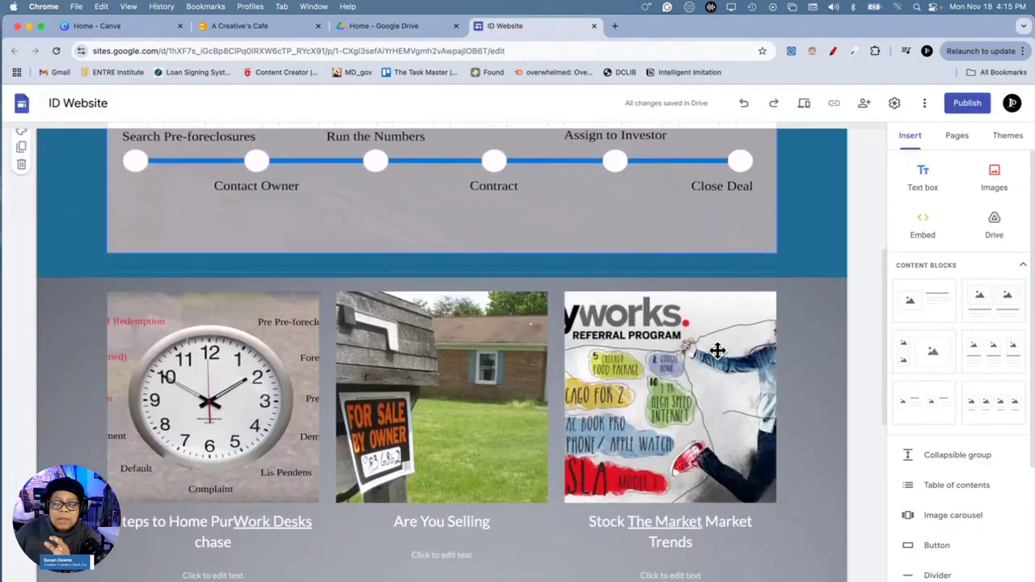
pyautogui.scroll(8, 717, 350)
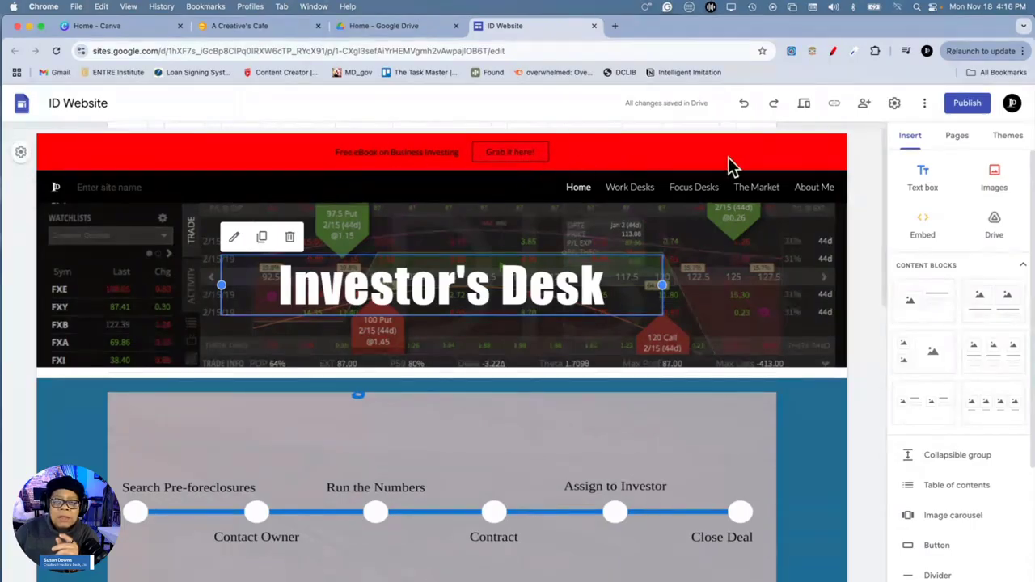
# Turn off the announcement banner in the site settings
pyautogui.click(893, 103)
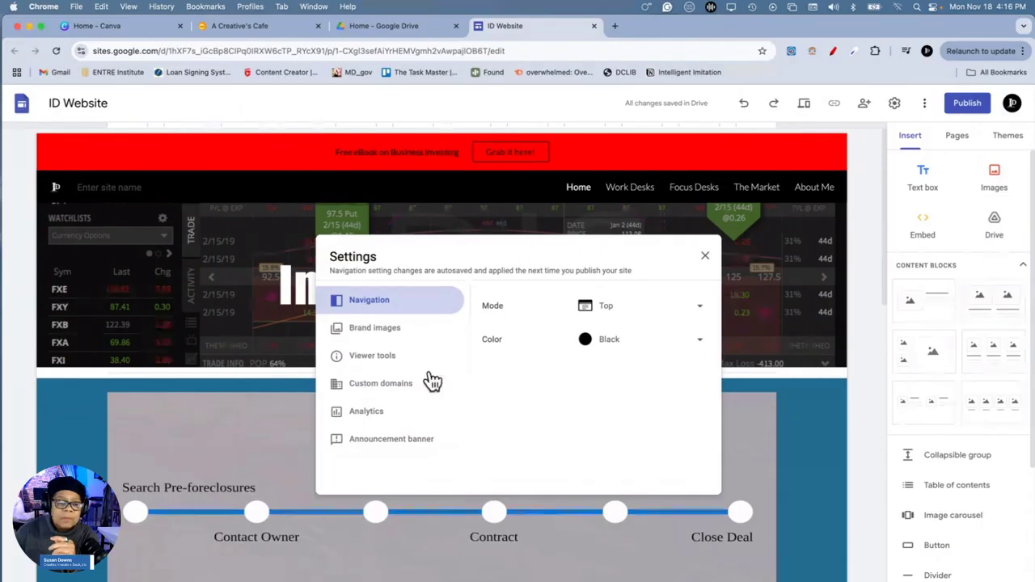
pyautogui.click(404, 446)
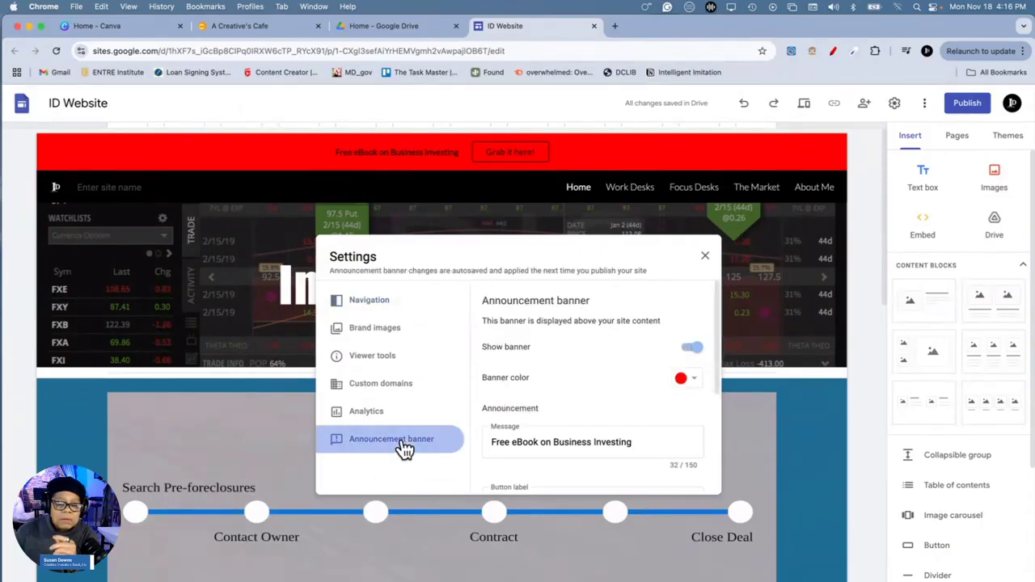
pyautogui.click(697, 349)
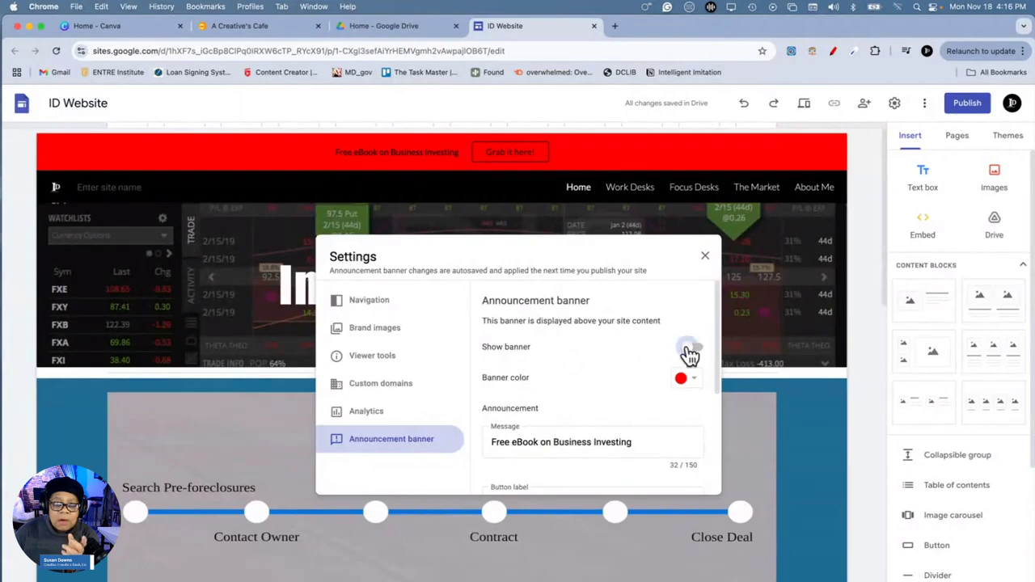
# Turn the announcement banner back on and set its color to cyan
pyautogui.click(691, 351)
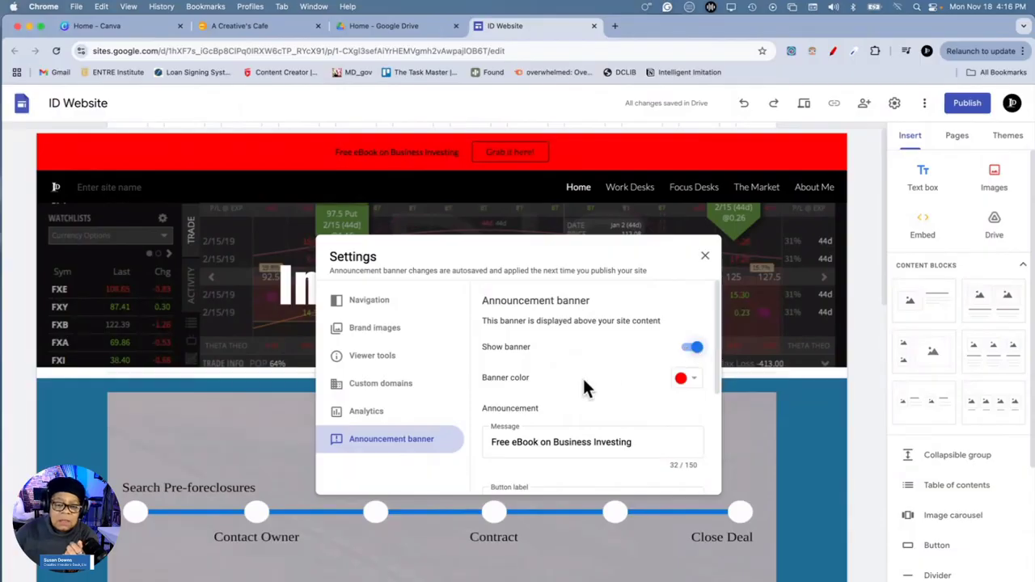
pyautogui.click(693, 377)
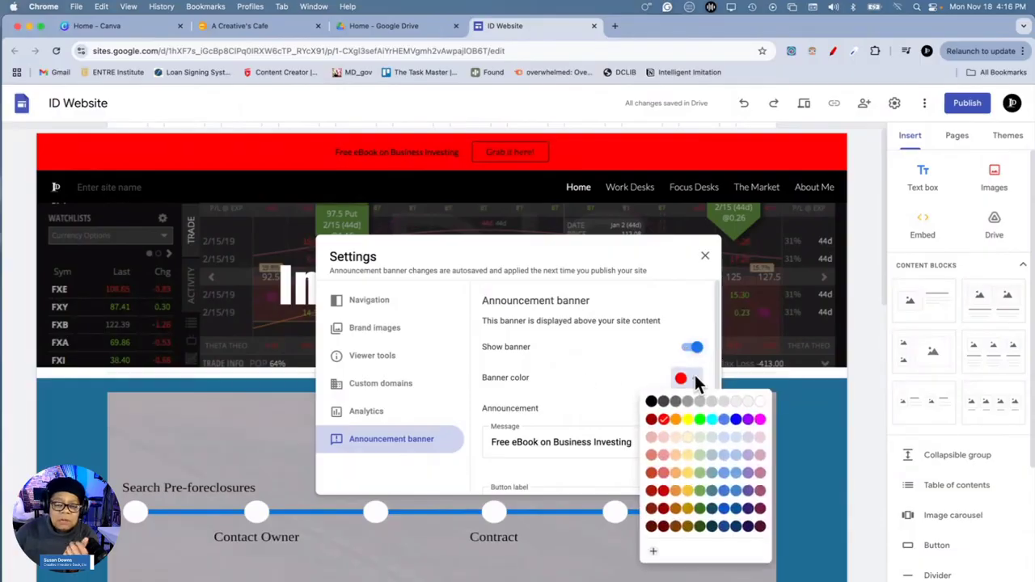
pyautogui.click(711, 420)
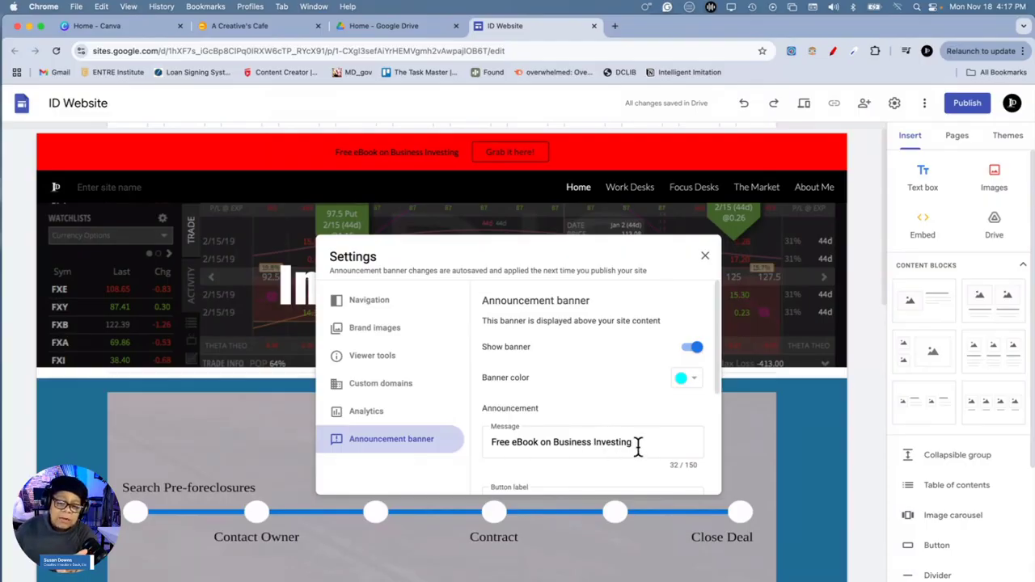
# Shorten the announcement banner message to "Free eBook" and close the site settings
pyautogui.moveTo(631, 442); pyautogui.dragTo(484, 441)
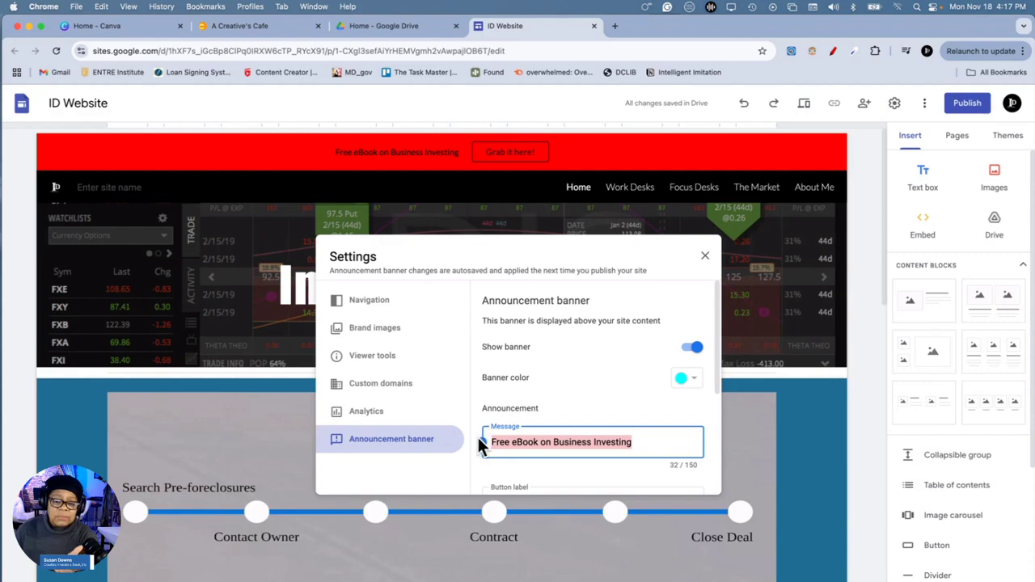
pyautogui.click(637, 443)
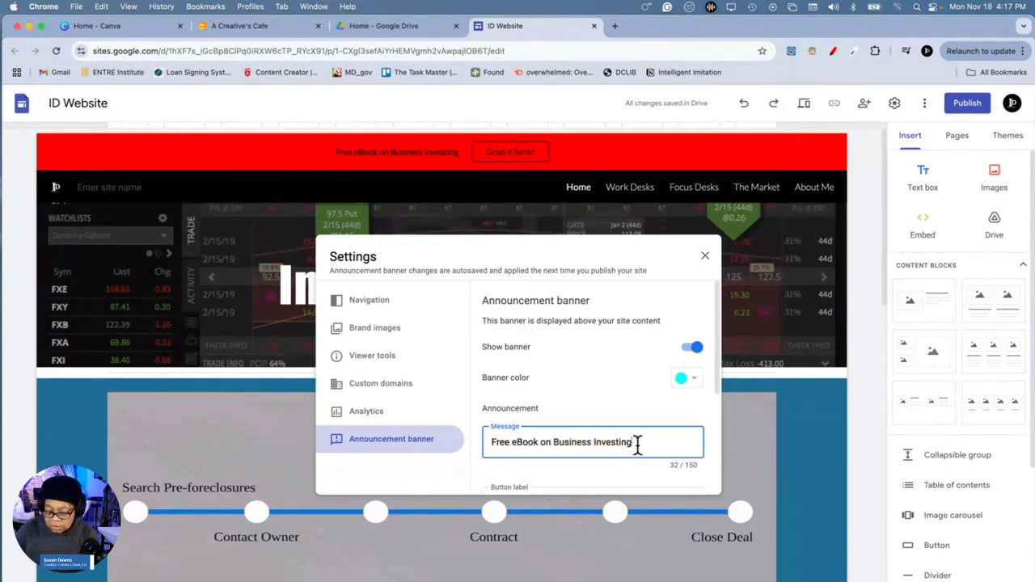
pyautogui.press('BackSpace')
pyautogui.press('BackSpace')
pyautogui.press('BackSpace')
pyautogui.press('BackSpace')
pyautogui.press('BackSpace')
pyautogui.press('BackSpace')
pyautogui.press('BackSpace')
pyautogui.press('BackSpace')
pyautogui.press('BackSpace')
pyautogui.press('BackSpace')
pyautogui.press('BackSpace')
pyautogui.press('BackSpace')
pyautogui.press('BackSpace')
pyautogui.press('BackSpace')
pyautogui.press('BackSpace')
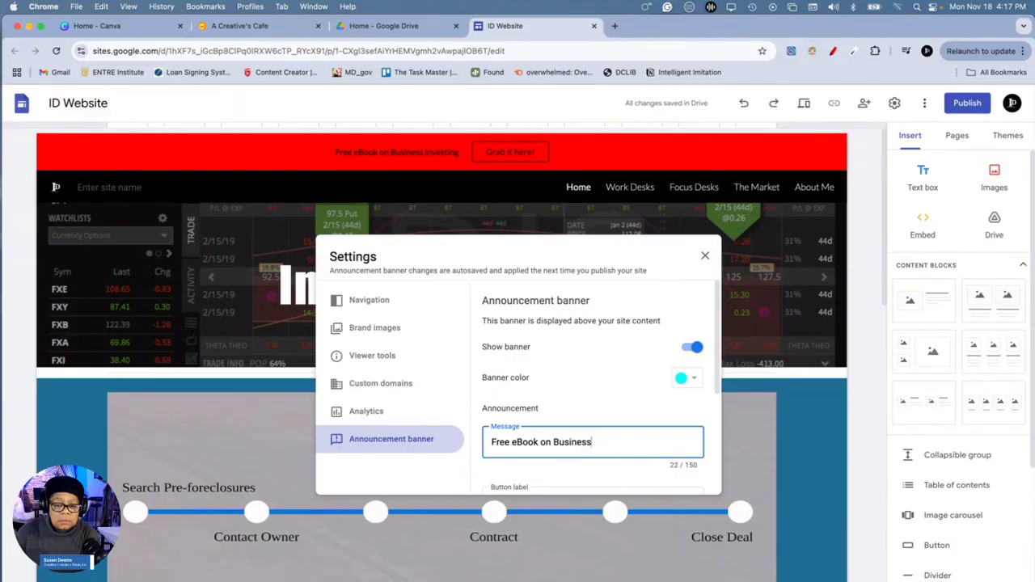
pyautogui.press('BackSpace')
pyautogui.press('BackSpace')
pyautogui.press('BackSpace')
pyautogui.press('BackSpace')
pyautogui.press('BackSpace')
pyautogui.press('BackSpace')
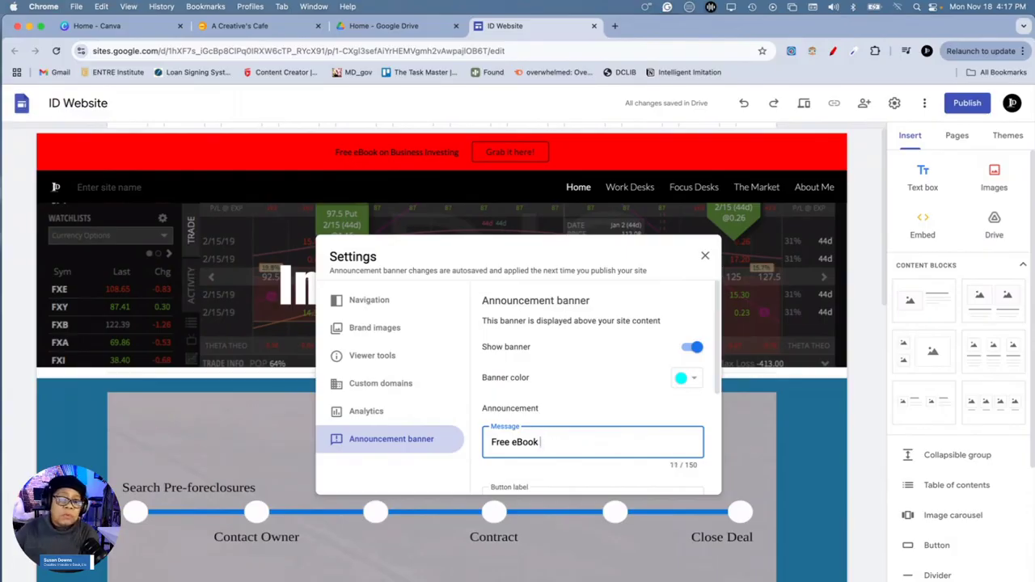
pyautogui.click(705, 259)
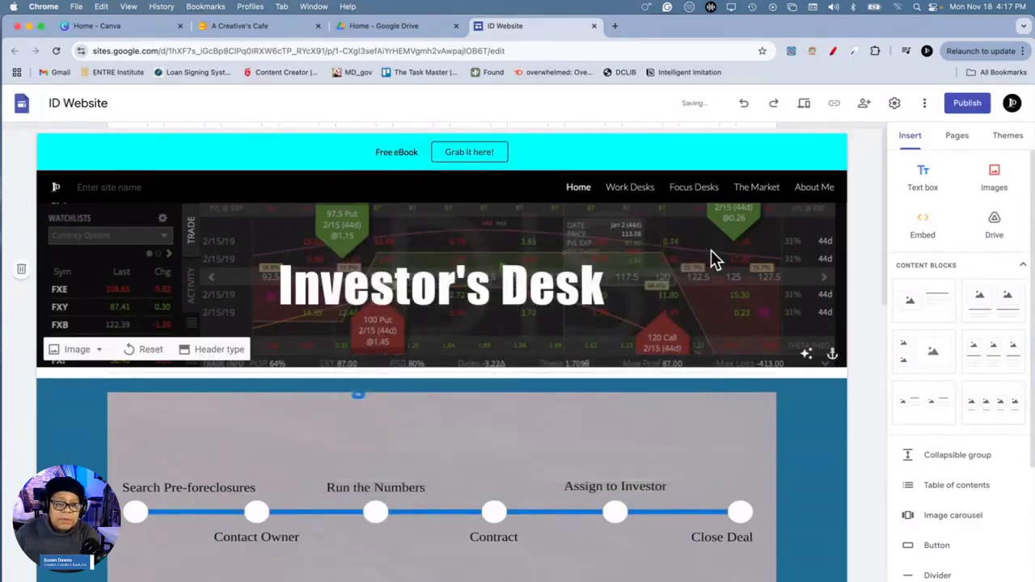
# Test the banner's "Grab it here!" link, look through the PDF property report it opens, and close the report
pyautogui.click(472, 155)
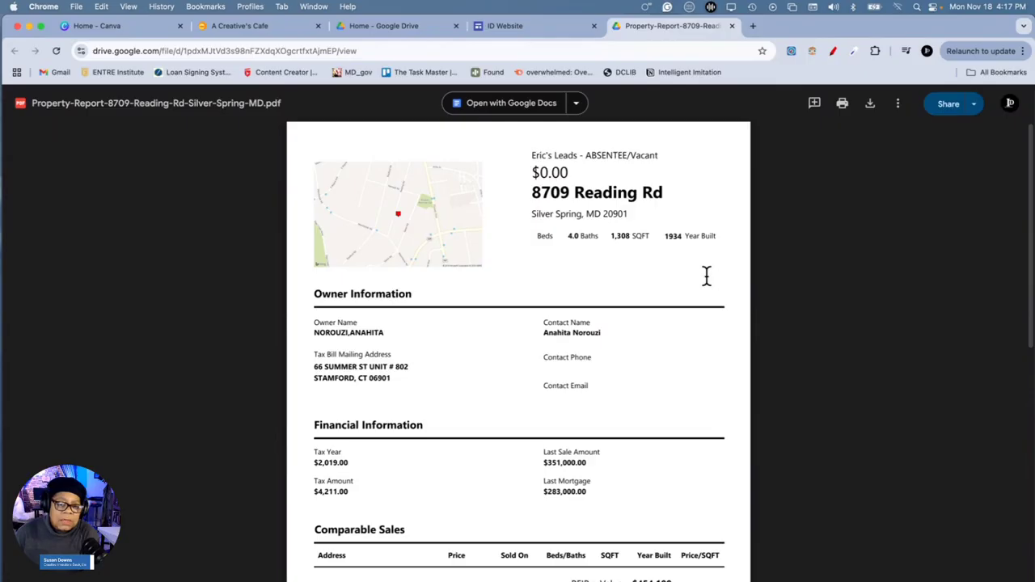
pyautogui.scroll(-1, 679, 275)
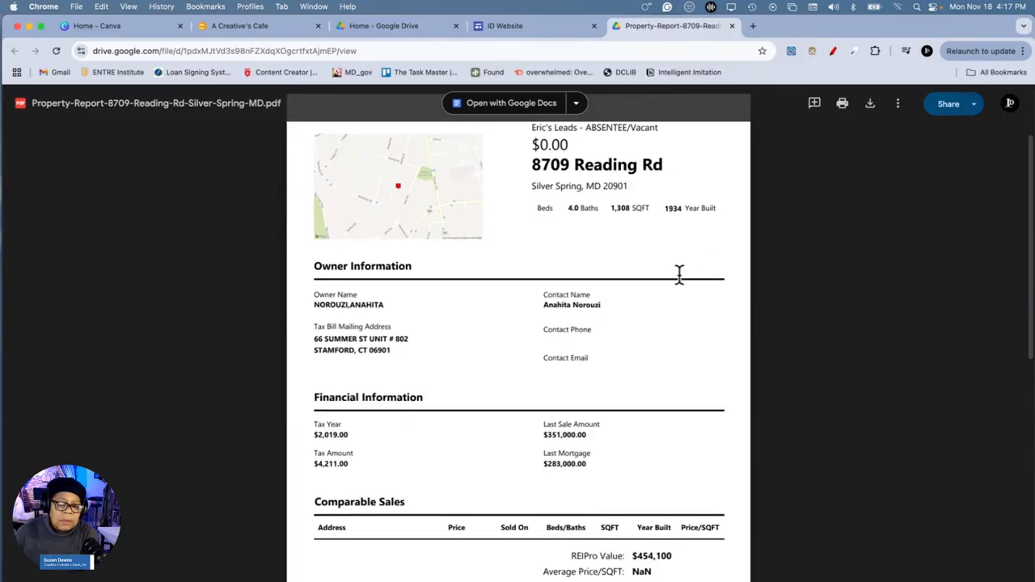
pyautogui.scroll(-5, 679, 275)
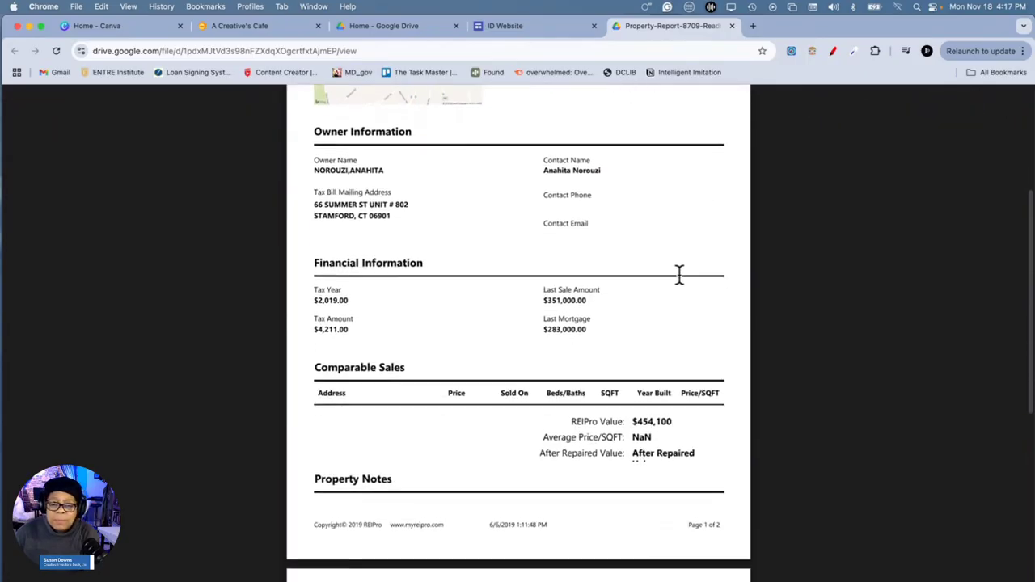
pyautogui.scroll(-5, 679, 275)
pyautogui.scroll(4, 679, 275)
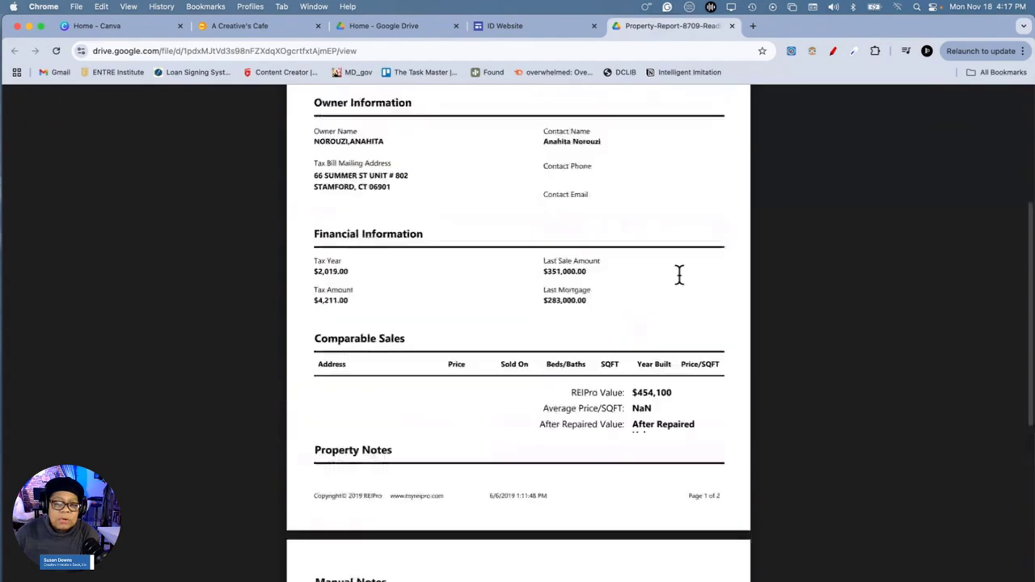
pyautogui.scroll(7, 679, 275)
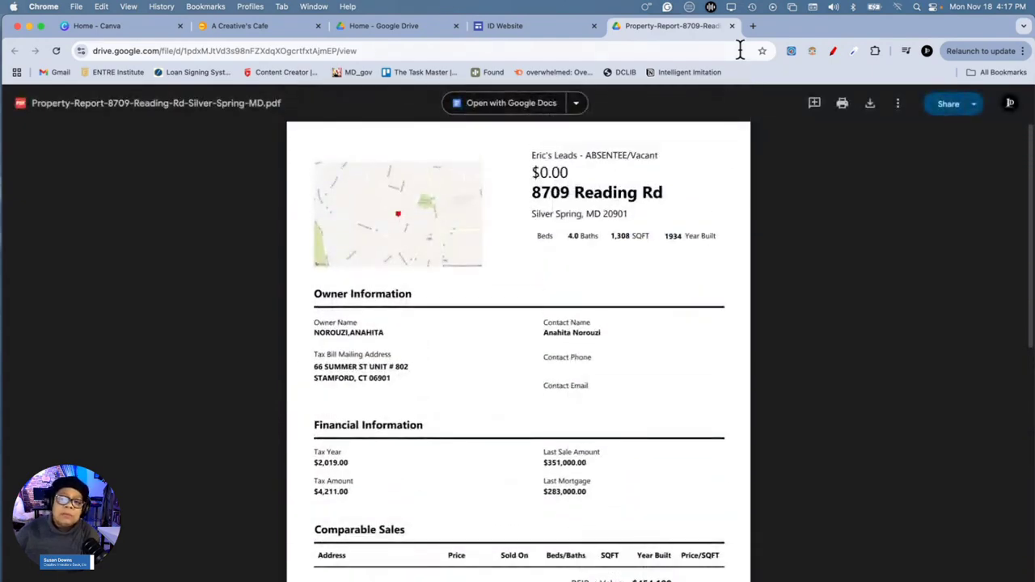
pyautogui.click(732, 25)
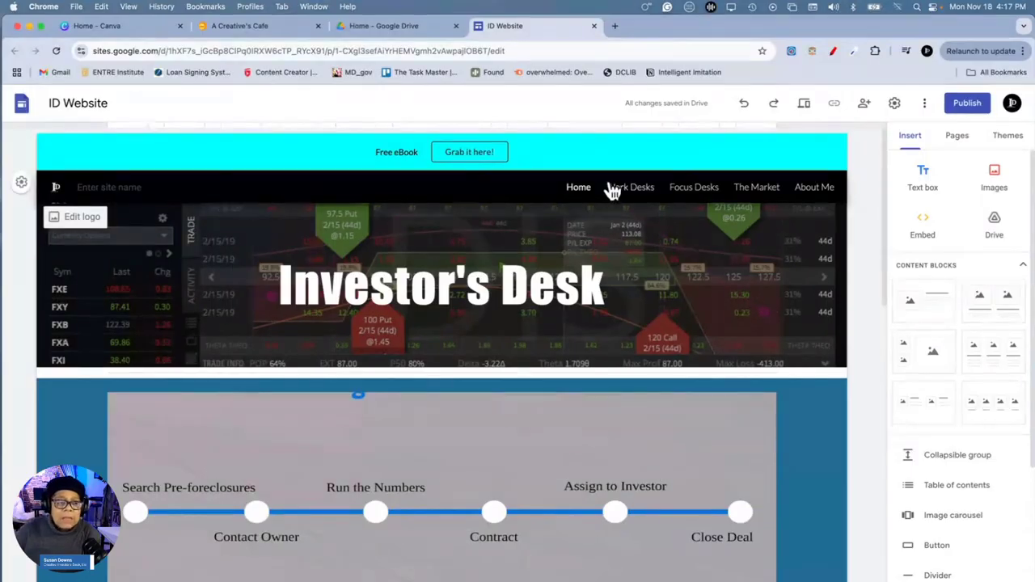
# Preview the site, look over the home page down to its three image links, and return to the editor
pyautogui.click(807, 109)
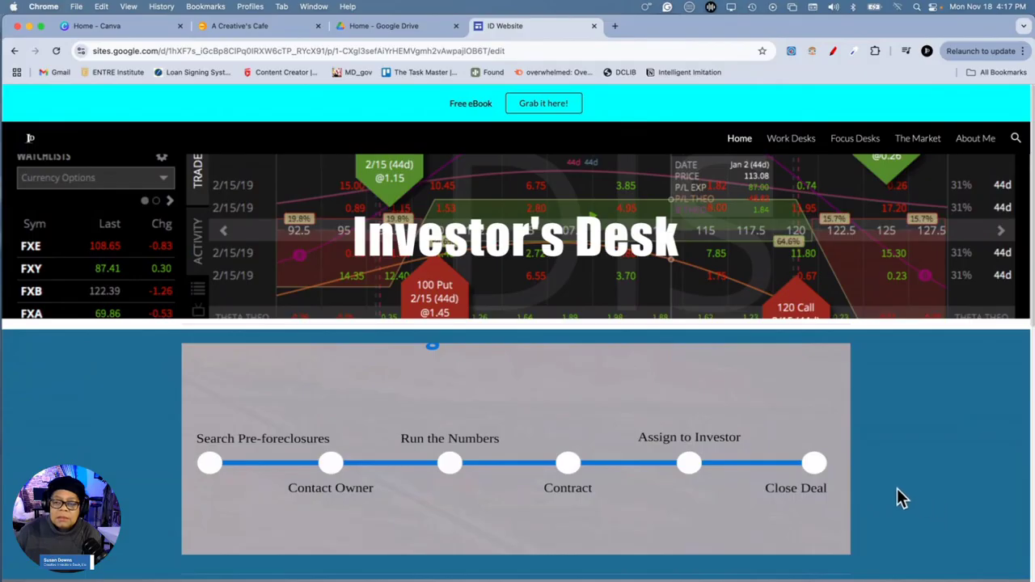
pyautogui.scroll(-2, 897, 487)
pyautogui.scroll(2, 897, 488)
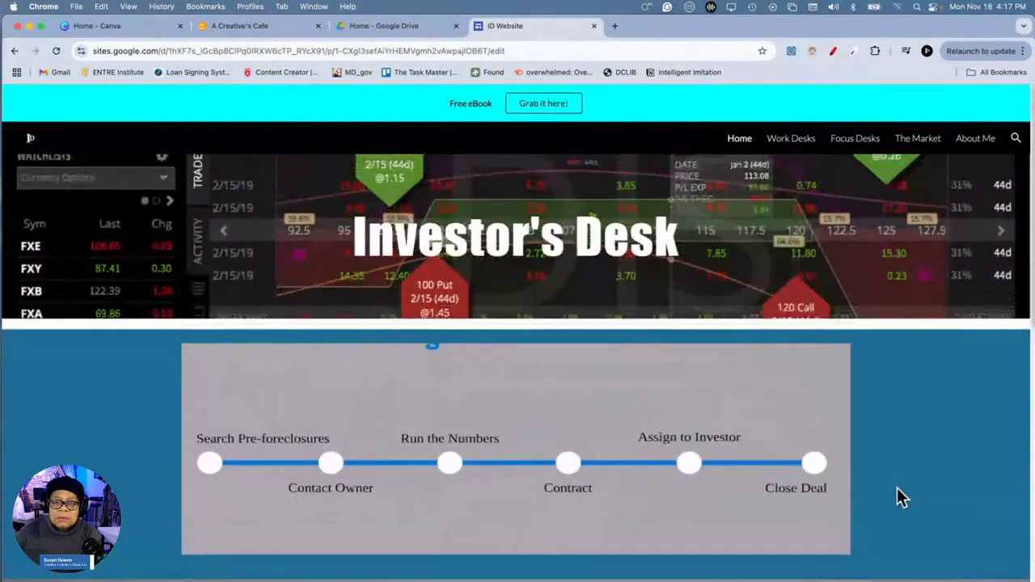
pyautogui.scroll(-3, 897, 489)
pyautogui.scroll(-5, 897, 488)
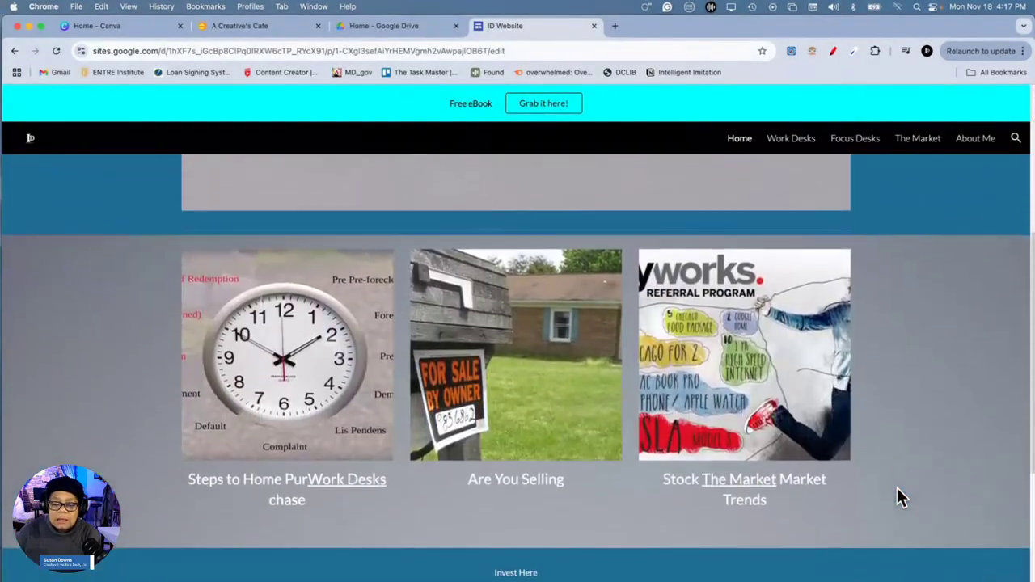
pyautogui.scroll(7, 896, 486)
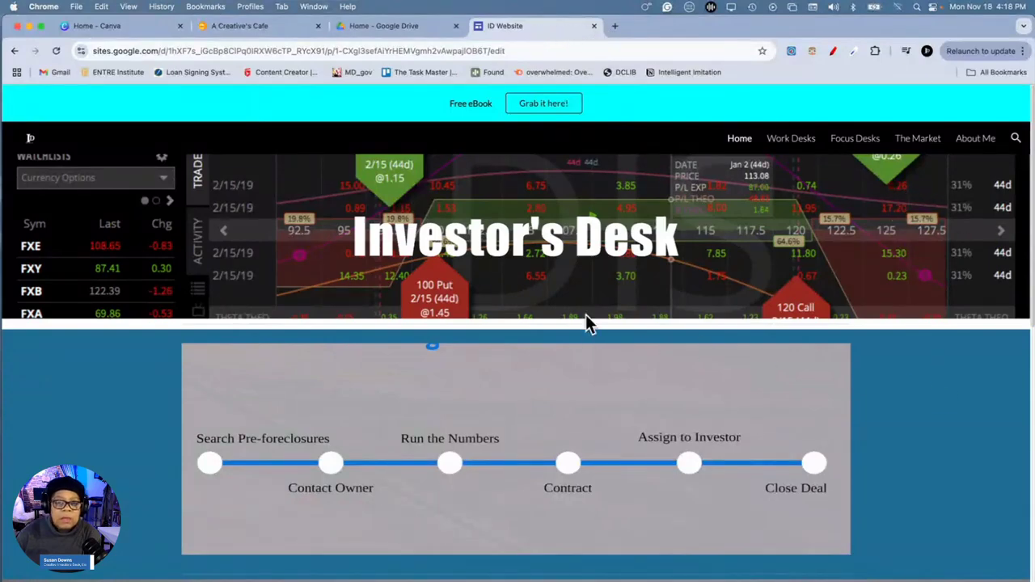
pyautogui.click(15, 51)
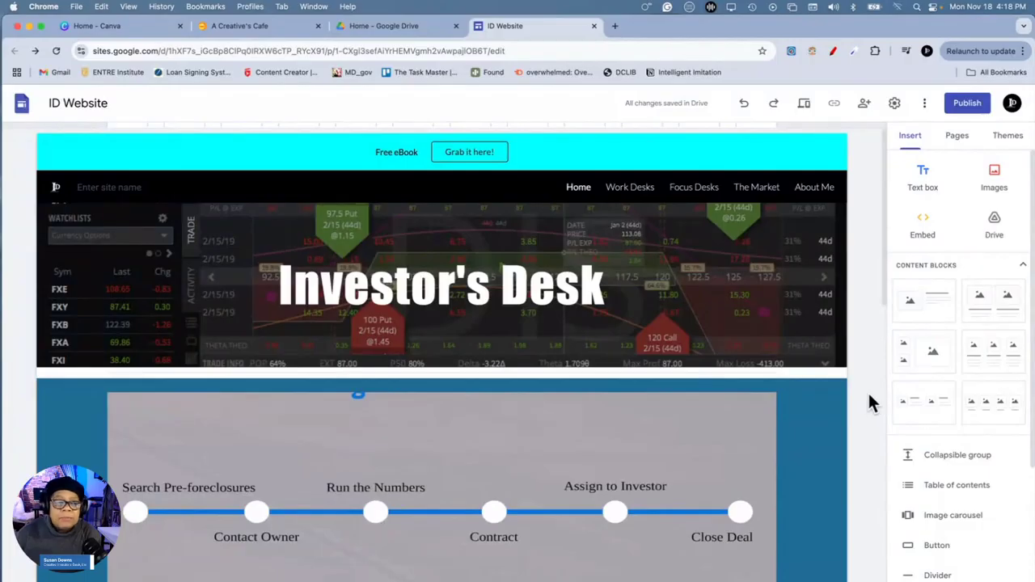
# Review the site document name and the header logo's brand image settings, then close the settings
pyautogui.click(70, 108)
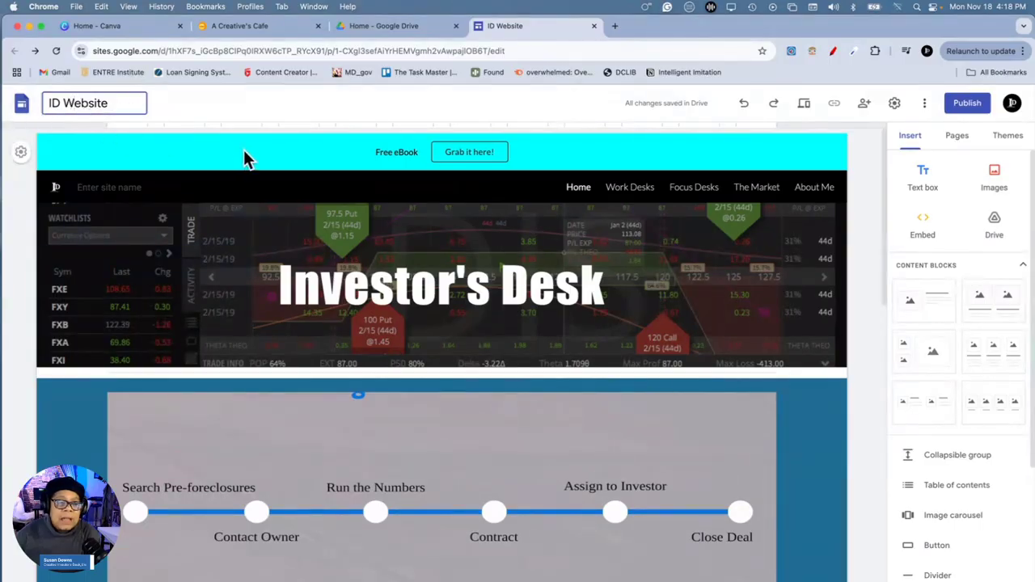
pyautogui.click(214, 162)
pyautogui.moveTo(88, 186)
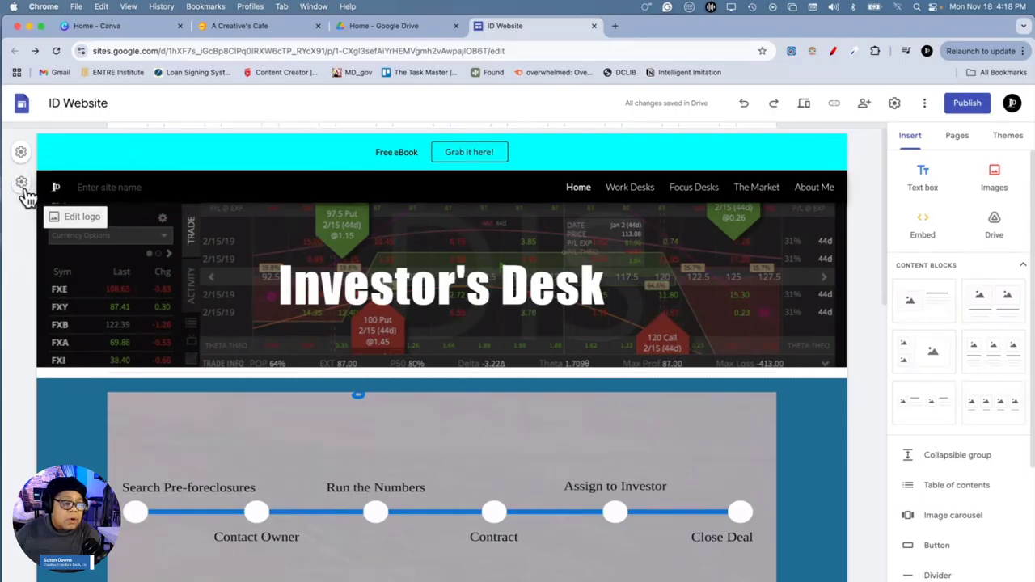
pyautogui.click(58, 191)
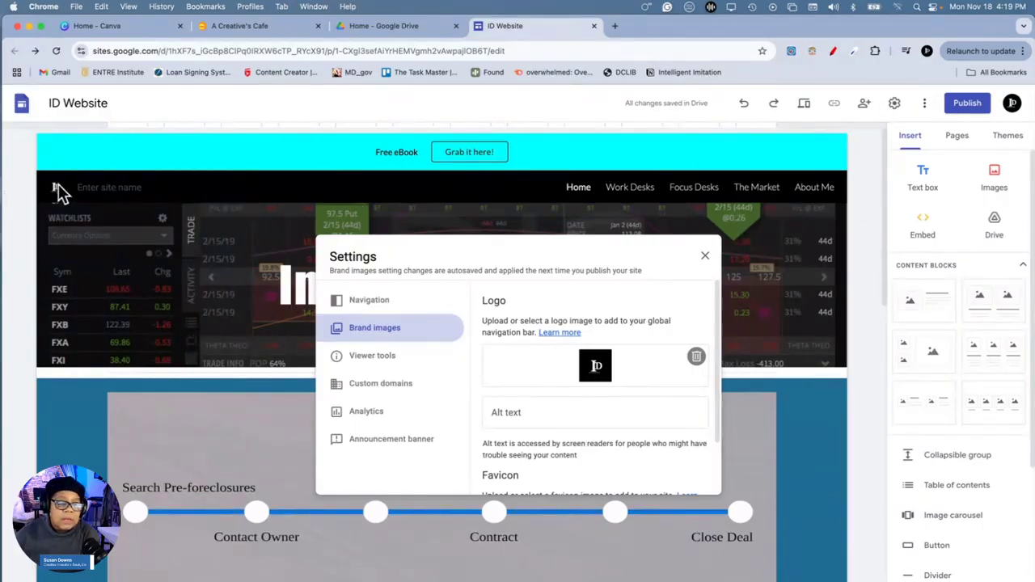
pyautogui.click(704, 257)
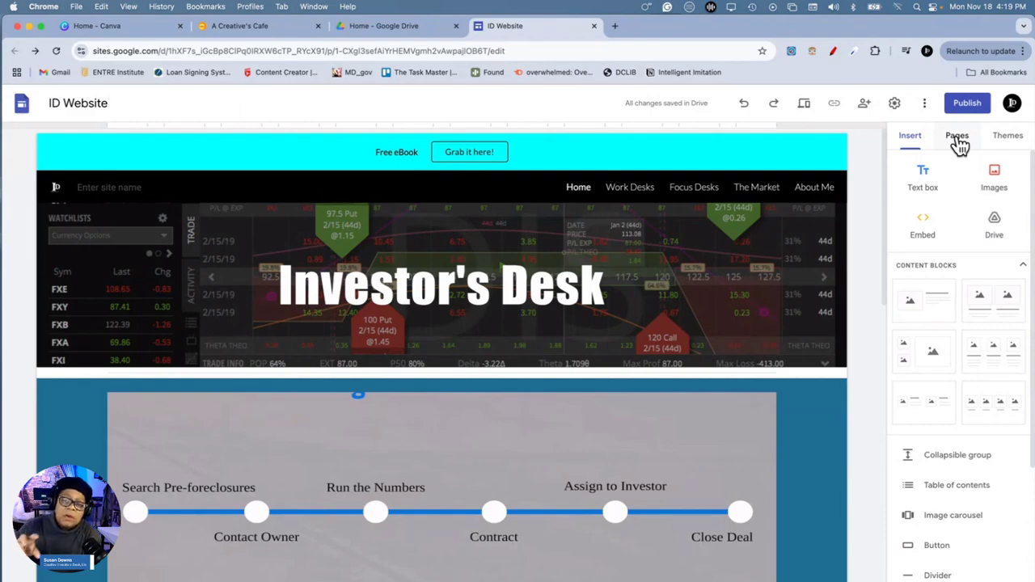
# Show the list of the site's pages and look over the process timeline on the home page
pyautogui.click(958, 138)
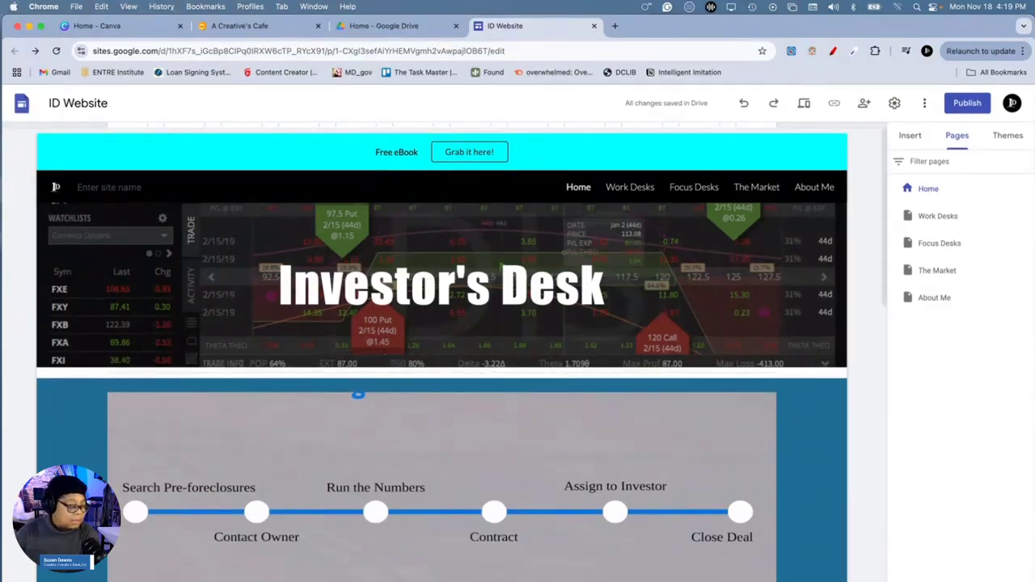
pyautogui.moveTo(960, 581)
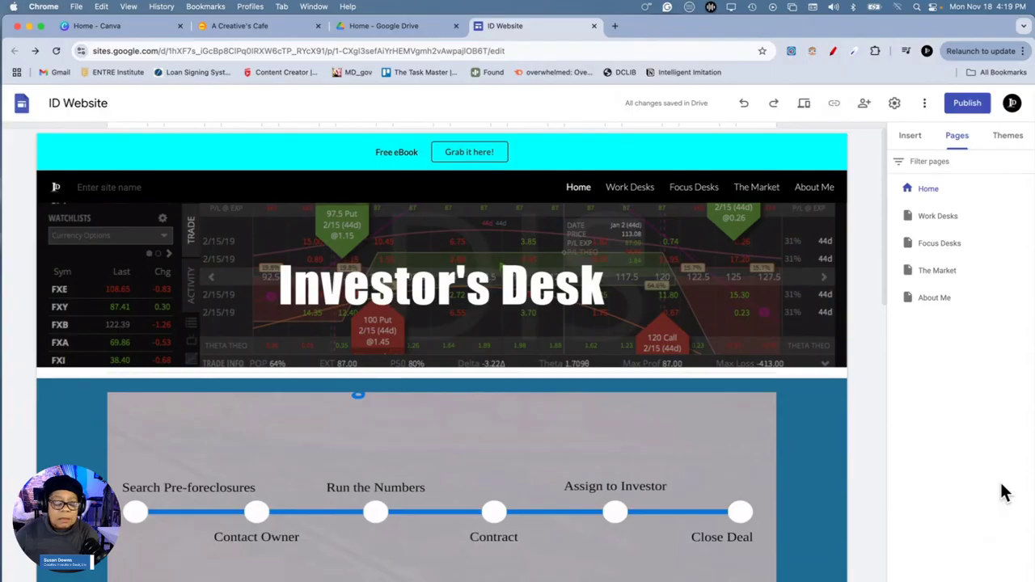
pyautogui.scroll(-2, 798, 486)
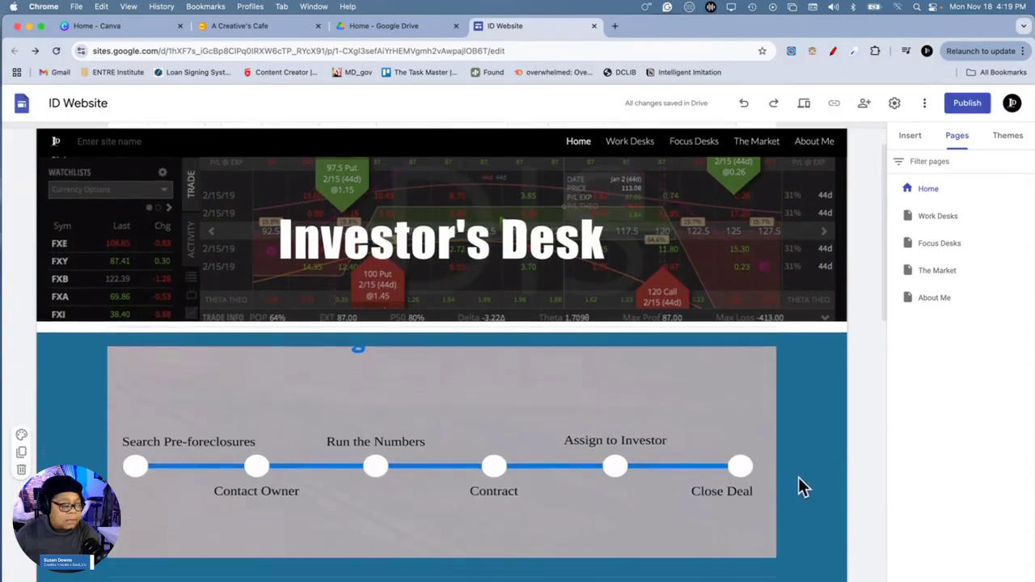
pyautogui.scroll(-2, 876, 485)
pyautogui.scroll(1, 882, 485)
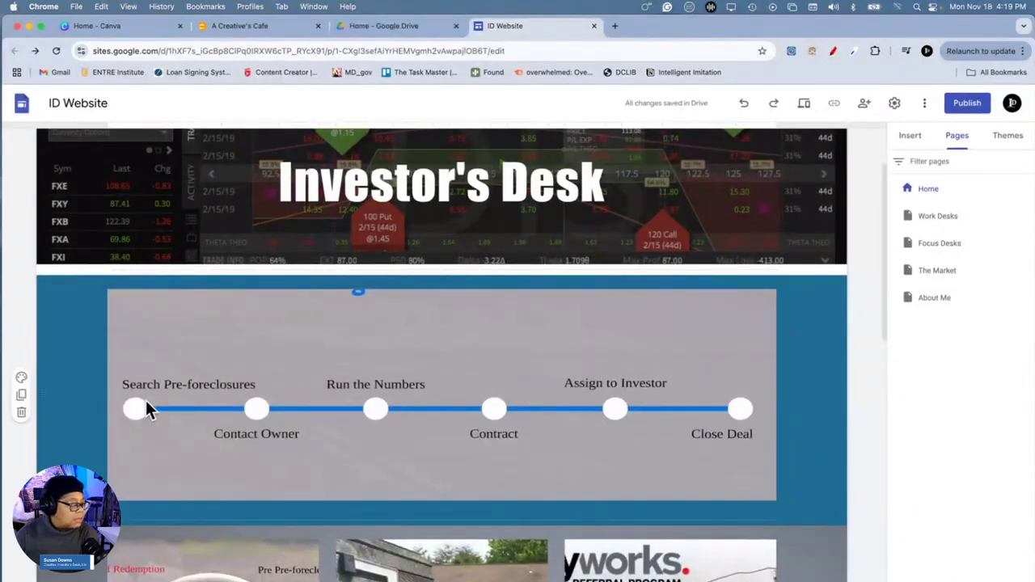
pyautogui.click(41, 26)
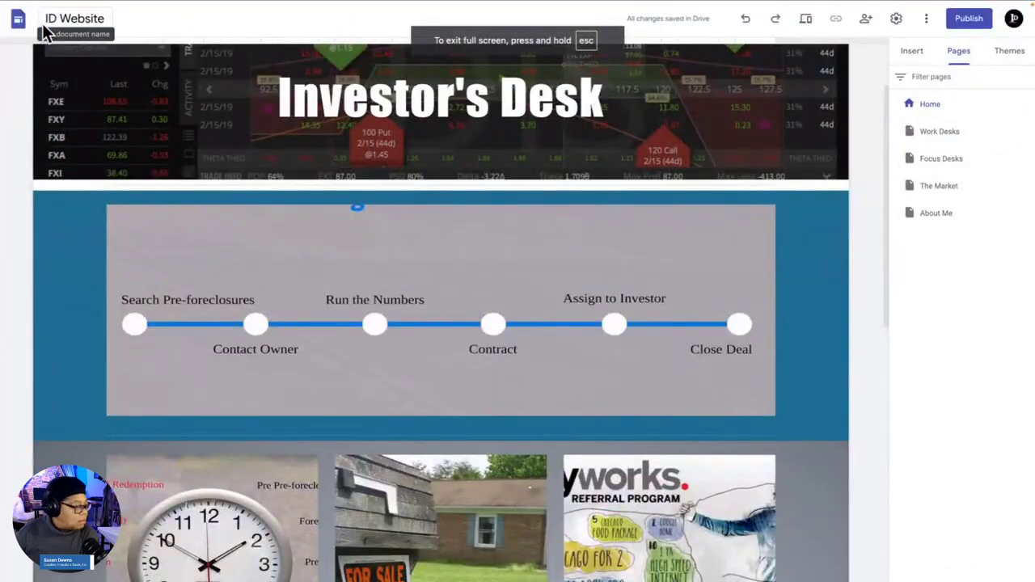
pyautogui.moveTo(47, 8)
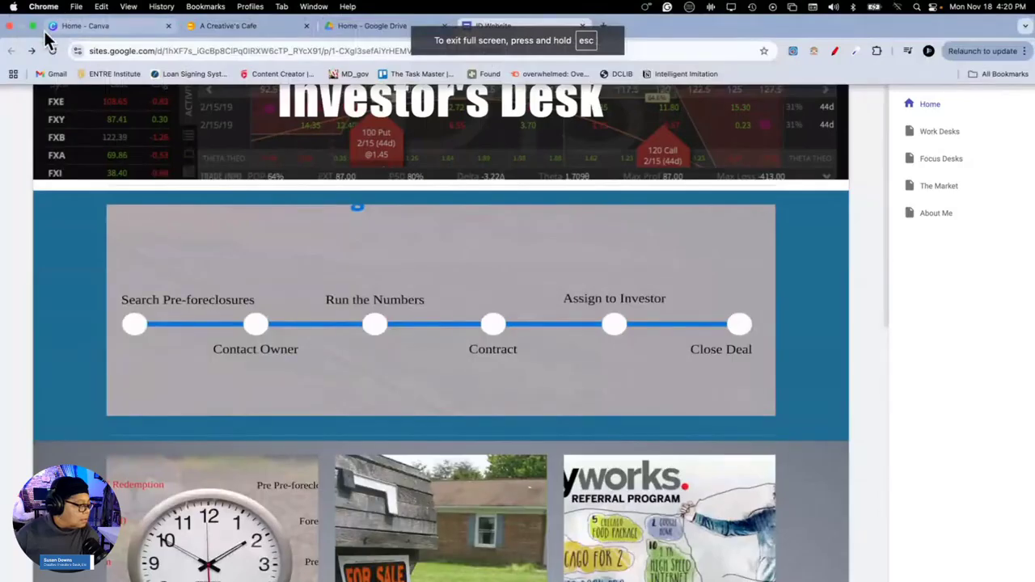
pyautogui.click(33, 26)
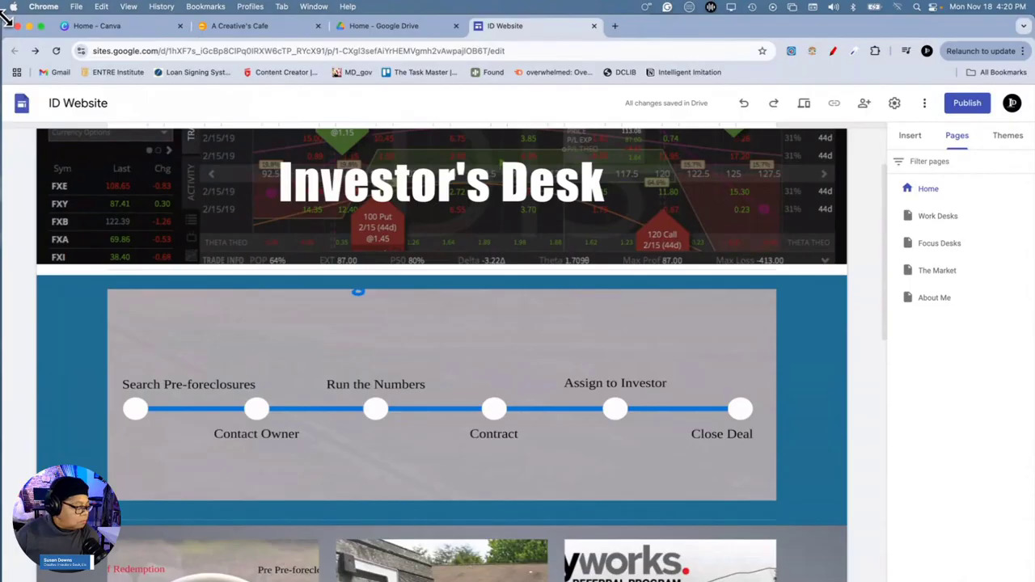
# Shrink the browser window from its upper corners so the desktop shows around it
pyautogui.moveTo(6, 17); pyautogui.dragTo(64, 54)
pyautogui.moveTo(802, 57); pyautogui.dragTo(775, 15)
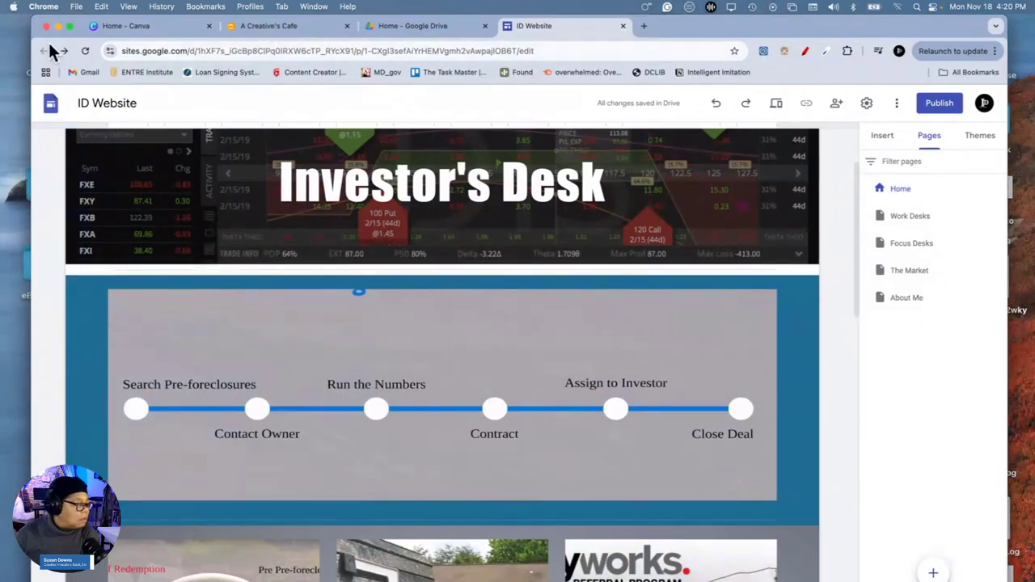
pyautogui.click(37, 8)
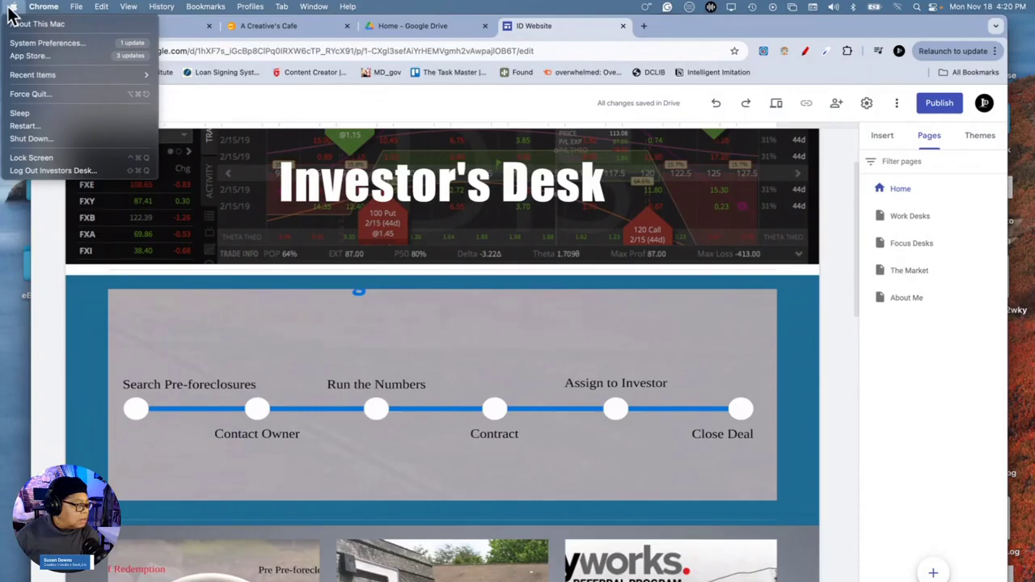
pyautogui.click(13, 8)
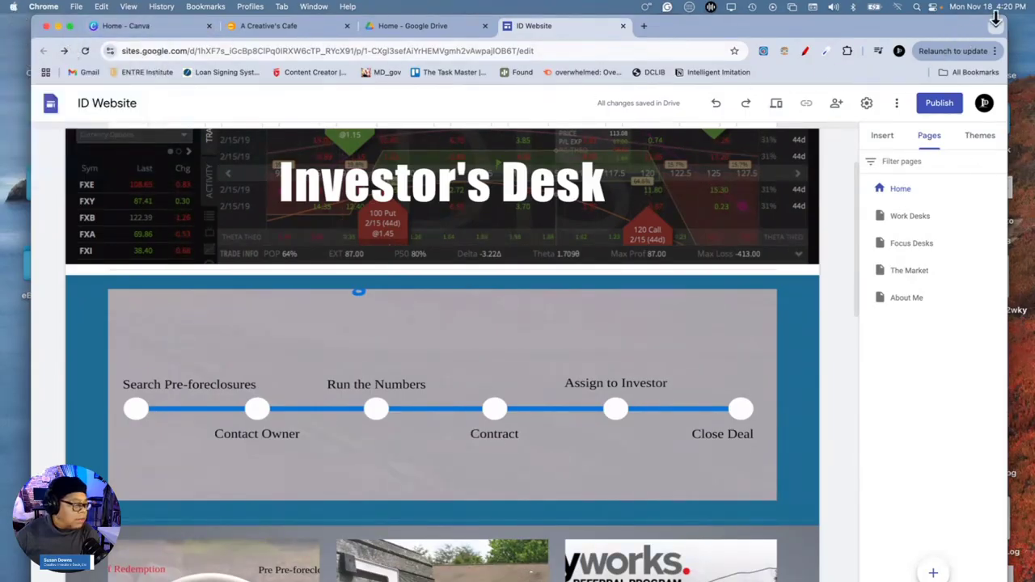
pyautogui.moveTo(1001, 17); pyautogui.dragTo(983, 19)
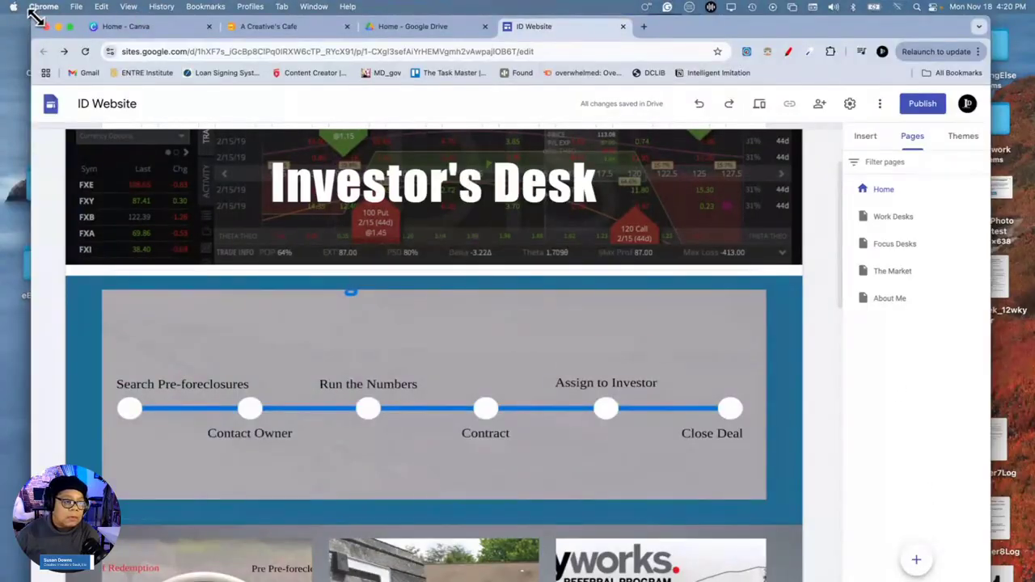
pyautogui.moveTo(35, 18); pyautogui.dragTo(46, 32)
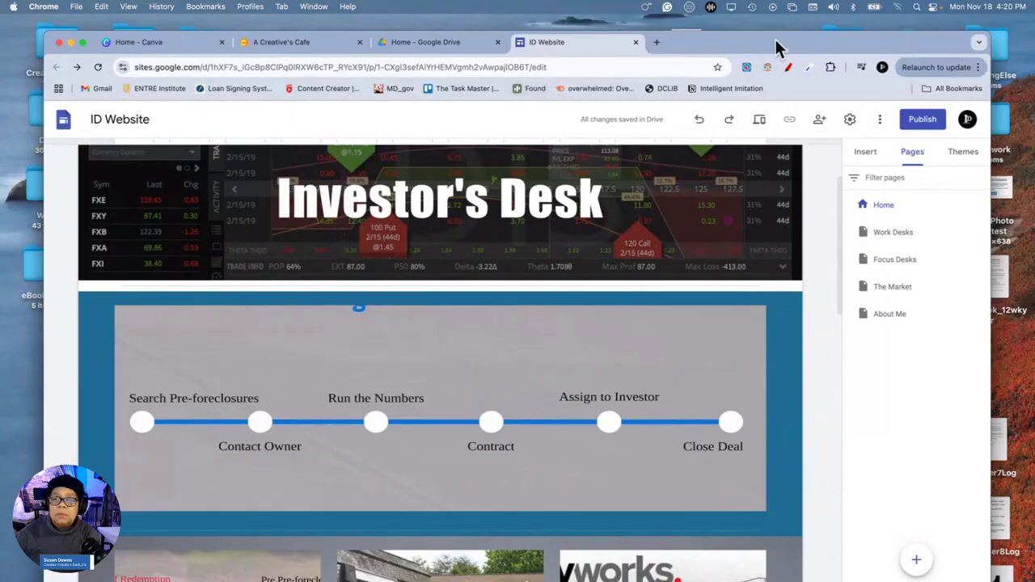
# Review the choices for adding a new page and the page options offered for Home
pyautogui.moveTo(774, 47); pyautogui.dragTo(769, 20)
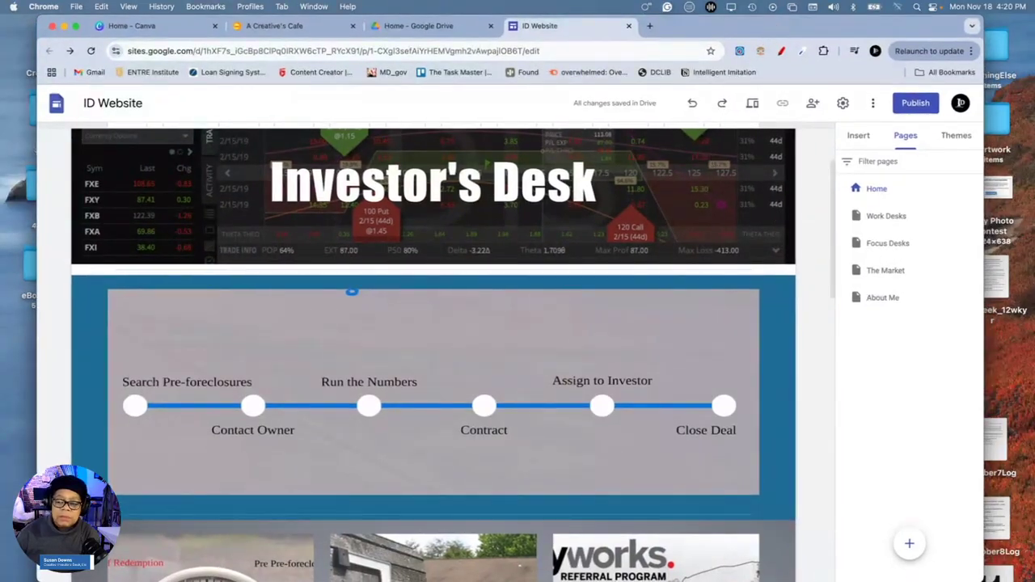
pyautogui.moveTo(911, 549)
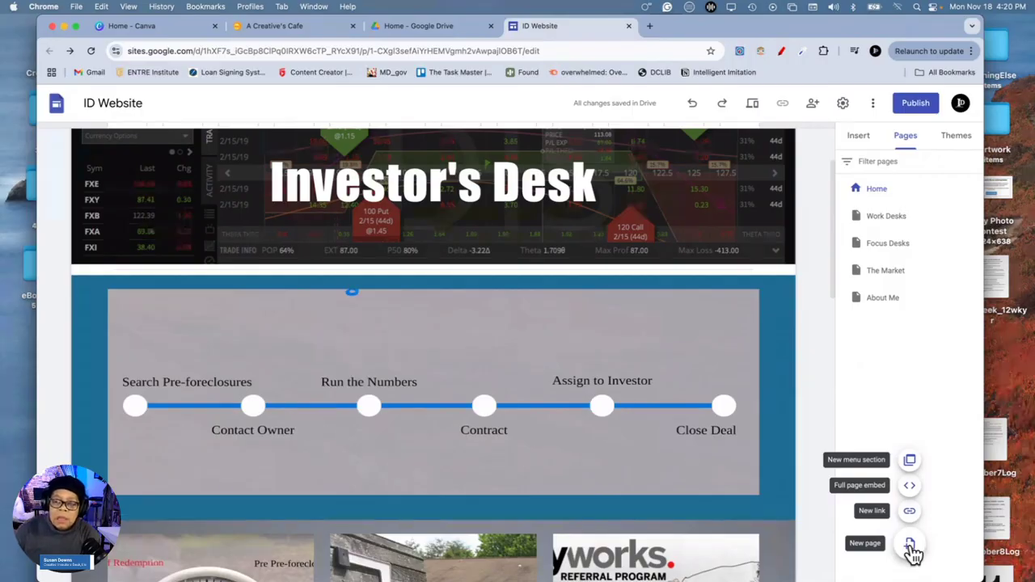
pyautogui.moveTo(868, 194)
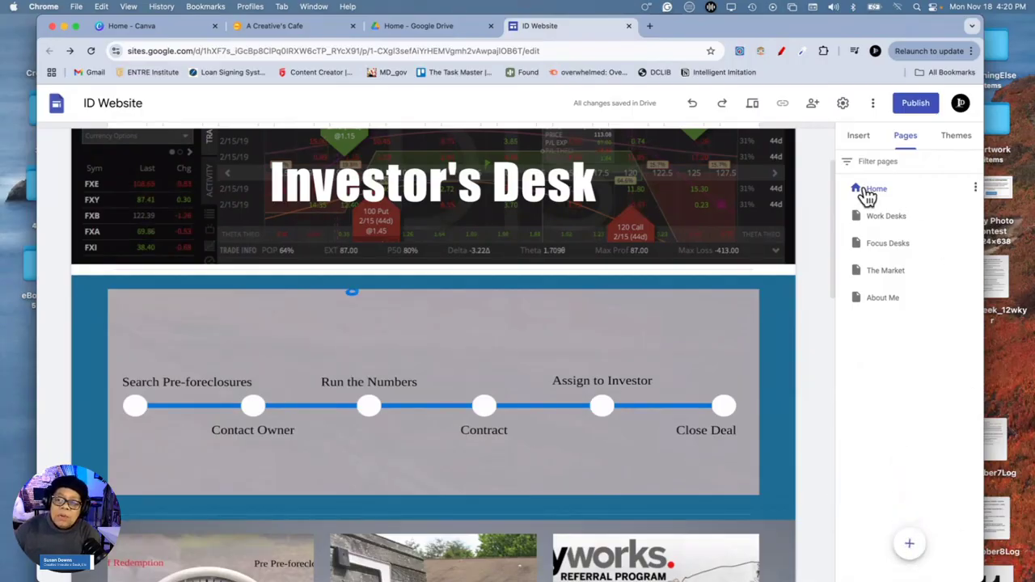
pyautogui.click(976, 189)
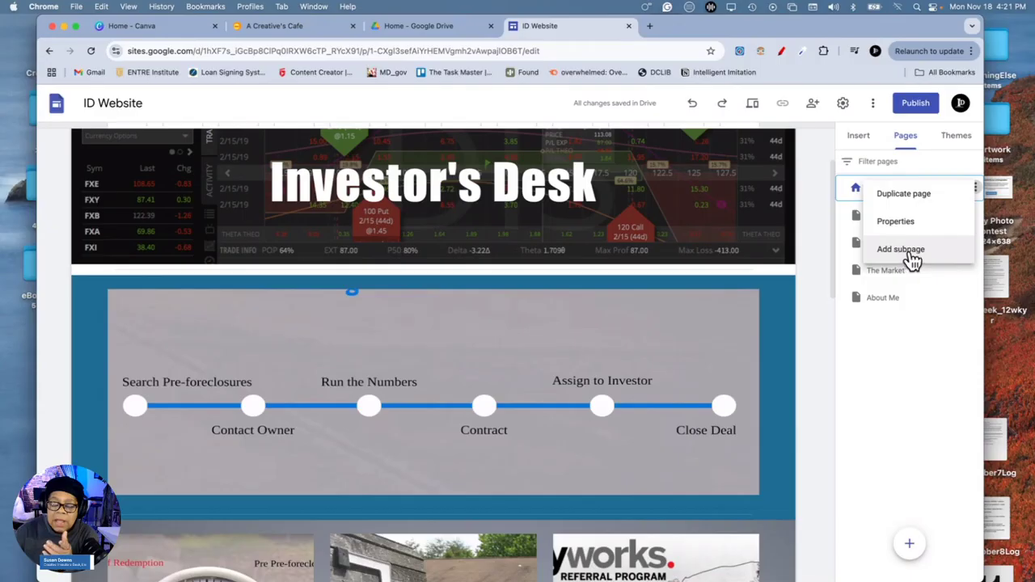
pyautogui.click(967, 320)
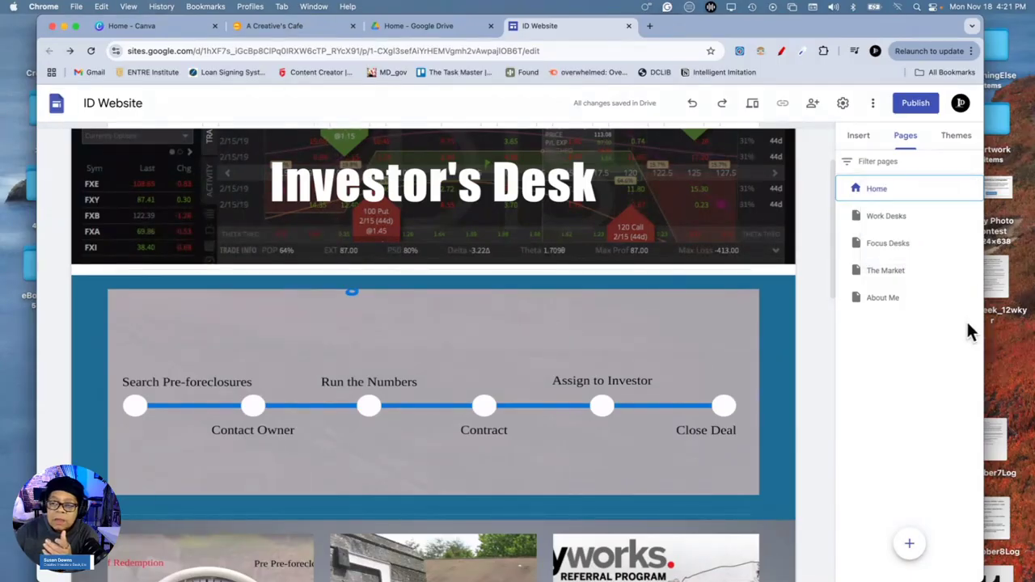
# Hide the Work Desks page from the site navigation and show it there again
pyautogui.click(889, 222)
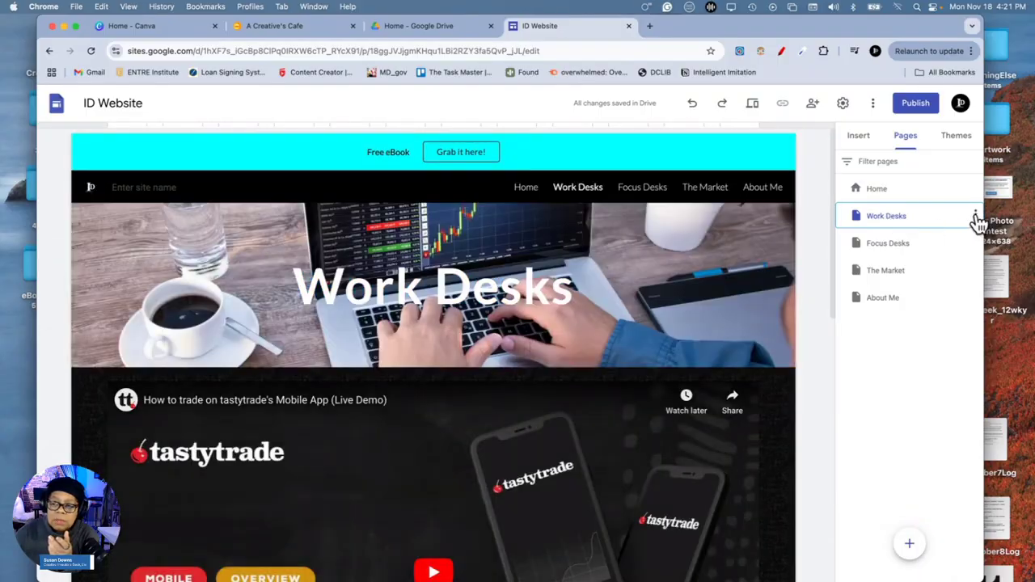
pyautogui.click(976, 217)
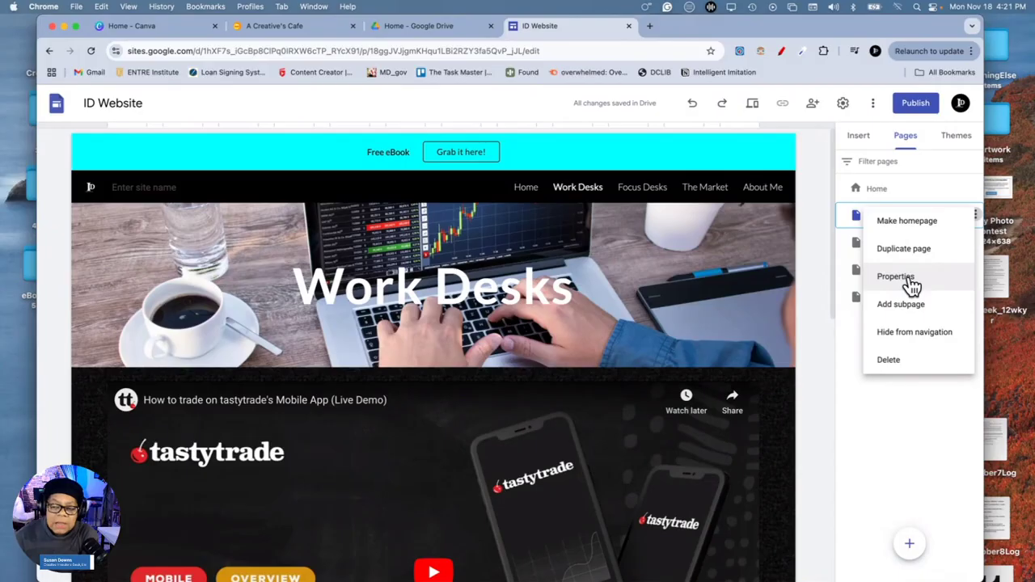
pyautogui.click(912, 338)
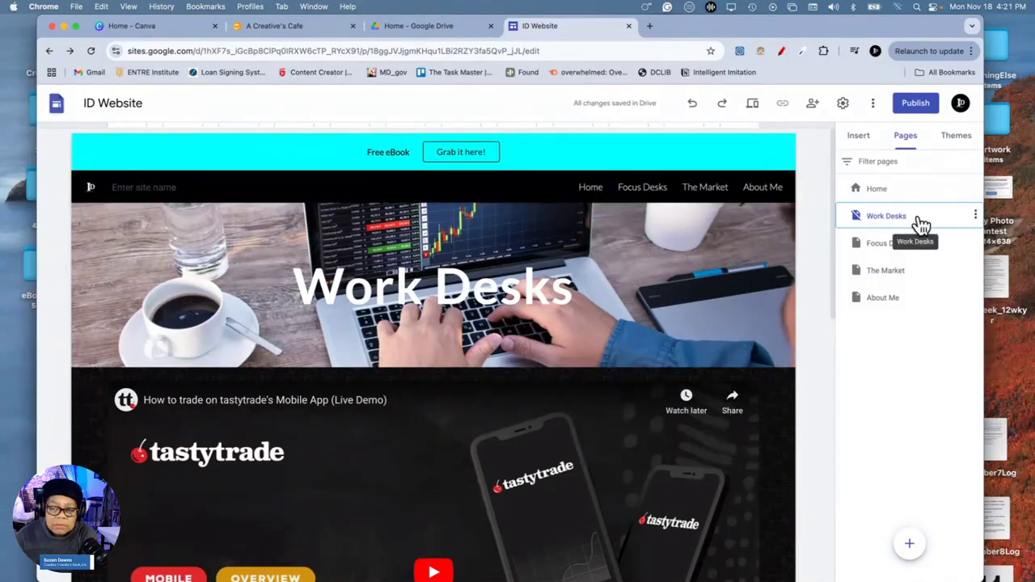
pyautogui.click(975, 215)
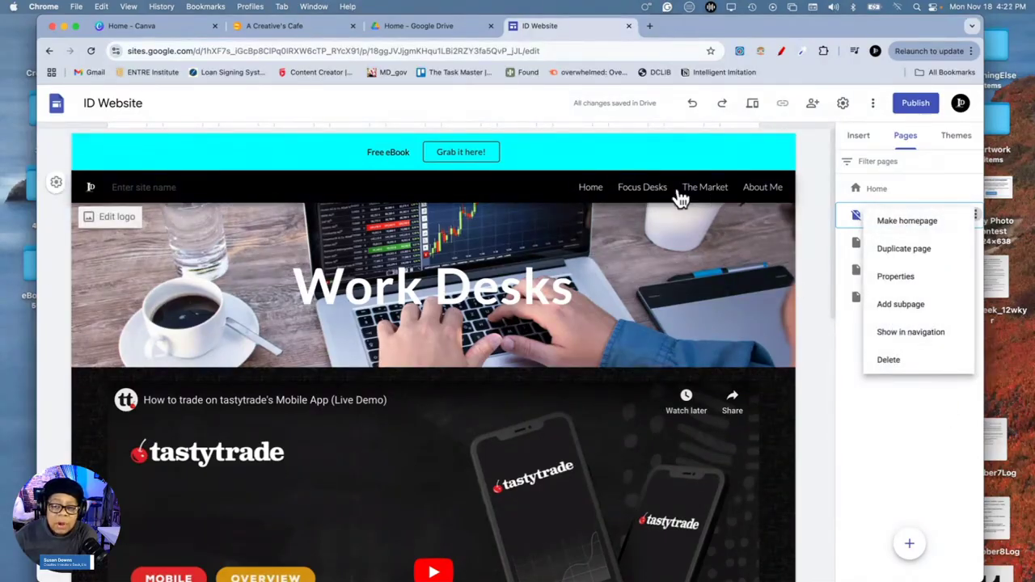
pyautogui.click(908, 338)
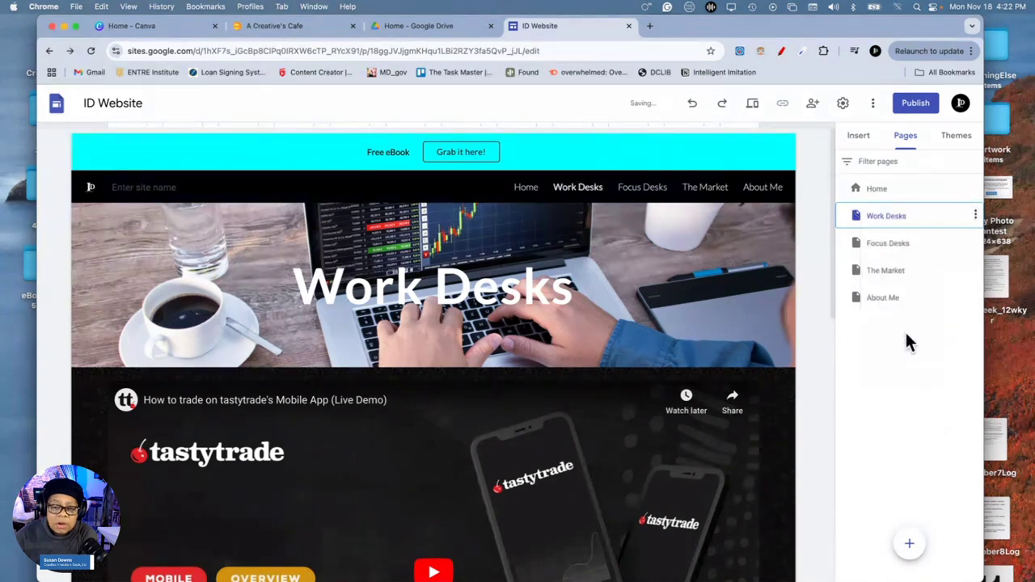
# Return to the Home page and review the site's additional options, including version history and making a copy
pyautogui.click(526, 192)
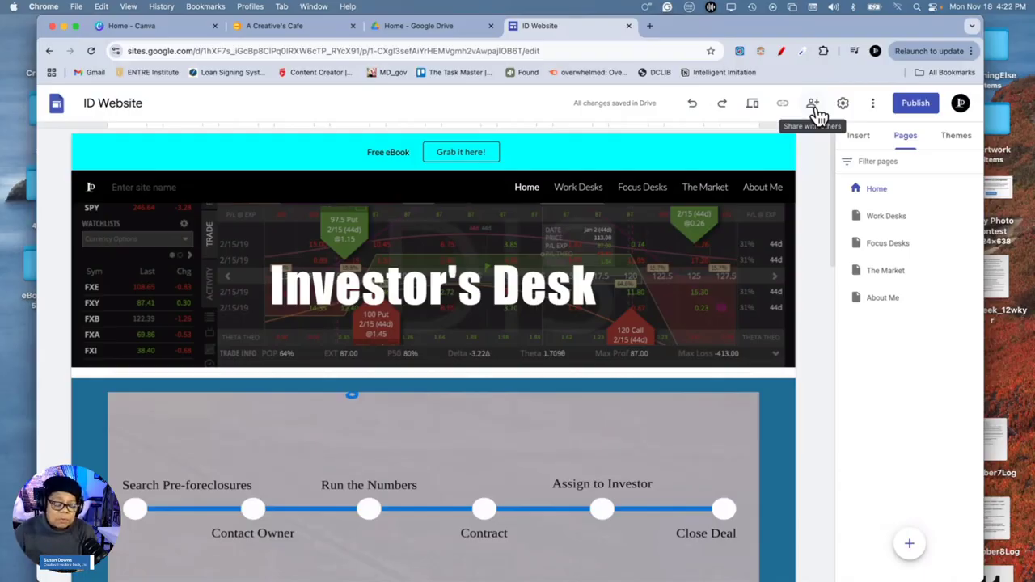
pyautogui.click(874, 108)
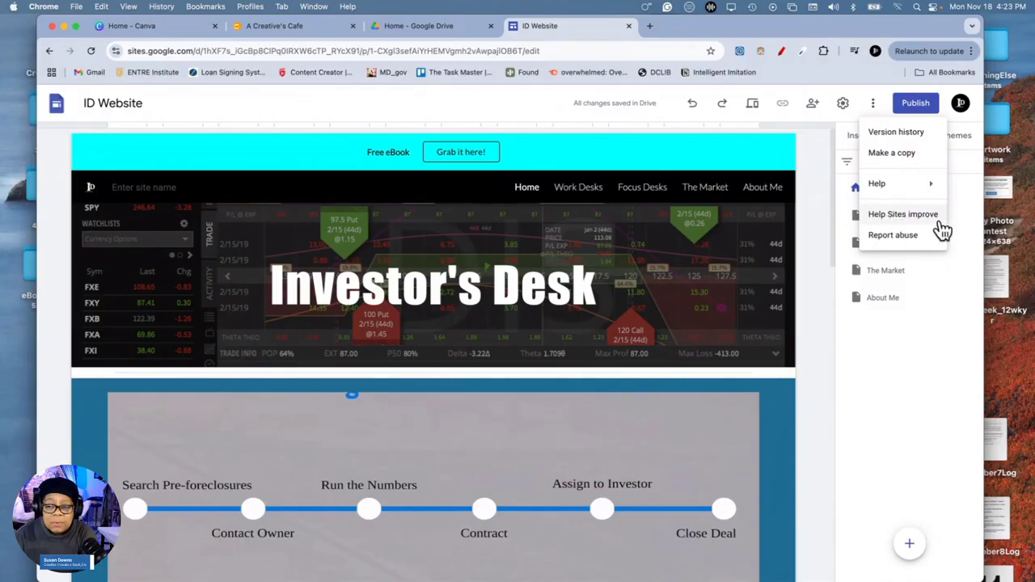
pyautogui.click(818, 128)
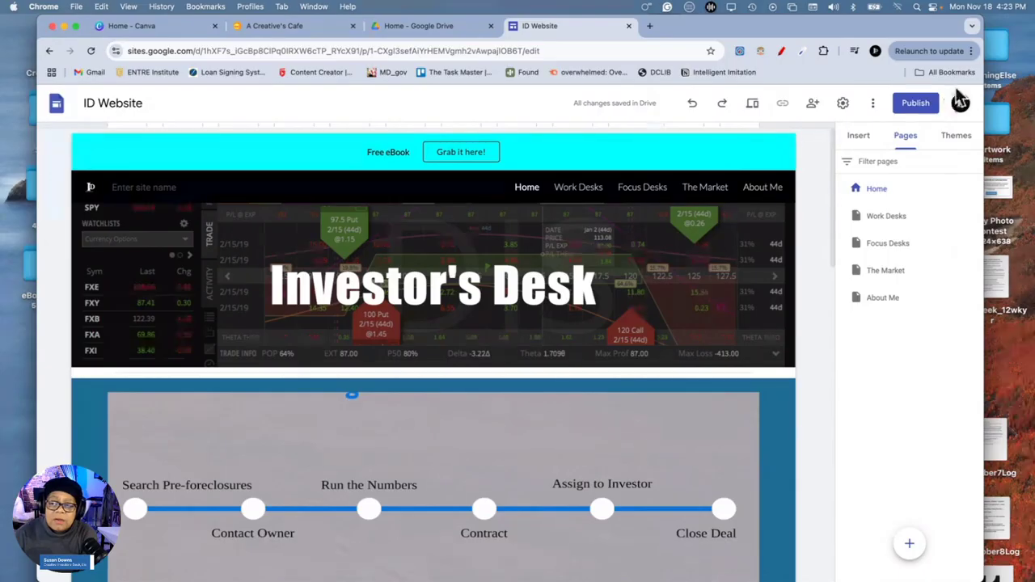
# Enter investorsdesk as the web address for publishing the site, then cancel the publishing
pyautogui.click(911, 110)
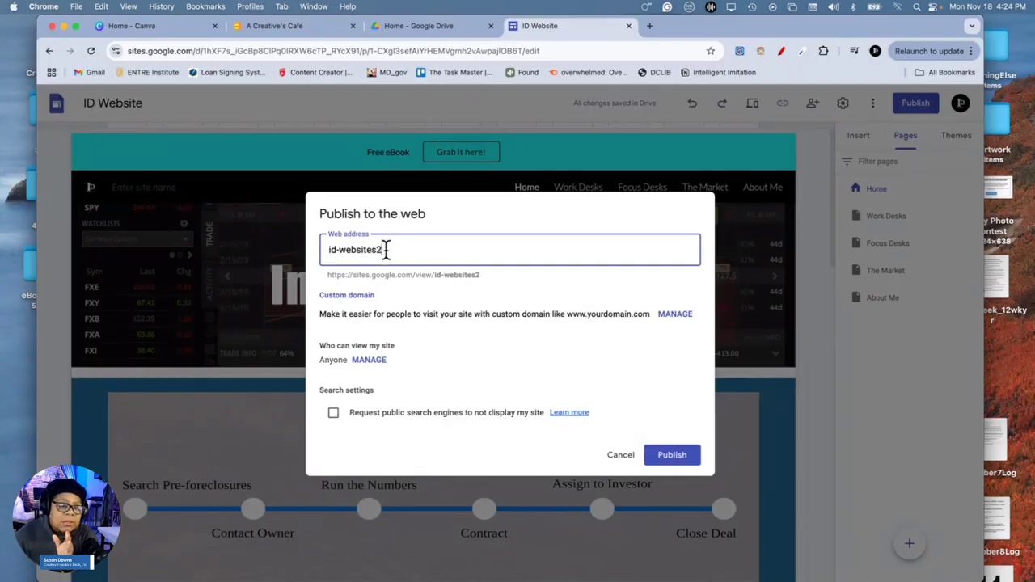
pyautogui.moveTo(386, 249); pyautogui.dragTo(280, 245)
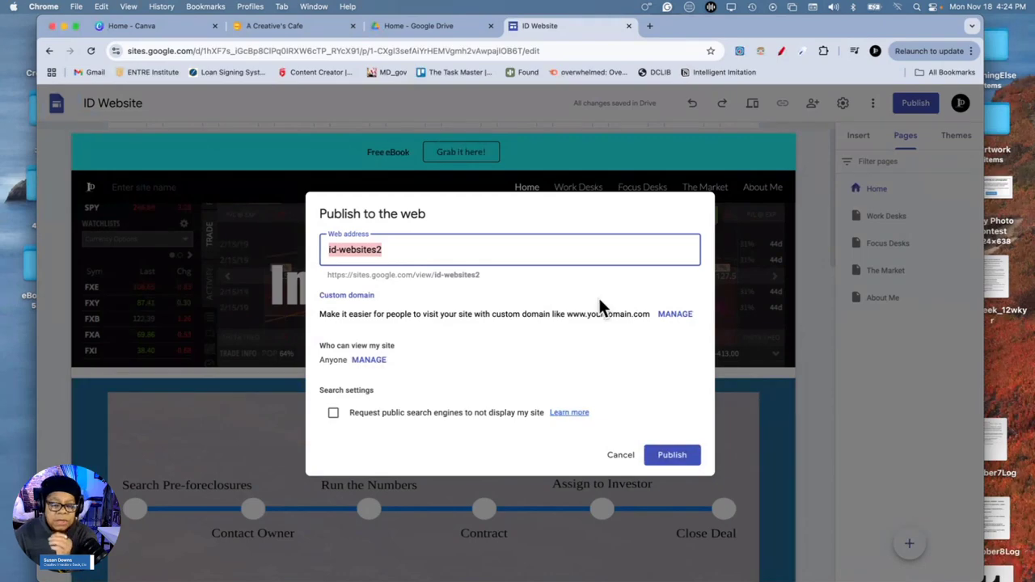
pyautogui.write('inve')
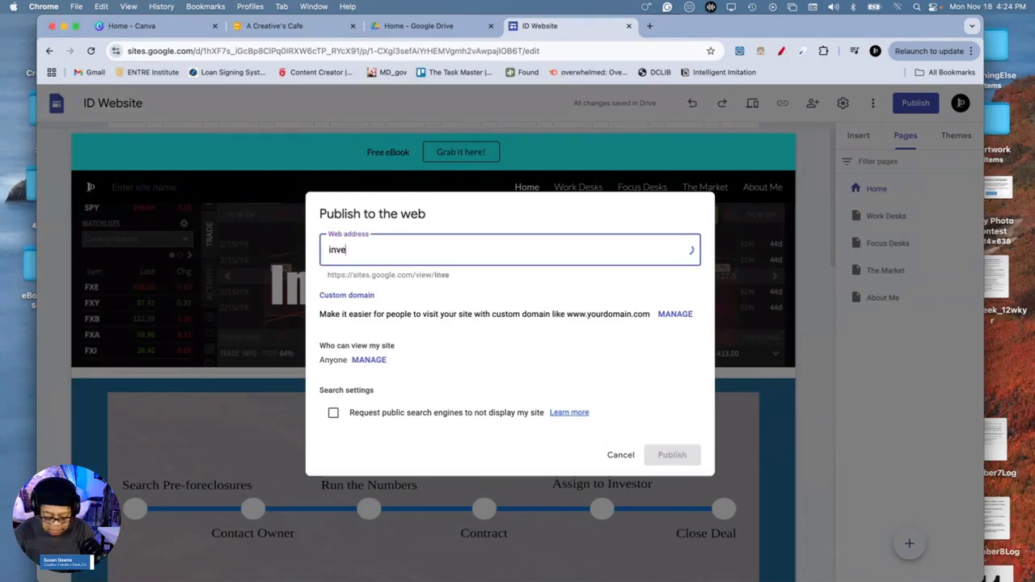
pyautogui.write('storsdesk')
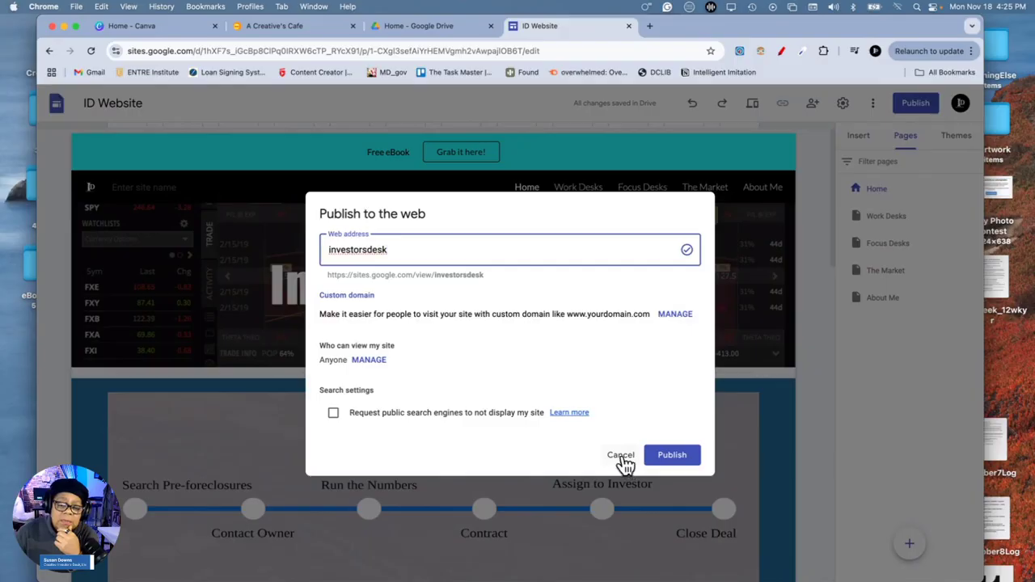
pyautogui.click(624, 459)
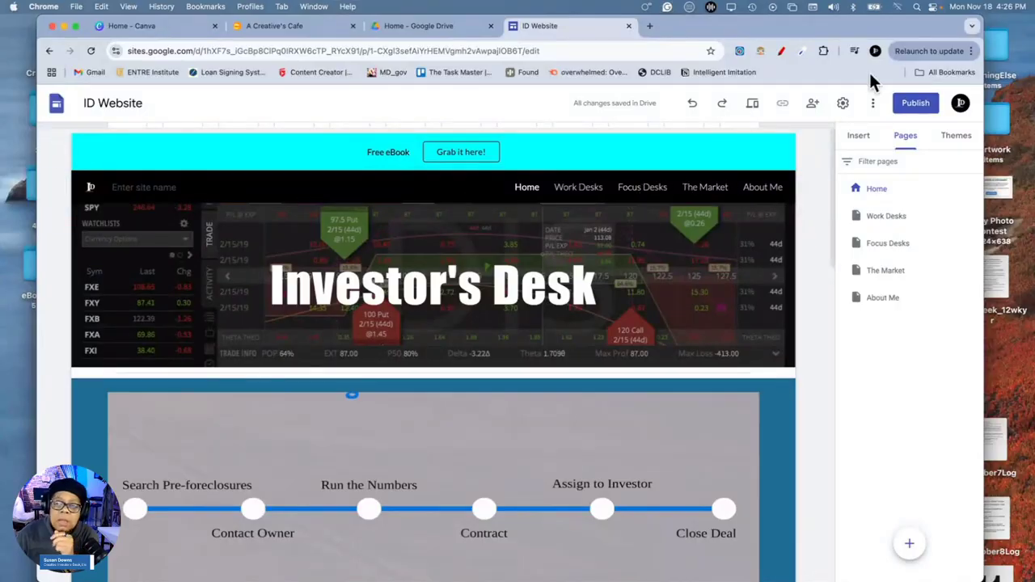
# Set the site's navigation mode to Side and check the page links in the header's sidebar
pyautogui.click(842, 105)
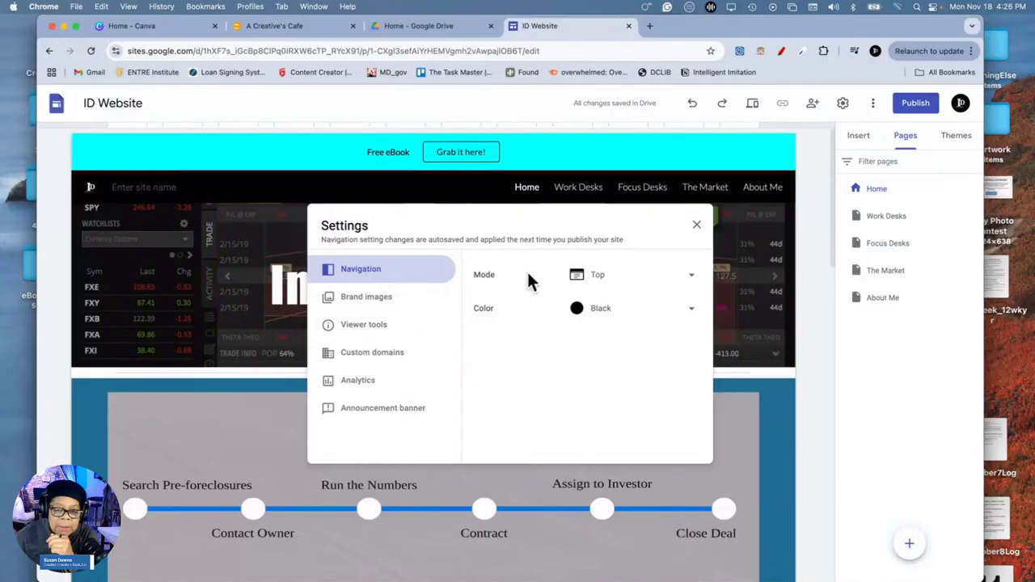
pyautogui.click(692, 278)
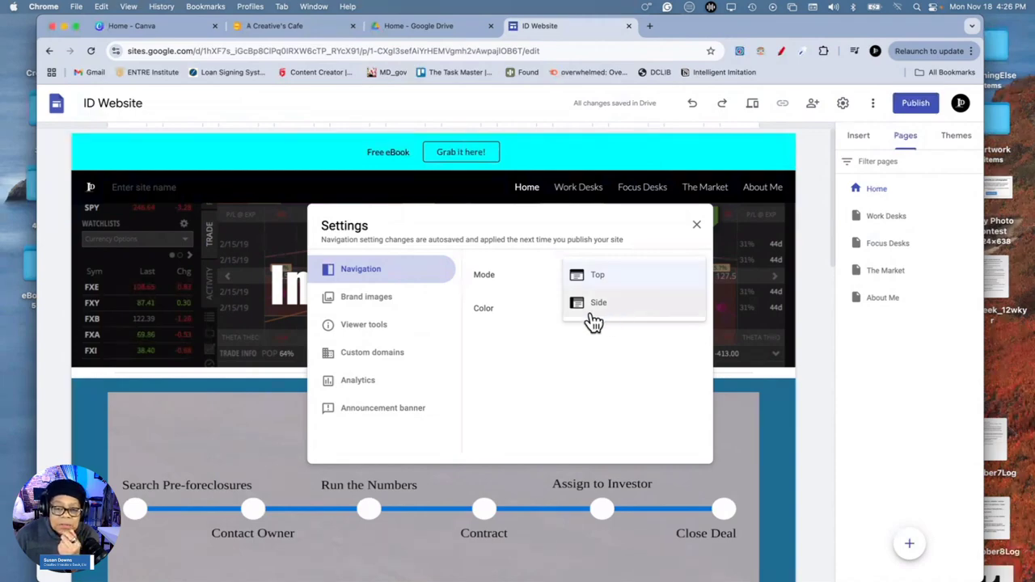
pyautogui.click(596, 309)
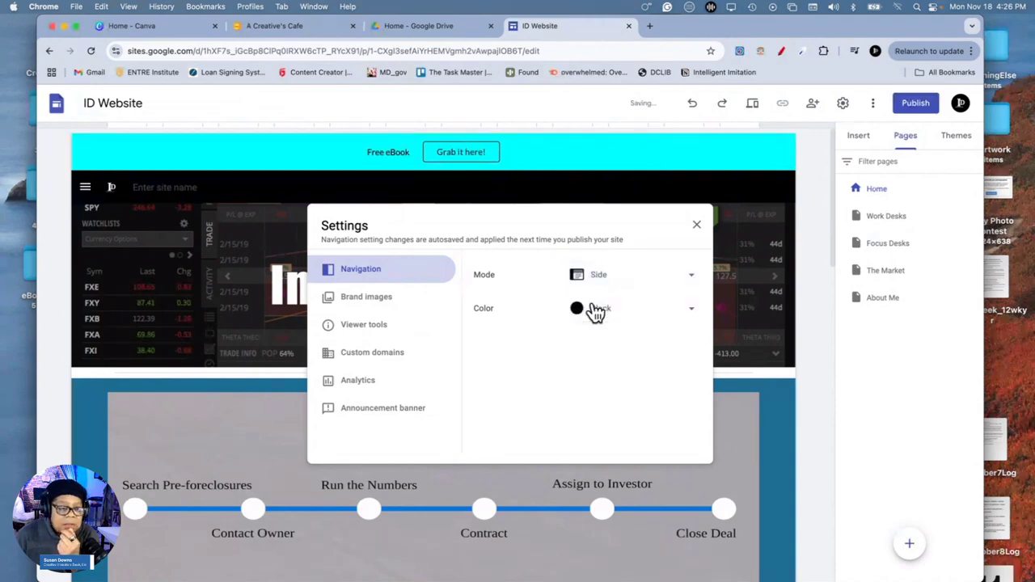
pyautogui.click(700, 228)
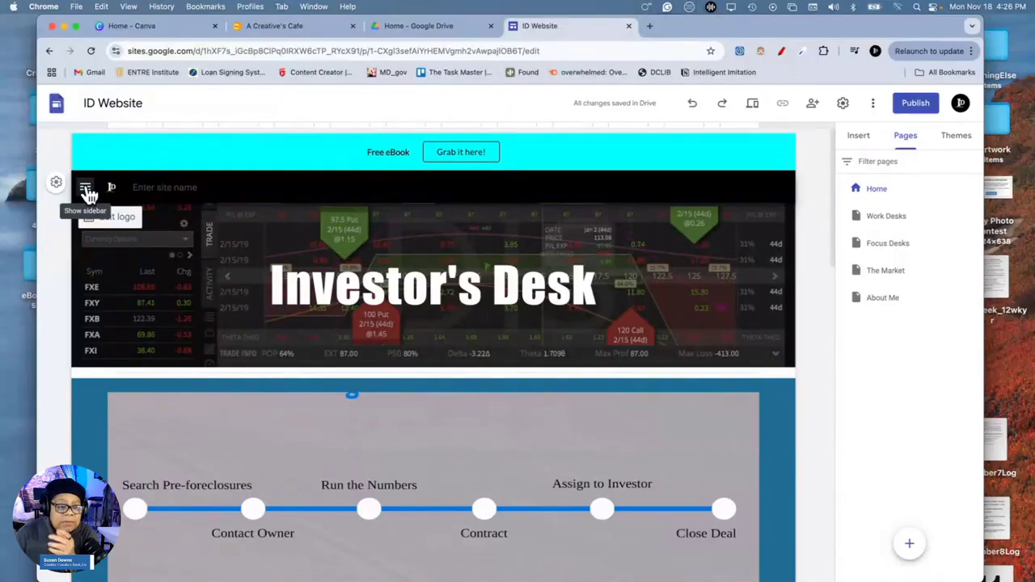
pyautogui.click(86, 190)
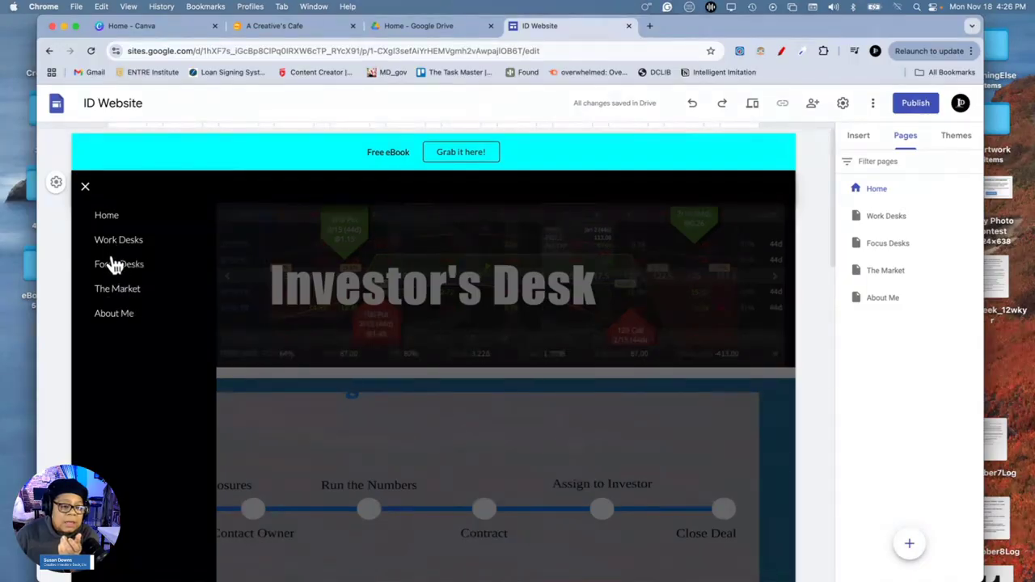
pyautogui.click(85, 189)
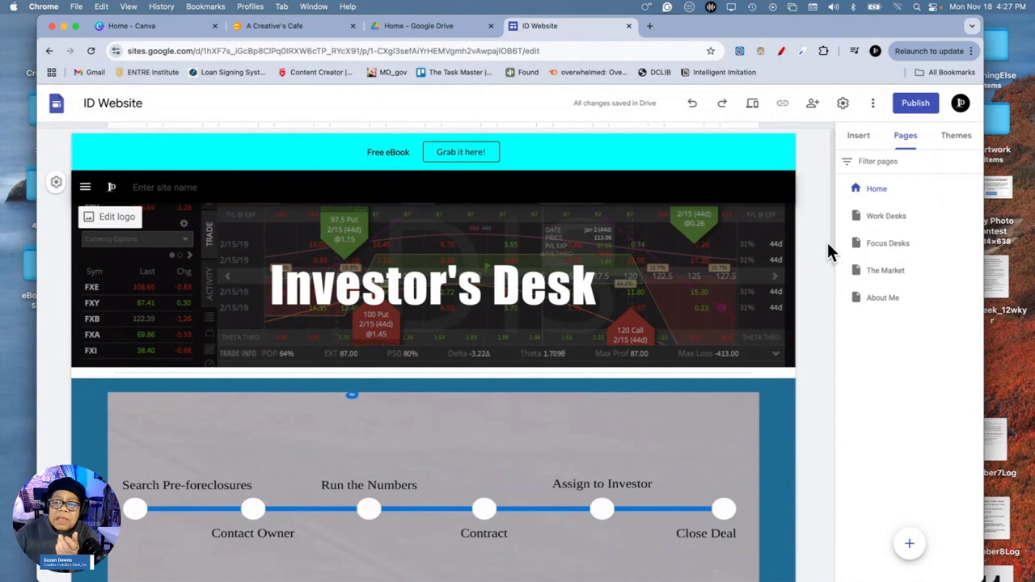
# Set the site's navigation mode back to Top and close the settings
pyautogui.click(842, 103)
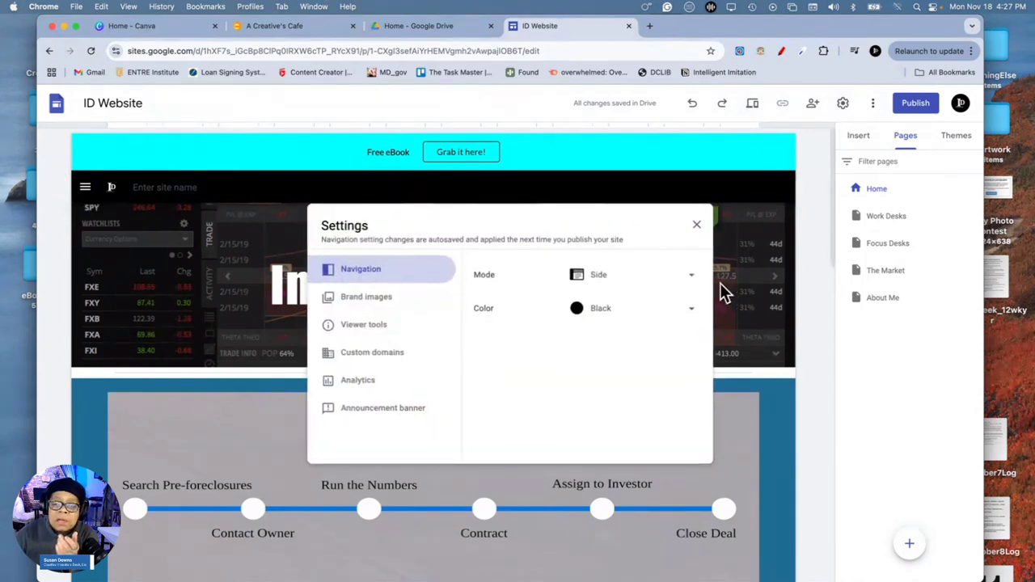
pyautogui.click(693, 283)
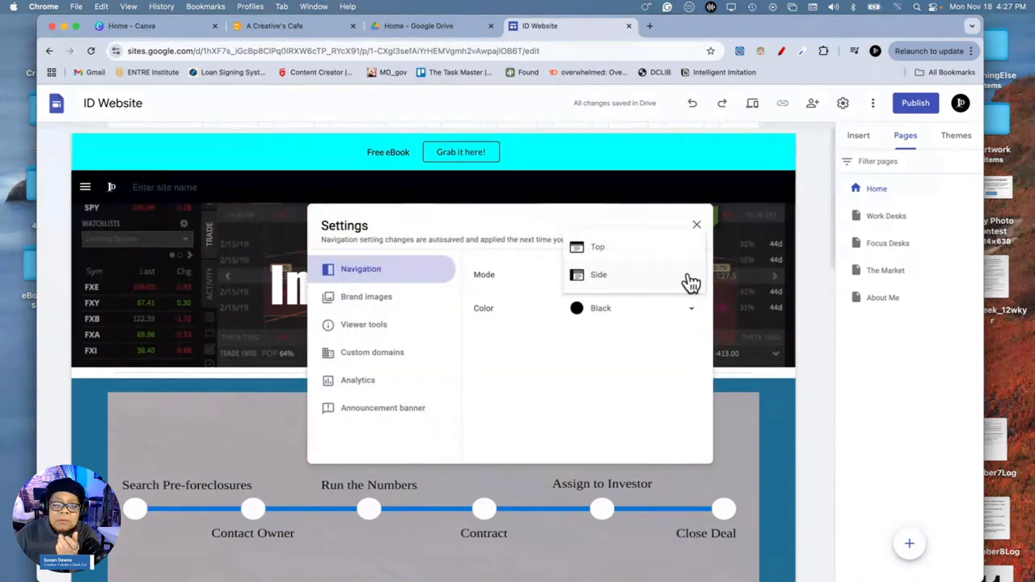
pyautogui.click(594, 251)
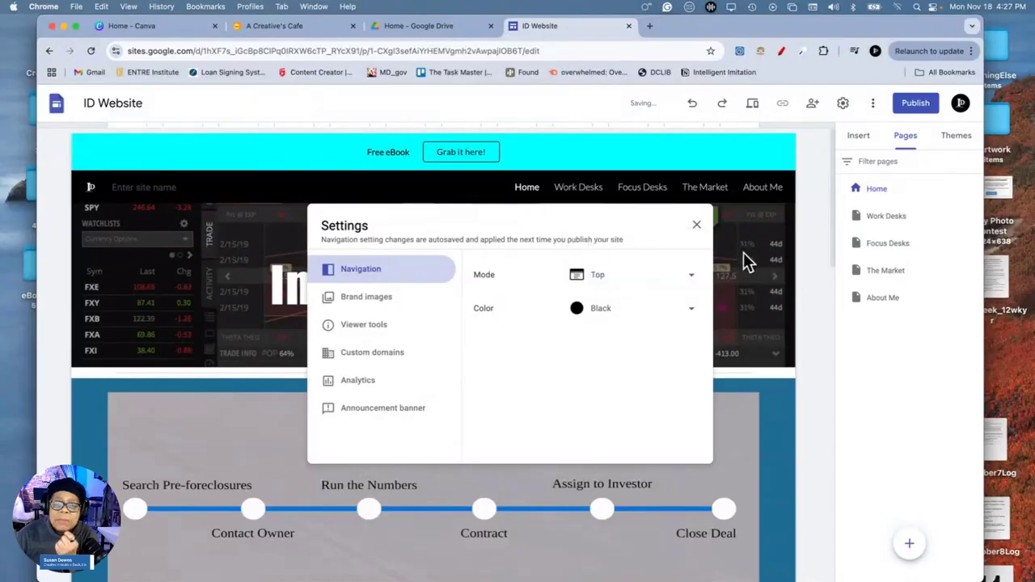
pyautogui.click(695, 228)
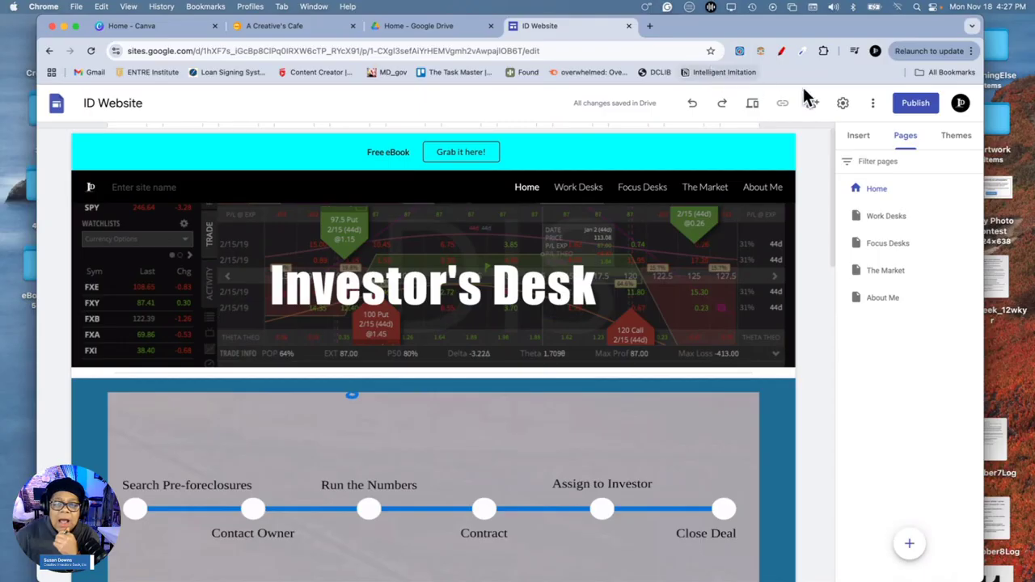
# Preview the site at phone size, look through the Home page and check its sidebar menu
pyautogui.click(753, 108)
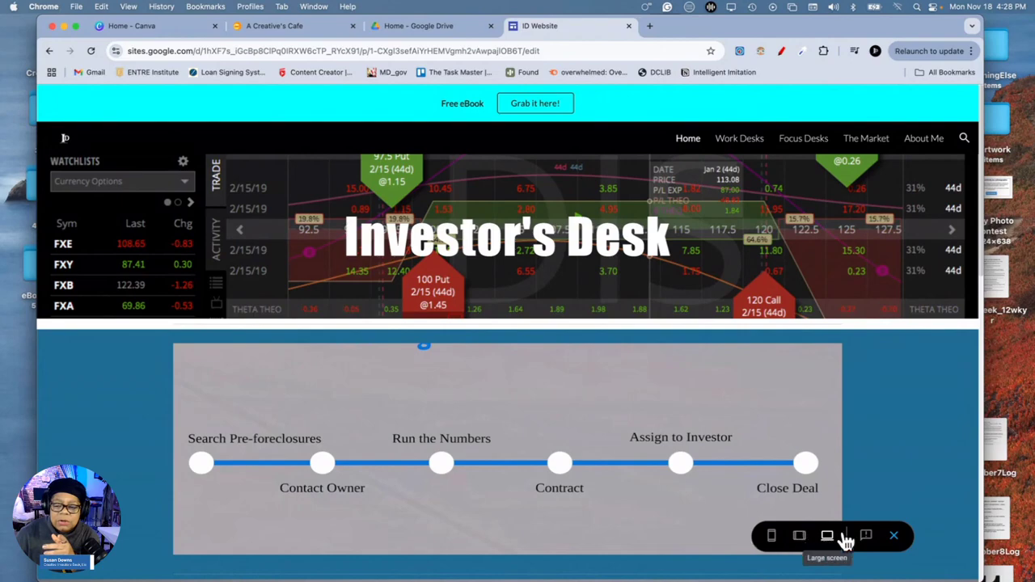
pyautogui.click(772, 540)
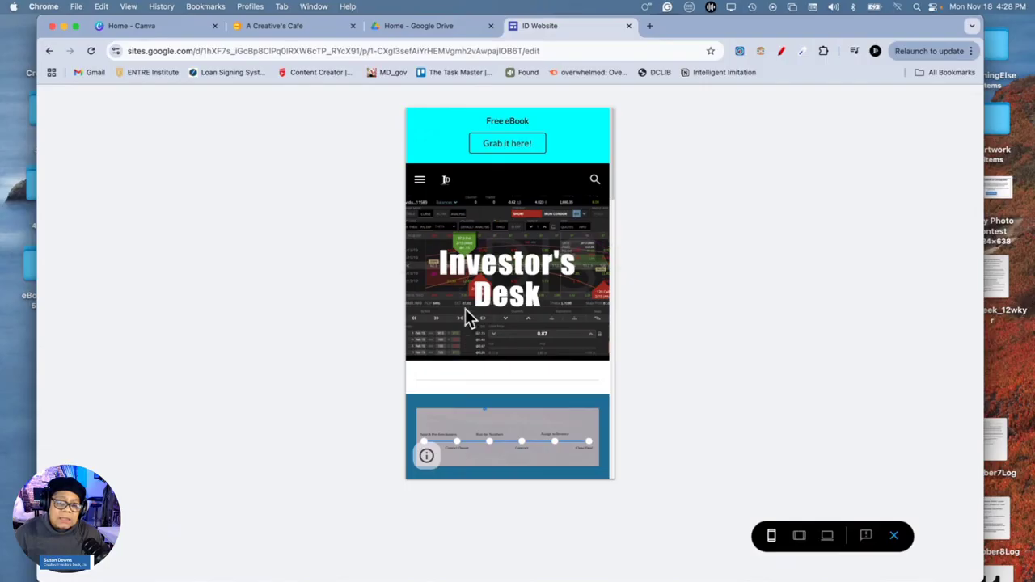
pyautogui.scroll(-1, 545, 328)
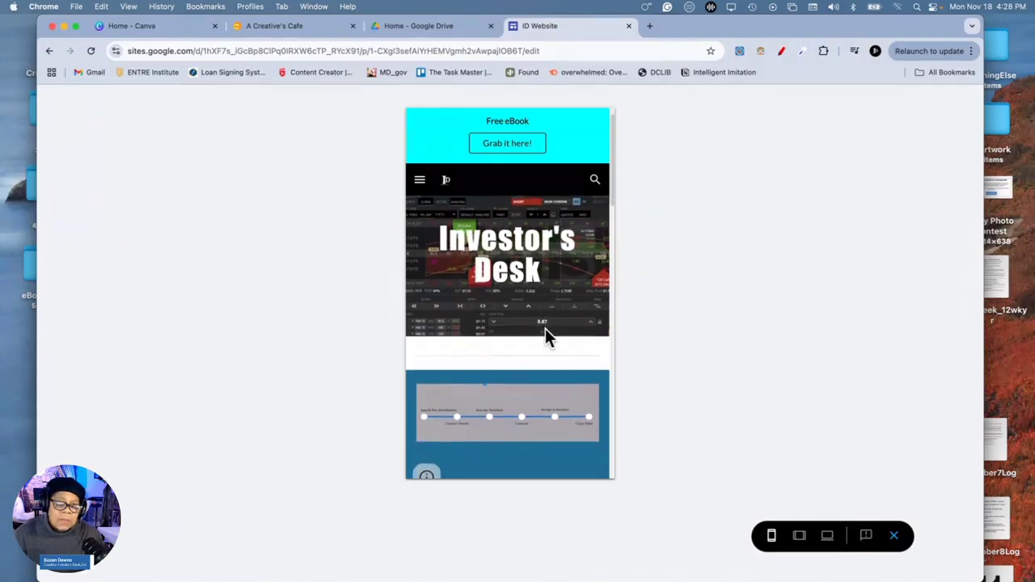
pyautogui.scroll(-5, 545, 331)
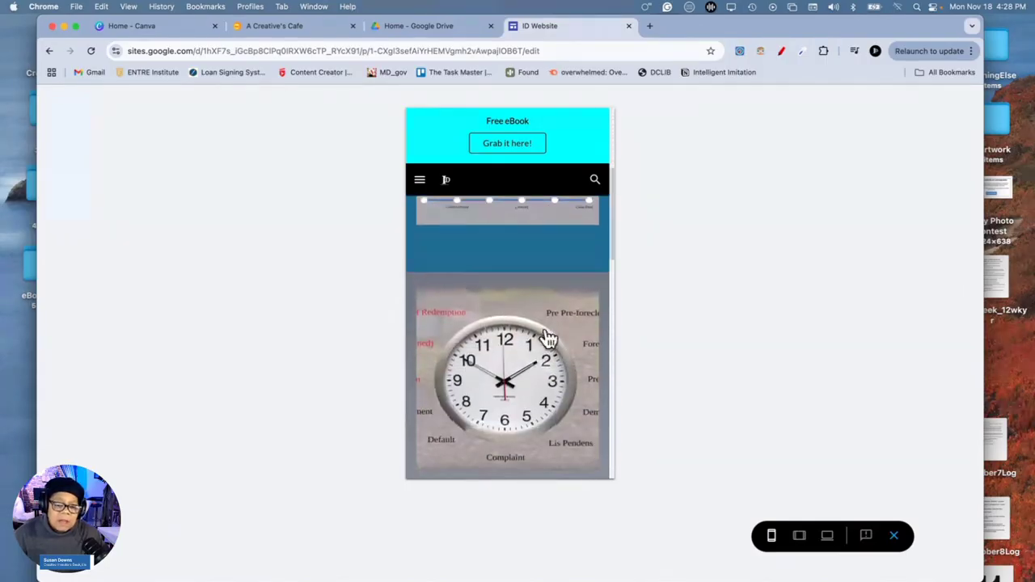
pyautogui.scroll(-5, 548, 338)
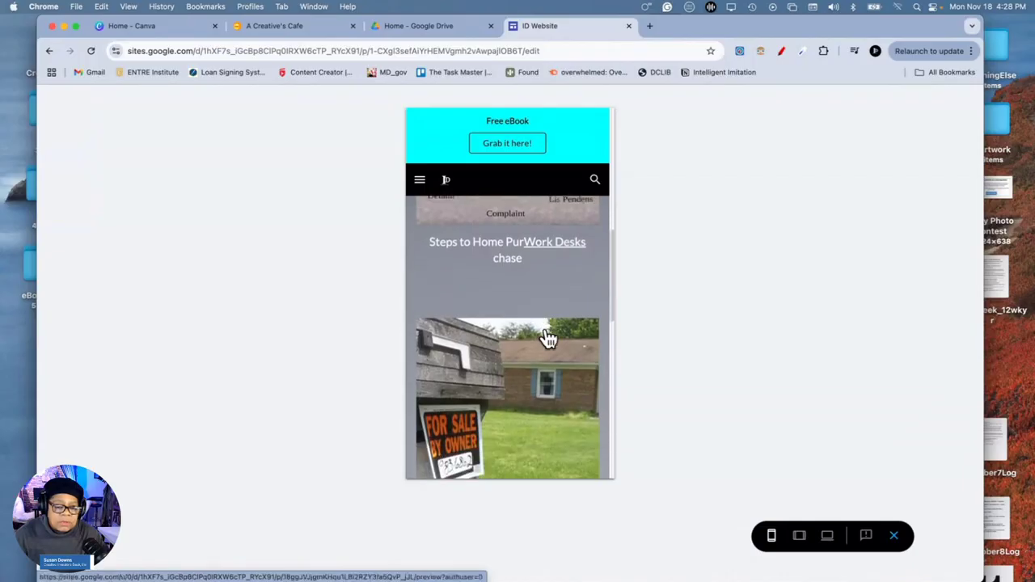
pyautogui.scroll(-1, 547, 338)
pyautogui.scroll(10, 547, 338)
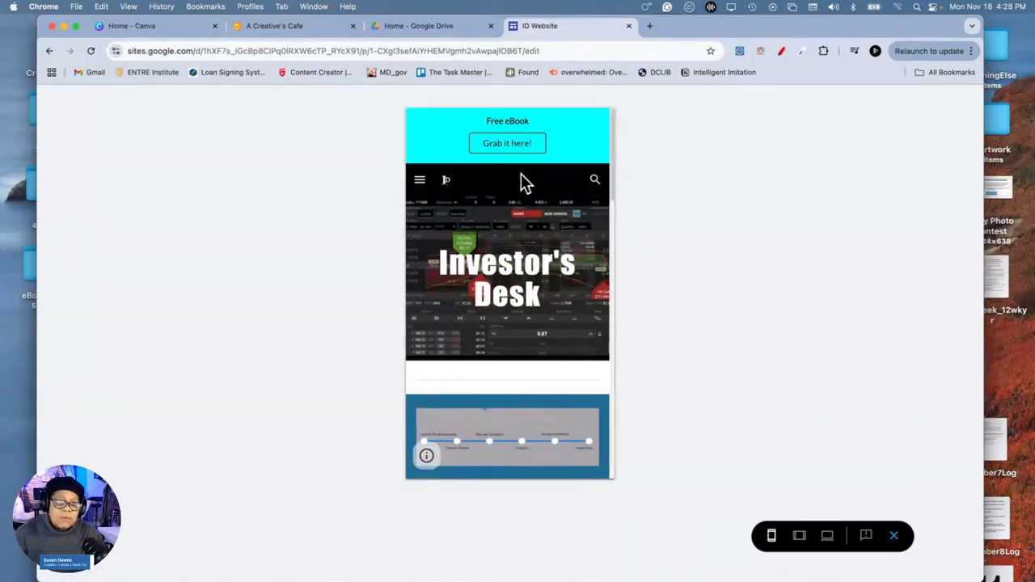
pyautogui.click(420, 183)
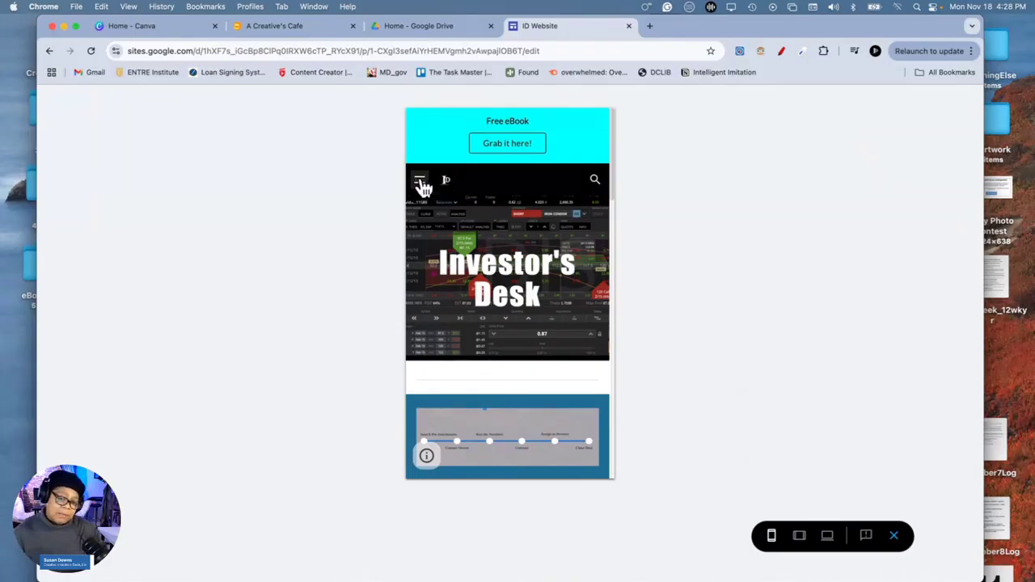
pyautogui.click(420, 182)
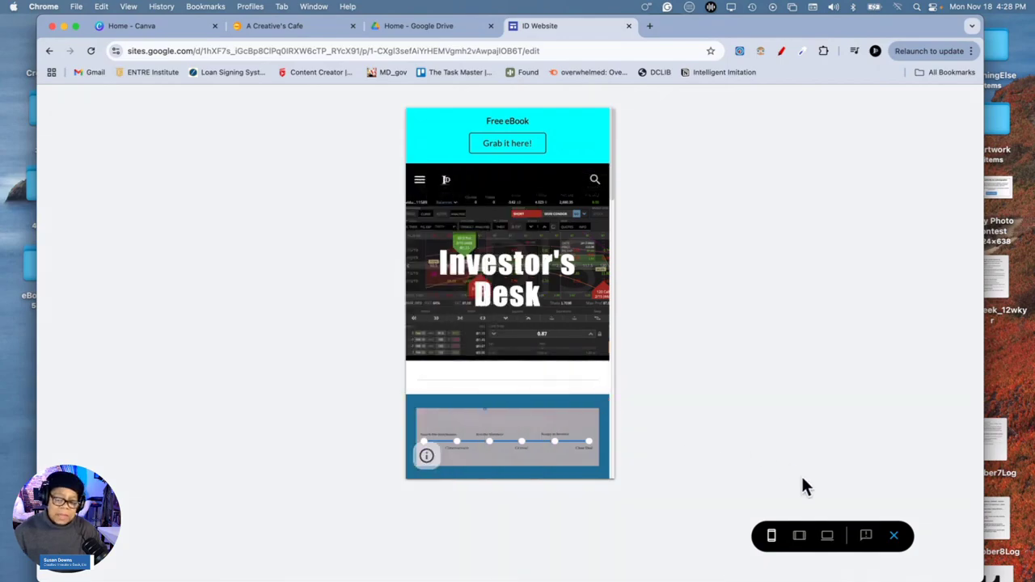
# Preview the Home page and its sidebar menu at tablet size, check the large screen view and exit the preview
pyautogui.click(800, 540)
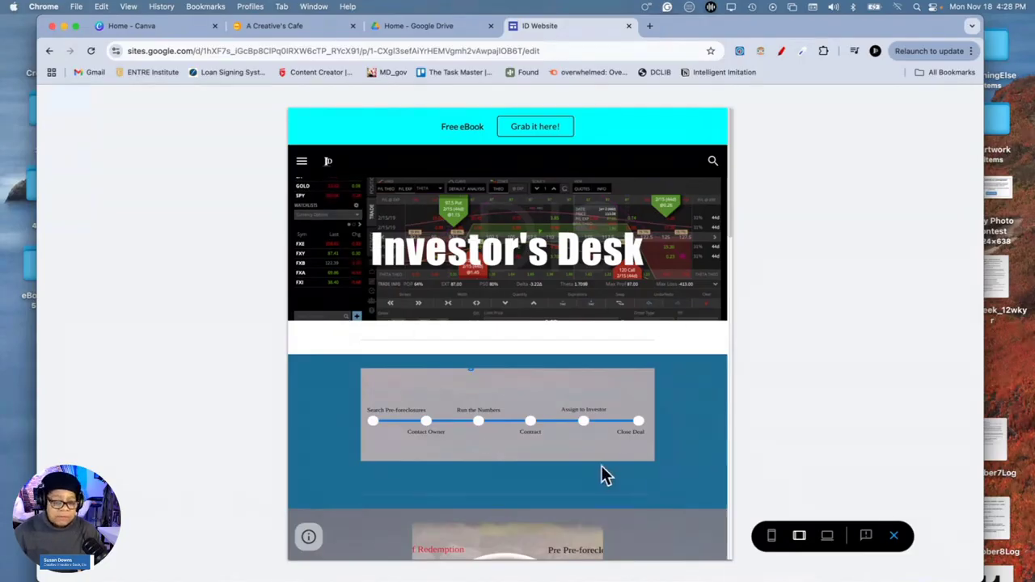
pyautogui.scroll(-5, 606, 474)
pyautogui.scroll(4, 607, 475)
pyautogui.scroll(1, 605, 474)
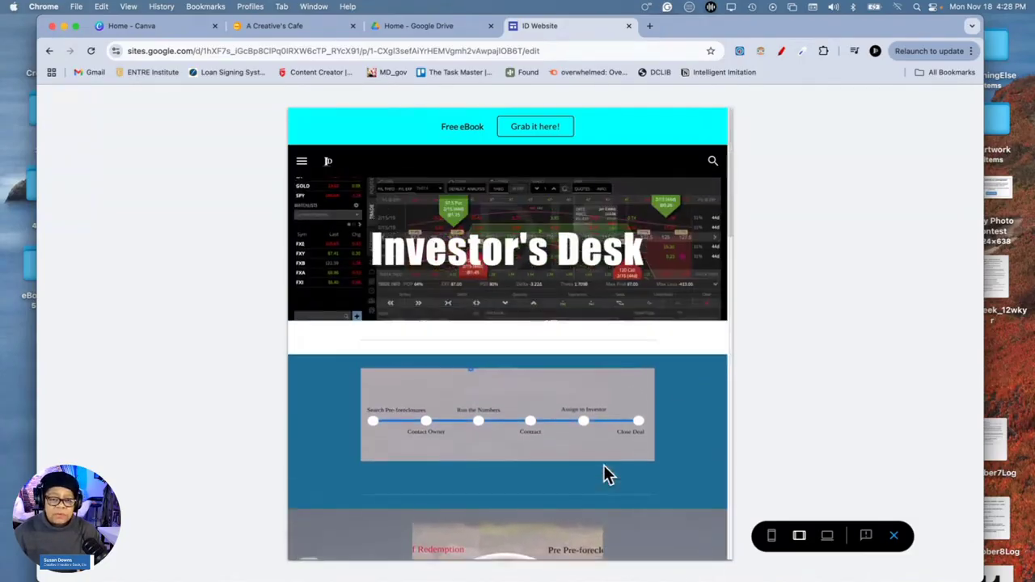
pyautogui.click(303, 164)
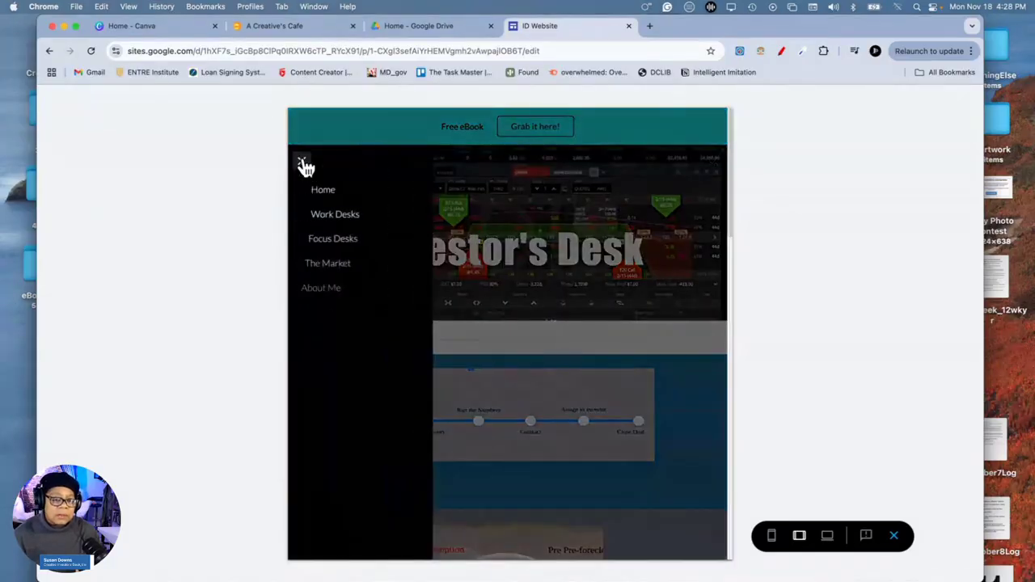
pyautogui.click(305, 166)
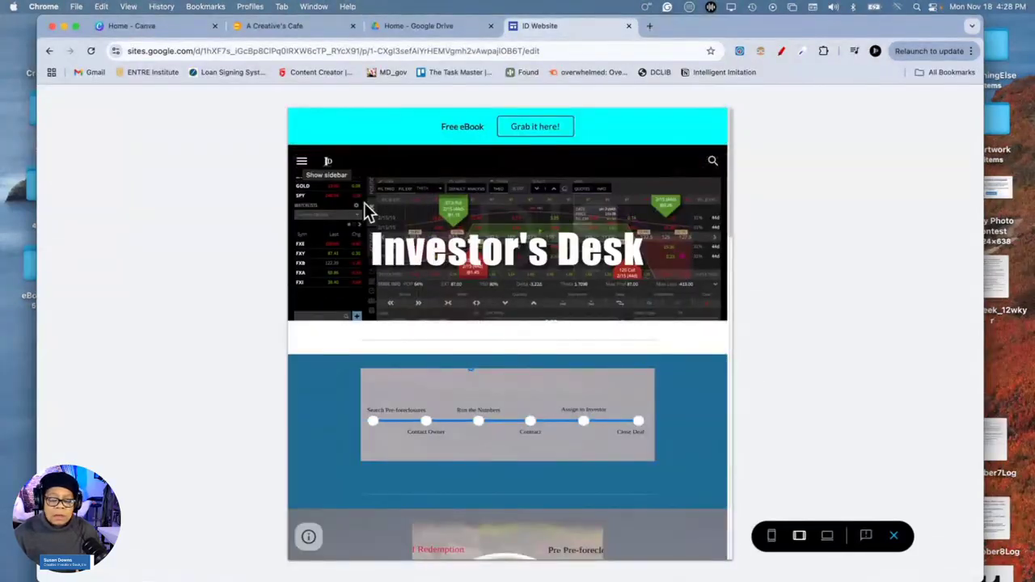
pyautogui.click(827, 538)
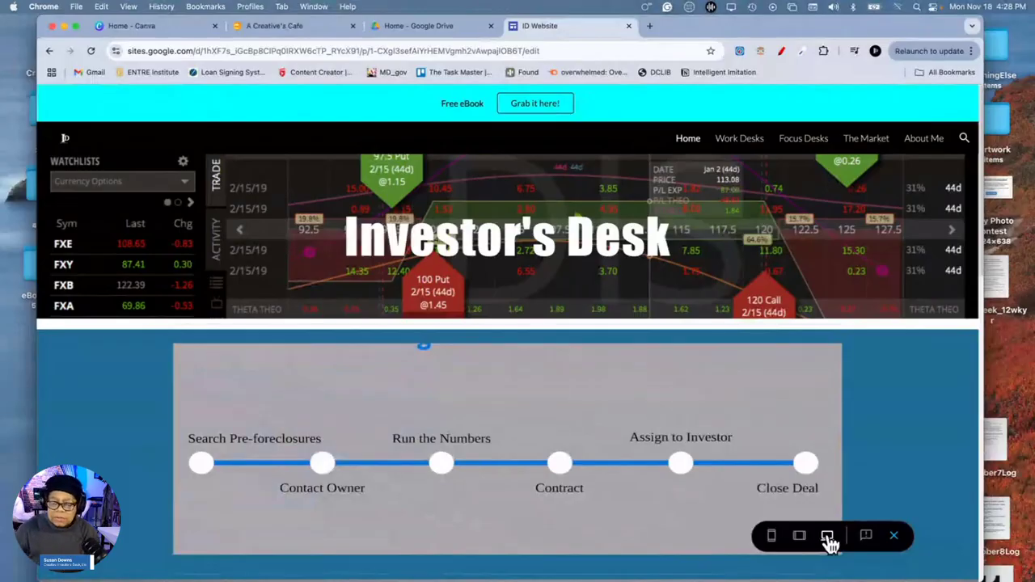
pyautogui.click(894, 537)
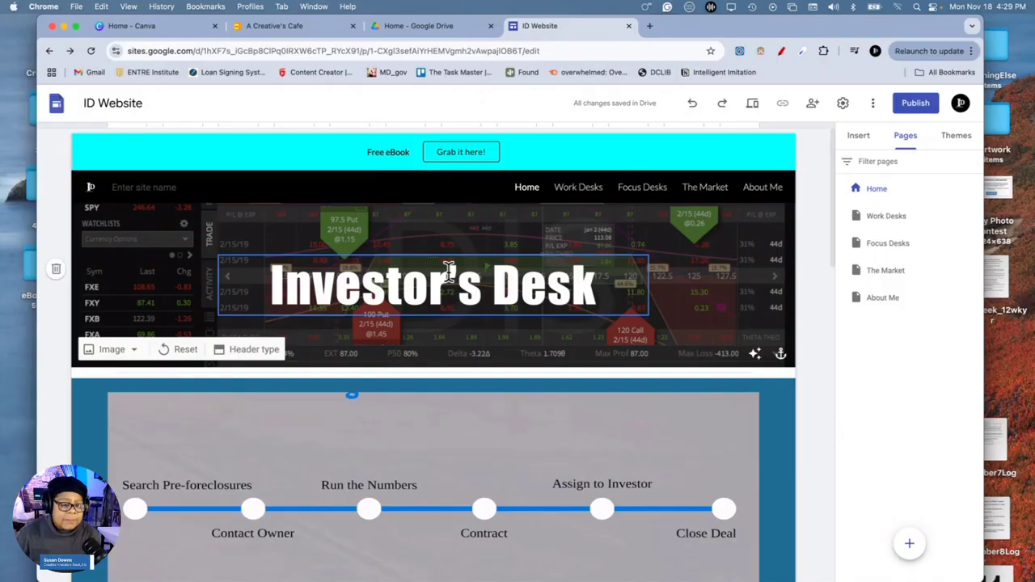
# Browse the gallery images offered for the Home page header and close the image picker without choosing one
pyautogui.click(138, 356)
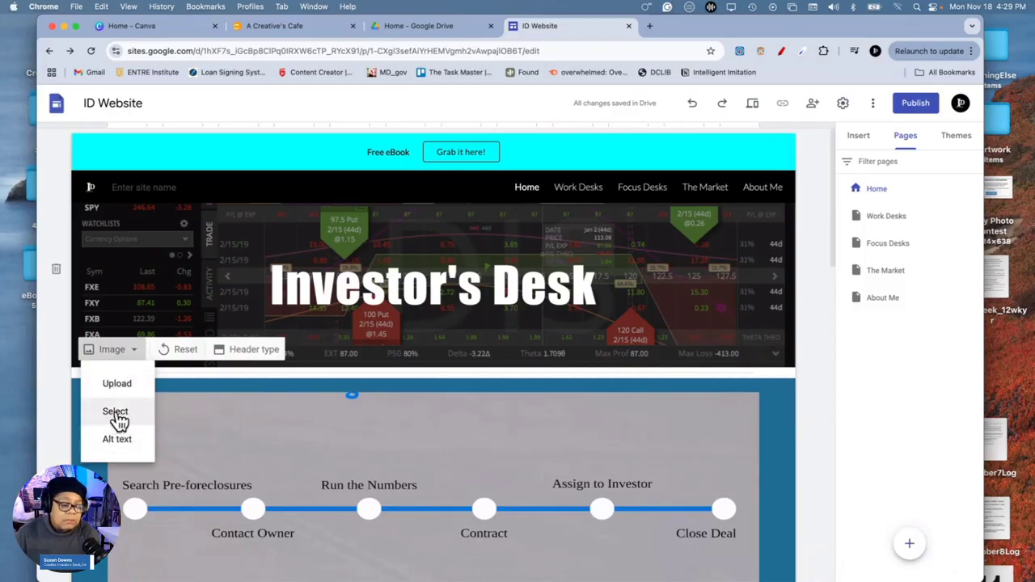
pyautogui.click(115, 414)
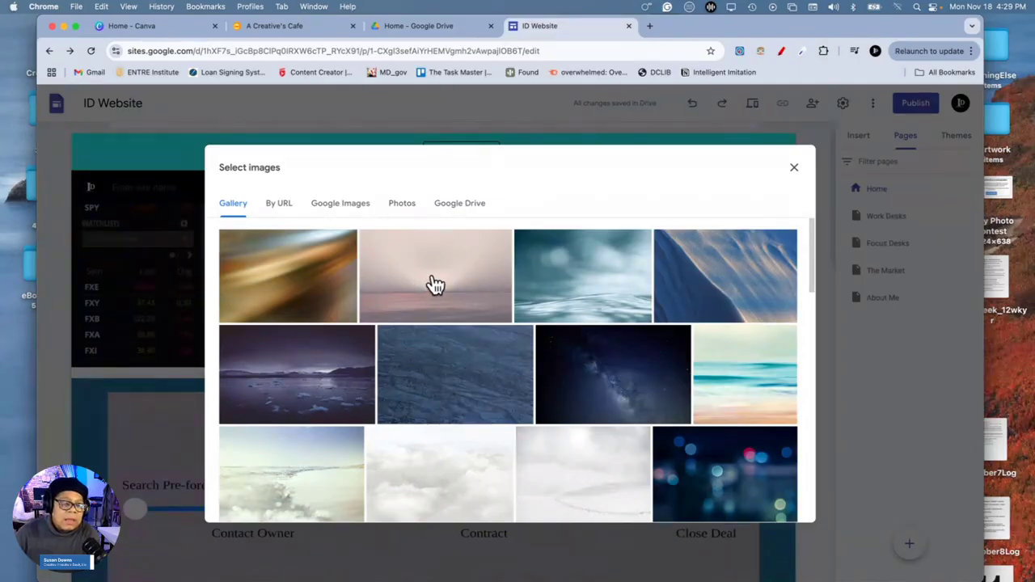
pyautogui.scroll(-3, 437, 287)
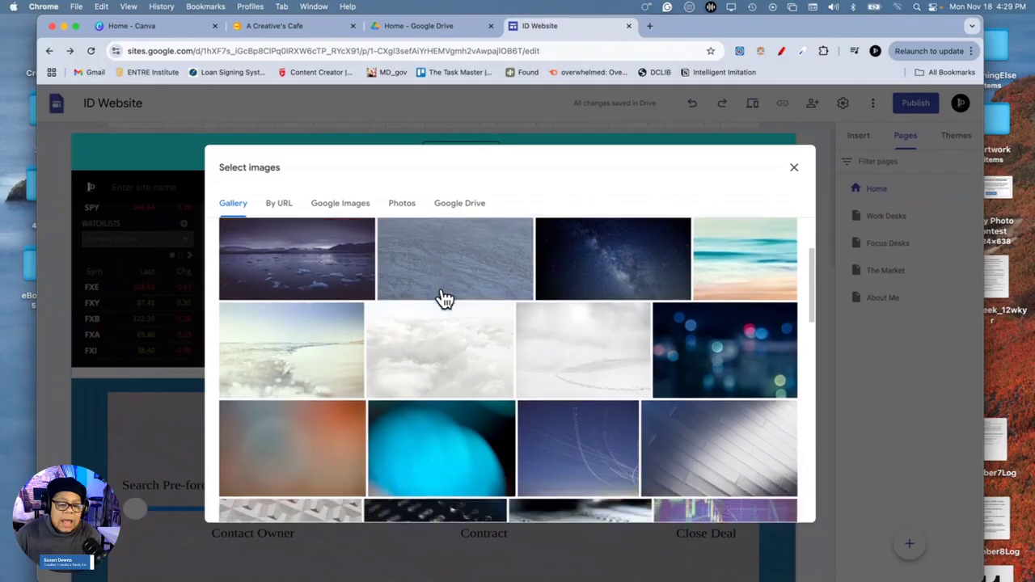
pyautogui.scroll(-5, 444, 298)
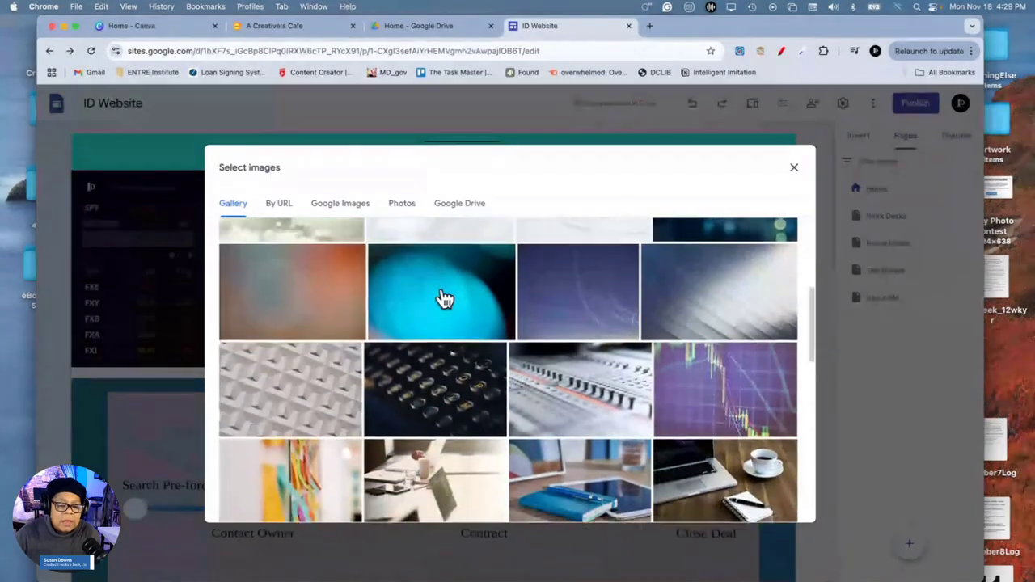
pyautogui.scroll(-1, 444, 298)
pyautogui.scroll(5, 444, 298)
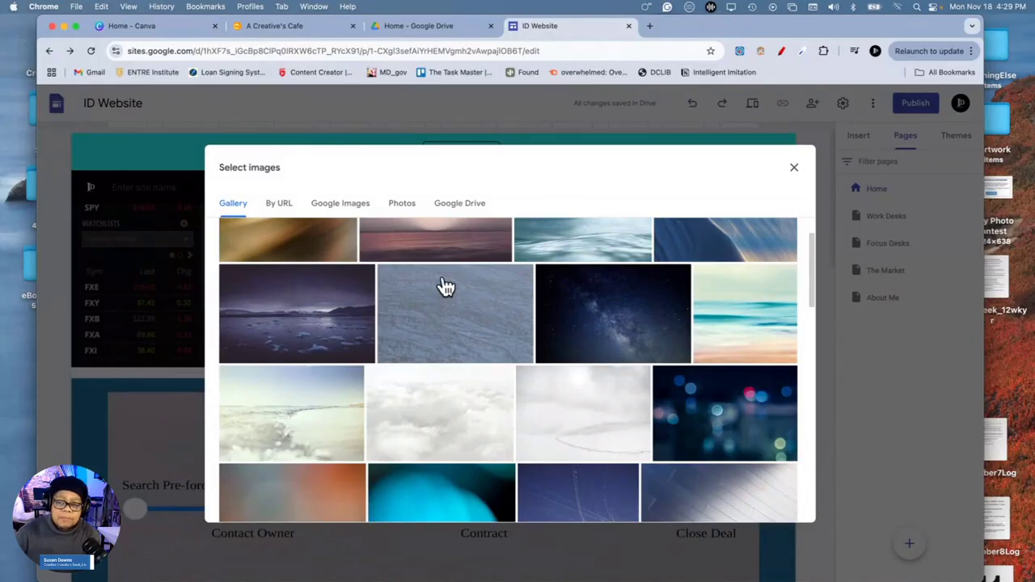
pyautogui.click(793, 167)
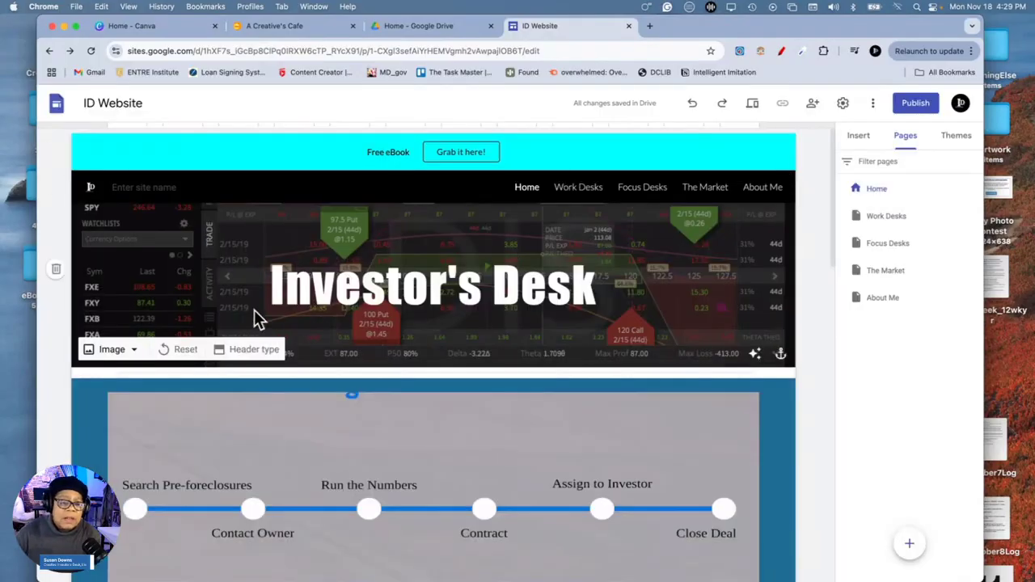
# Replace the Home page header background with the white clouds gallery image and try its readability adjustment
pyautogui.click(271, 295)
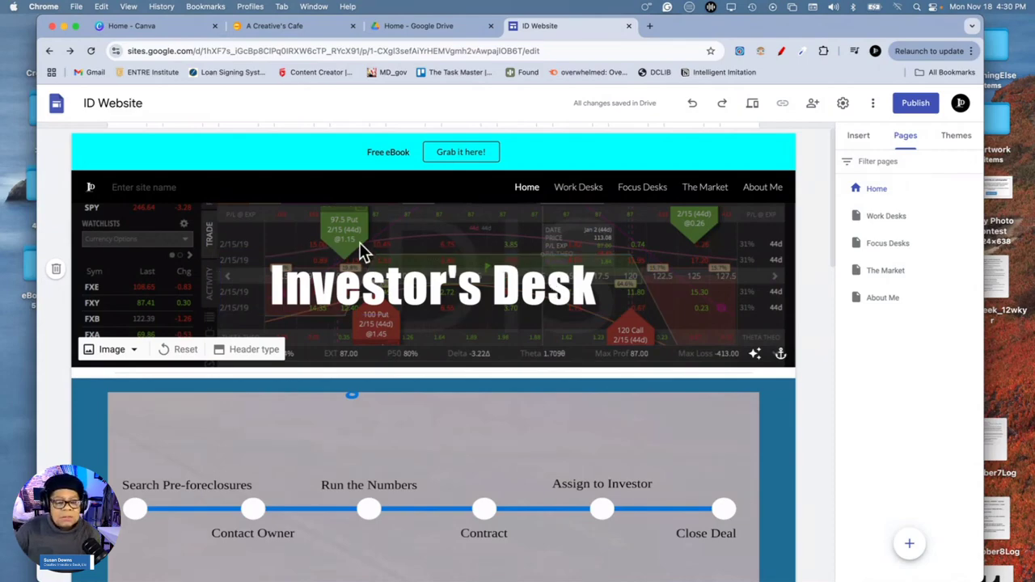
pyautogui.click(136, 354)
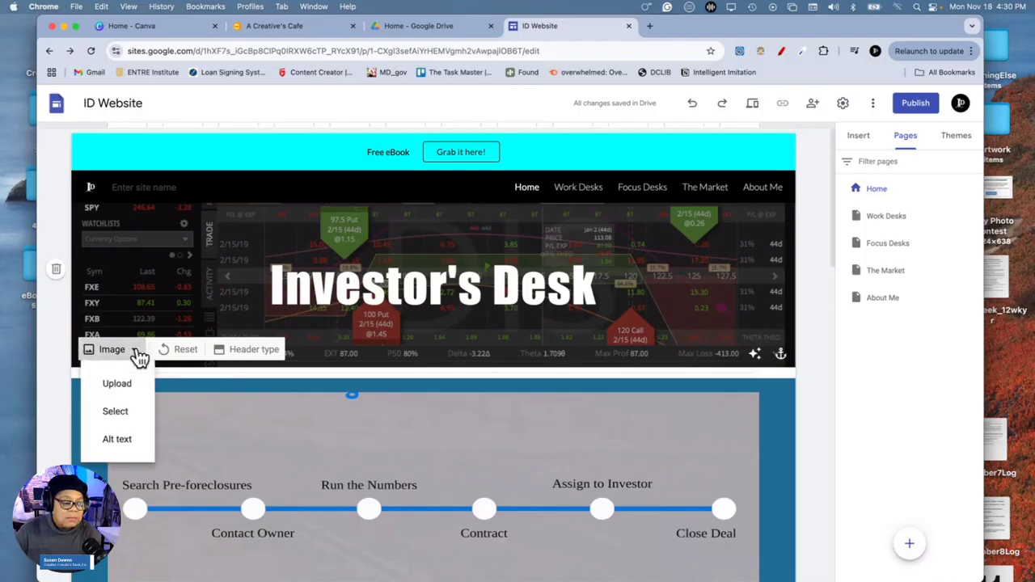
pyautogui.click(116, 413)
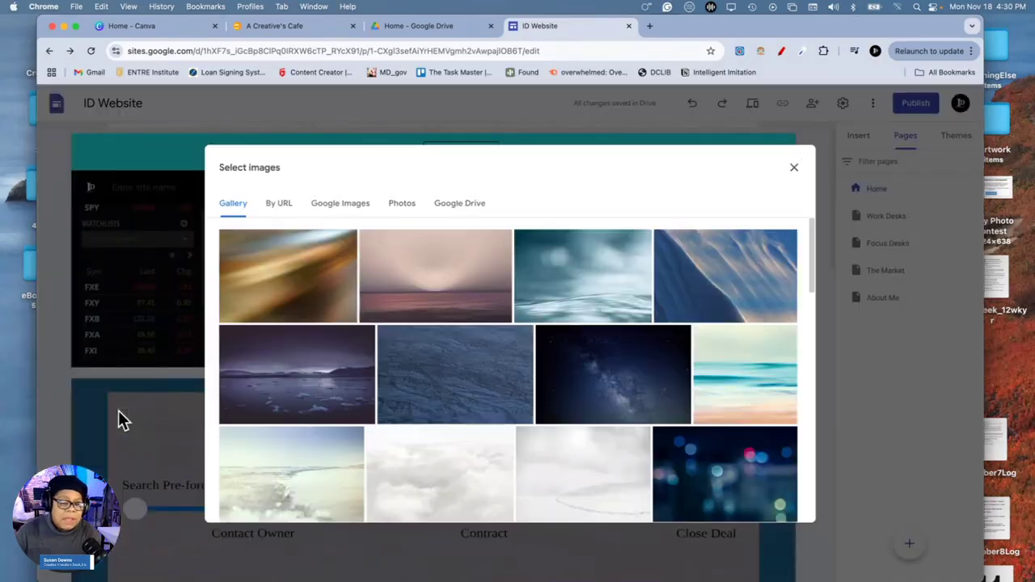
pyautogui.scroll(-2, 428, 416)
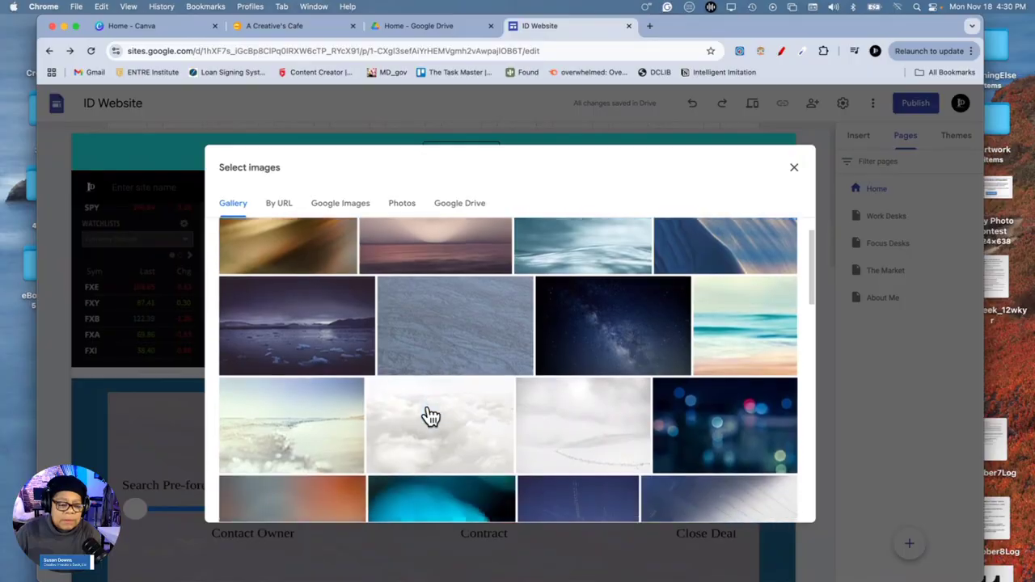
pyautogui.scroll(-2, 451, 416)
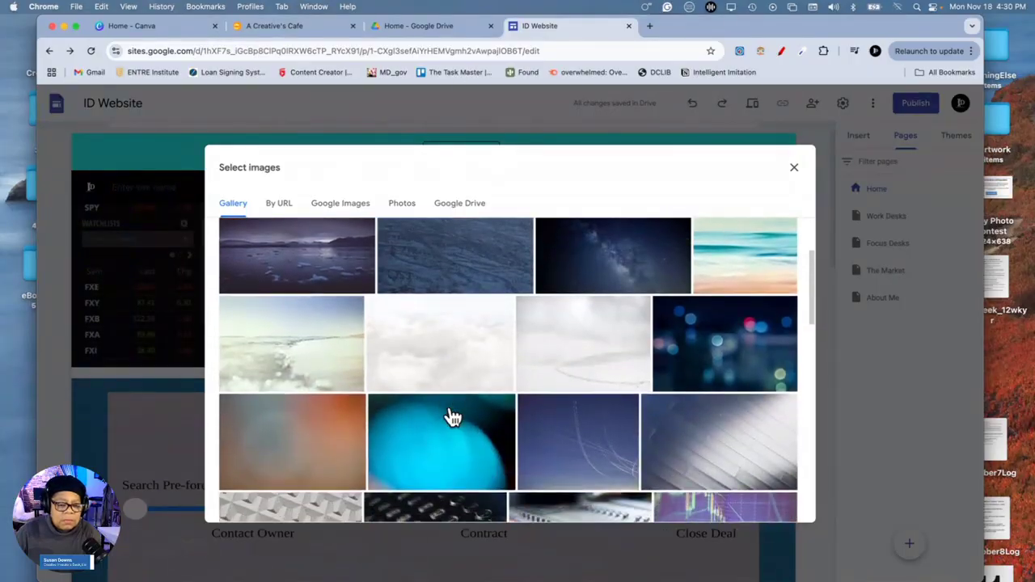
pyautogui.click(447, 356)
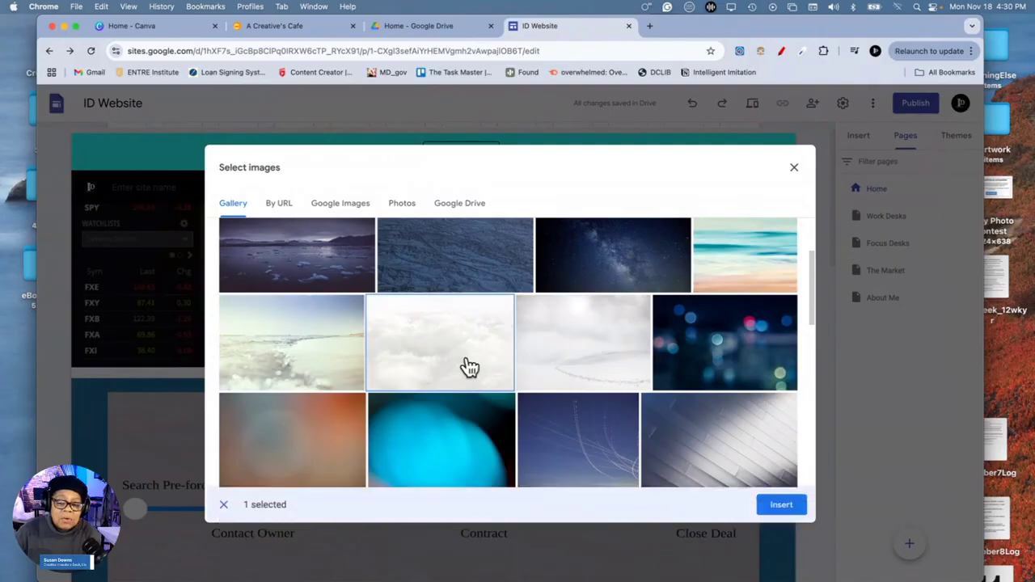
pyautogui.click(783, 508)
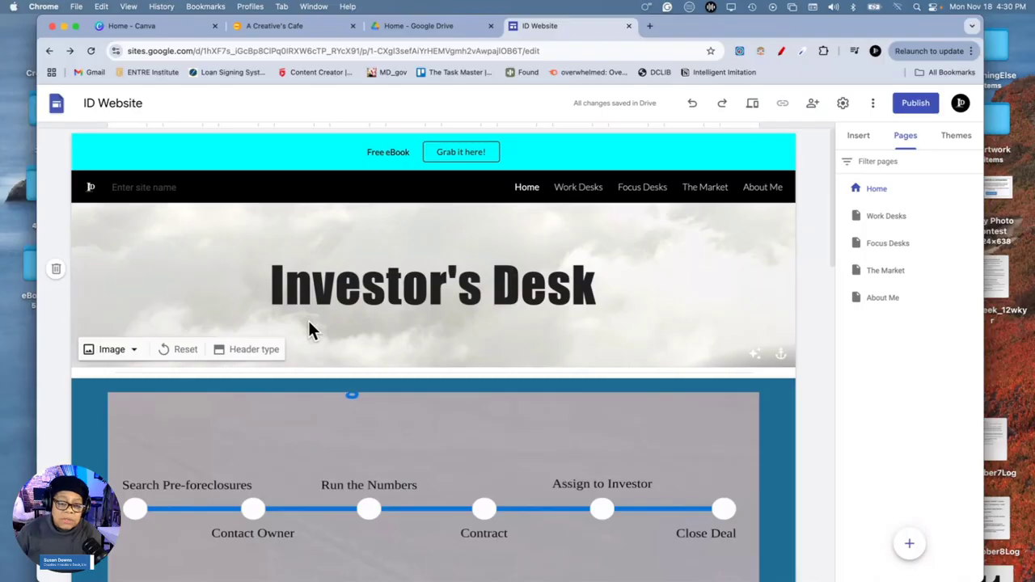
pyautogui.click(758, 361)
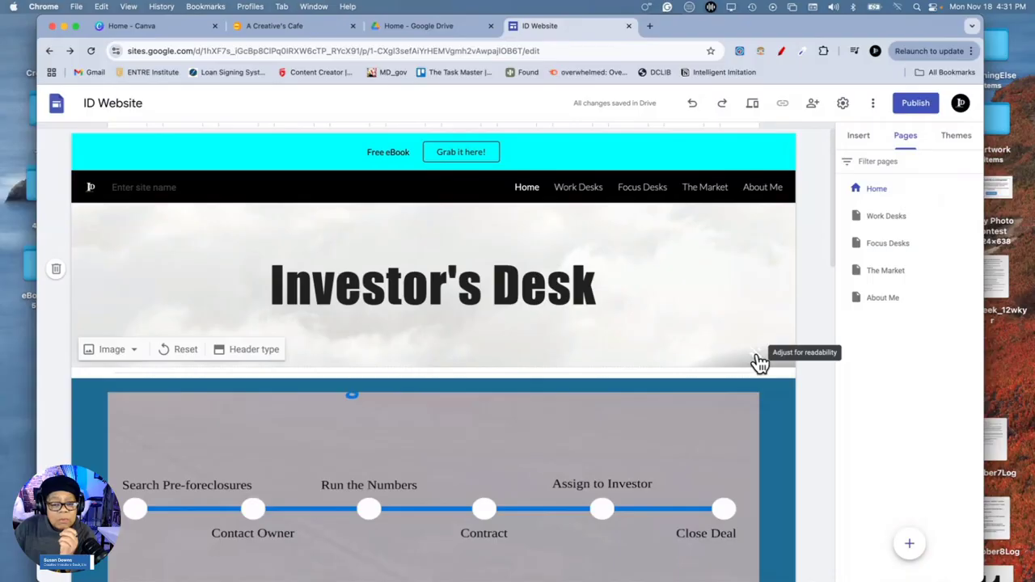
pyautogui.click(759, 361)
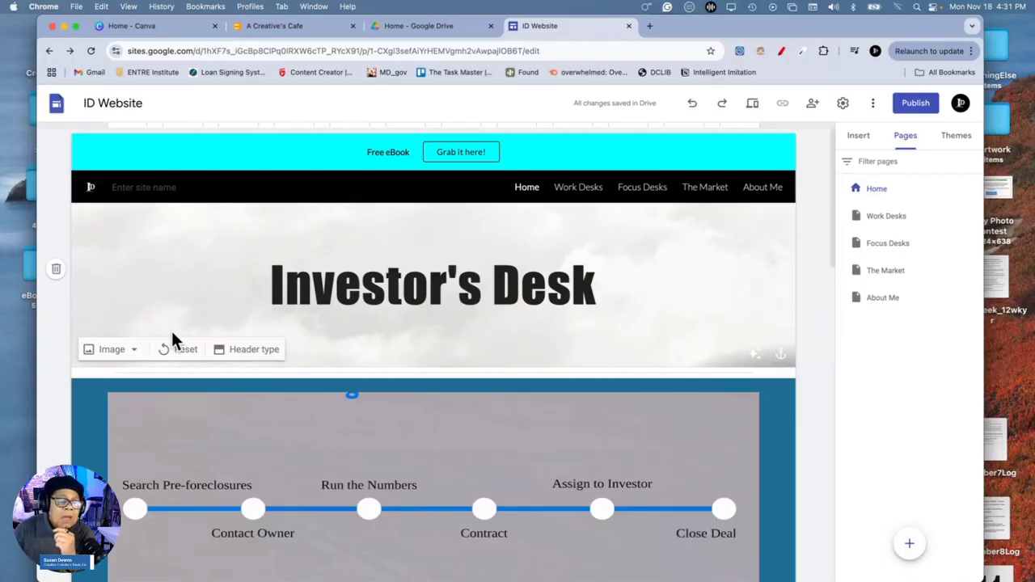
# Change the text color of the Investor's Desk title in the header to blue, #0000ff
pyautogui.tripleClick(433, 289)
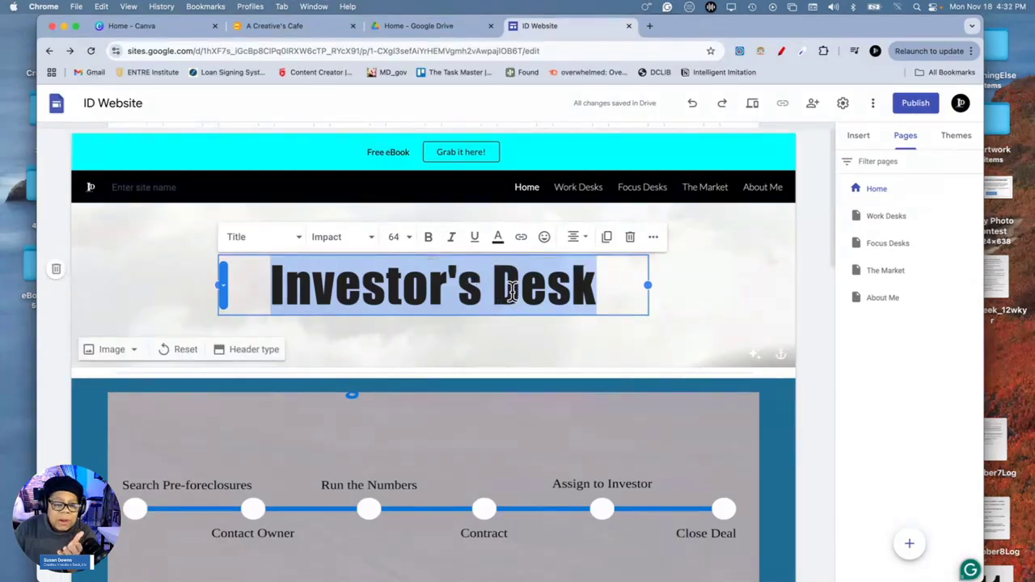
pyautogui.click(498, 239)
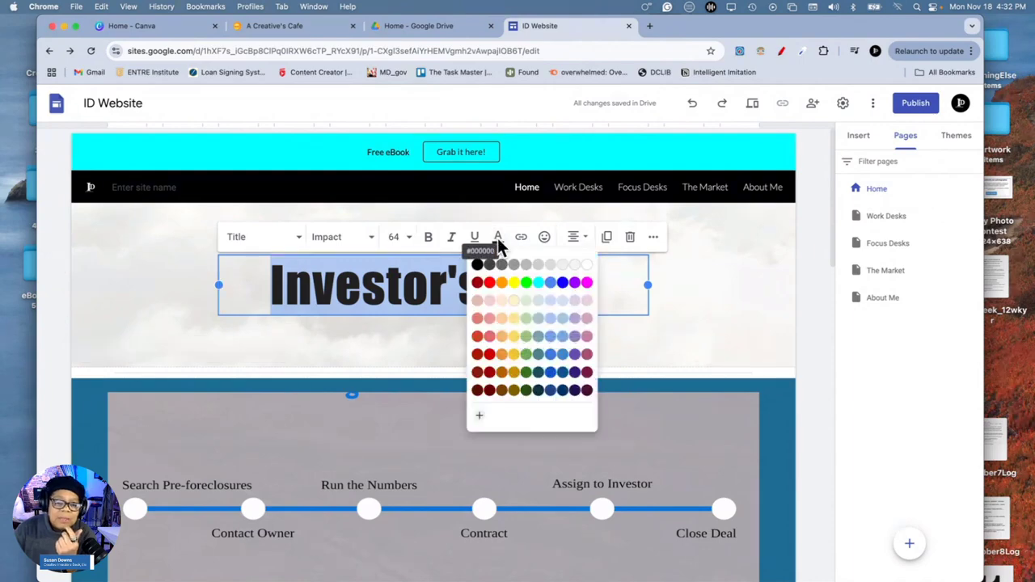
pyautogui.click(564, 285)
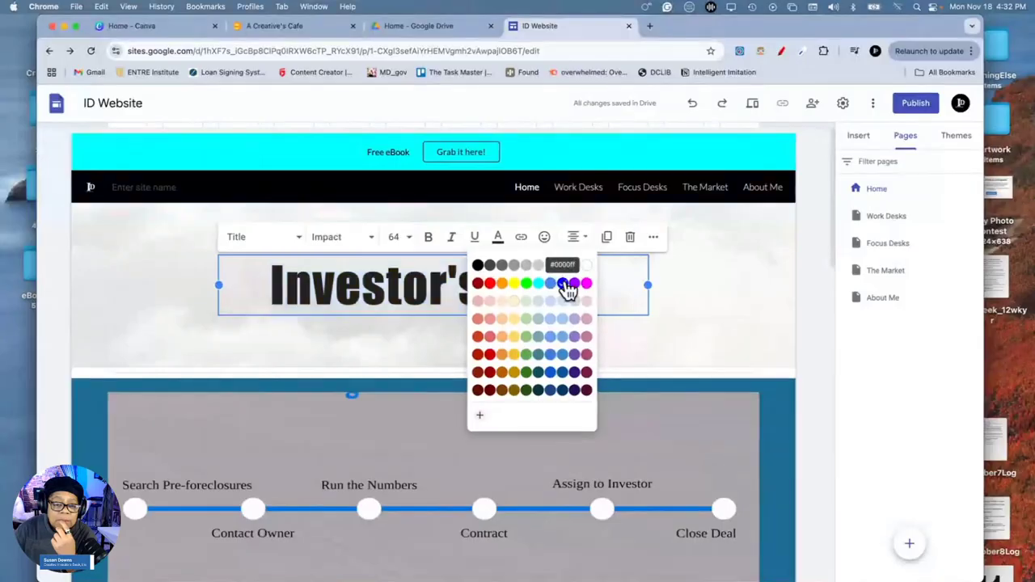
pyautogui.click(696, 317)
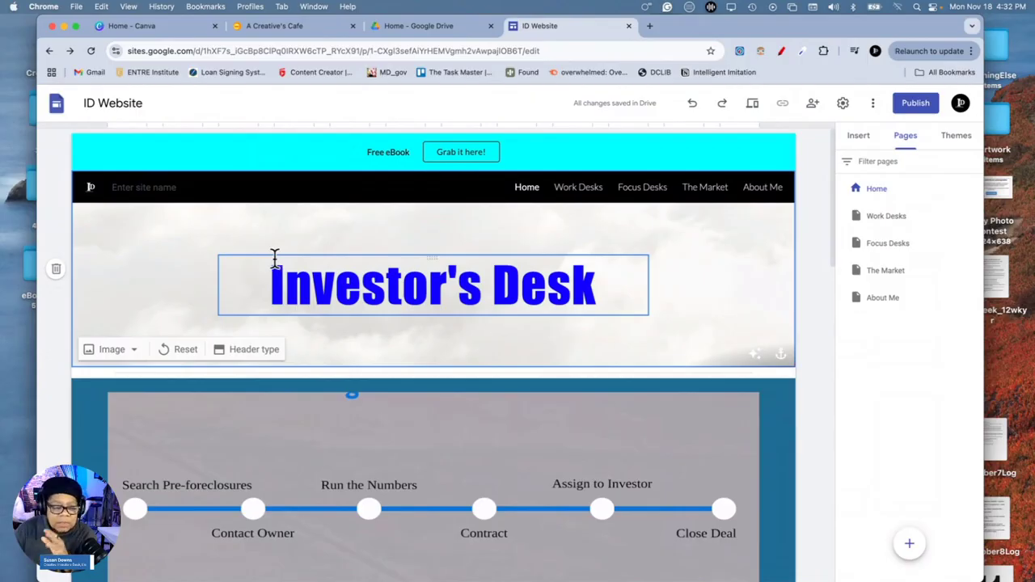
# Delete the Investor's Desk header section from the Home page and undo the deletion
pyautogui.click(58, 272)
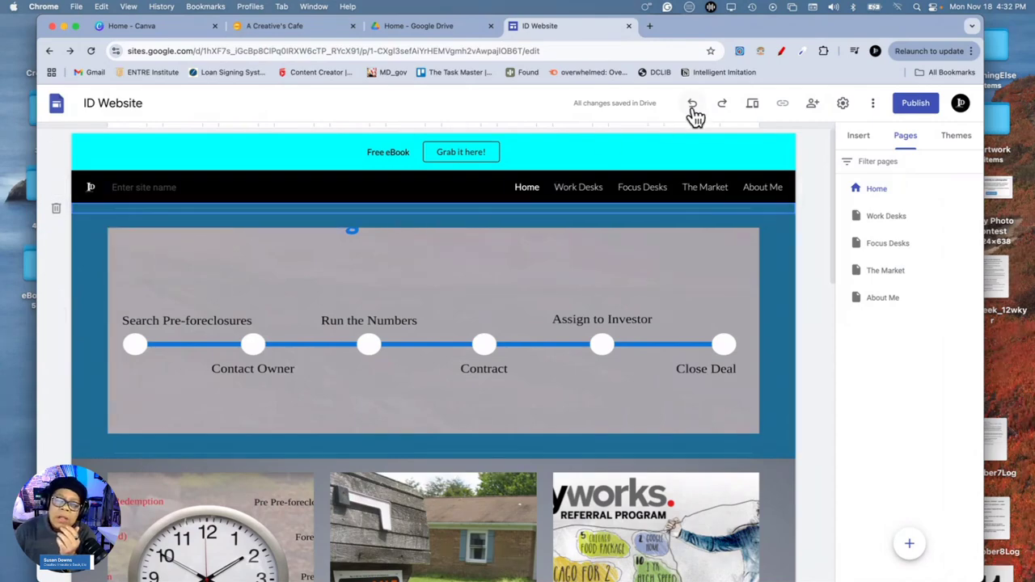
pyautogui.click(692, 105)
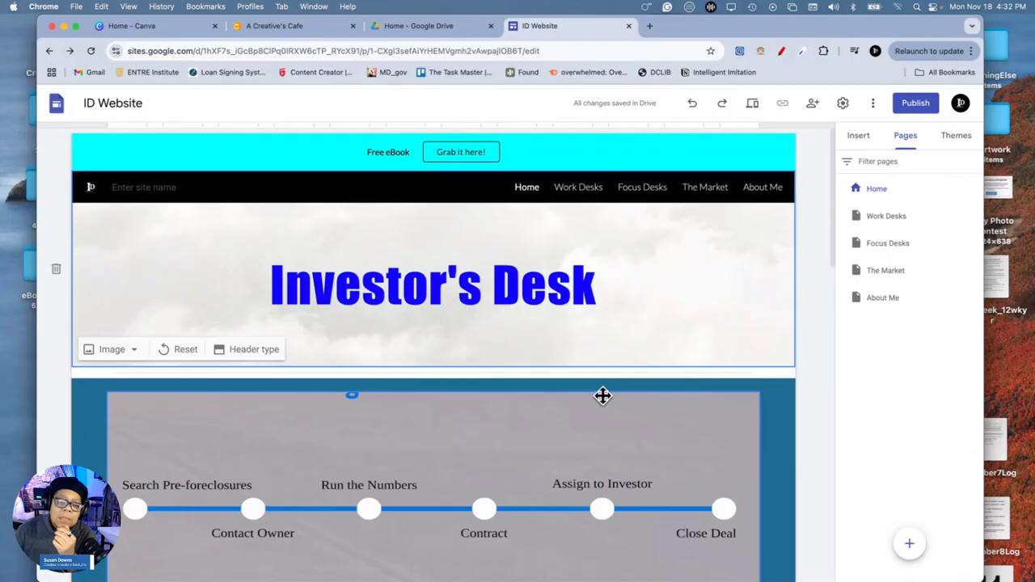
# Insert a text box between the Investor's Desk header and the process timeline section on the Home page
pyautogui.scroll(-3, 598, 395)
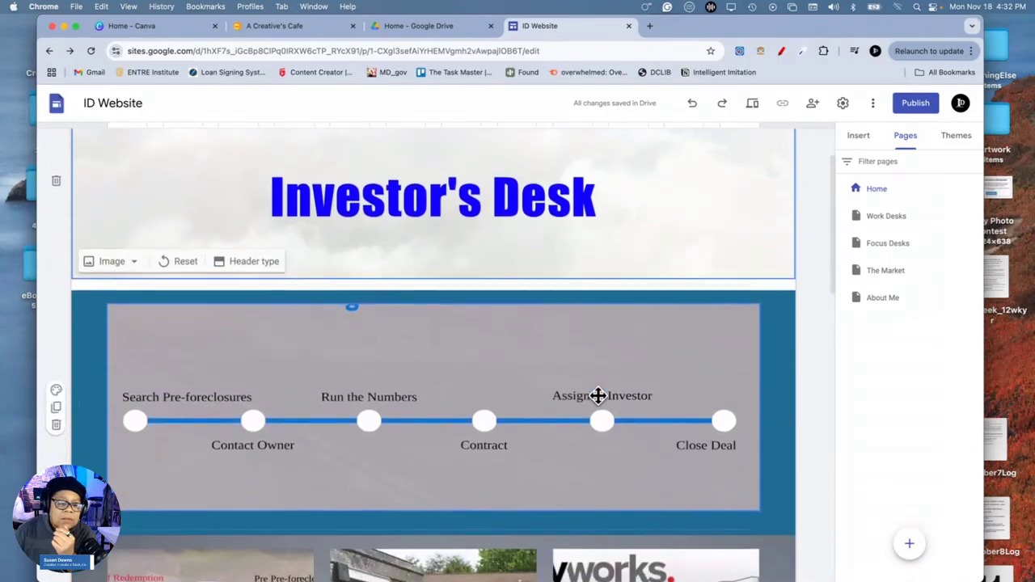
pyautogui.scroll(-2, 510, 369)
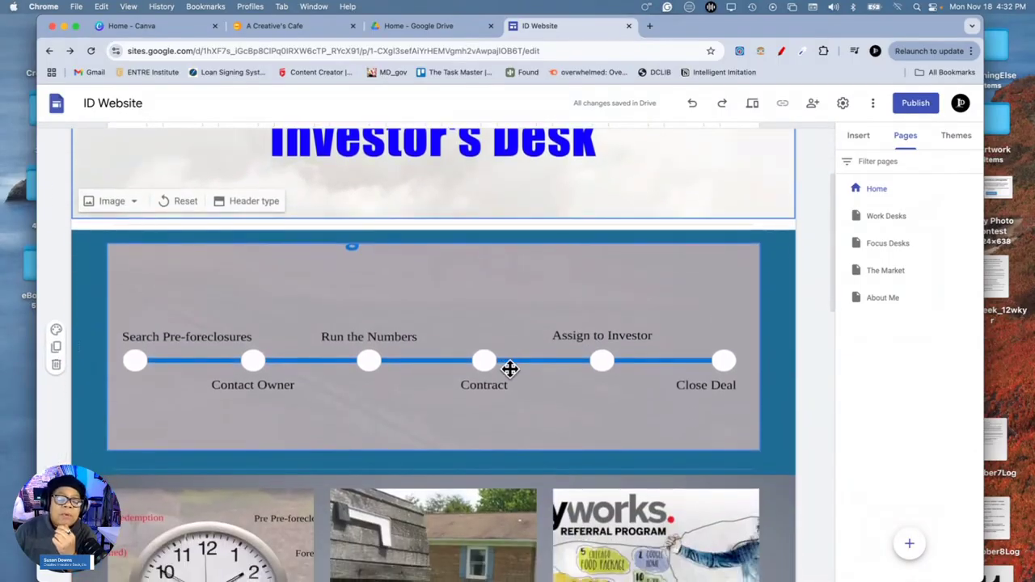
pyautogui.scroll(3, 510, 369)
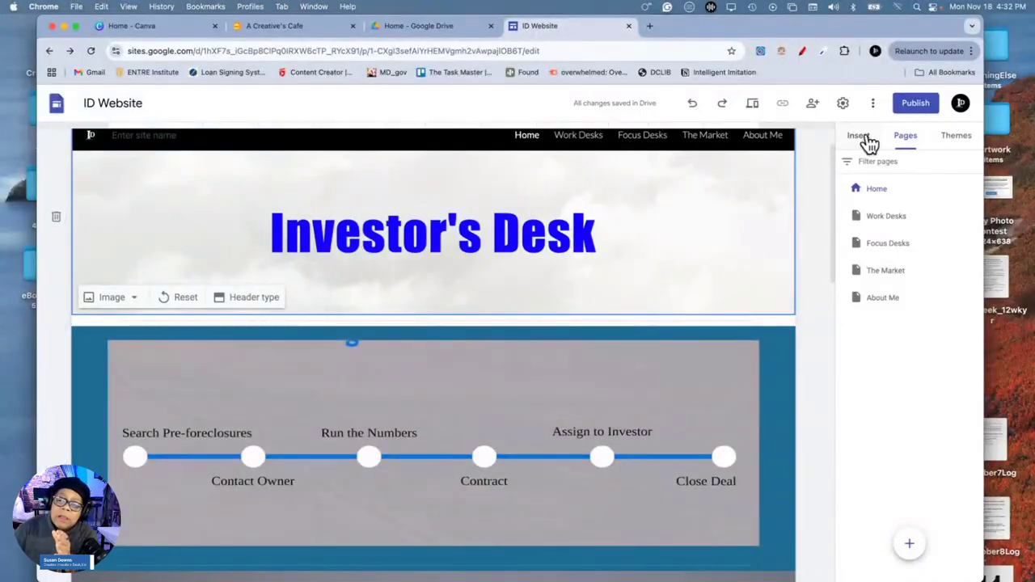
pyautogui.click(859, 137)
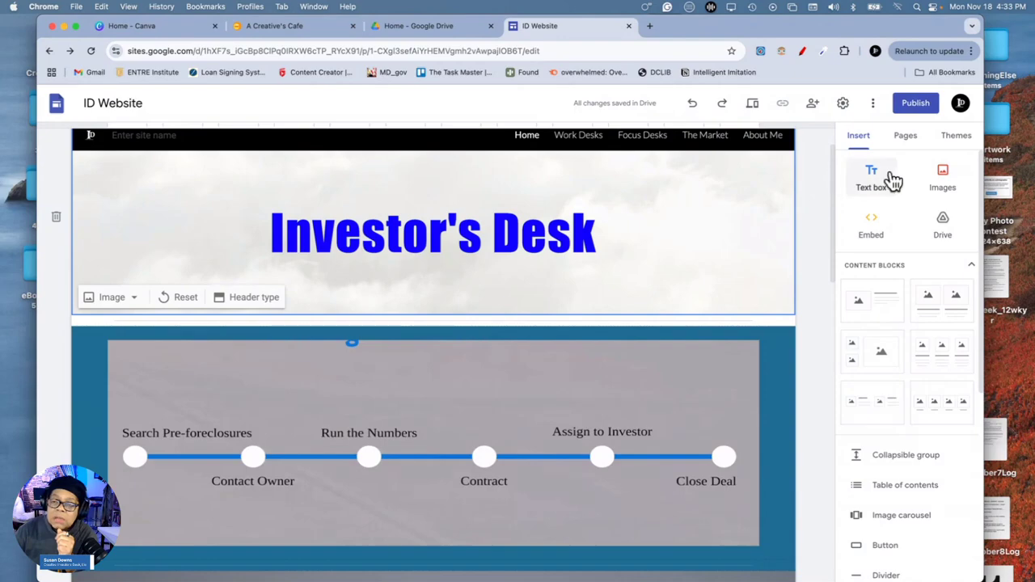
pyautogui.click(871, 186)
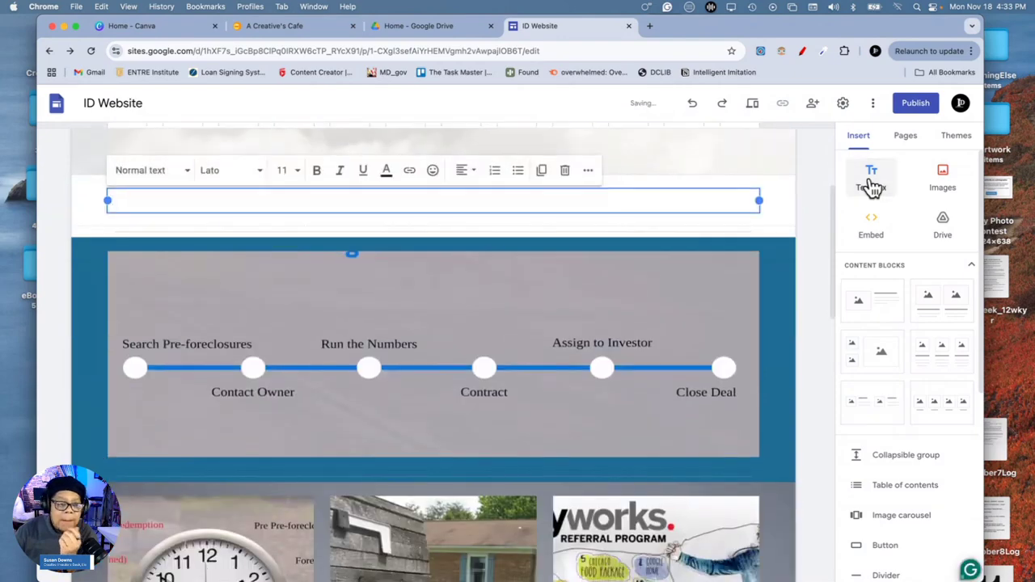
# Format the empty text box with the Arial font, size 12 and center alignment
pyautogui.scroll(2, 730, 192)
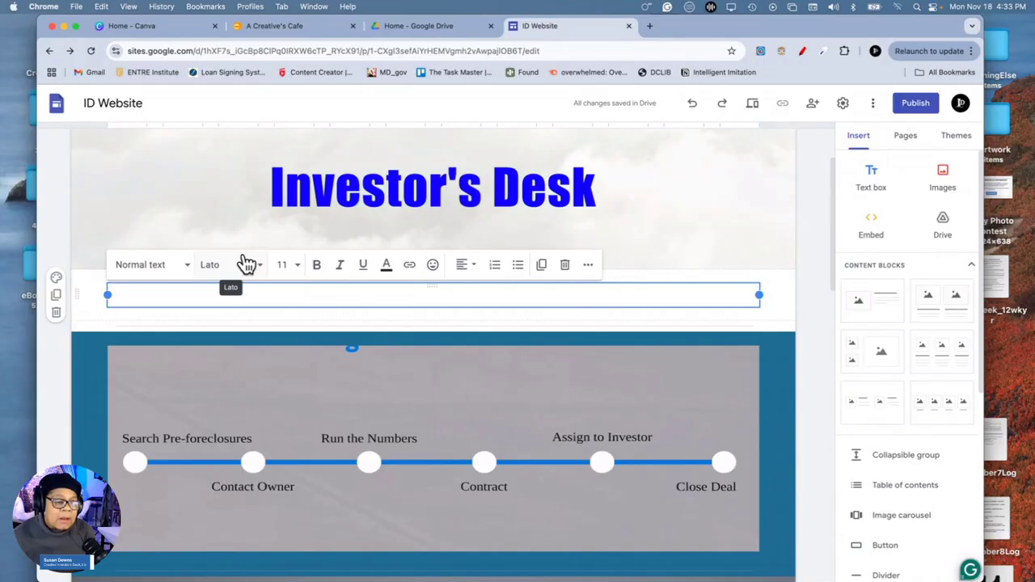
pyautogui.click(265, 271)
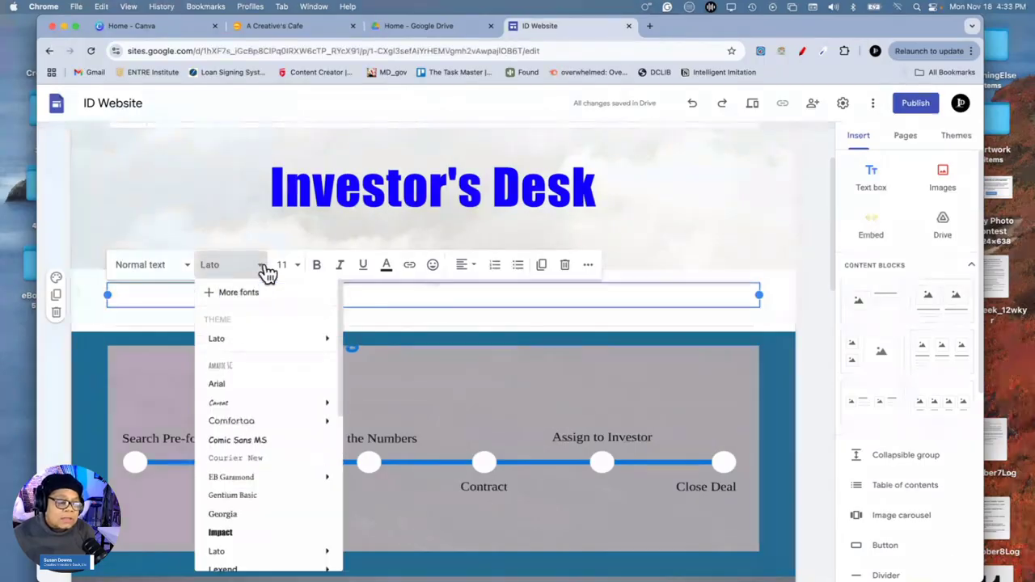
pyautogui.click(249, 385)
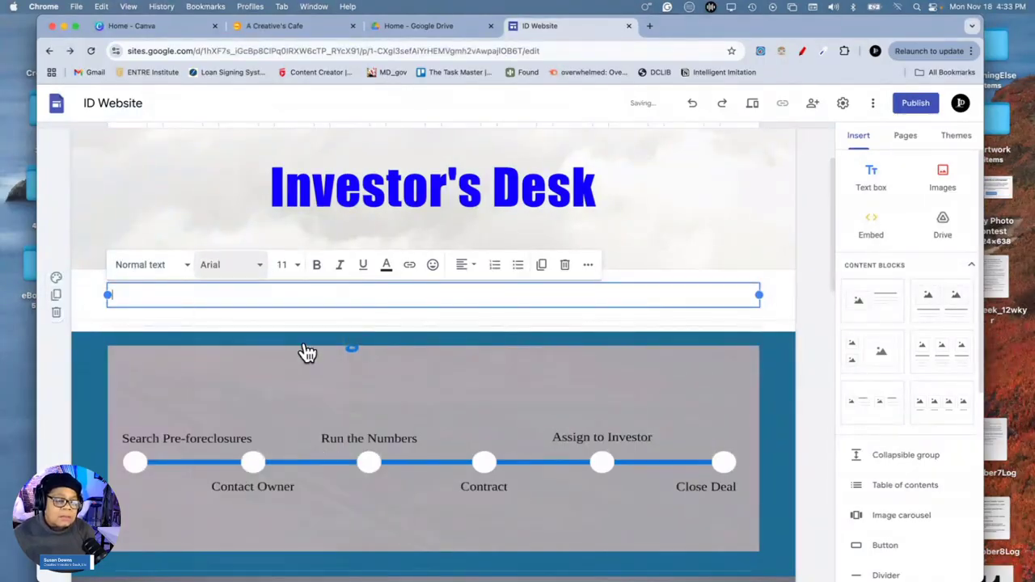
pyautogui.click(297, 264)
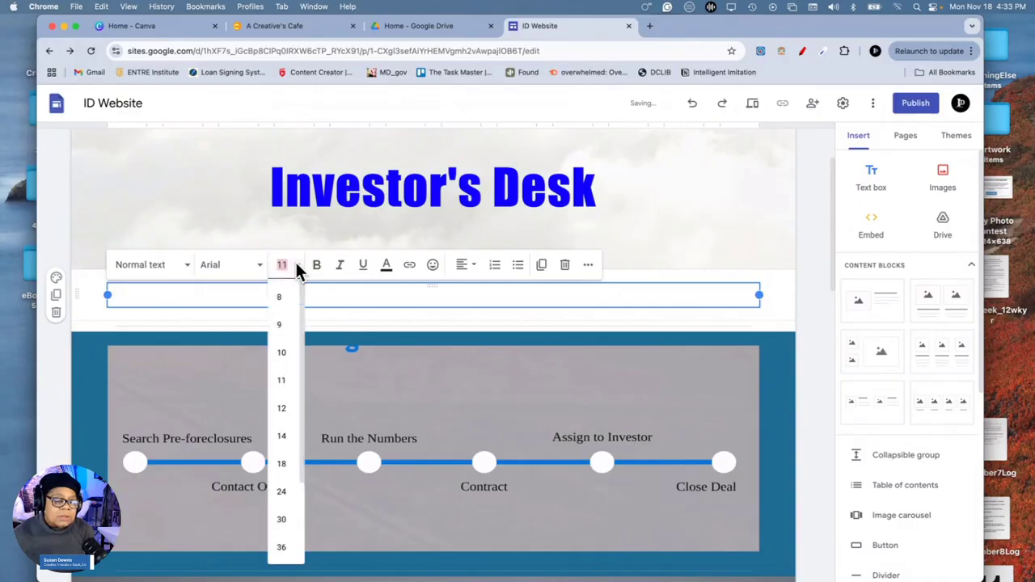
pyautogui.click(283, 411)
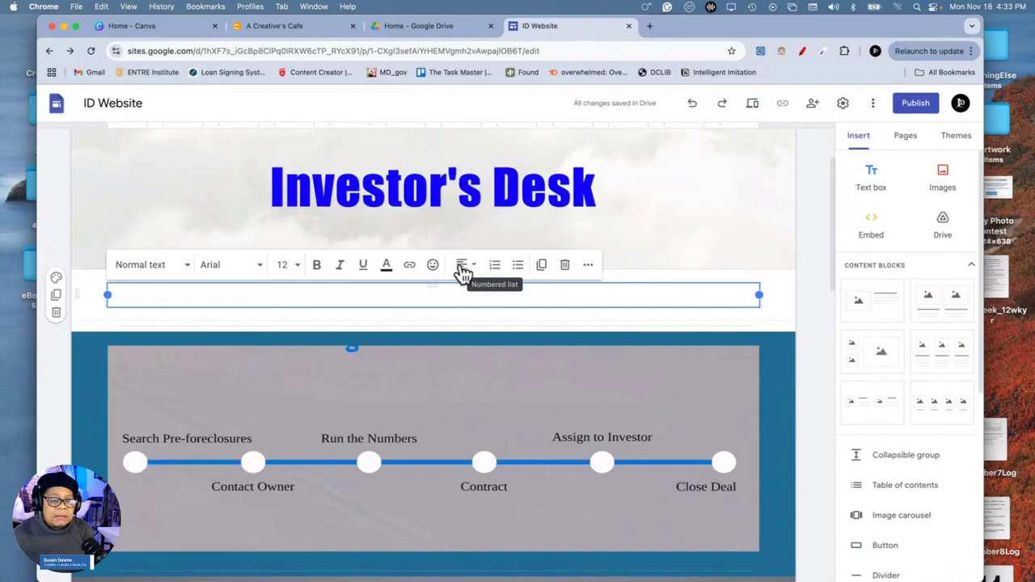
pyautogui.click(469, 270)
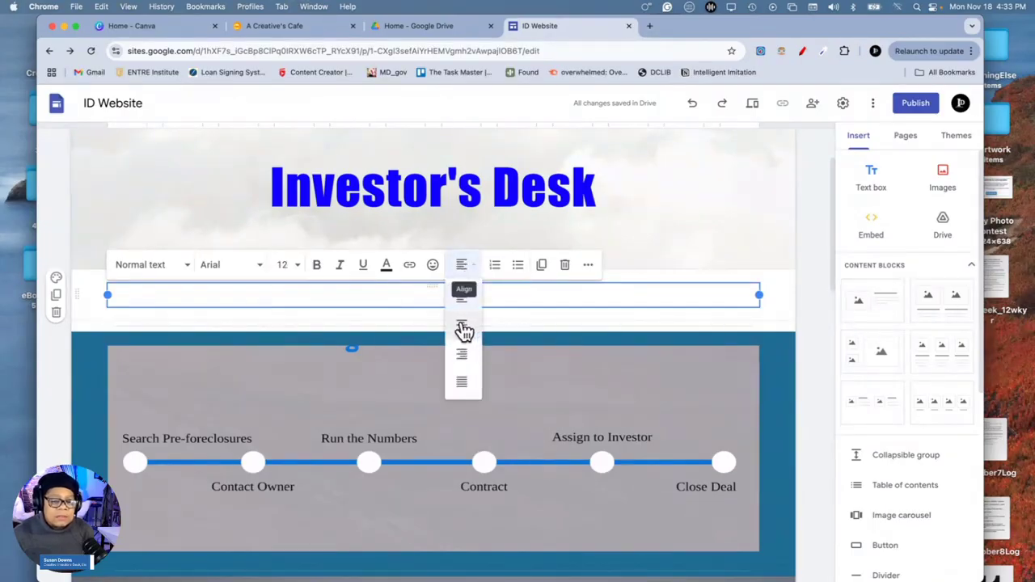
pyautogui.click(464, 332)
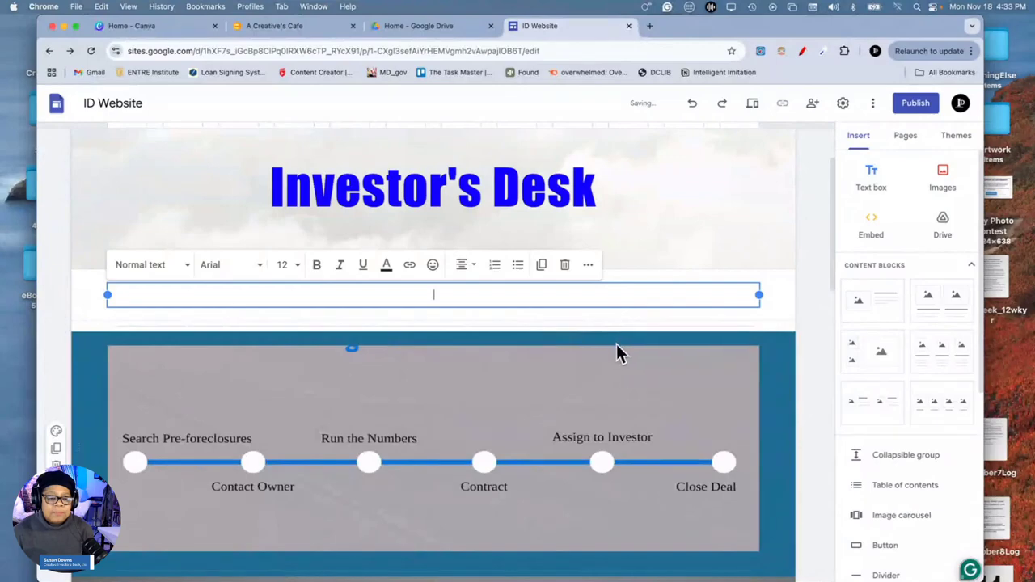
# Enter the quoted tagline "Building a Legacy one investment at a time" in the text box below the header
pyautogui.write('"')
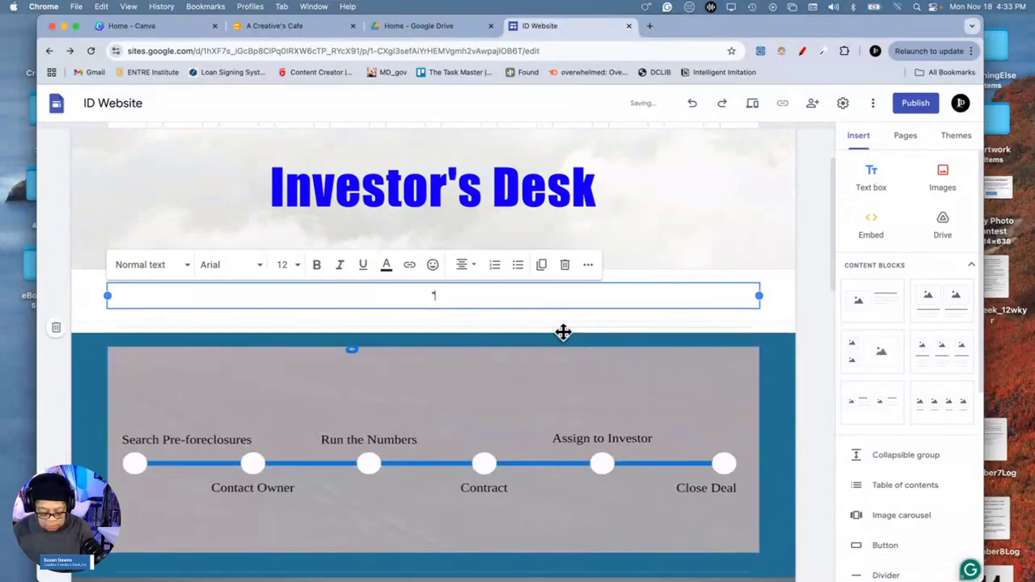
pyautogui.write('Buil')
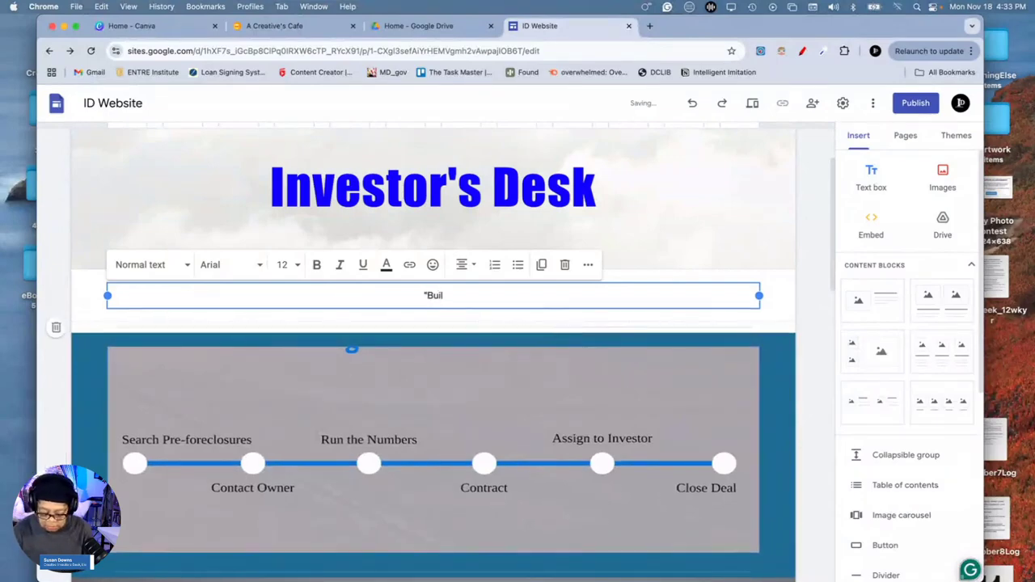
pyautogui.write('ding a ')
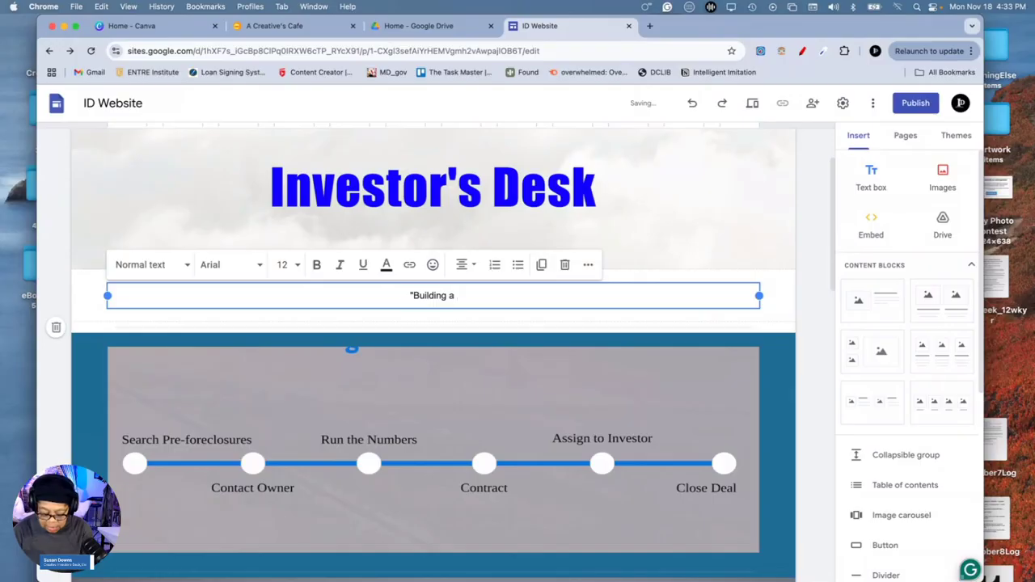
pyautogui.write('Lega')
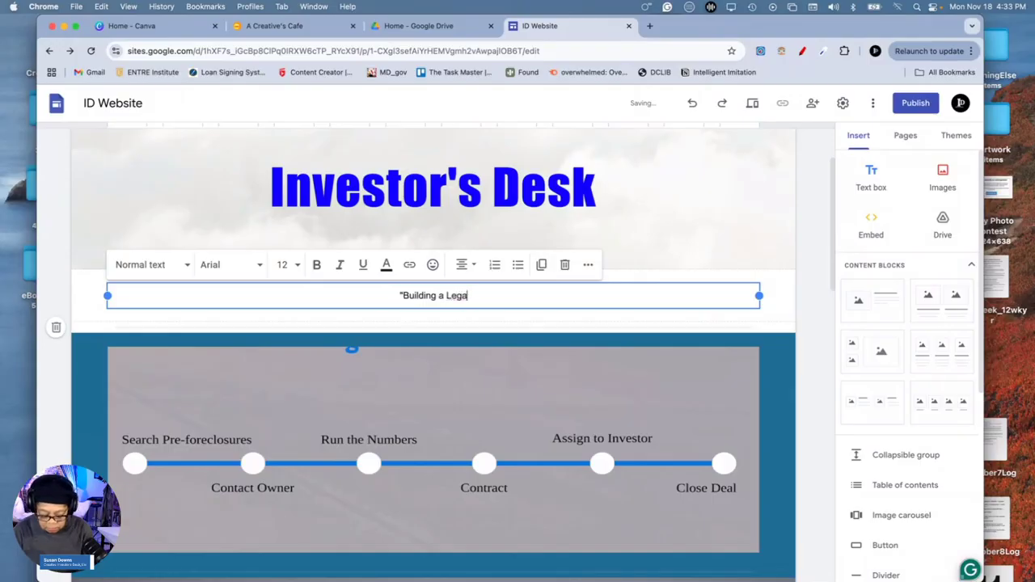
pyautogui.write('cy o')
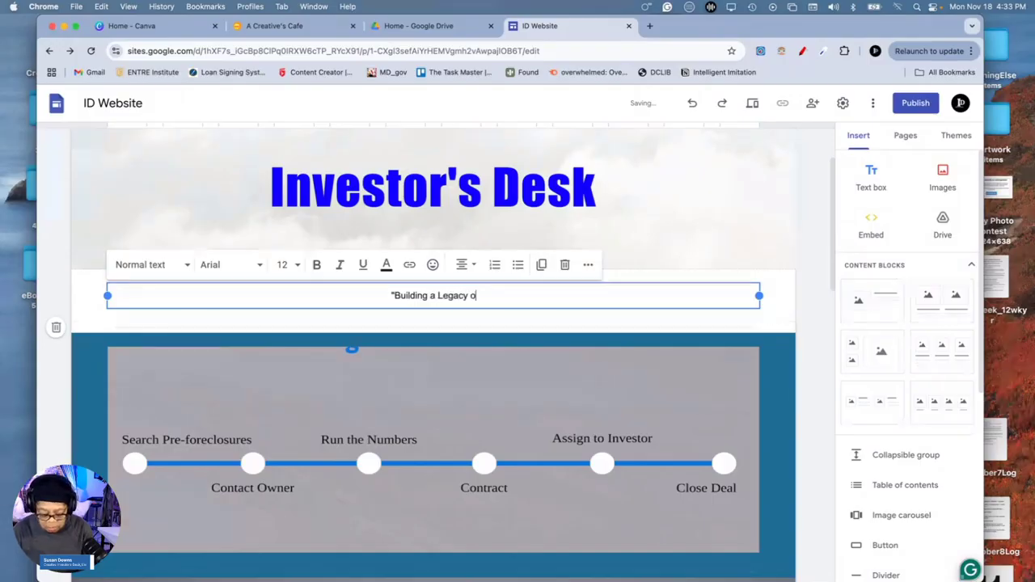
pyautogui.write('ne invest')
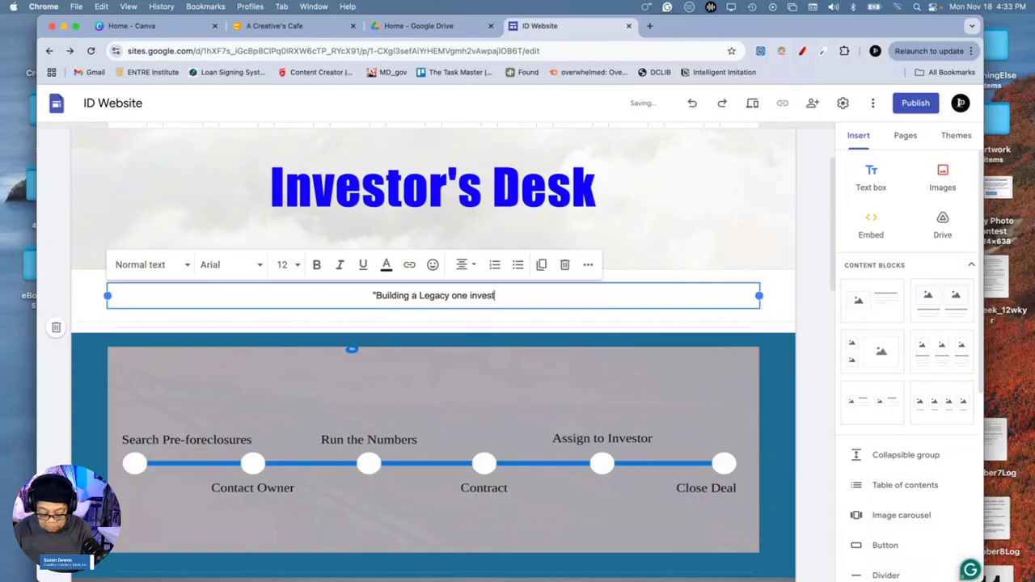
pyautogui.write('ment')
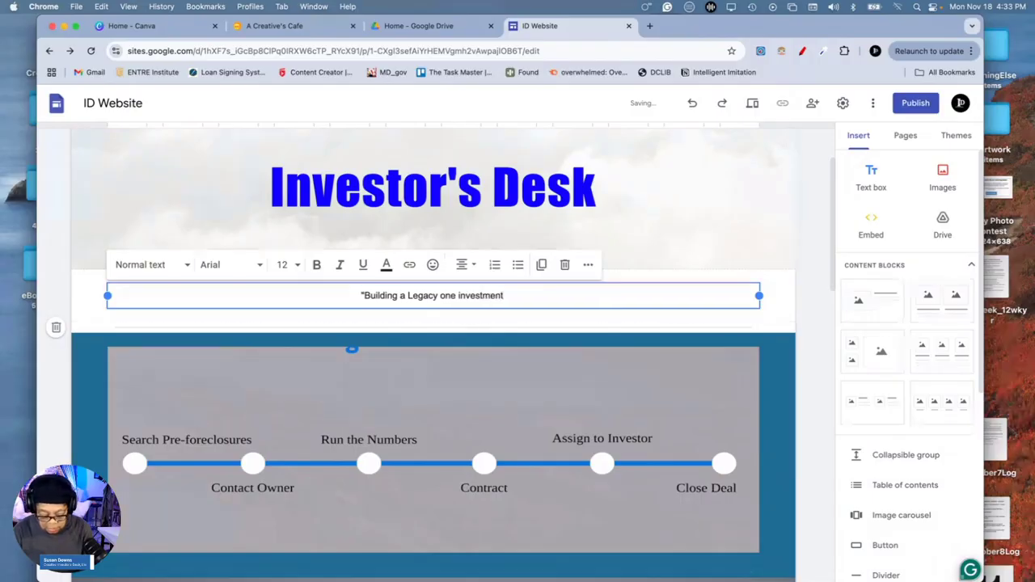
pyautogui.write(' at a ti')
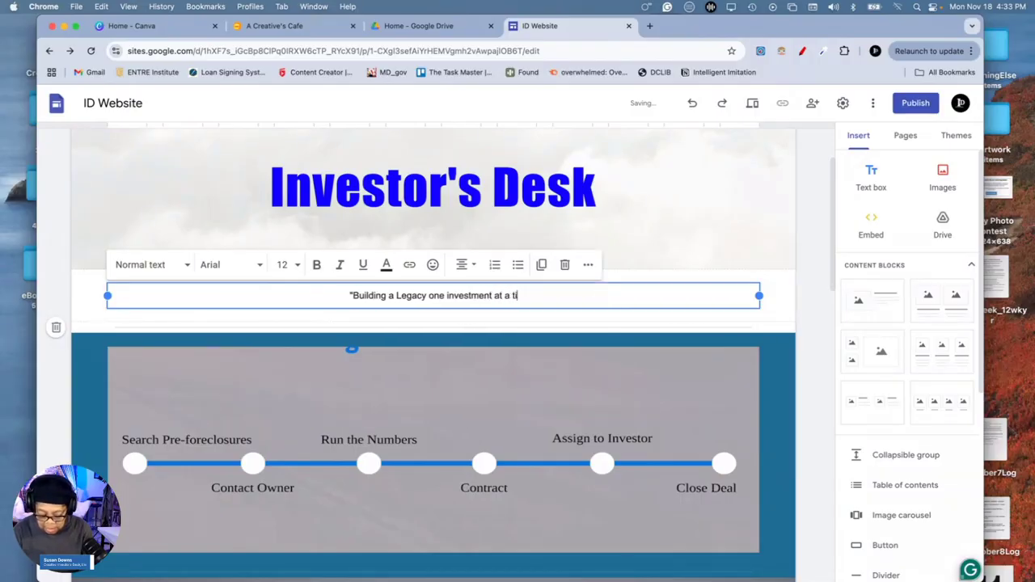
pyautogui.write('me"')
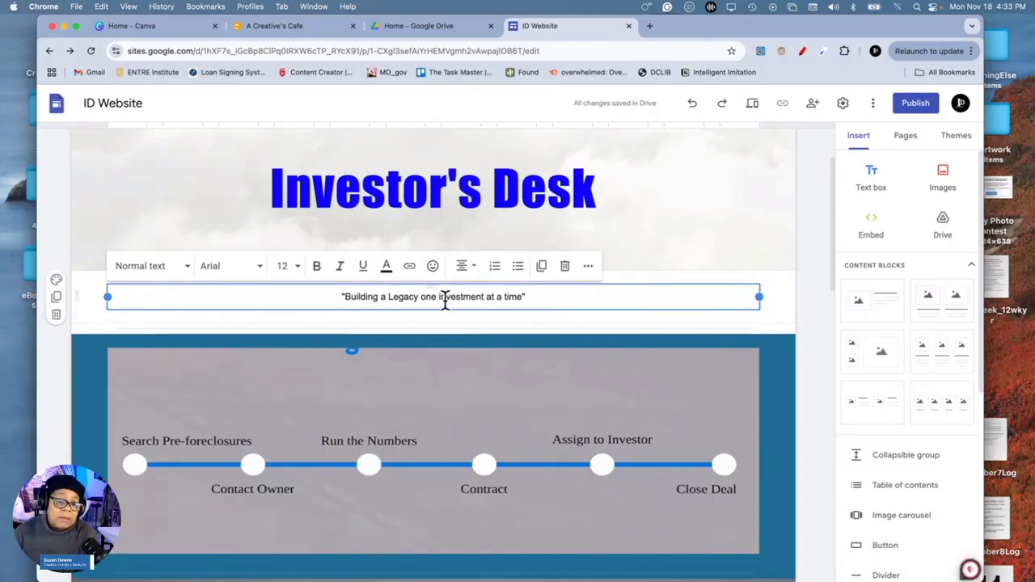
# Set the font size of the whole tagline to 24
pyautogui.tripleClick(445, 299)
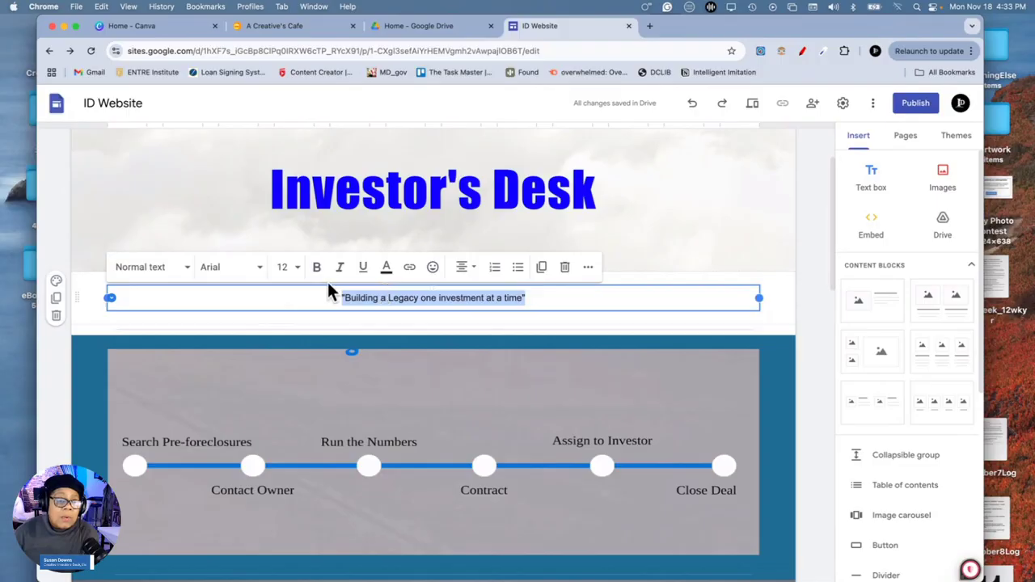
pyautogui.click(298, 269)
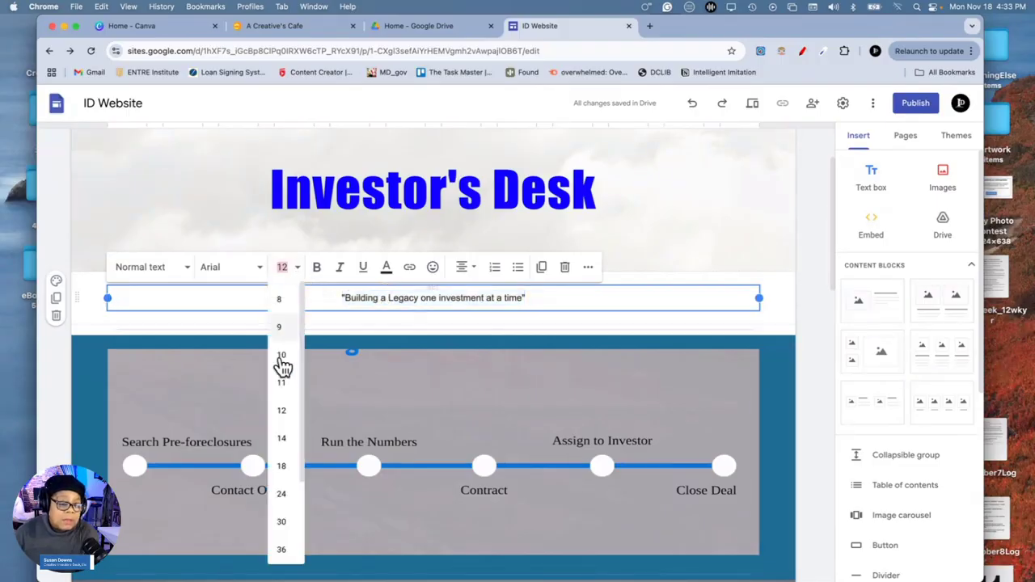
pyautogui.click(283, 495)
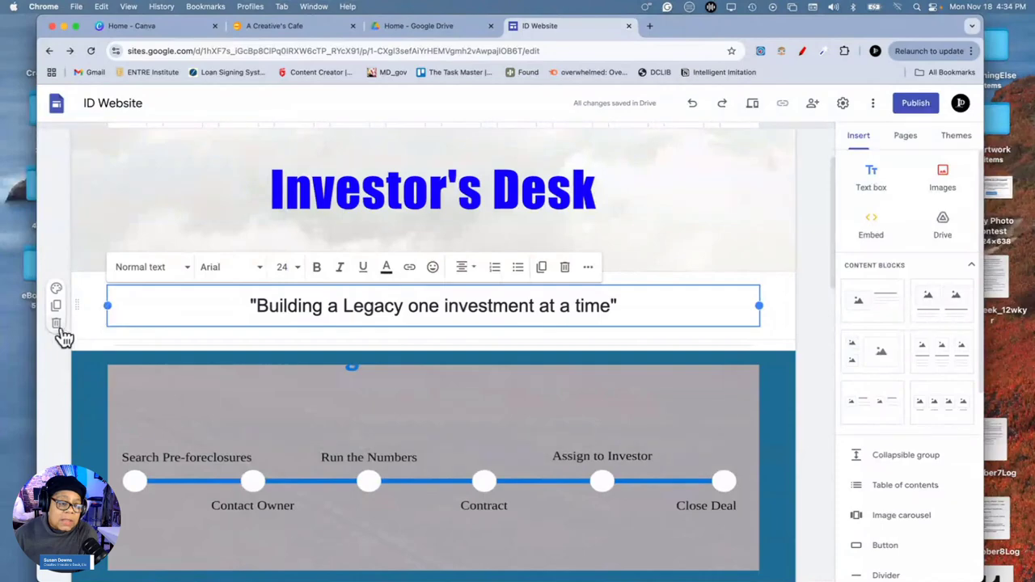
# Try section color Style 3 on the tagline section, and switch the section to Style 2
pyautogui.click(56, 289)
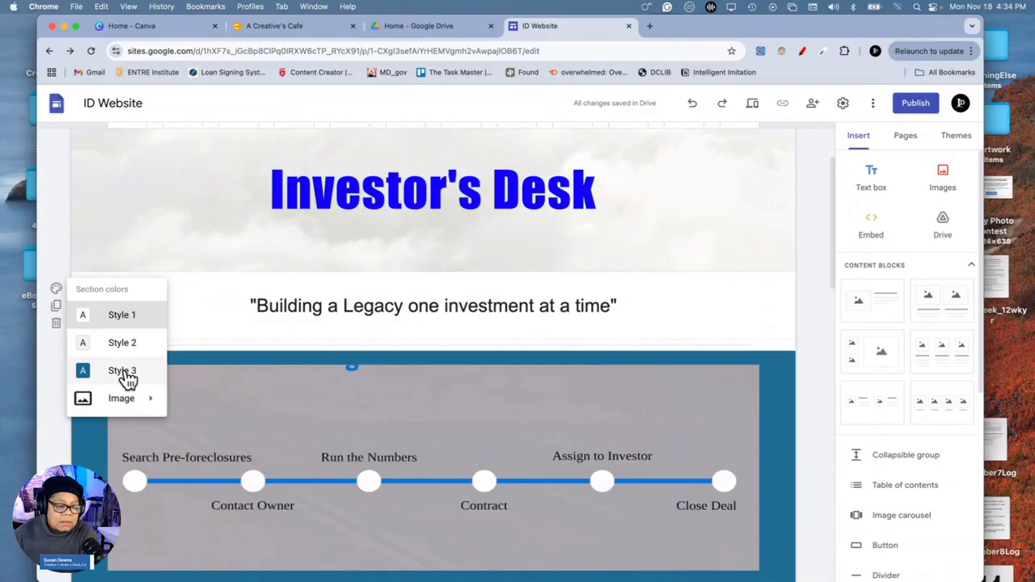
pyautogui.click(125, 372)
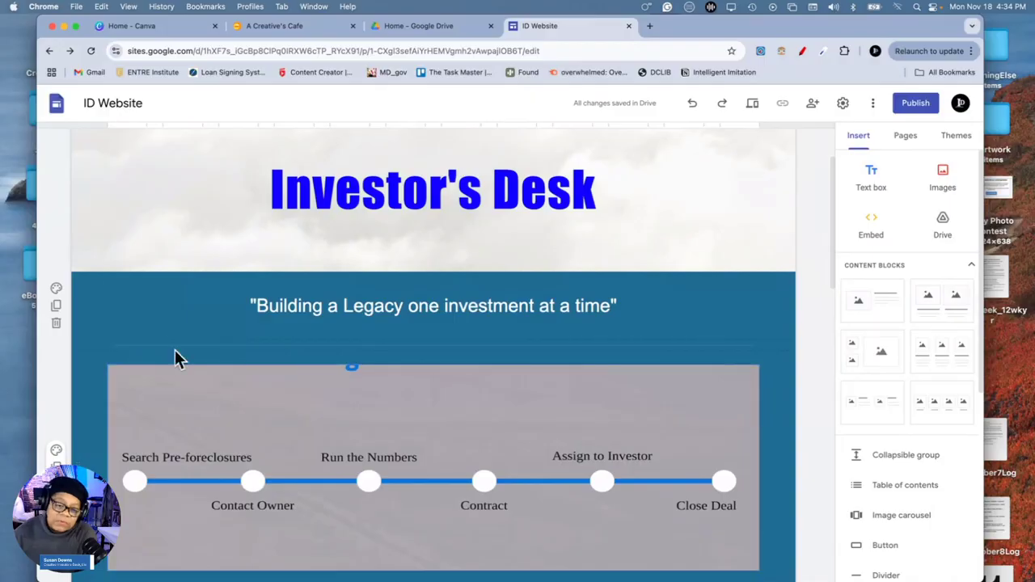
pyautogui.click(56, 288)
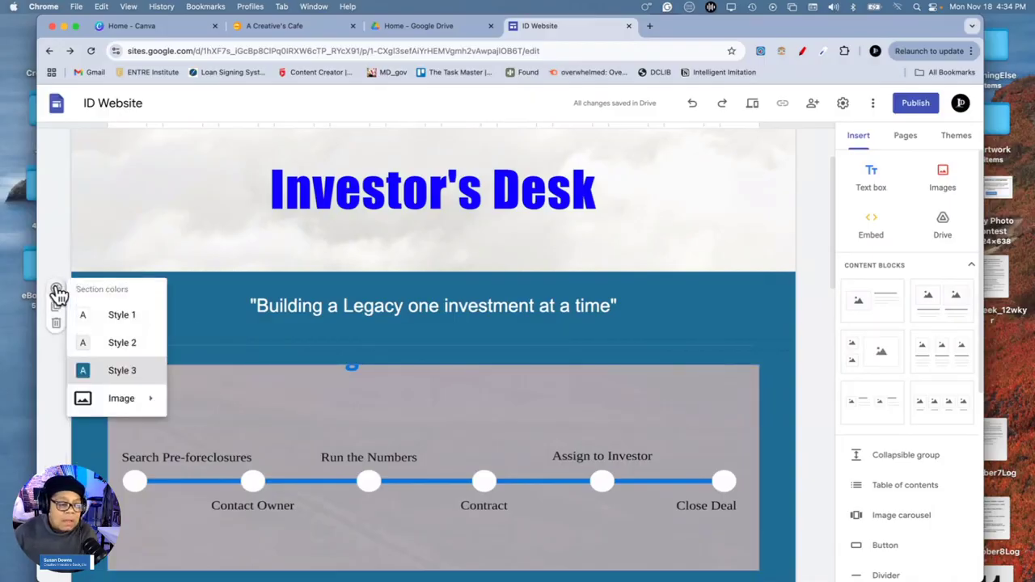
pyautogui.click(124, 348)
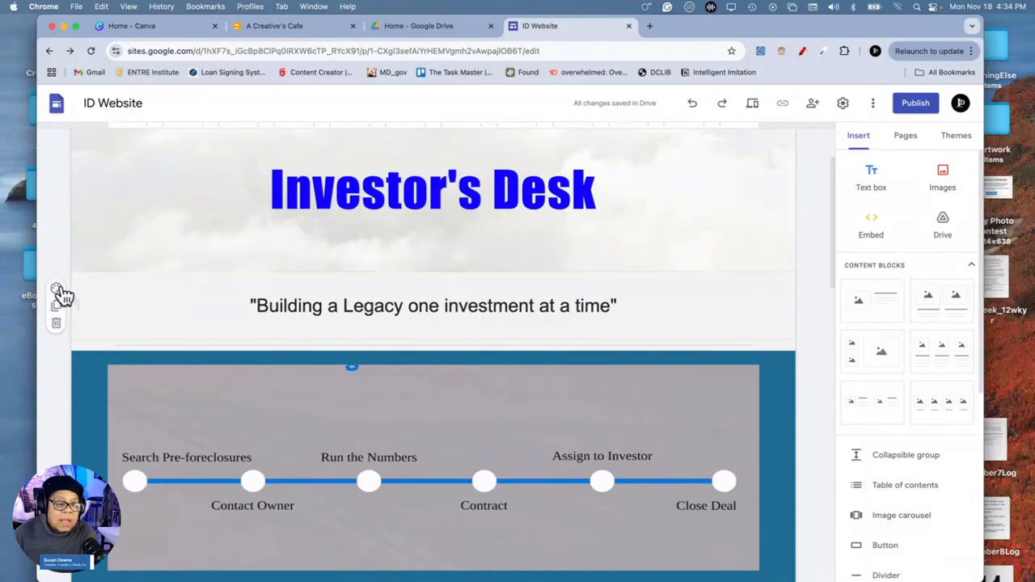
# Choose to select a background image for the tagline section and browse the gallery images offered
pyautogui.click(58, 290)
pyautogui.moveTo(135, 401)
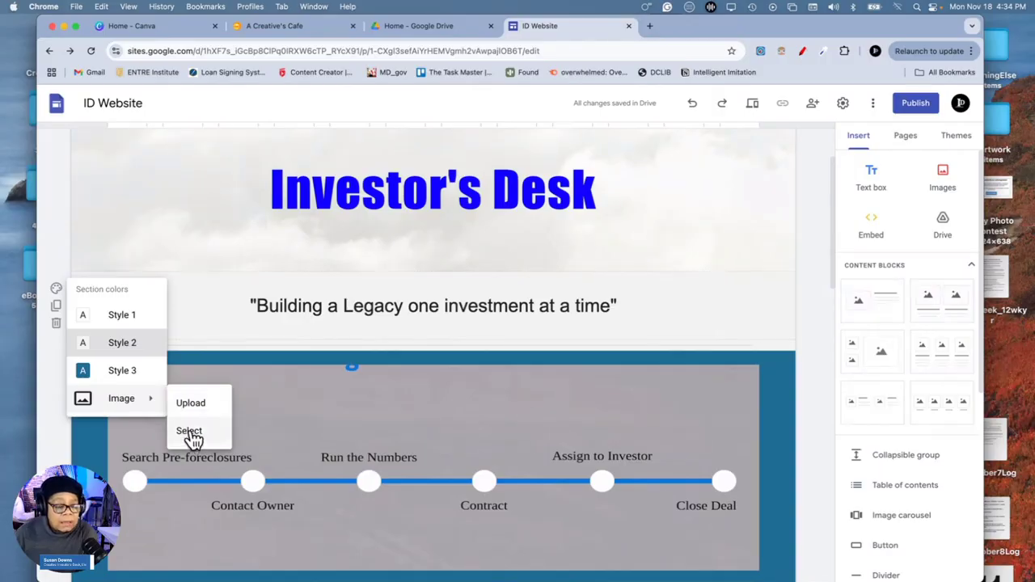
pyautogui.click(190, 433)
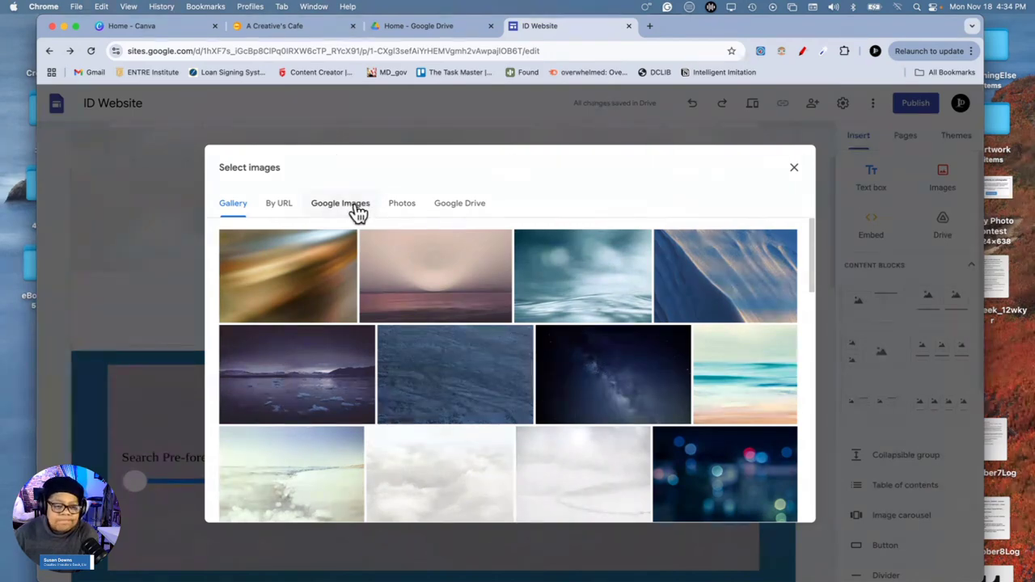
pyautogui.scroll(-3, 451, 365)
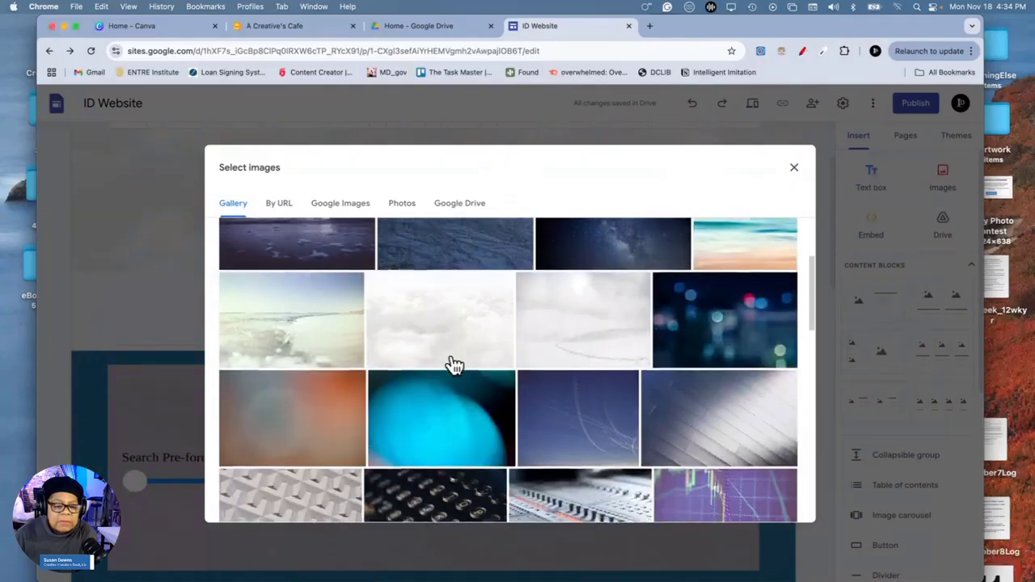
pyautogui.scroll(3, 450, 362)
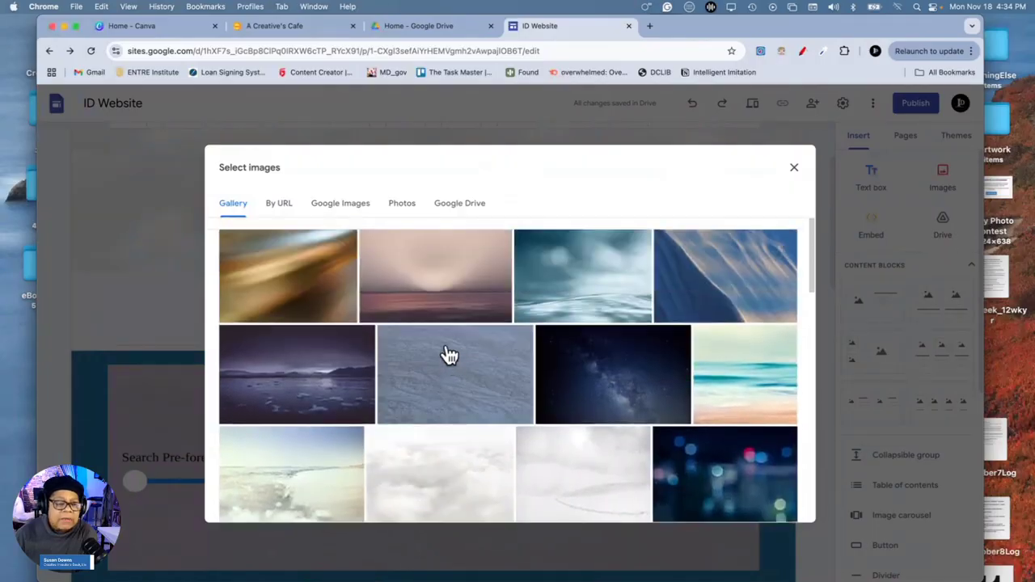
# Search Google Images for "Purple background" and insert the dark purple textured image as the tagline section's background
pyautogui.click(353, 208)
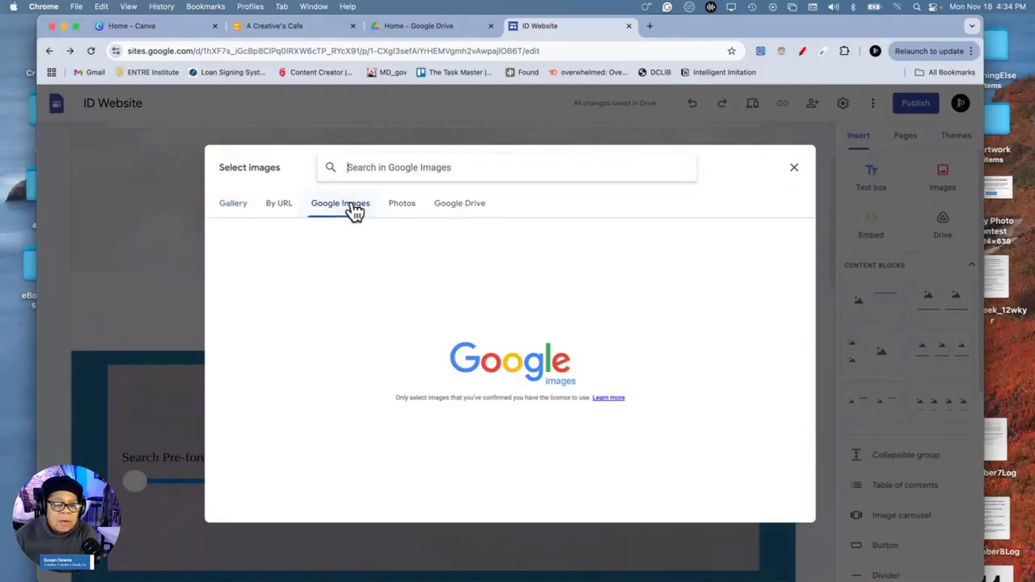
pyautogui.click(434, 168)
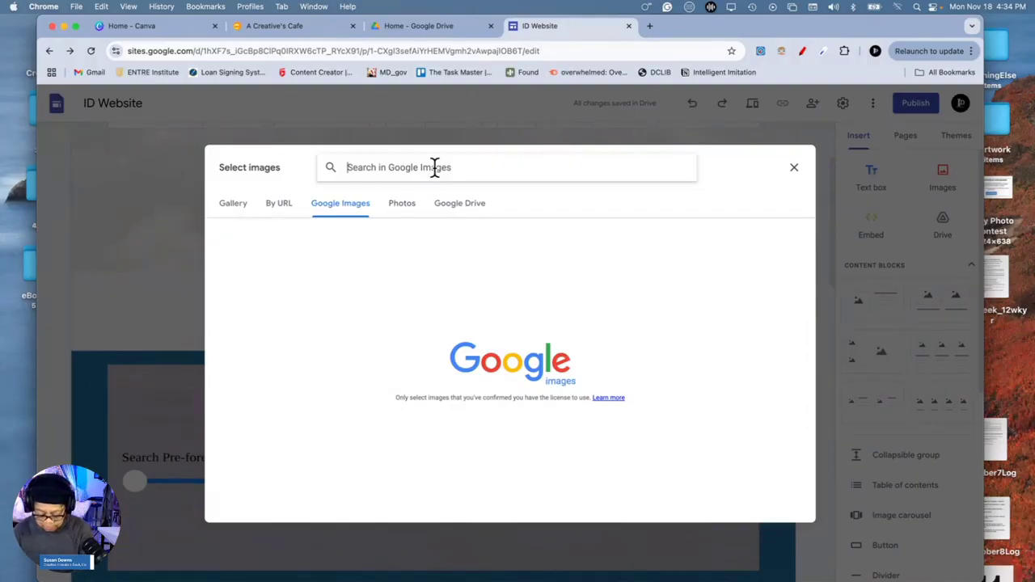
pyautogui.write('Purp')
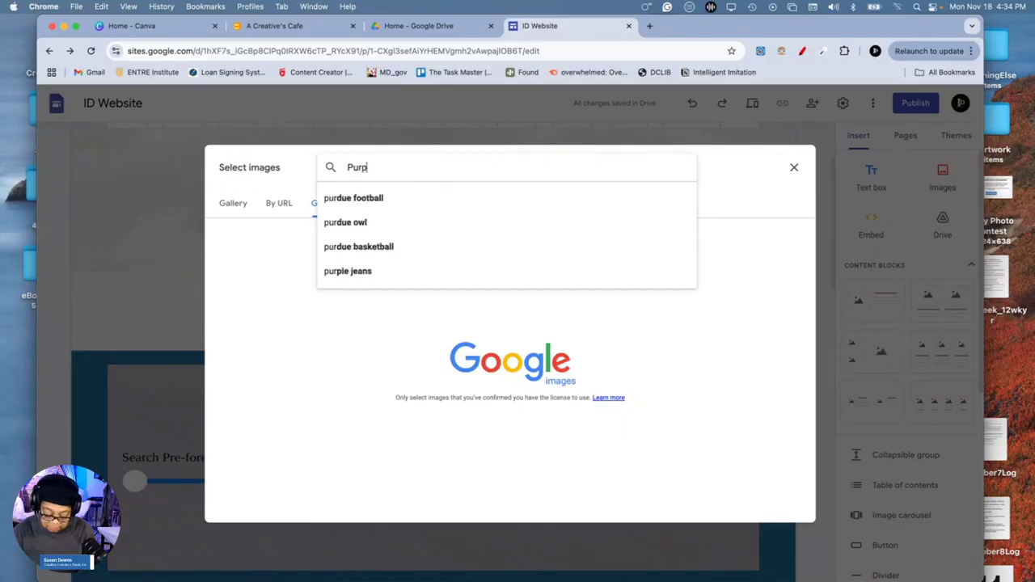
pyautogui.write('le back')
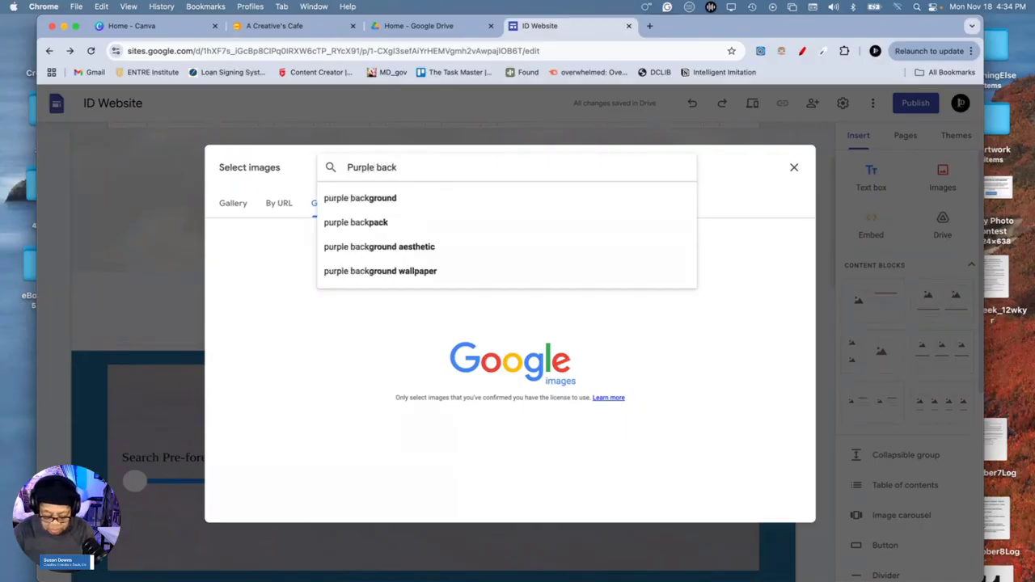
pyautogui.write('ground')
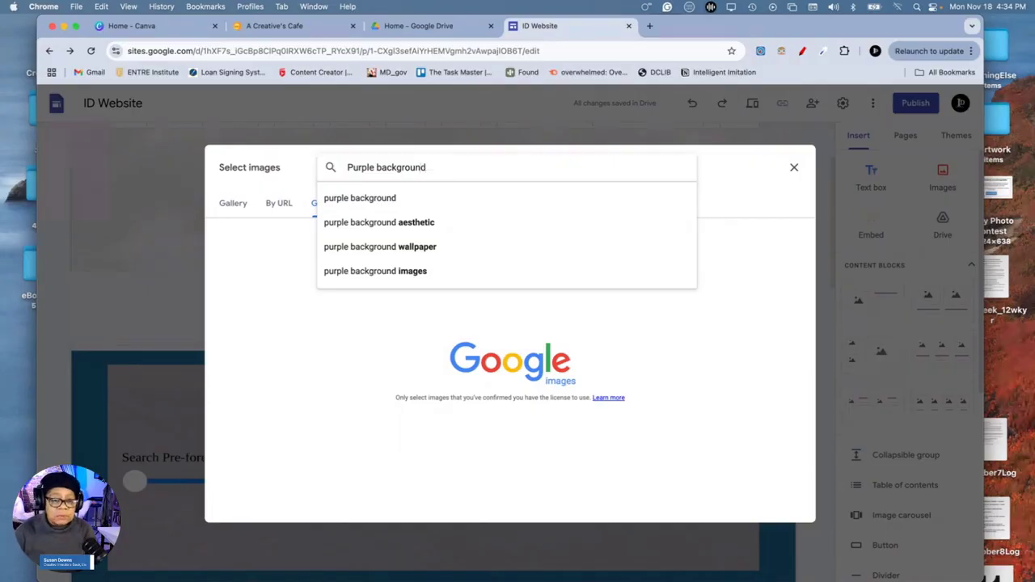
pyautogui.press('Return')
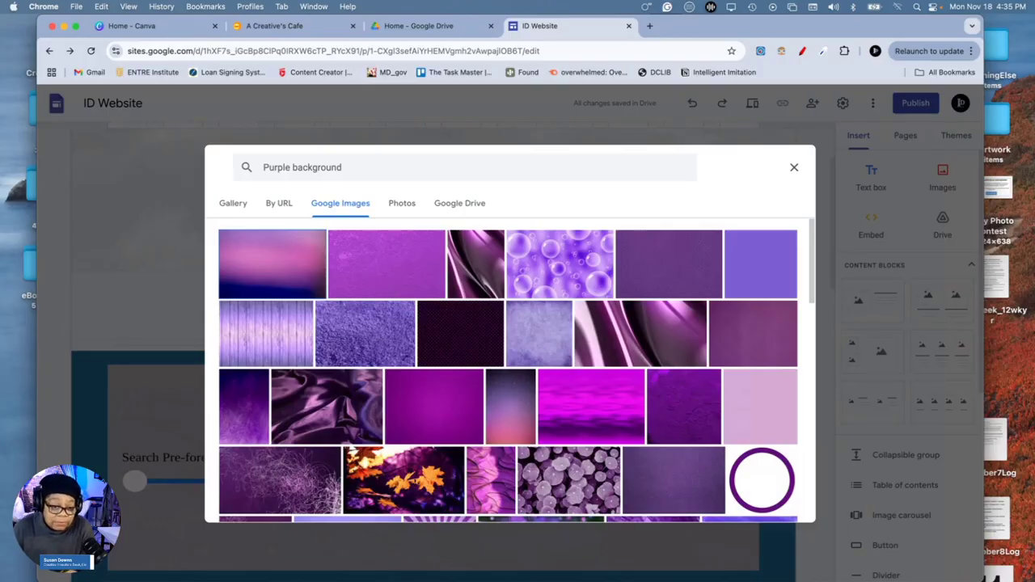
pyautogui.click(686, 276)
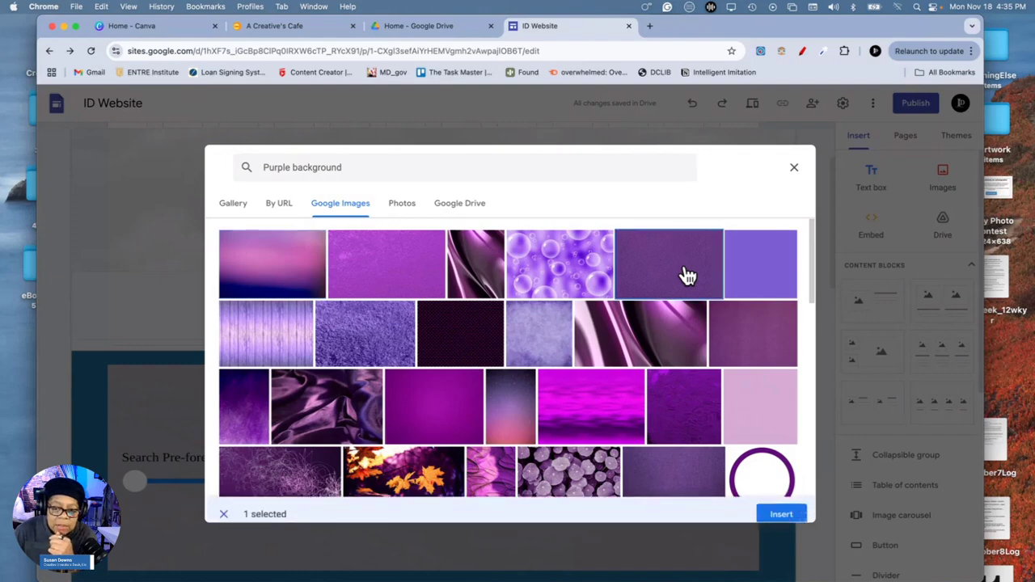
pyautogui.click(781, 505)
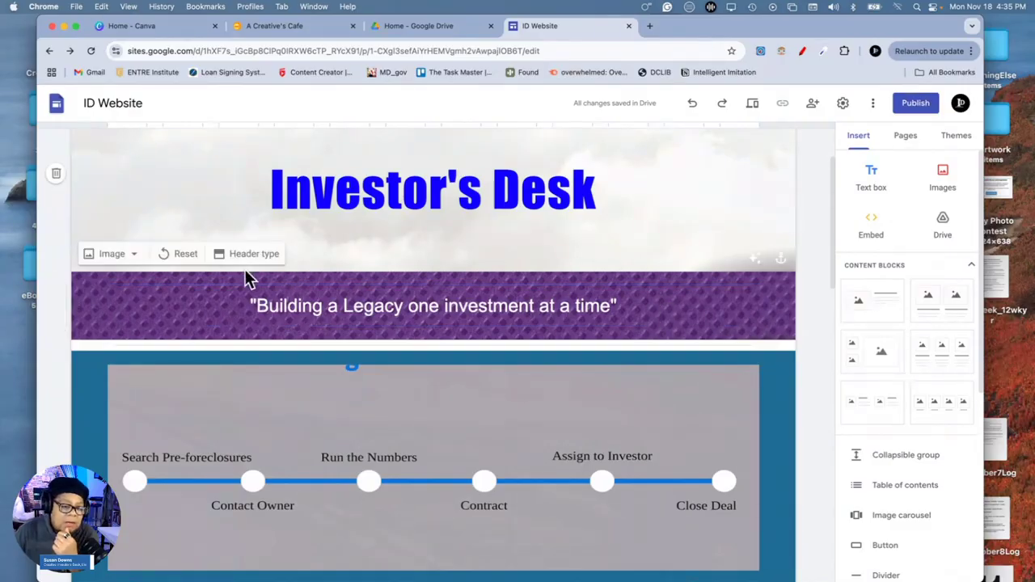
# Switch the tagline section to Style 2 and color the whole tagline text blue to match the header title
pyautogui.click(58, 291)
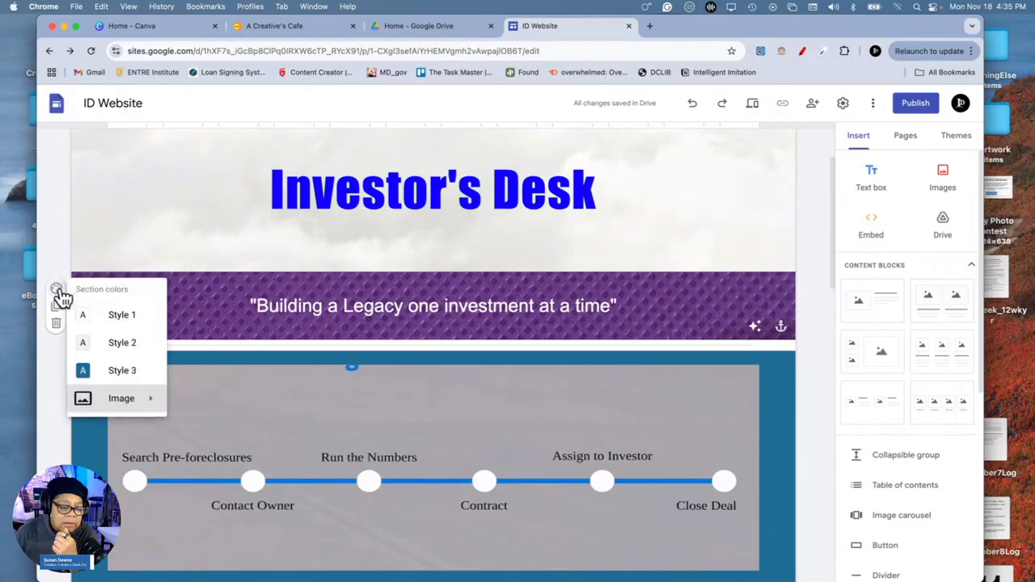
pyautogui.click(127, 347)
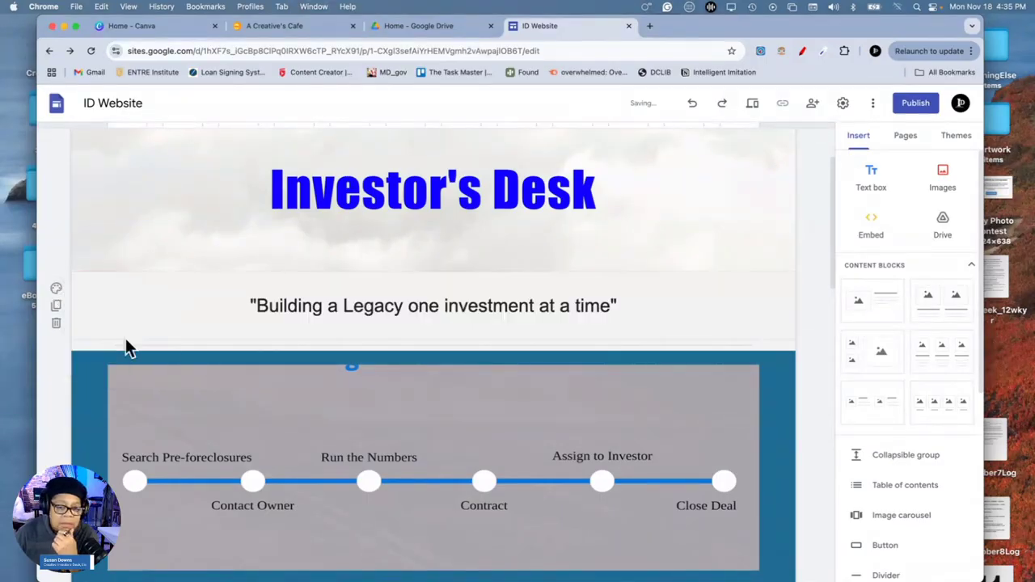
pyautogui.tripleClick(443, 306)
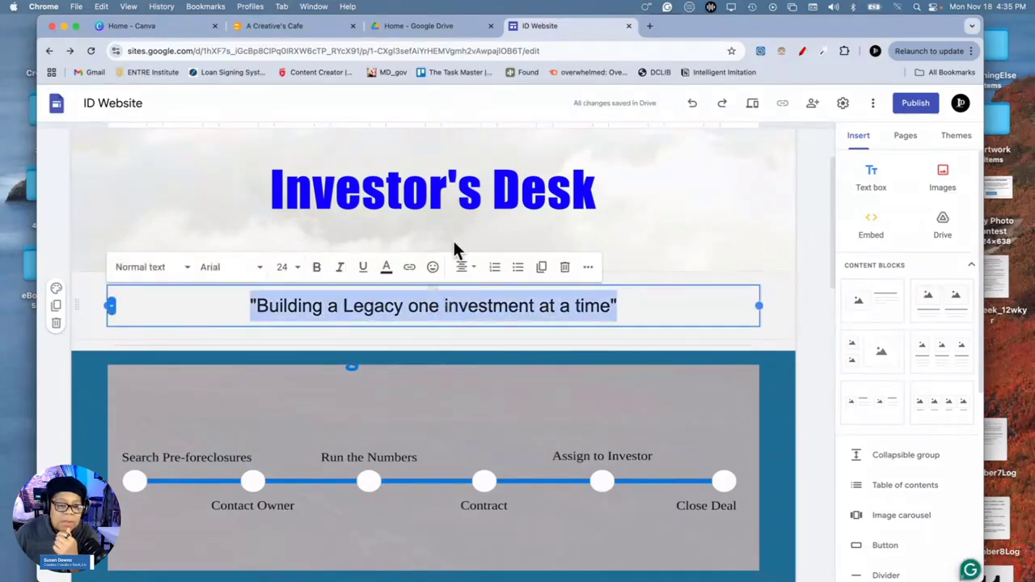
pyautogui.click(386, 267)
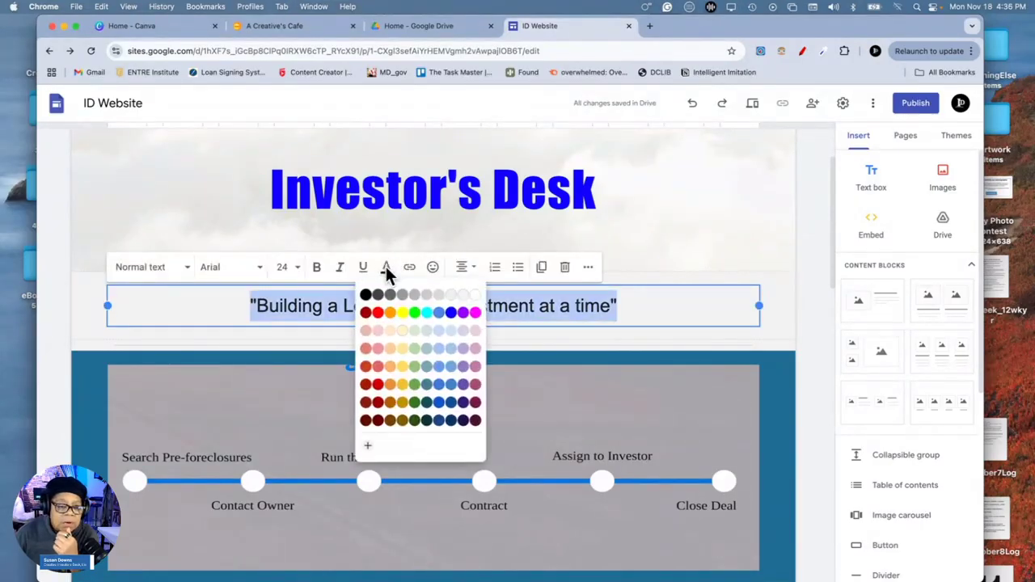
pyautogui.click(451, 314)
pyautogui.click(779, 335)
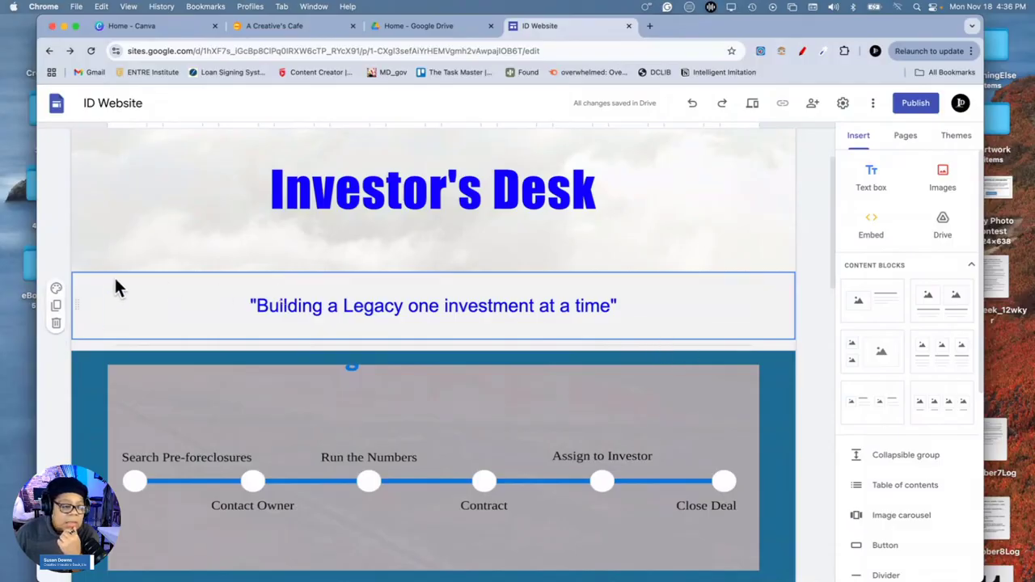
# Try the white cloud image from the gallery as the tagline section's background
pyautogui.click(56, 288)
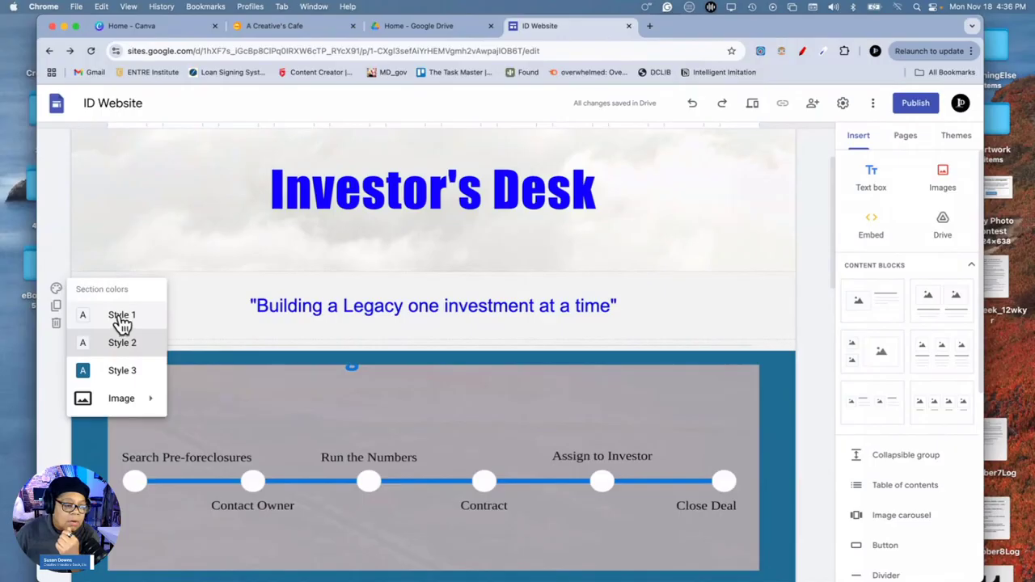
pyautogui.moveTo(132, 399)
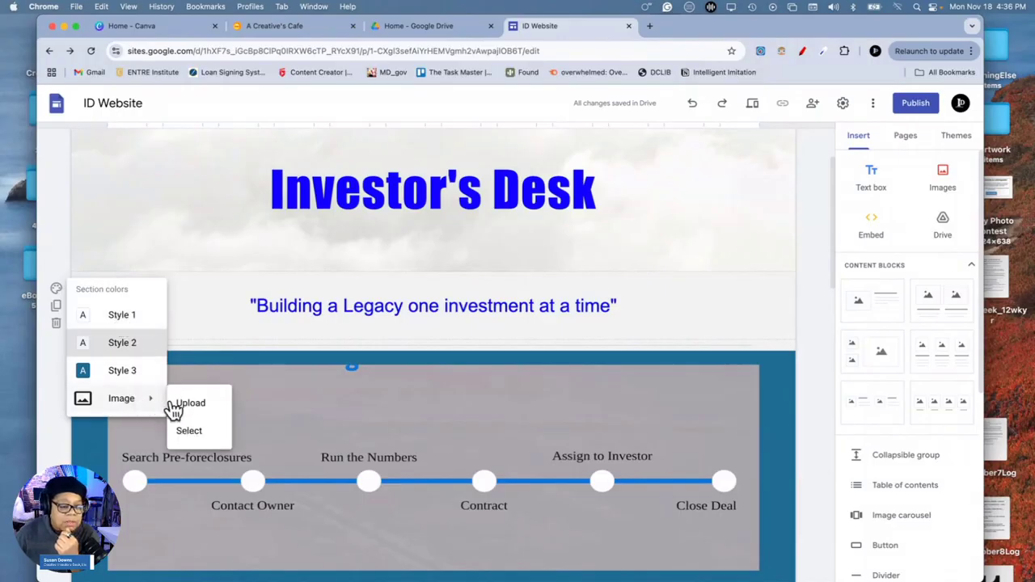
pyautogui.click(188, 433)
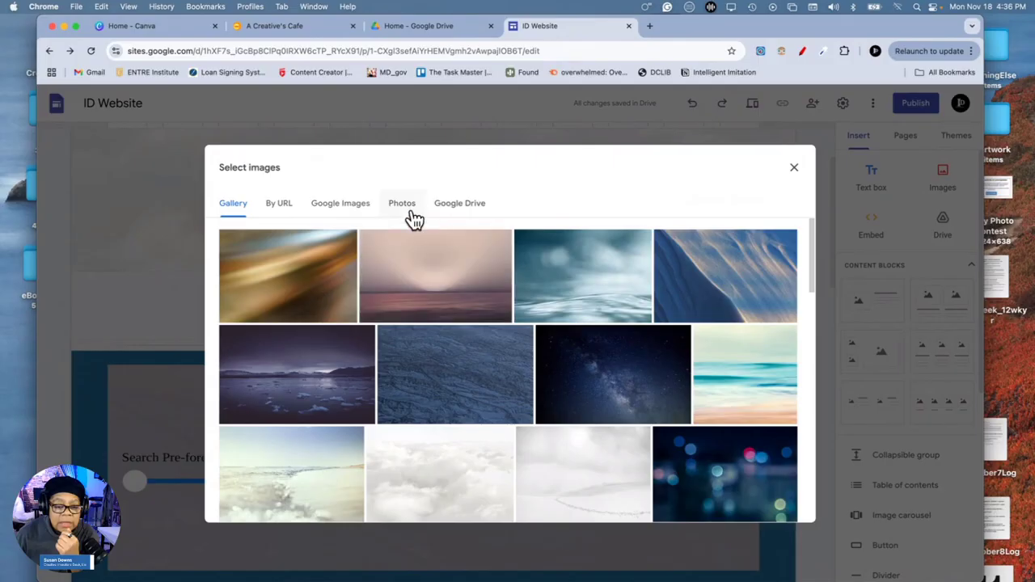
pyautogui.scroll(-3, 408, 313)
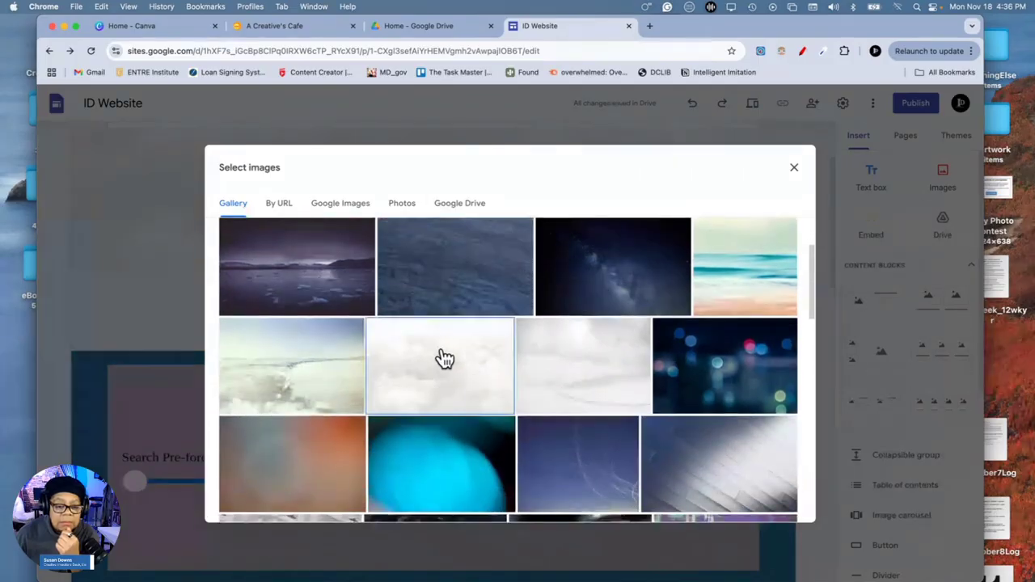
pyautogui.click(436, 354)
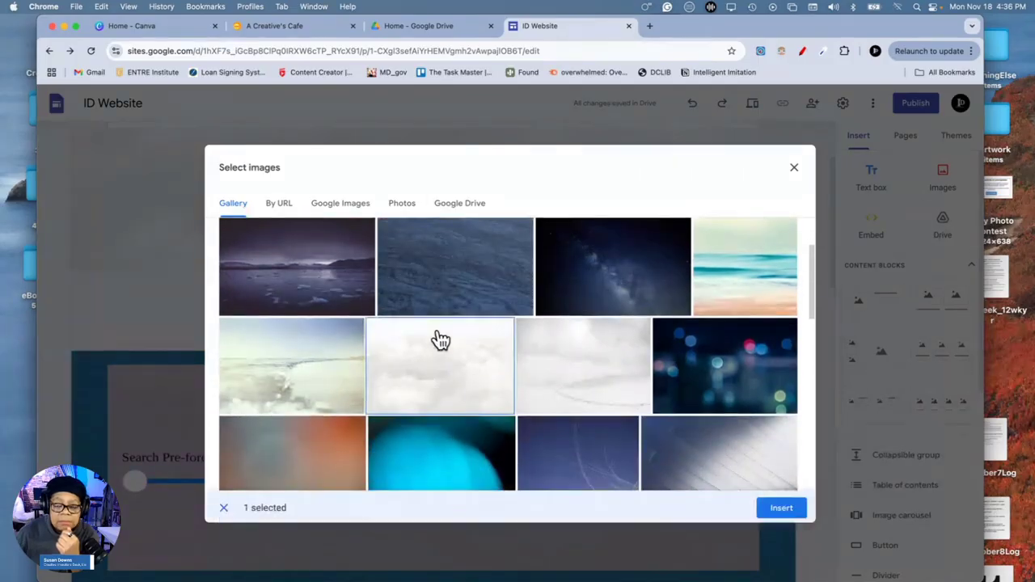
pyautogui.click(776, 509)
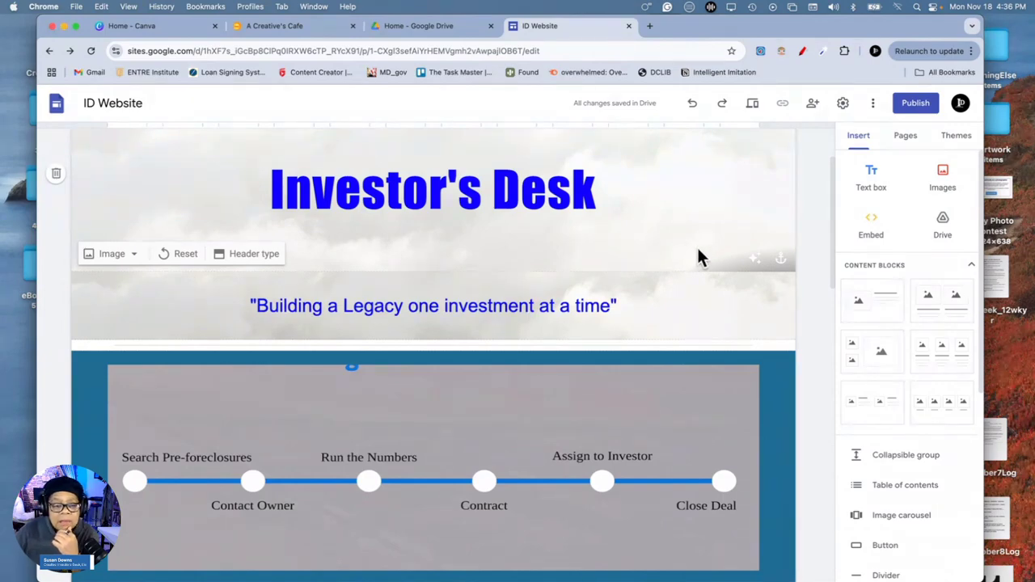
# Toggle the readability adjustment on the header and tagline backgrounds, and set the tagline section back to Style 2
pyautogui.click(759, 267)
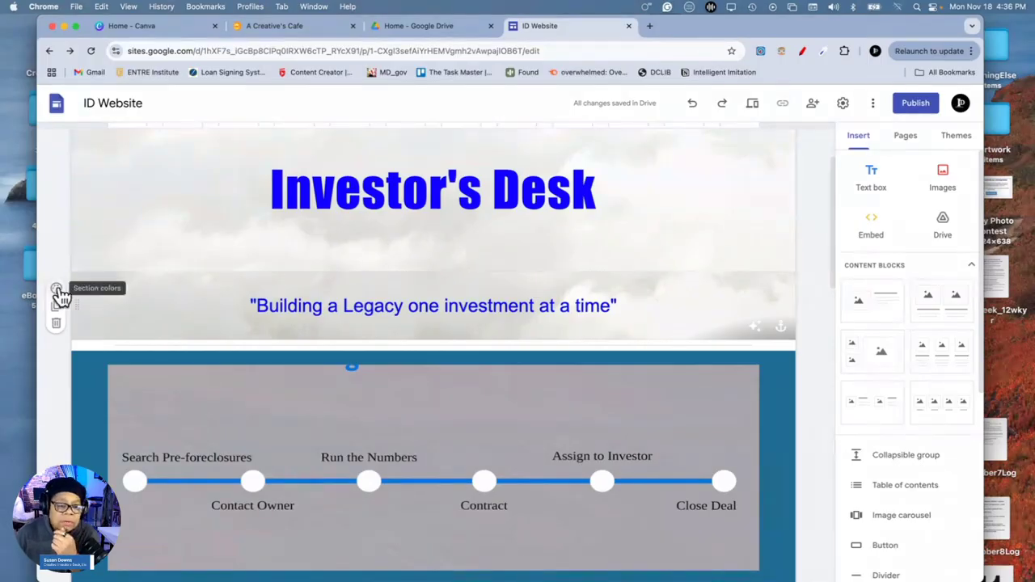
pyautogui.click(754, 328)
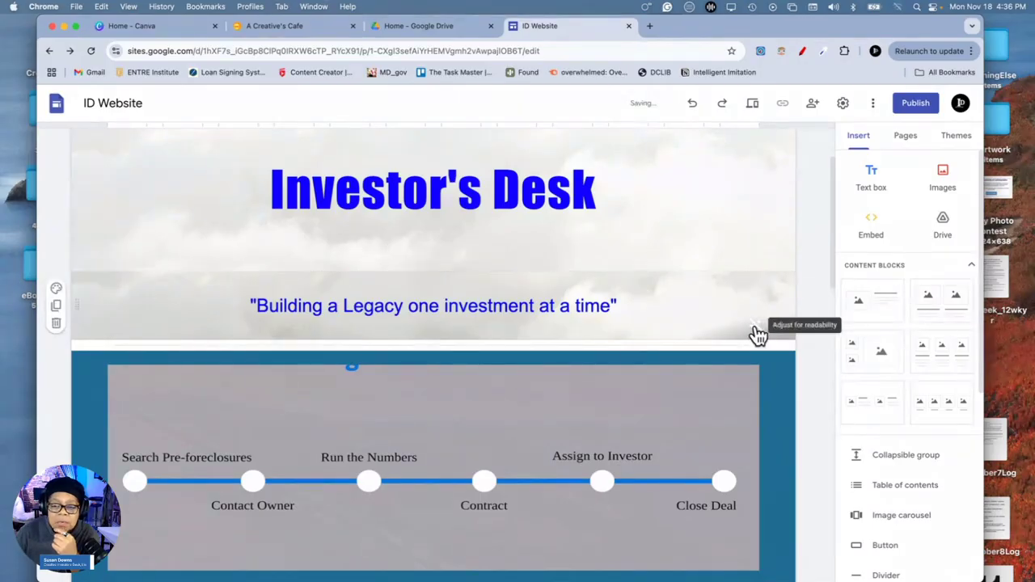
pyautogui.click(57, 289)
pyautogui.click(114, 343)
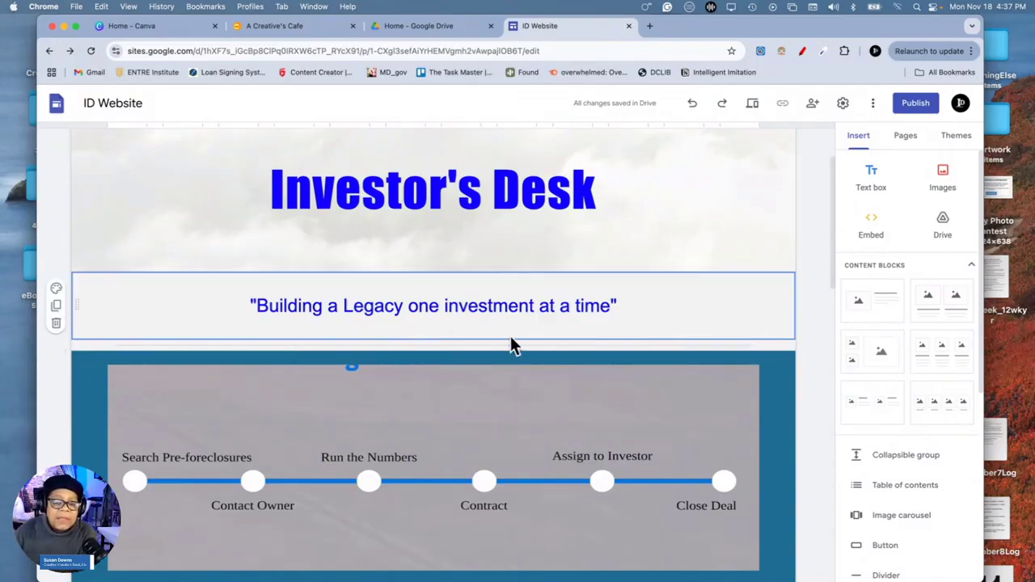
# Insert the content block with one image beside a heading and text directly below the tagline section
pyautogui.scroll(-2, 515, 432)
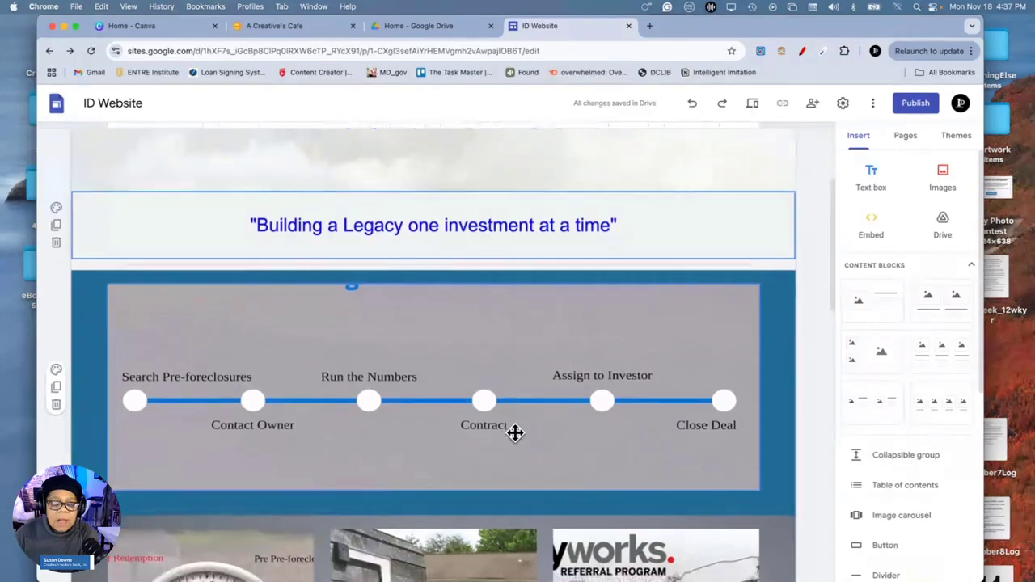
pyautogui.scroll(2, 515, 433)
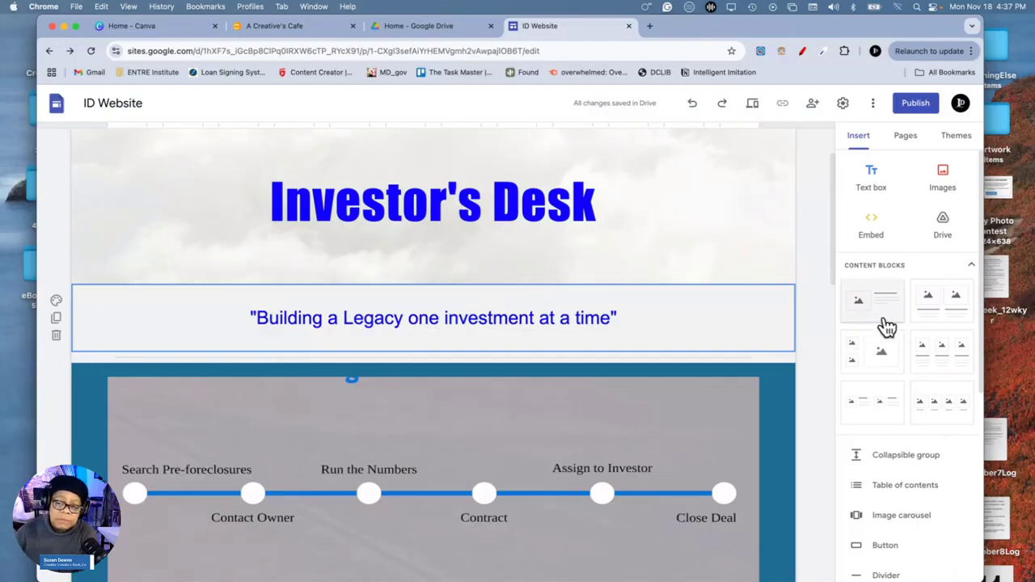
pyautogui.moveTo(883, 310); pyautogui.dragTo(755, 359)
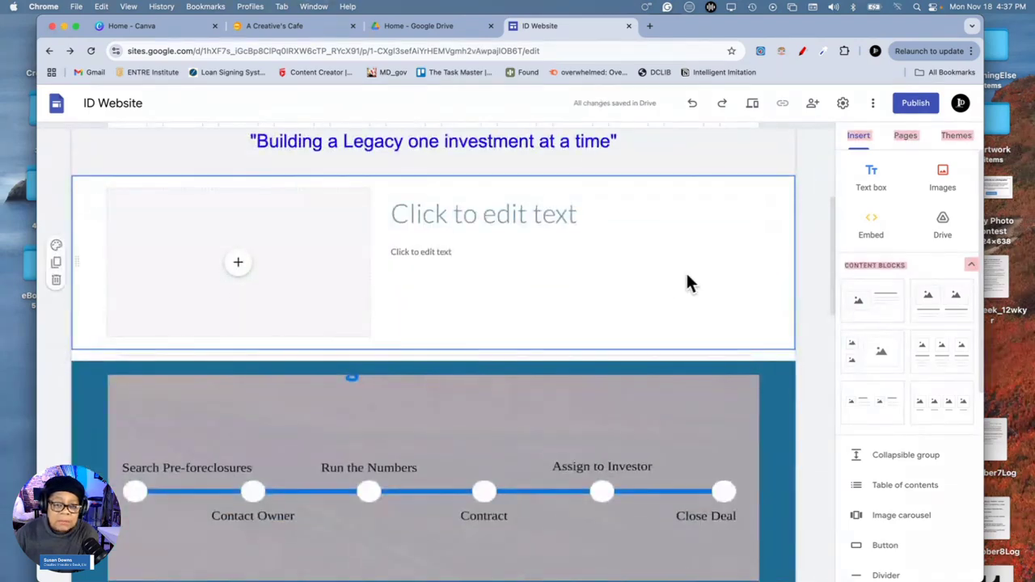
pyautogui.click(239, 265)
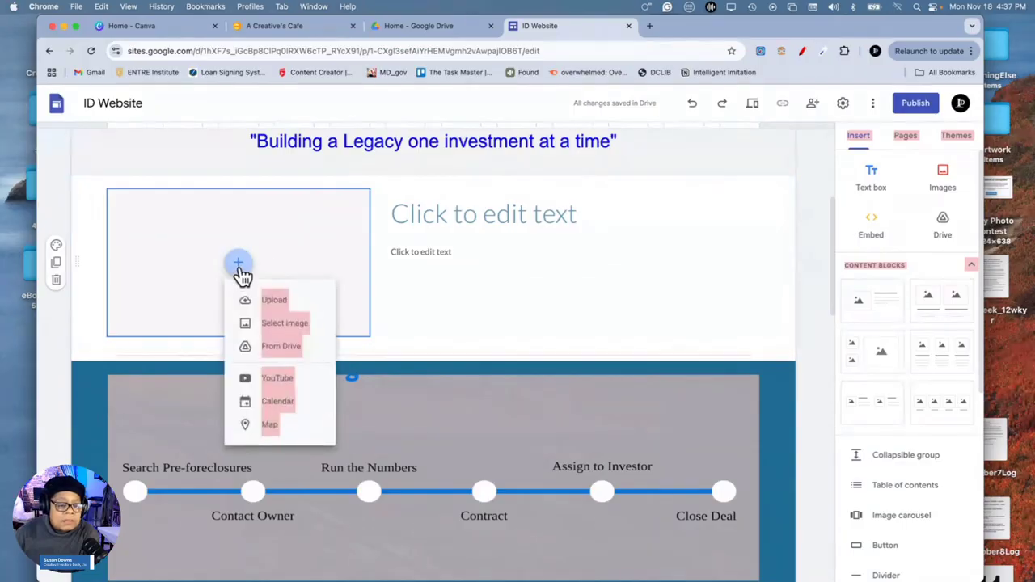
pyautogui.click(298, 334)
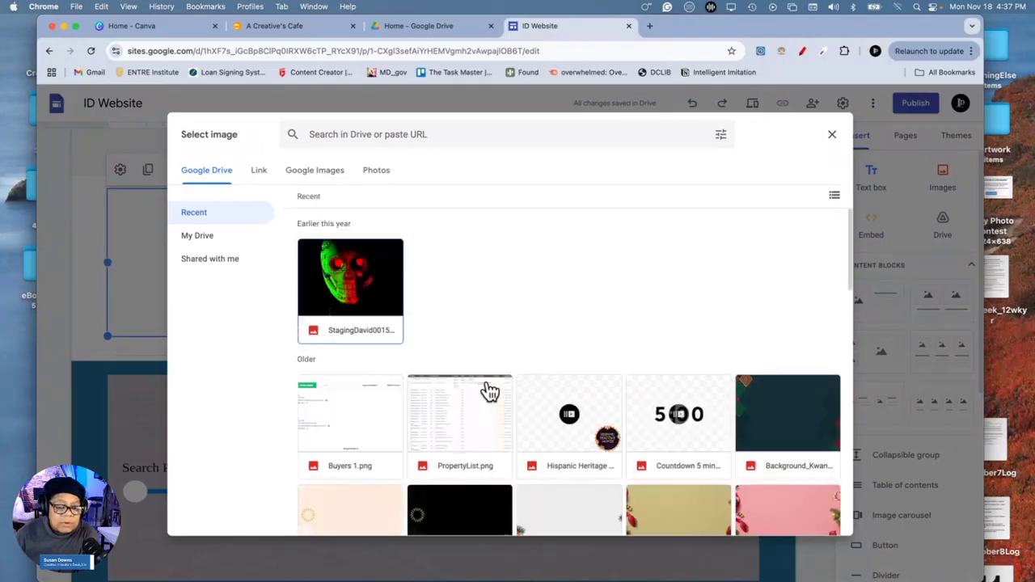
pyautogui.click(832, 134)
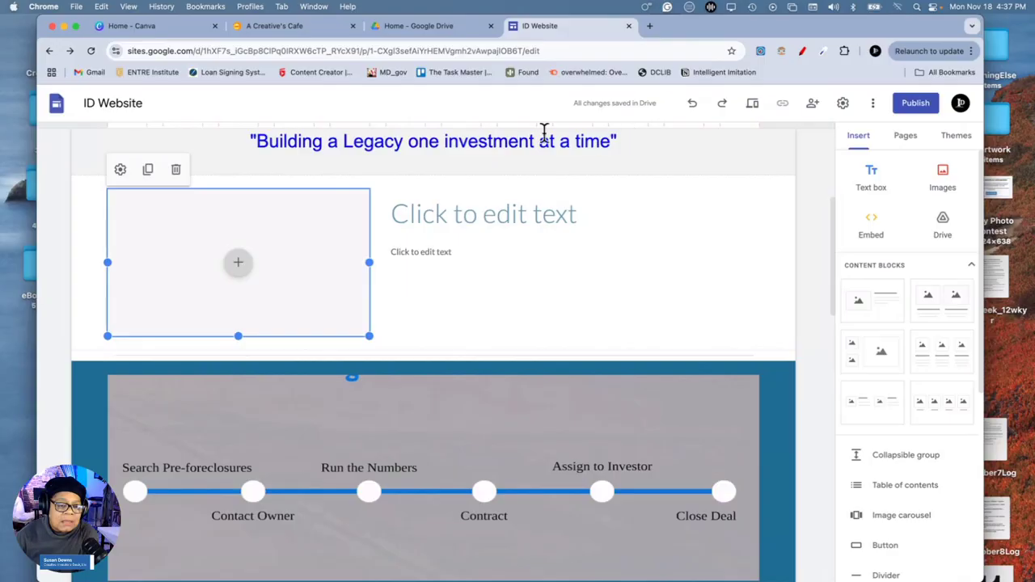
# Insert the INvestors Desk folder from Google Drive into the image placeholder of the new content block
pyautogui.click(240, 265)
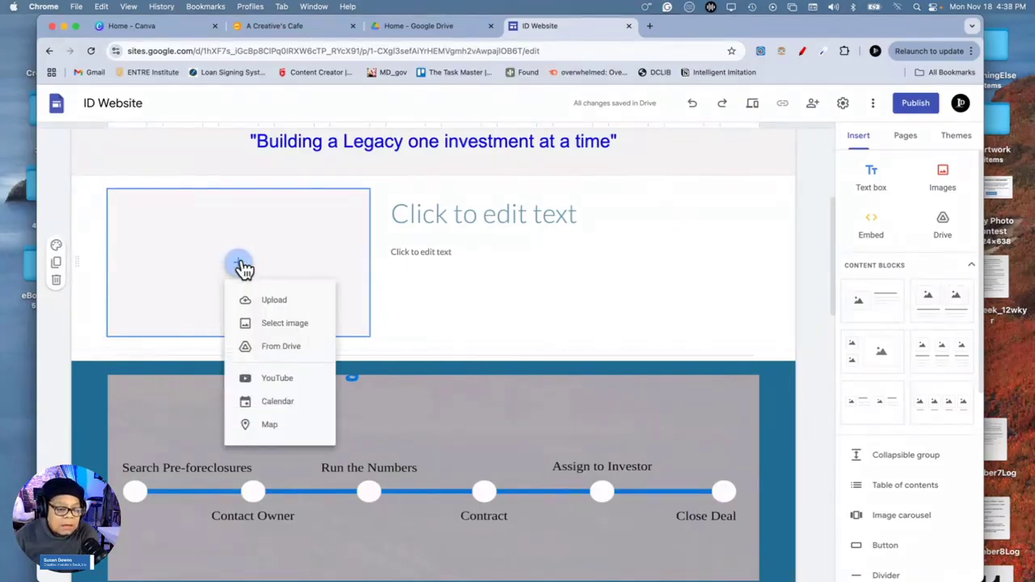
pyautogui.click(276, 350)
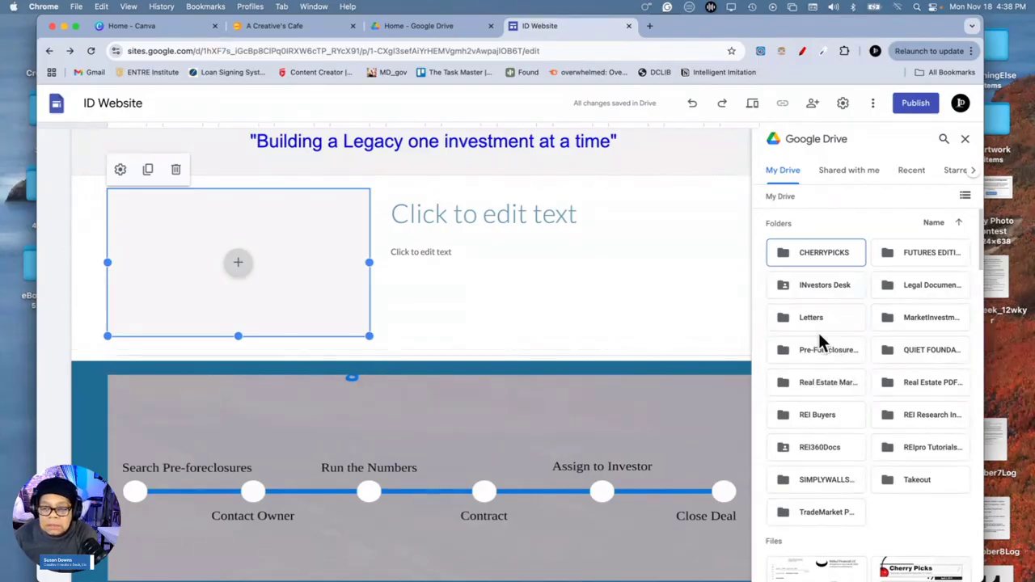
pyautogui.click(814, 282)
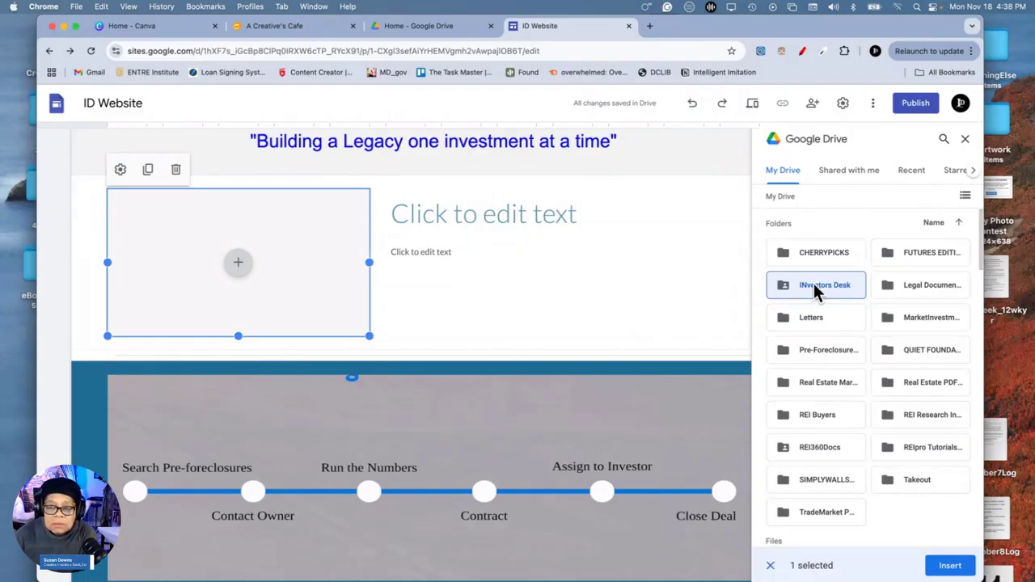
pyautogui.click(951, 569)
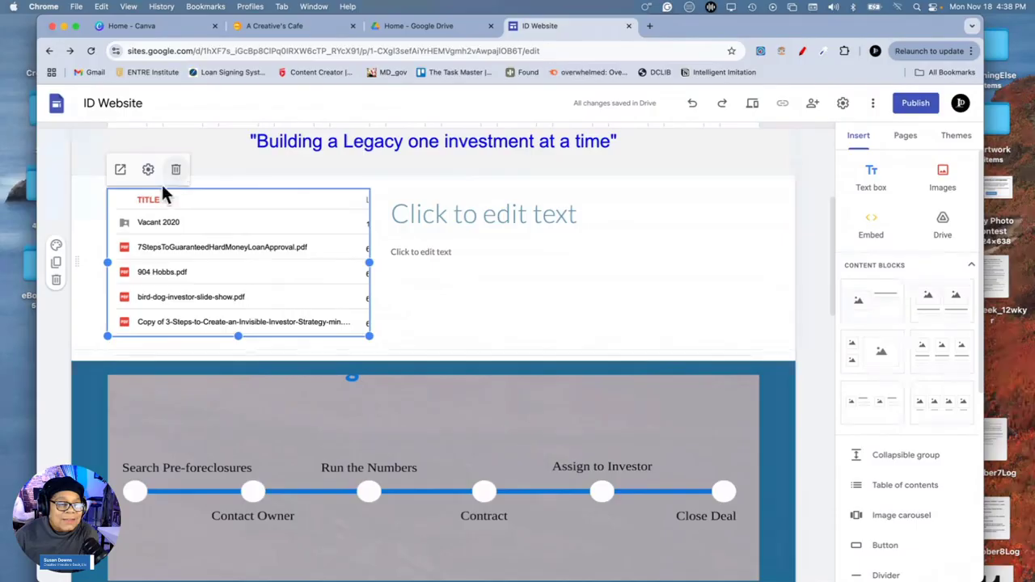
pyautogui.click(58, 247)
pyautogui.moveTo(134, 355)
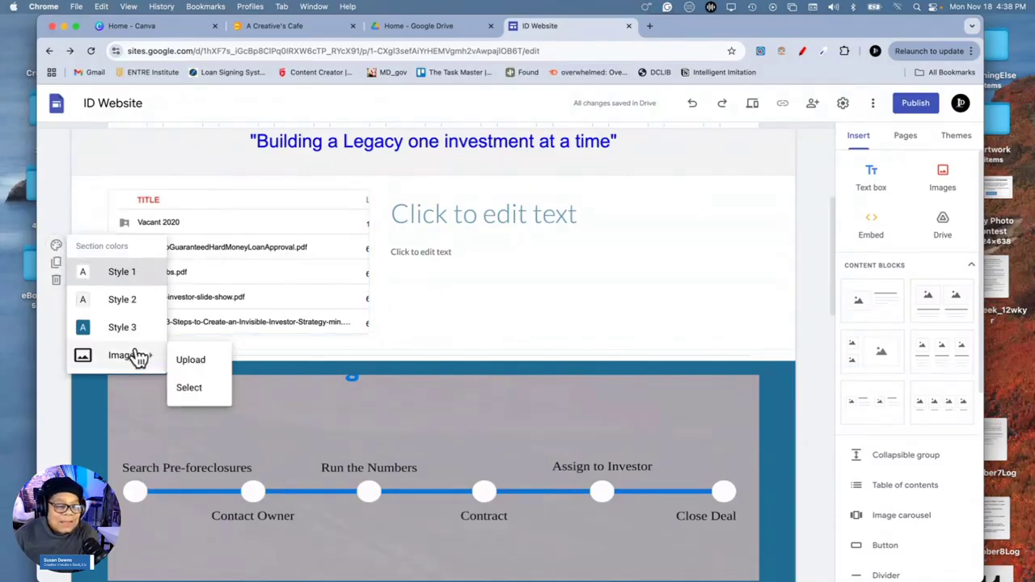
pyautogui.click(201, 395)
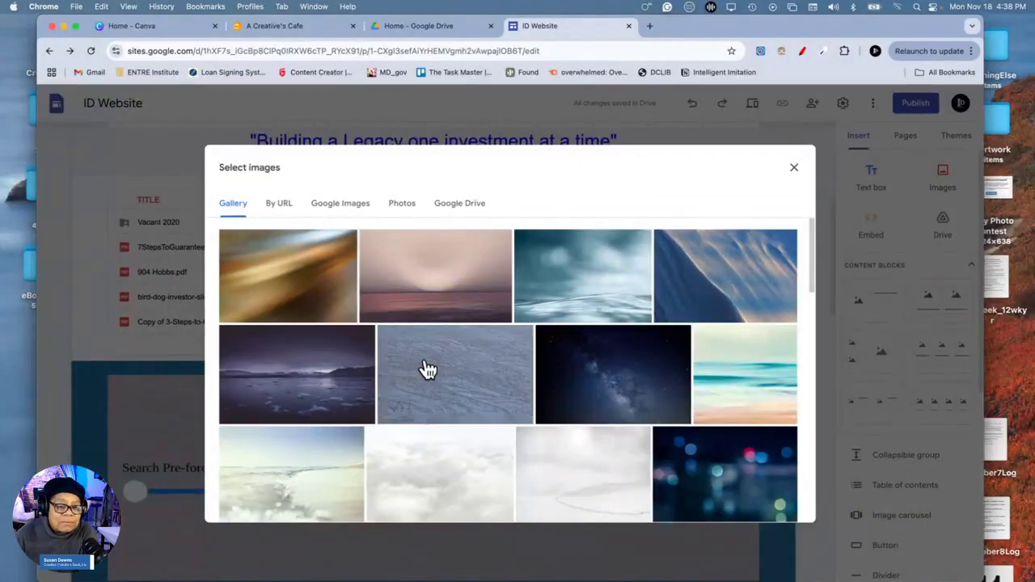
pyautogui.click(795, 172)
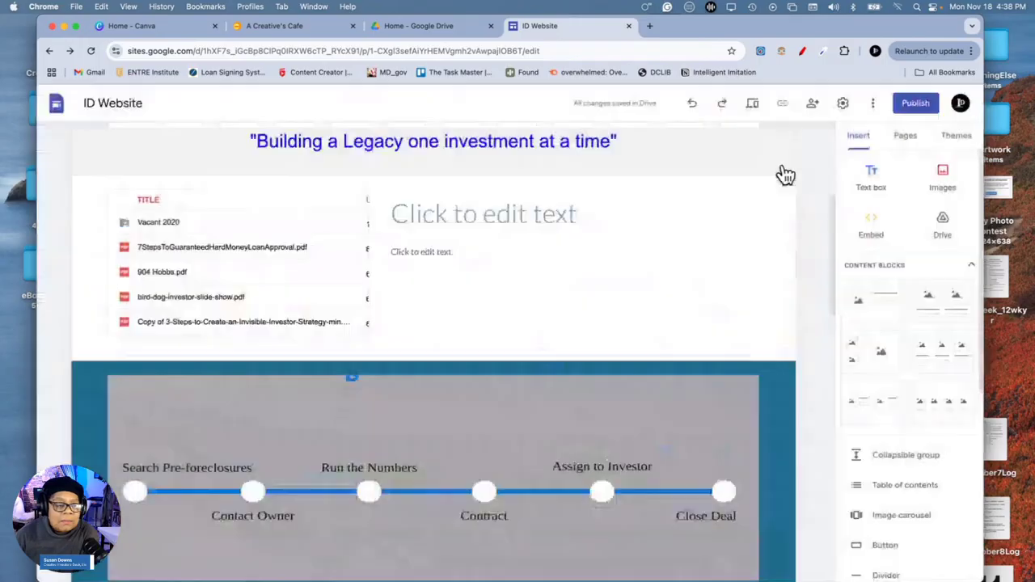
# Open the embedded INvestors Desk folder in Google Drive for a look, and undo its insertion into the content block back in the site editor
pyautogui.click(189, 264)
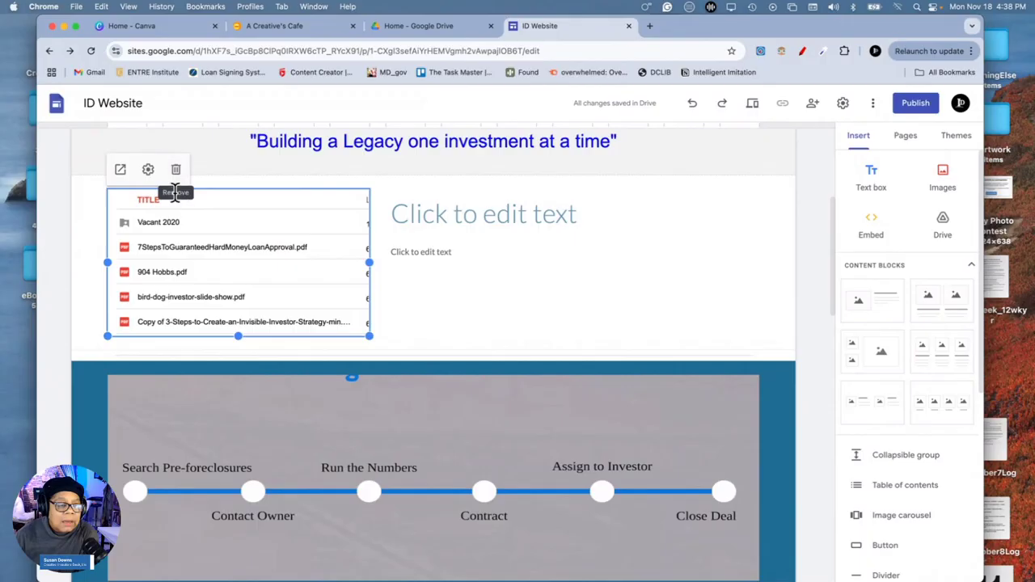
pyautogui.click(120, 170)
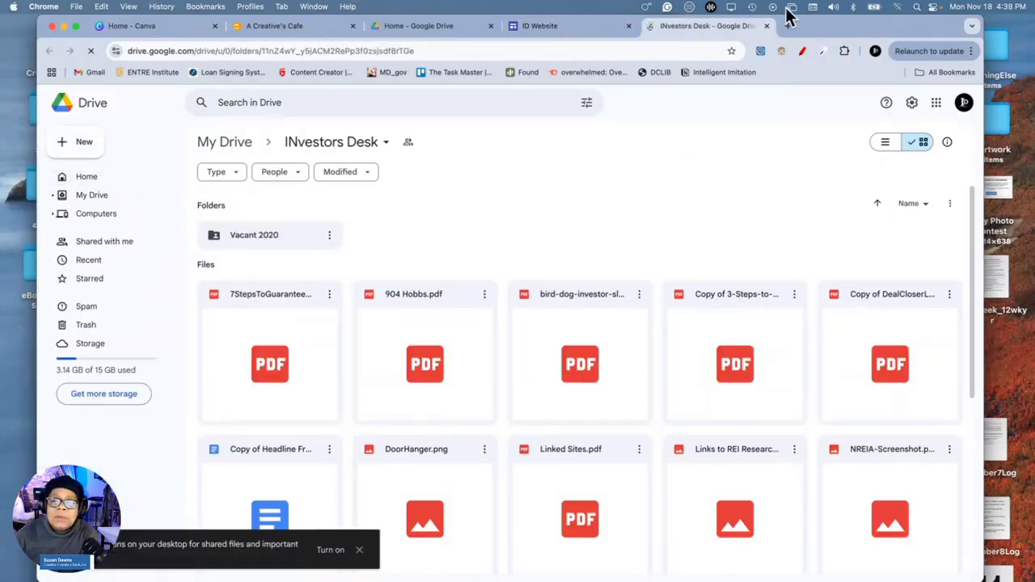
pyautogui.click(575, 25)
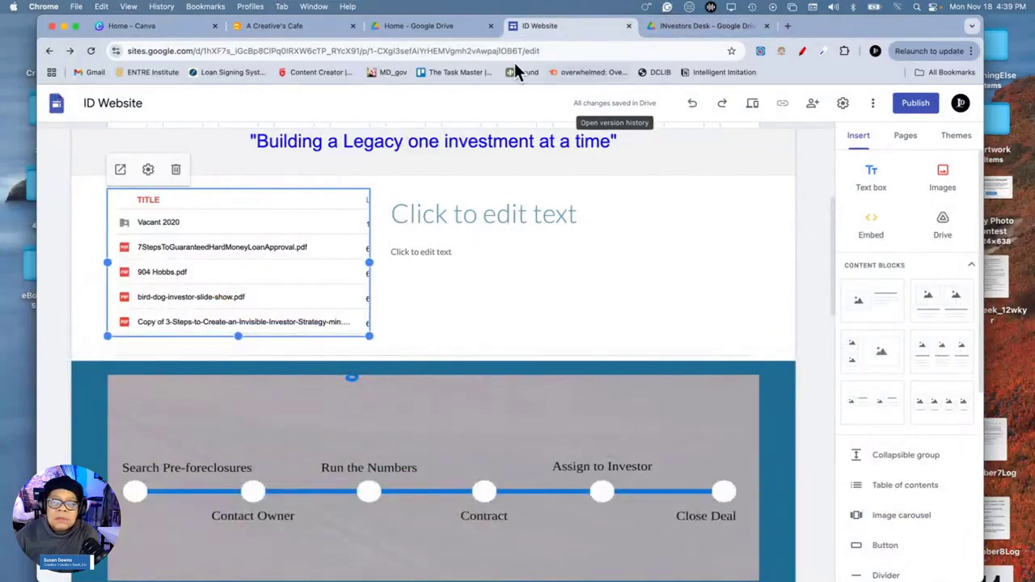
pyautogui.click(692, 105)
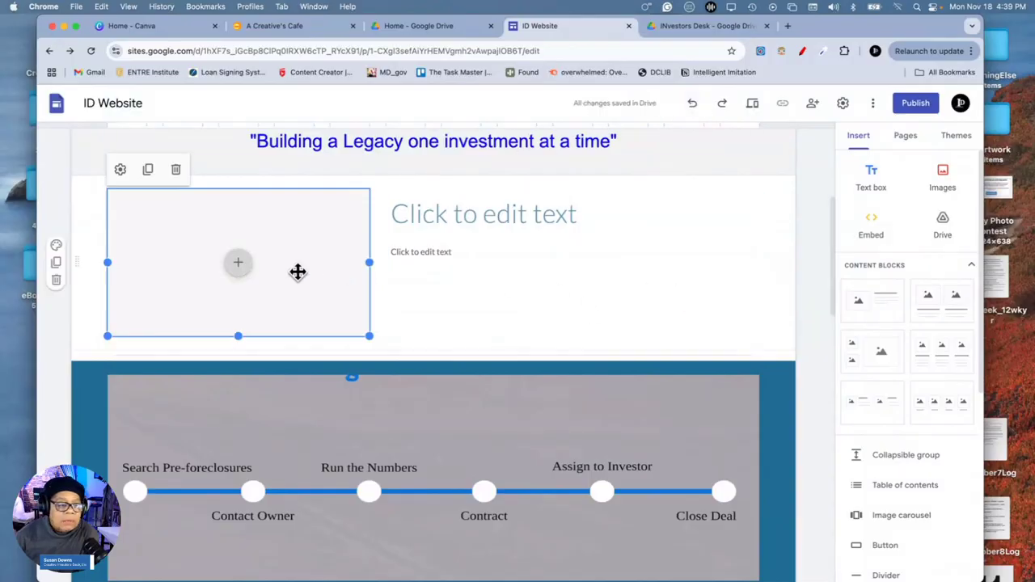
# Insert the Foreclosures screenshot from Google Drive into the content block's empty image placeholder
pyautogui.click(238, 264)
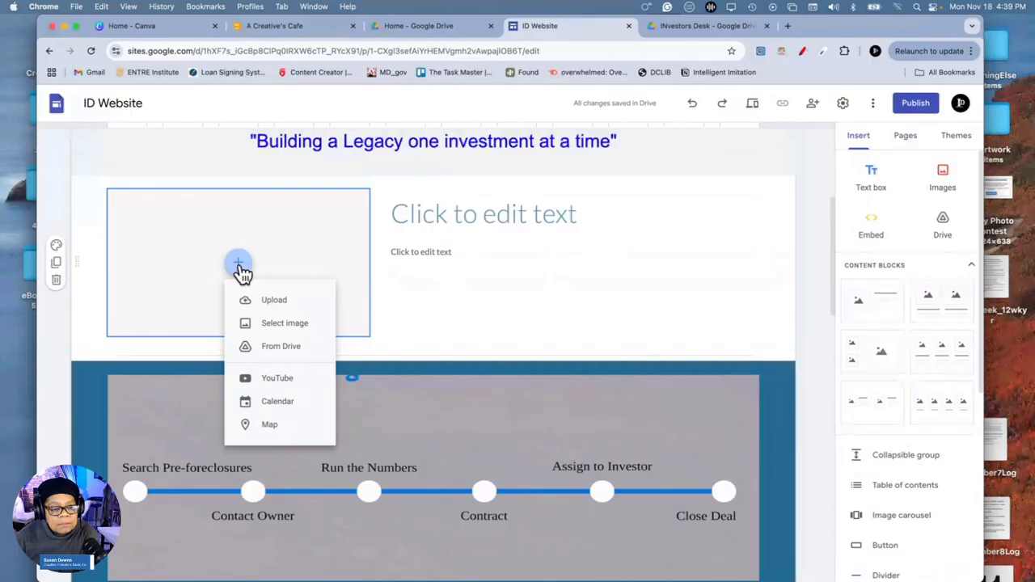
pyautogui.click(283, 330)
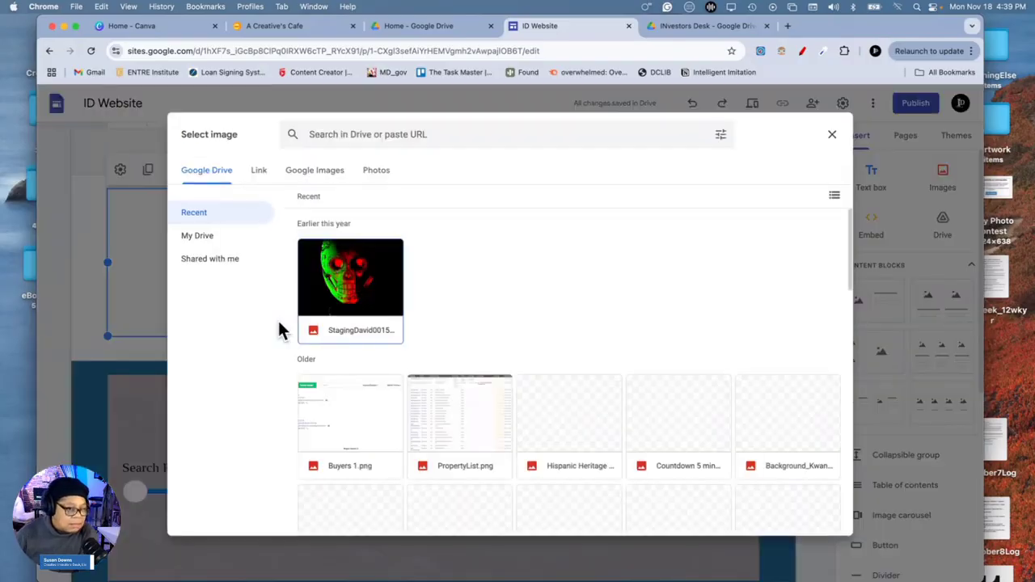
pyautogui.scroll(-3, 462, 356)
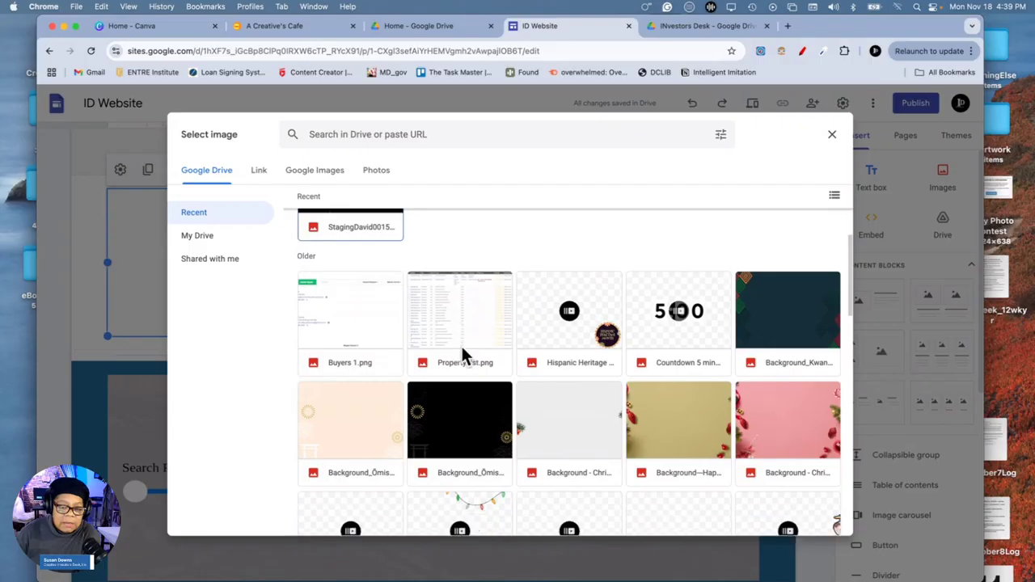
pyautogui.scroll(-4, 465, 357)
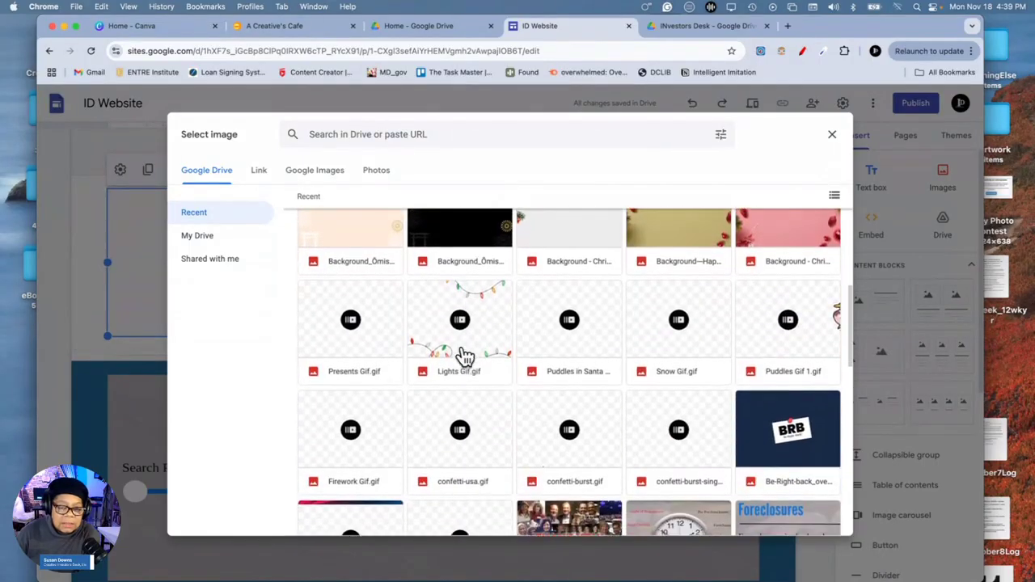
pyautogui.scroll(-4, 464, 357)
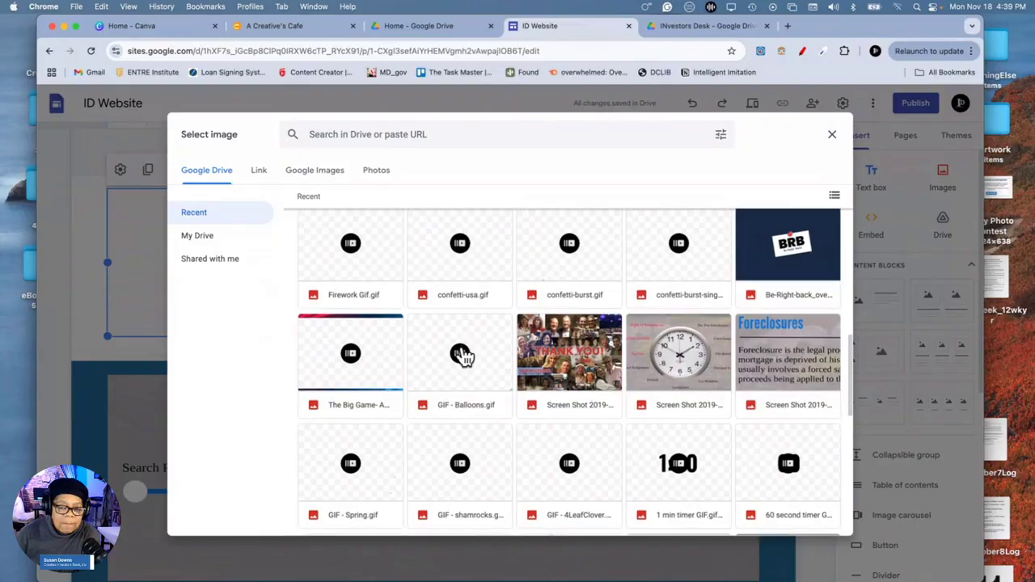
pyautogui.scroll(-1, 465, 357)
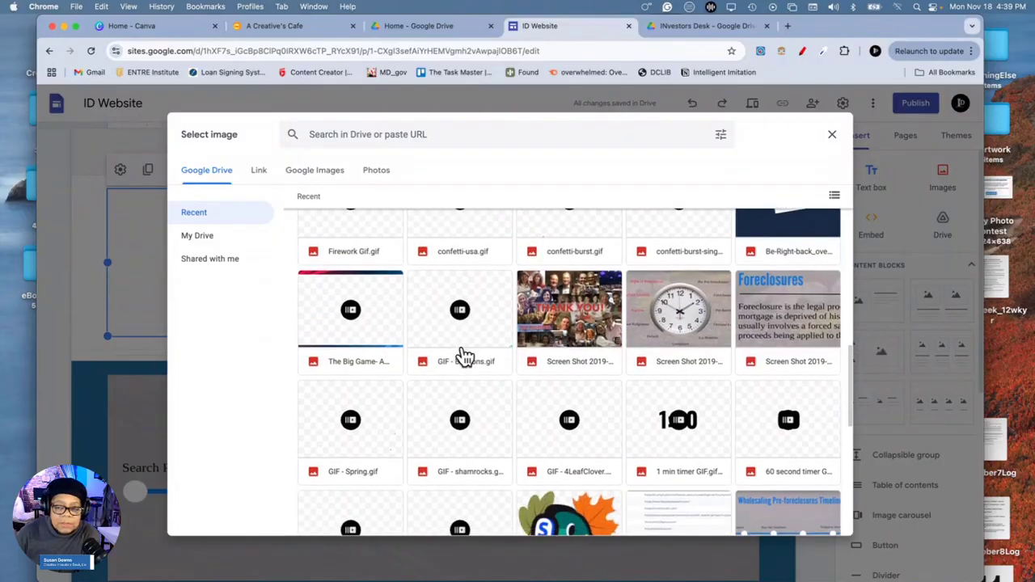
pyautogui.click(799, 324)
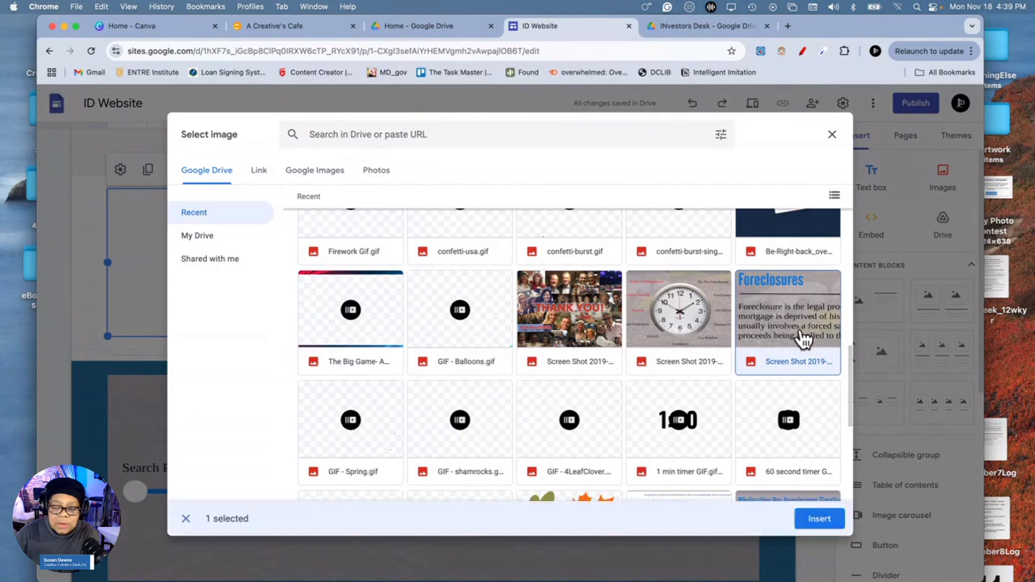
pyautogui.click(819, 522)
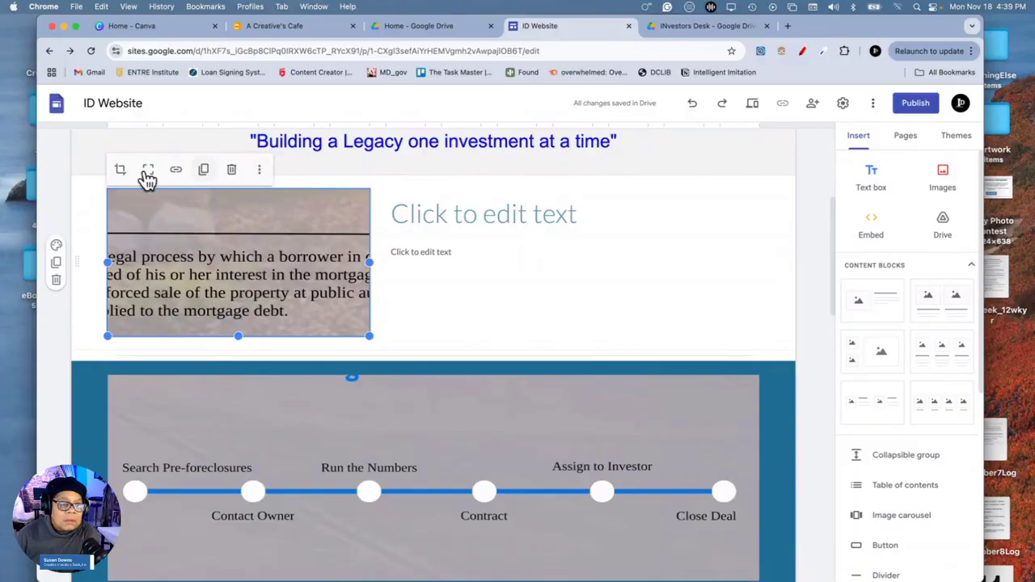
# Replace the content block's image with the "THANK YOU!" crowd collage screenshot from Google Drive
pyautogui.click(259, 173)
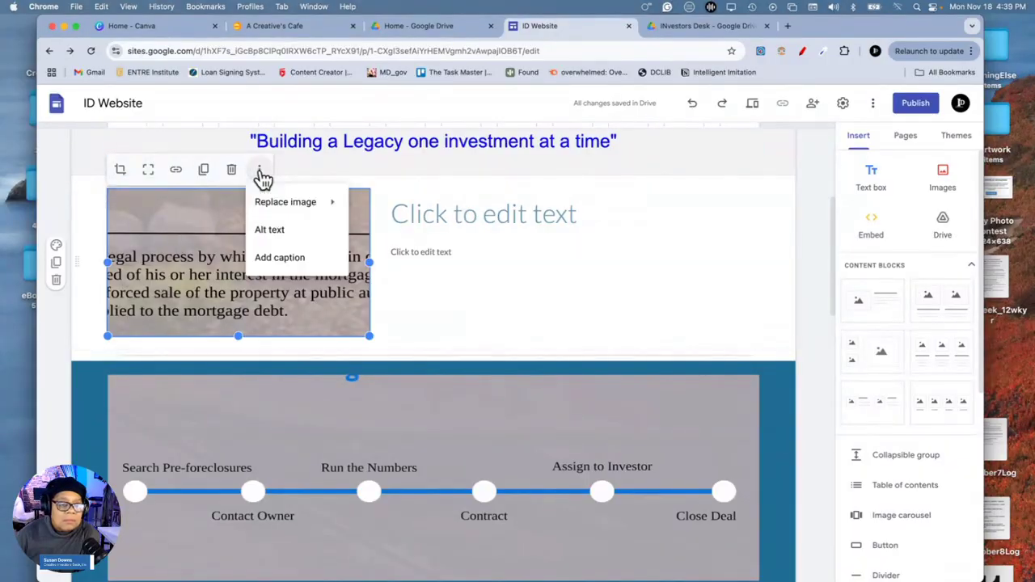
pyautogui.moveTo(299, 203)
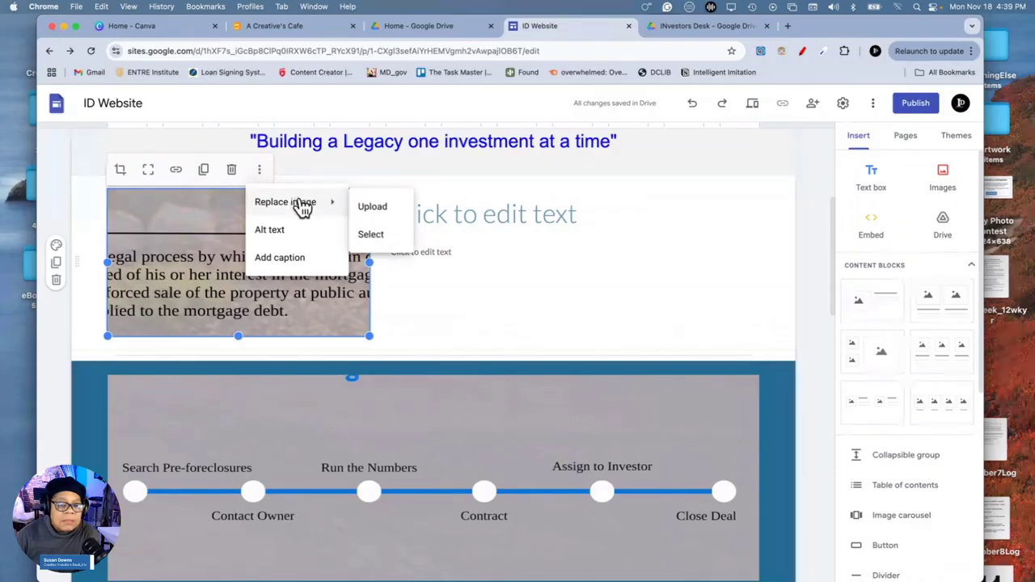
pyautogui.click(371, 236)
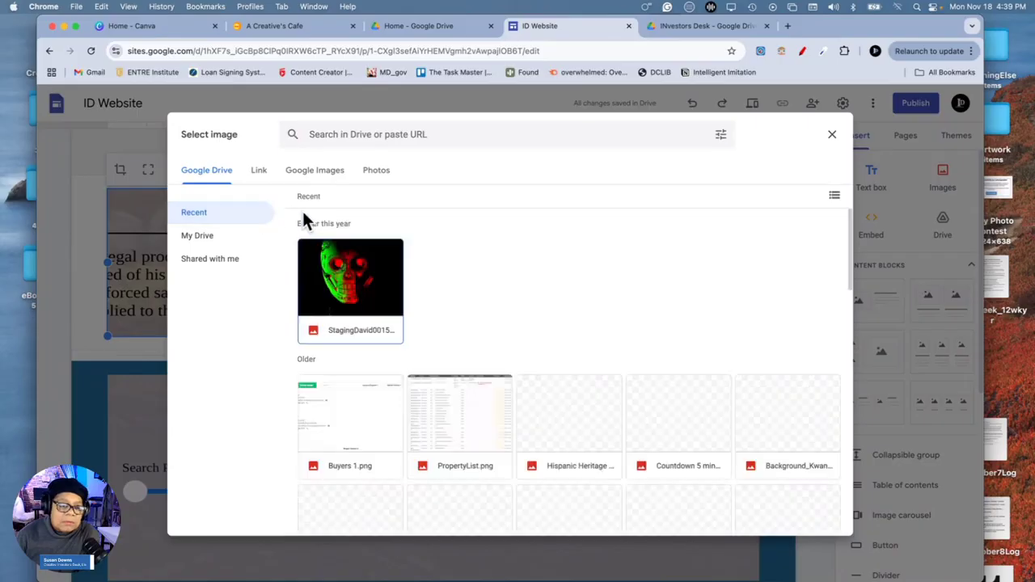
pyautogui.scroll(-4, 475, 280)
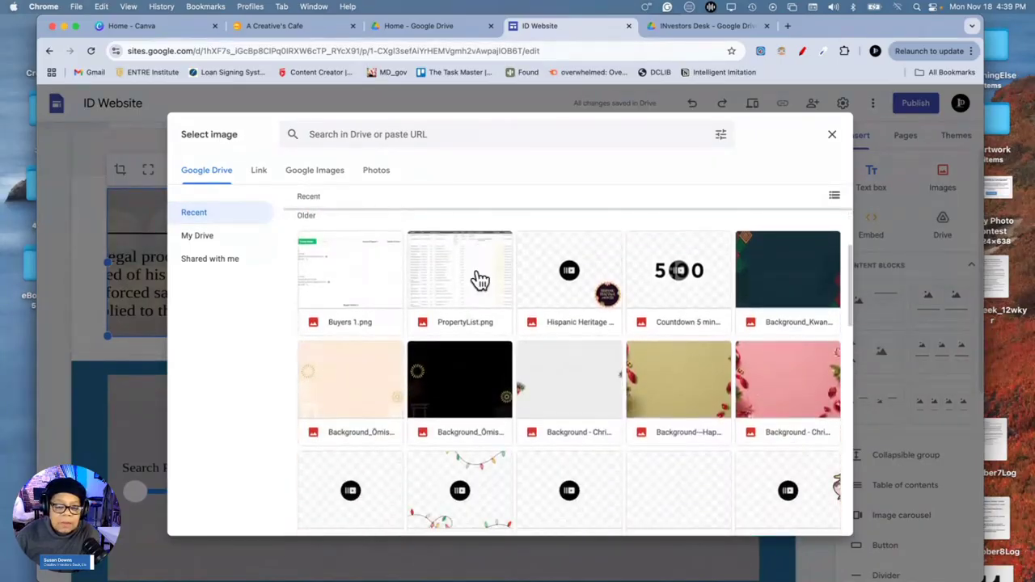
pyautogui.scroll(-3, 481, 280)
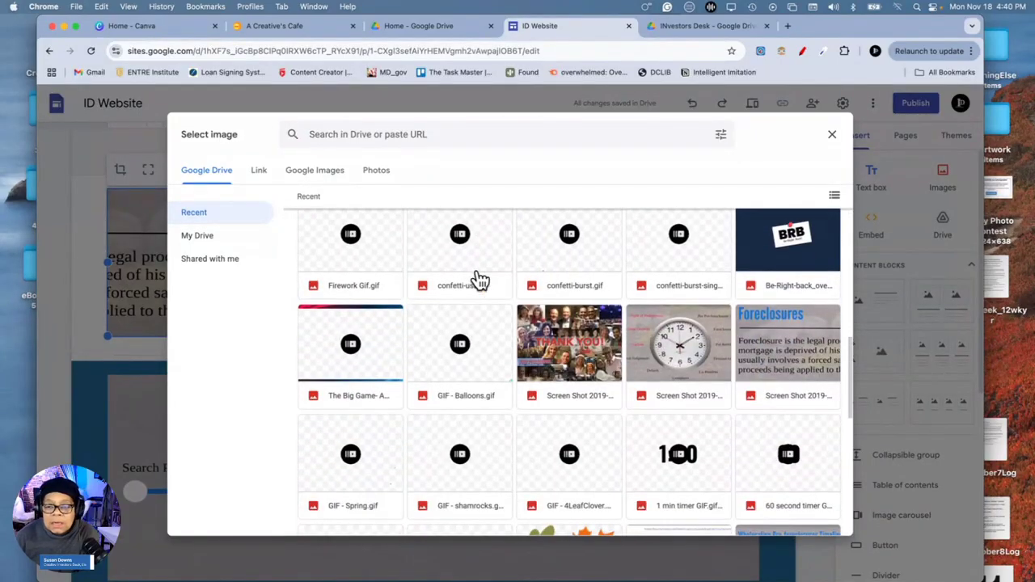
pyautogui.scroll(-1, 480, 280)
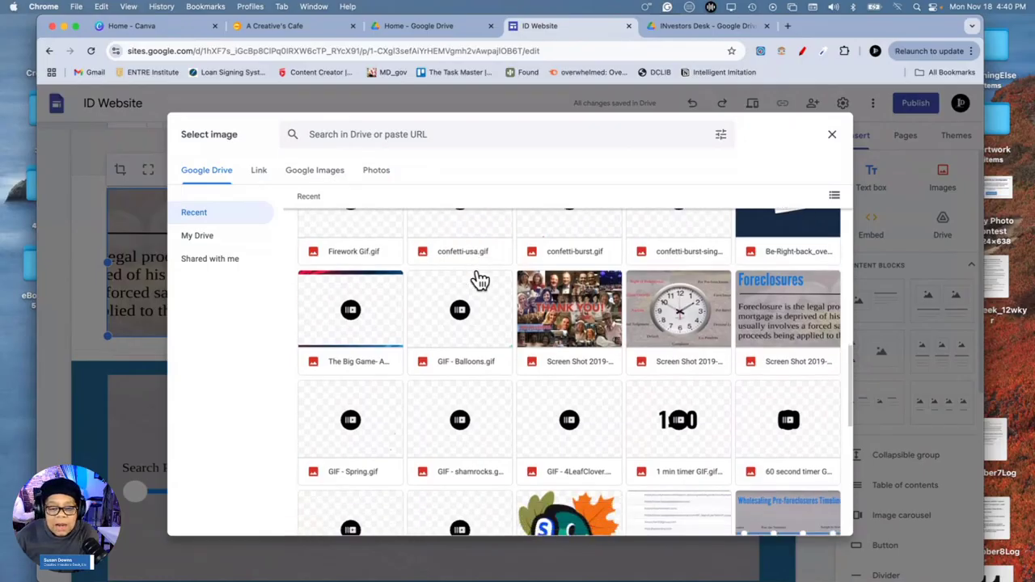
pyautogui.scroll(-1, 480, 280)
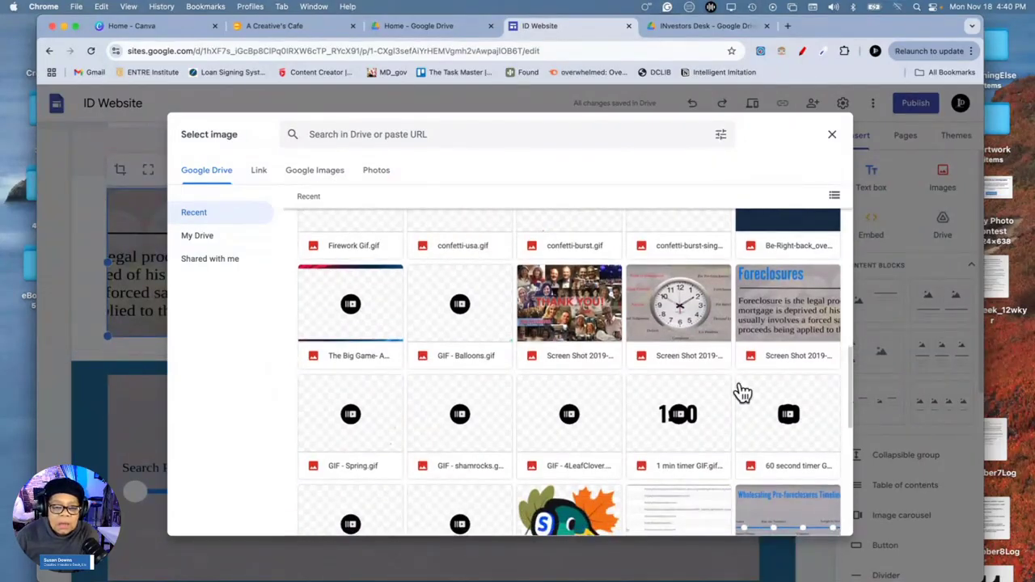
pyautogui.click(576, 312)
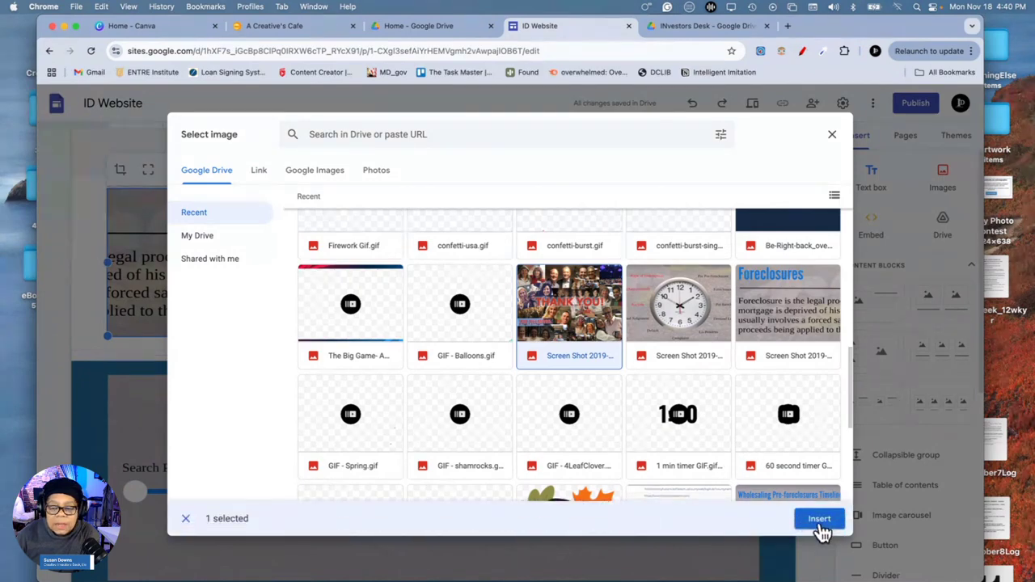
pyautogui.click(821, 525)
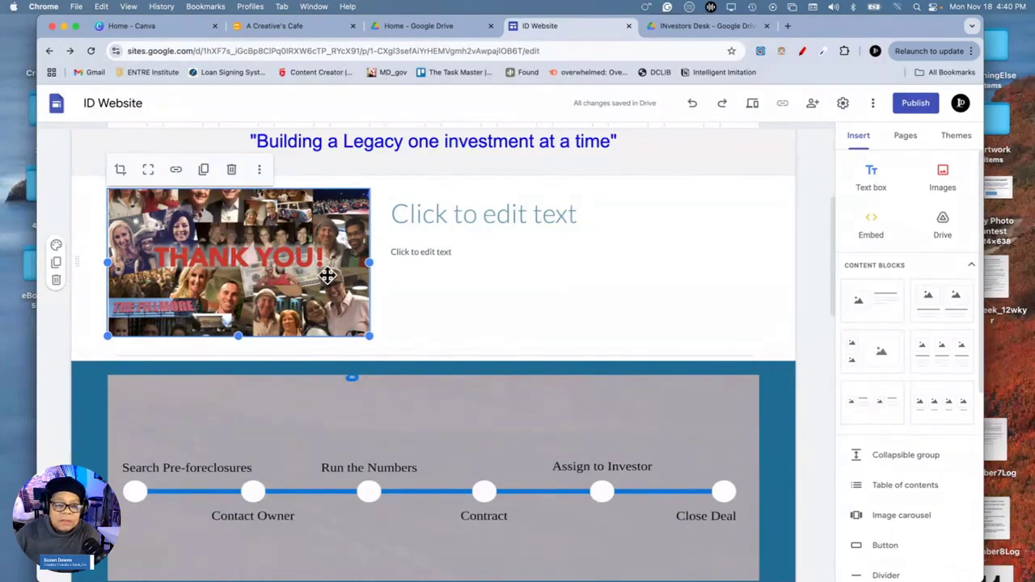
# Enter "A Tastytrade Event" as the heading beside the collage image
pyautogui.click(476, 215)
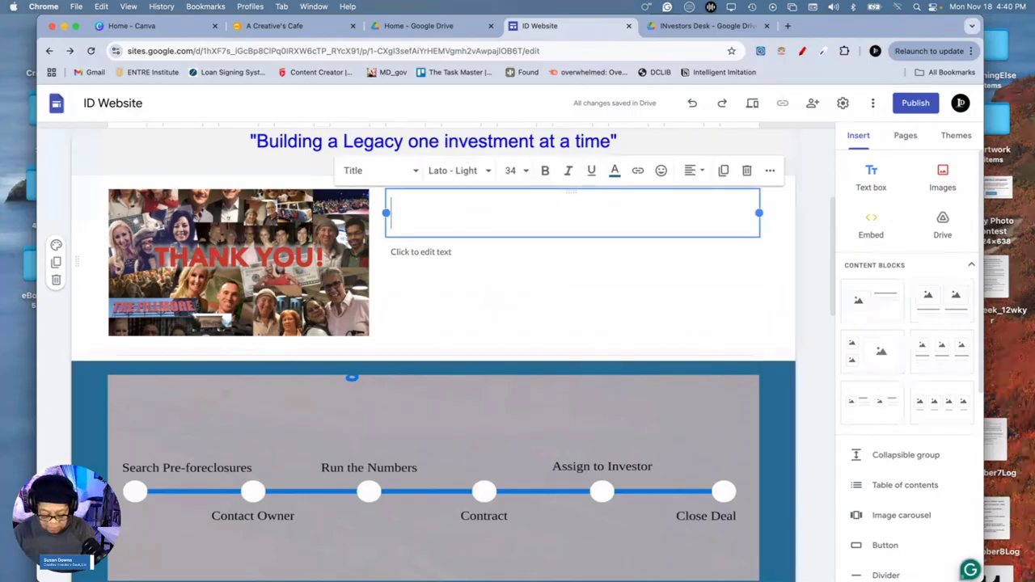
pyautogui.write('A Tasty')
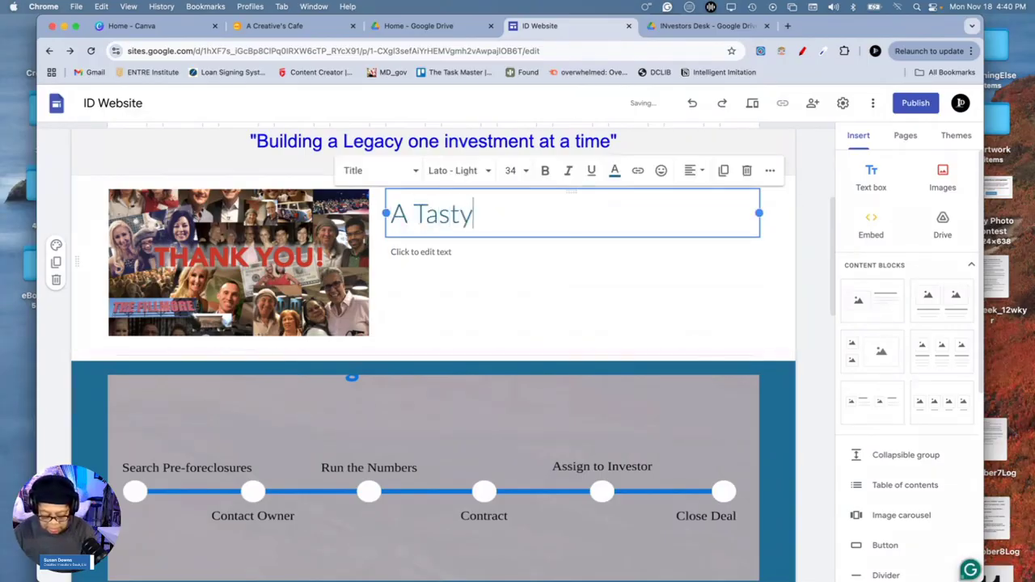
pyautogui.write('trad')
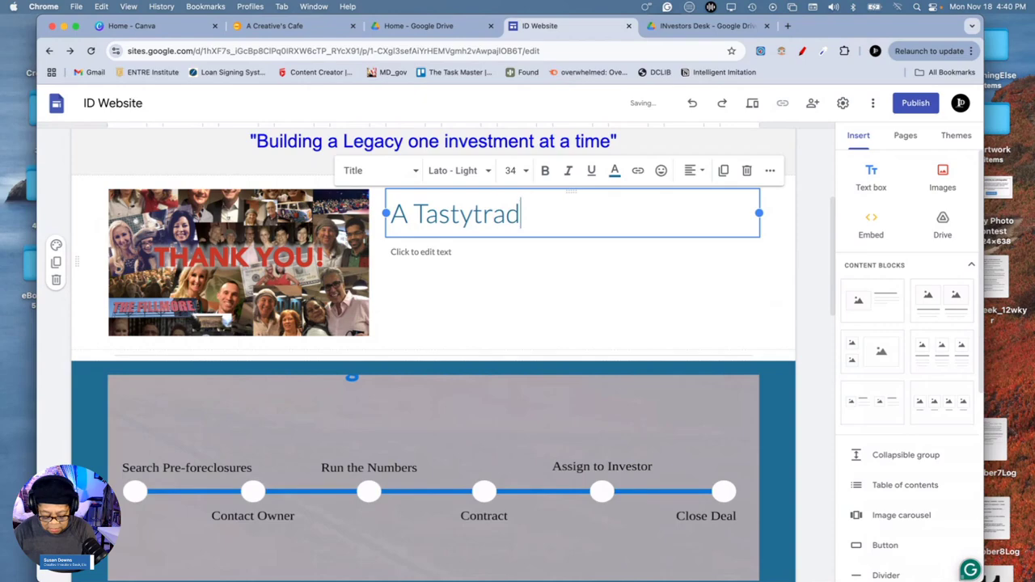
pyautogui.write('e Event')
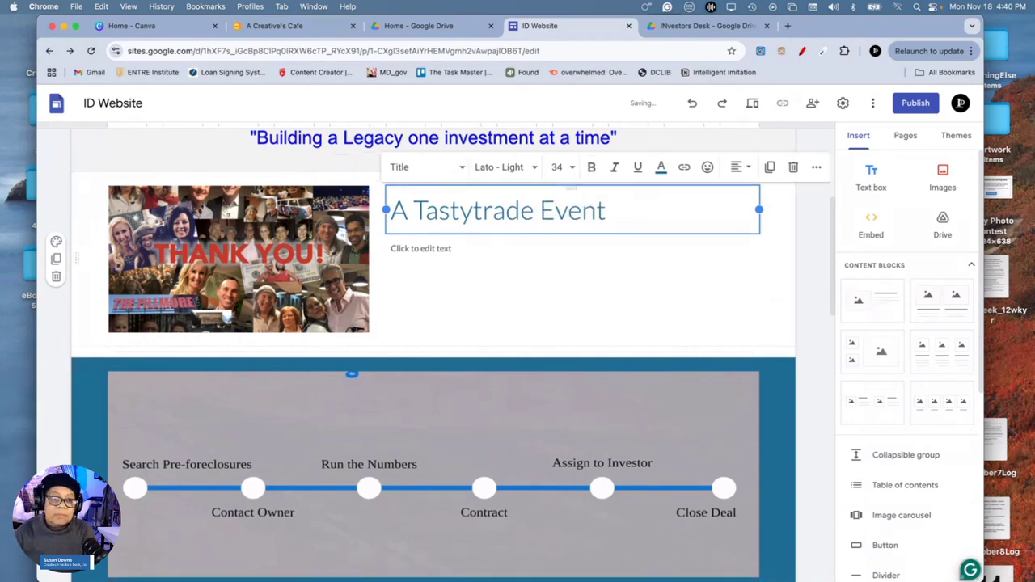
# Enter "I can talk about this event and how great it was" as the text below the heading, correcting the spelling of "how"
pyautogui.scroll(-3, 457, 250)
pyautogui.scroll(2, 436, 154)
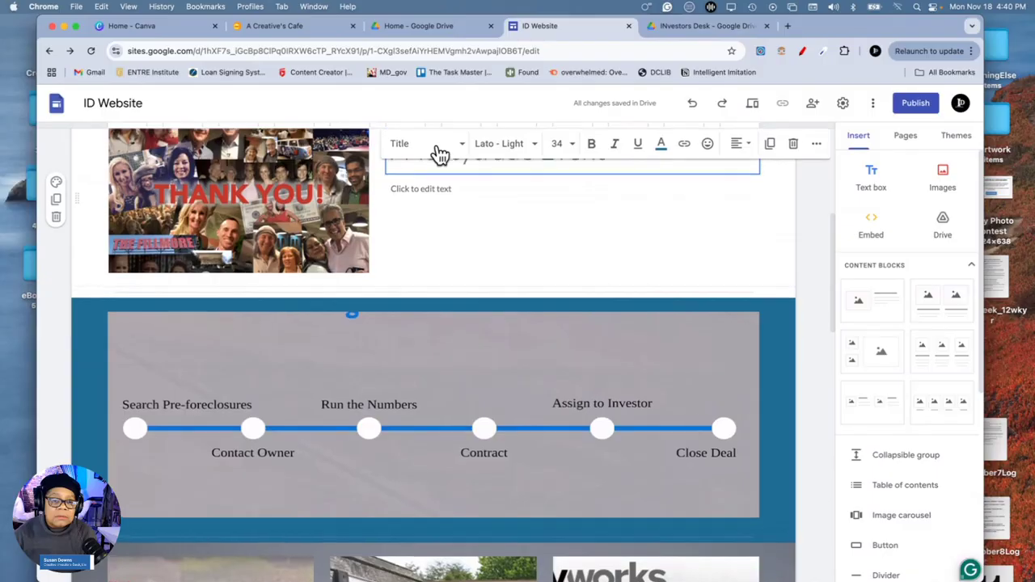
pyautogui.click(415, 188)
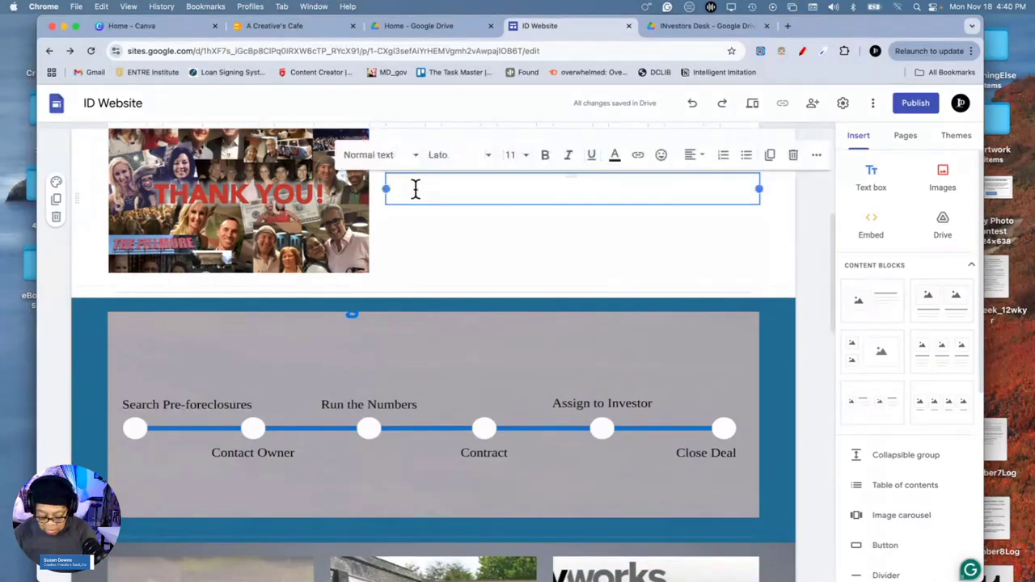
pyautogui.write('I can ta')
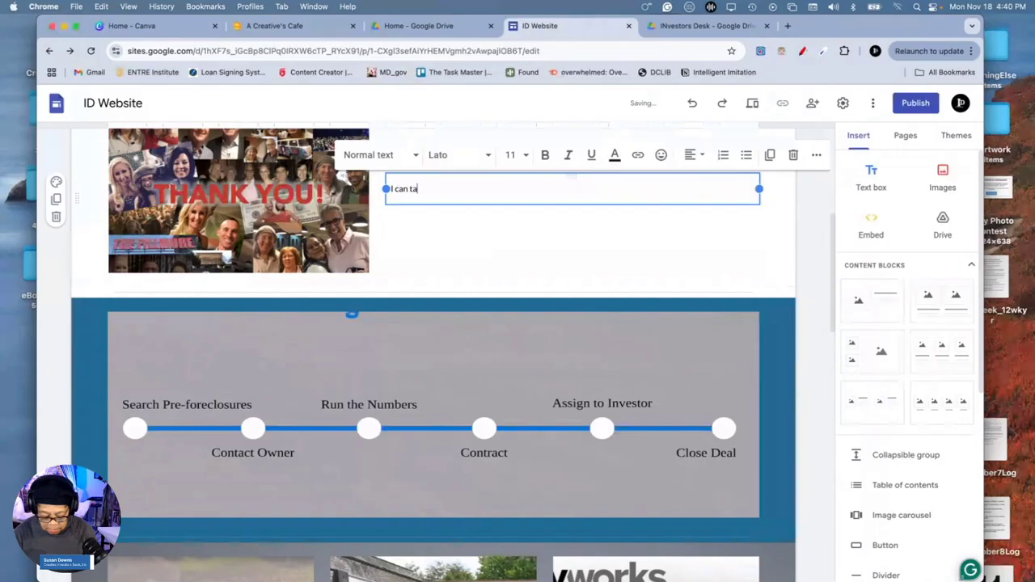
pyautogui.write('lk about this event a')
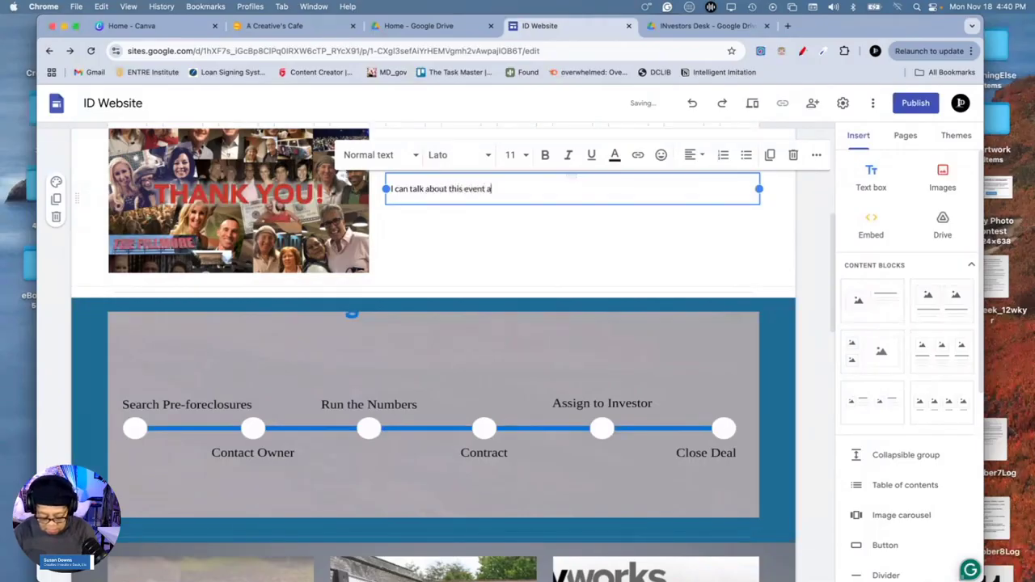
pyautogui.write('nd hoew')
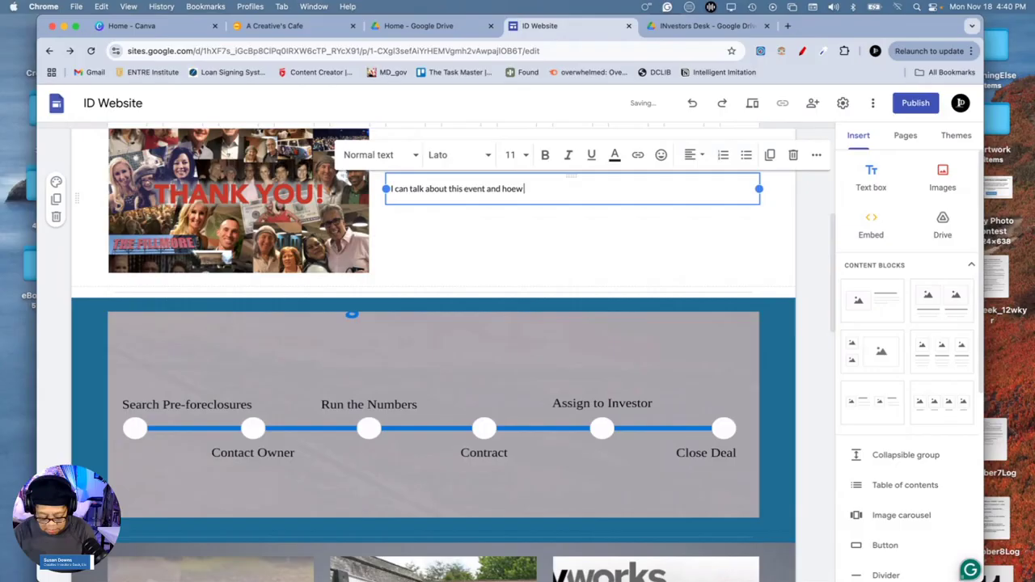
pyautogui.write(' great it was')
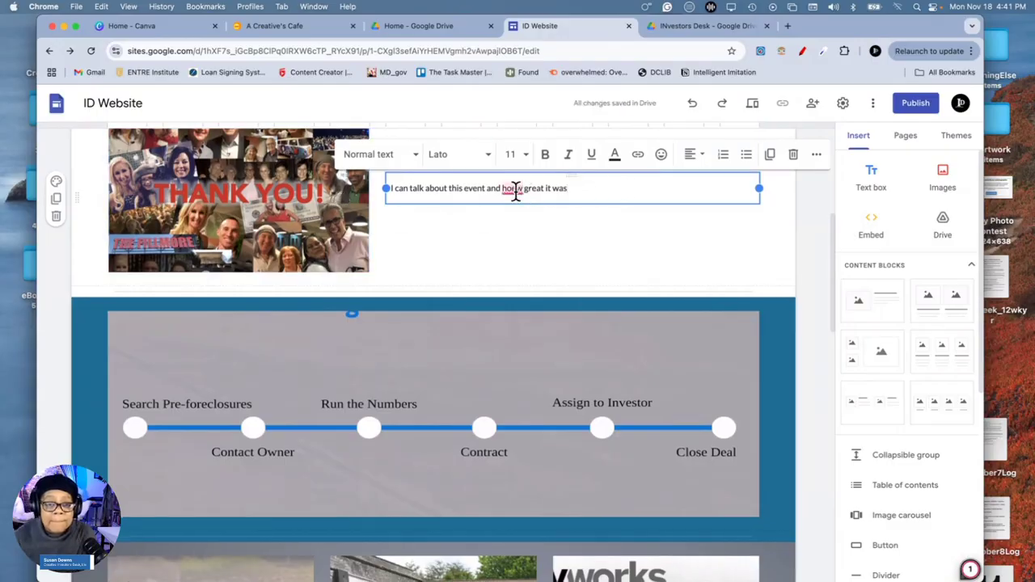
pyautogui.rightClick(516, 189)
pyautogui.click(519, 220)
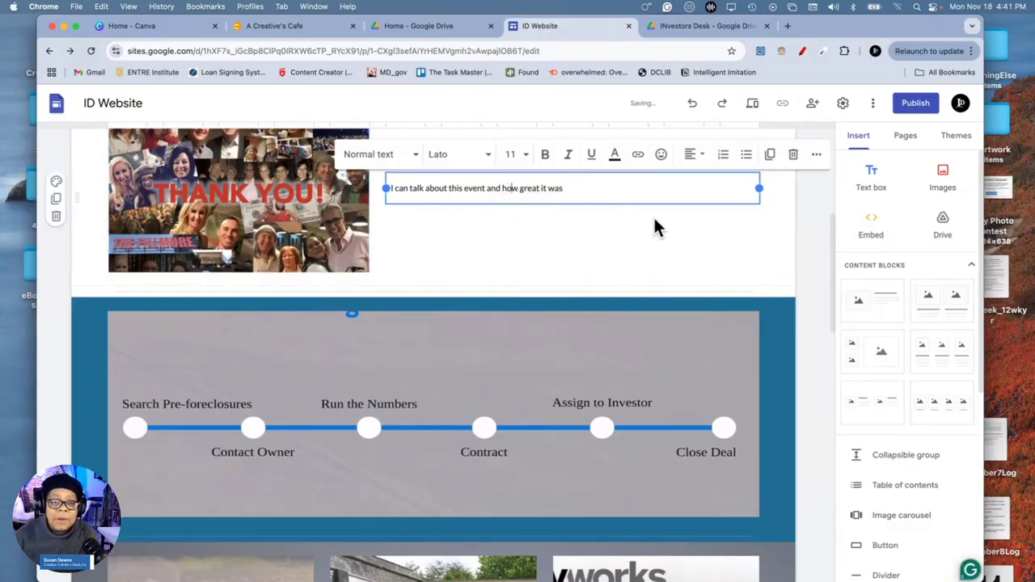
pyautogui.click(684, 234)
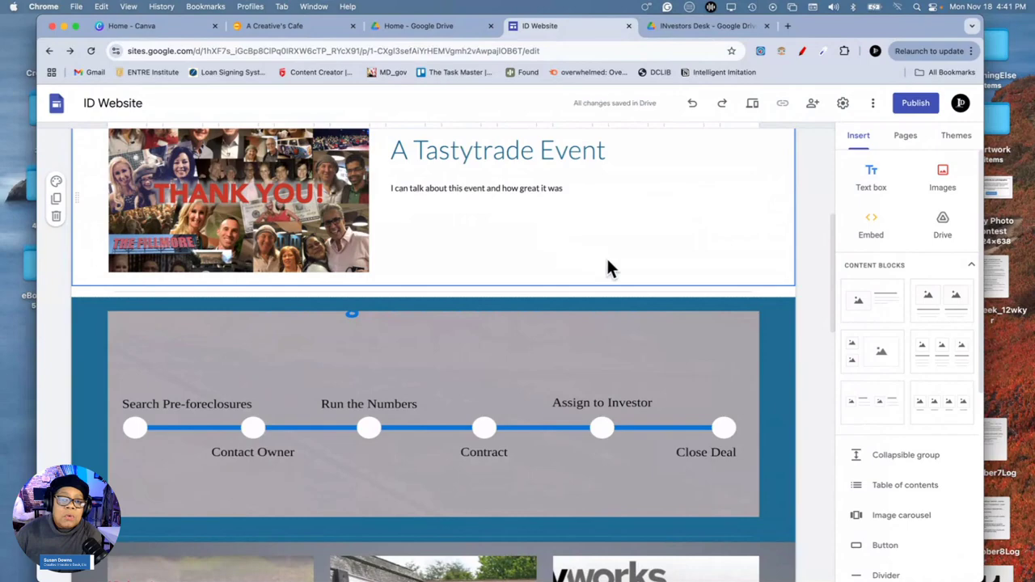
pyautogui.scroll(1, 709, 239)
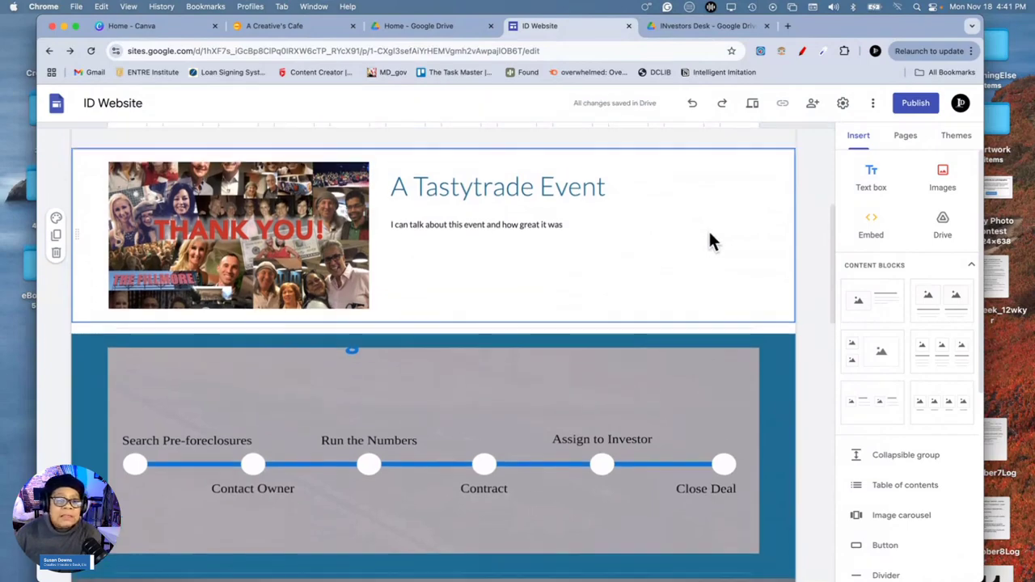
pyautogui.scroll(1, 710, 235)
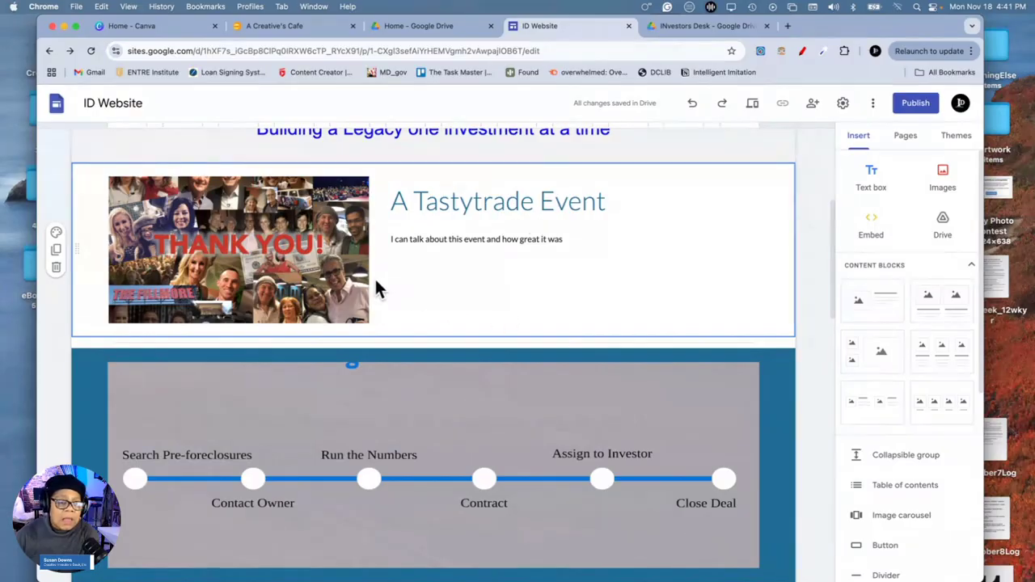
# Set the section color of the Tastytrade Event content block to Style 3
pyautogui.click(58, 236)
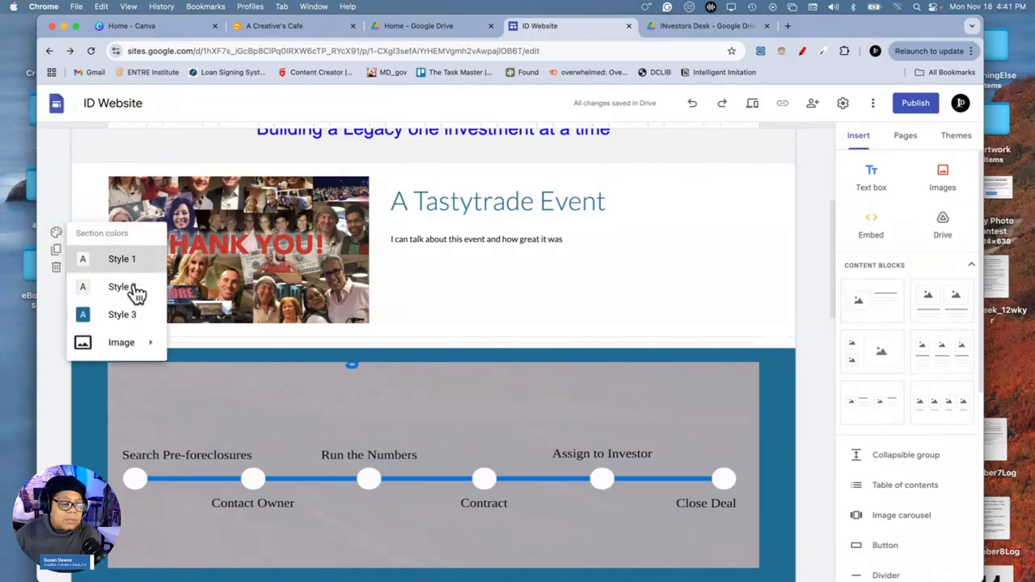
pyautogui.click(121, 319)
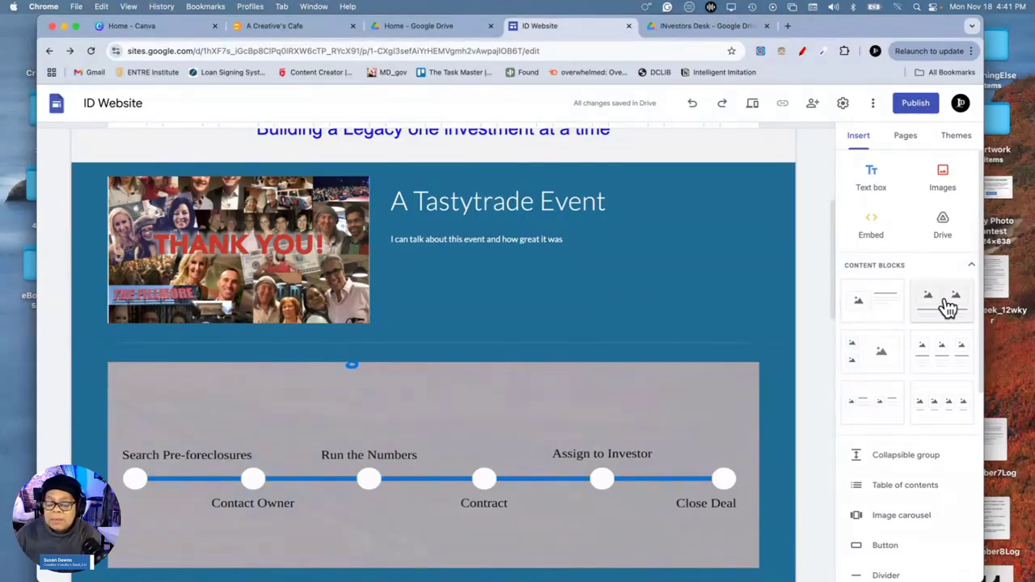
# Delete the divider between the Tastytrade Event block and the process timeline, and insert a new divider in the same place
pyautogui.scroll(-1, 943, 305)
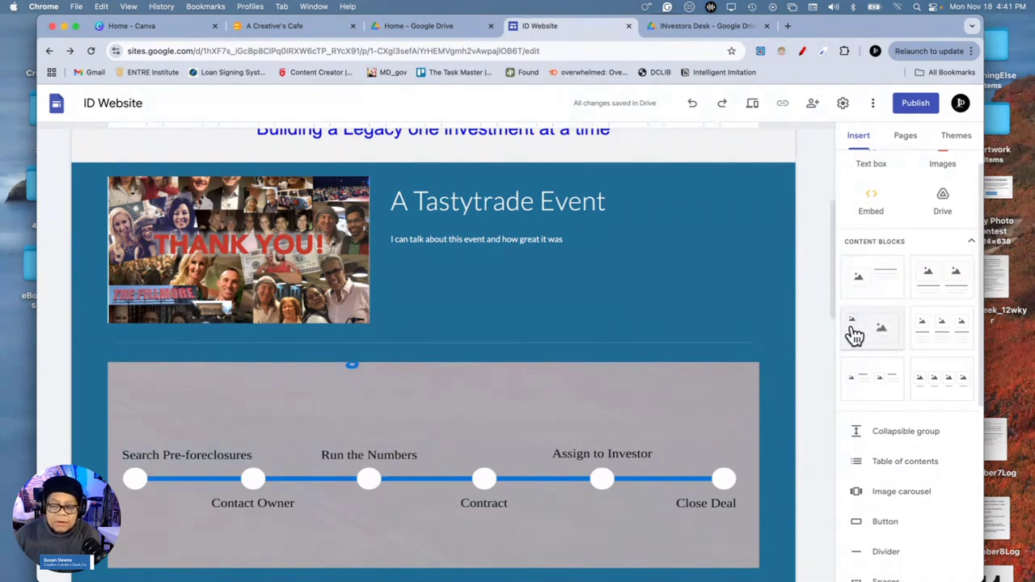
pyautogui.scroll(-3, 865, 337)
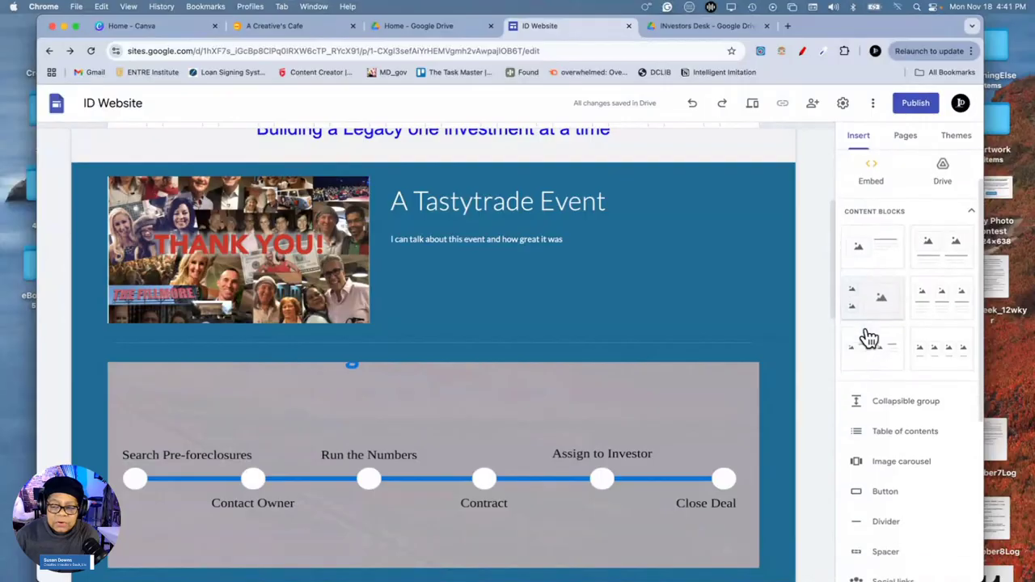
pyautogui.scroll(-4, 868, 338)
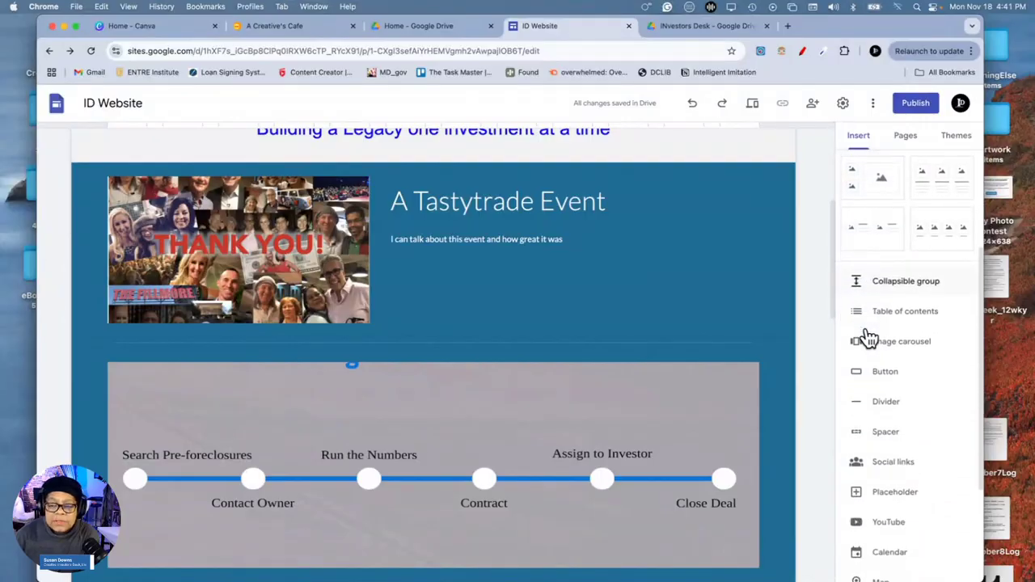
pyautogui.scroll(-1, 927, 337)
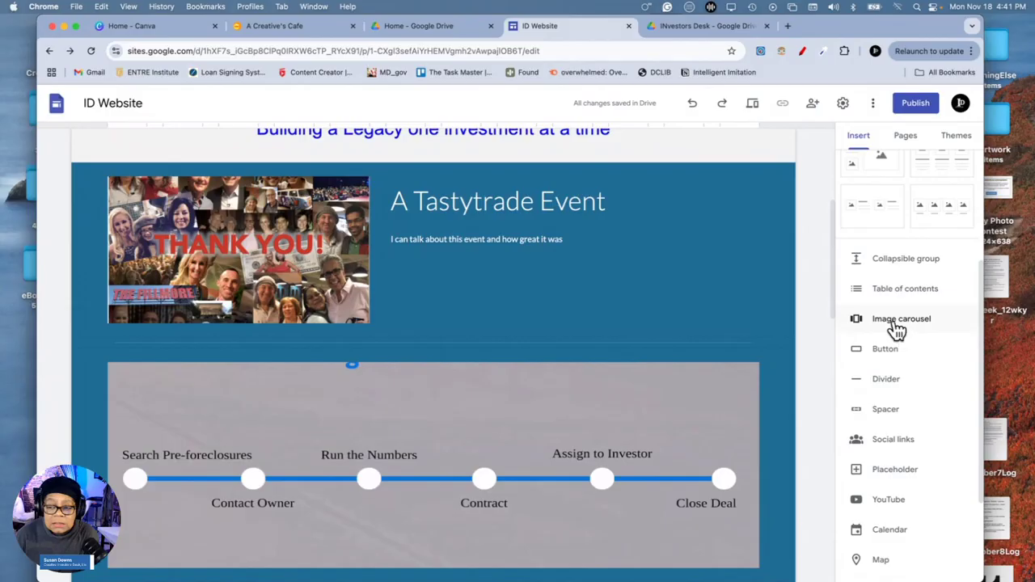
pyautogui.scroll(-2, 904, 326)
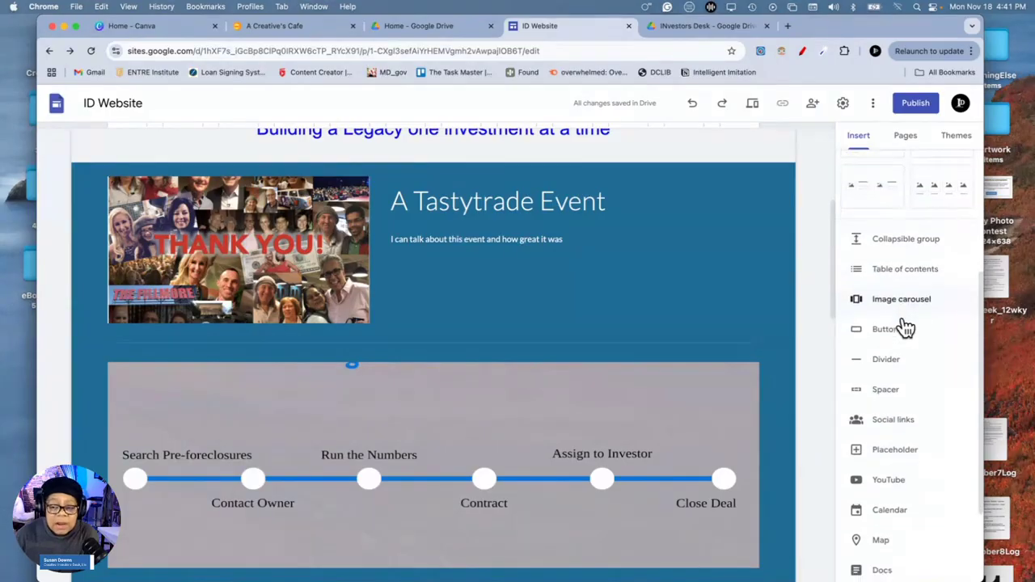
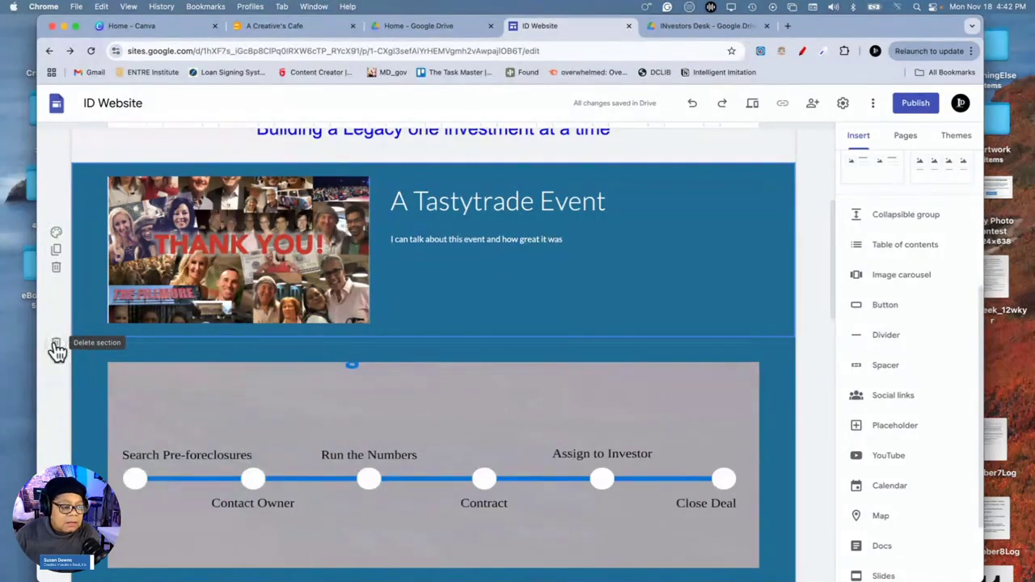
pyautogui.click(56, 345)
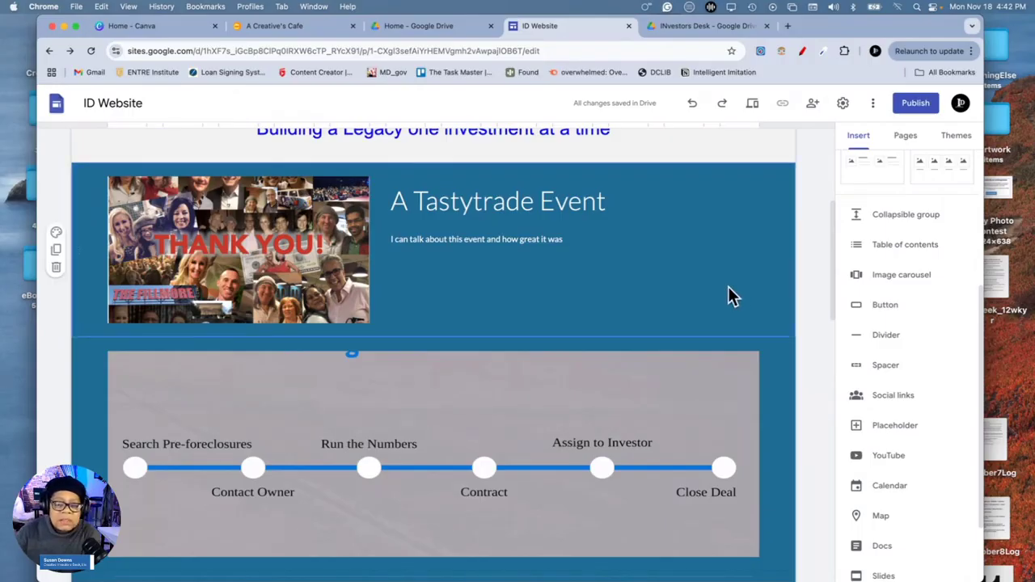
pyautogui.click(780, 404)
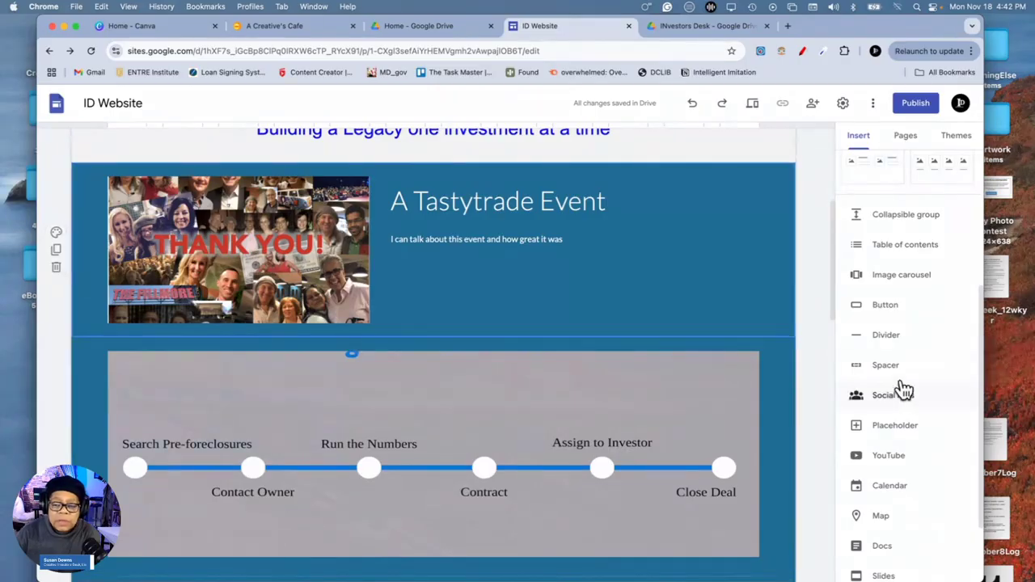
pyautogui.click(887, 339)
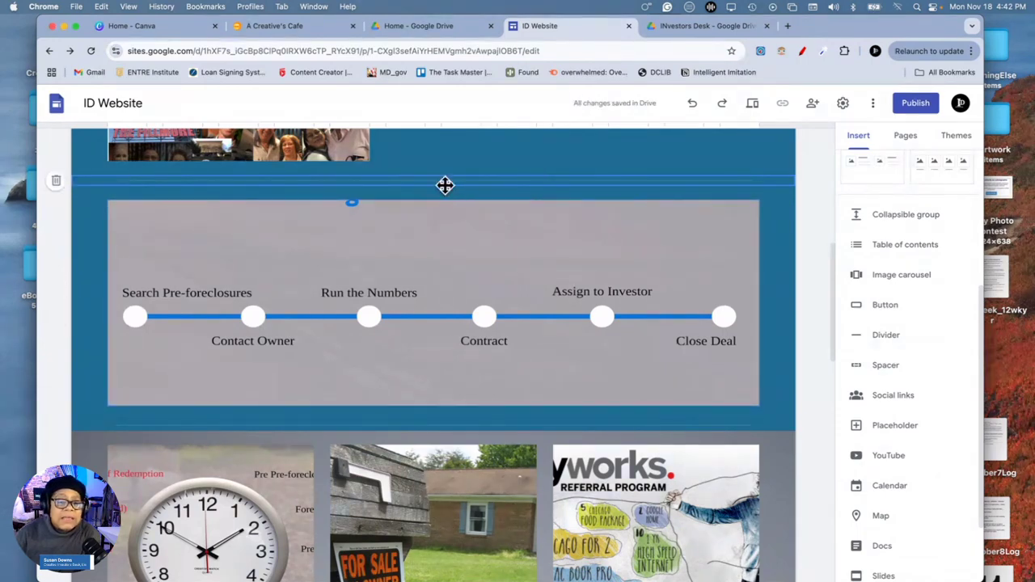
# Change the section colors of the "A Tastytrade Event" section to Style 2
pyautogui.scroll(3, 451, 178)
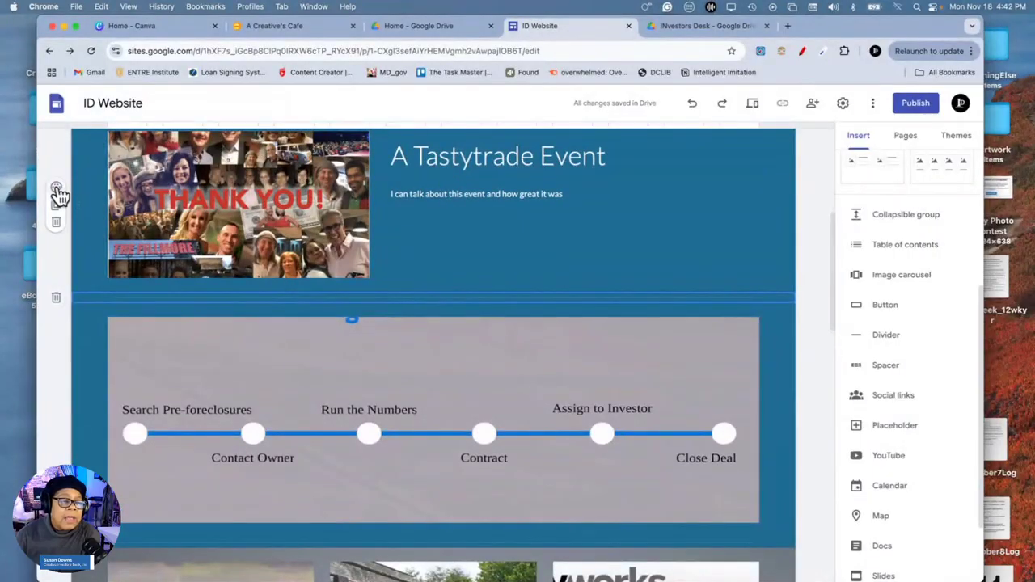
pyautogui.click(55, 187)
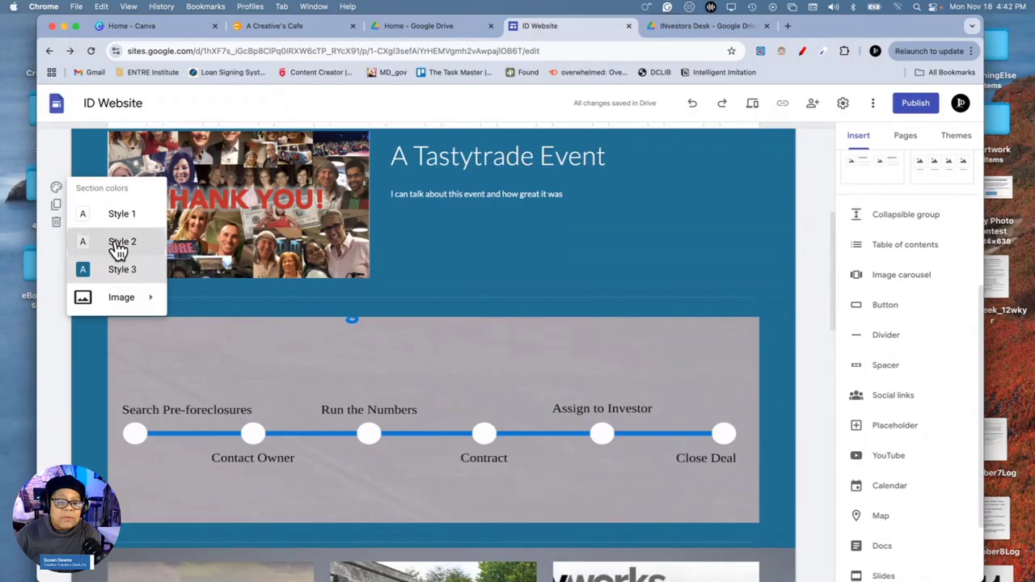
pyautogui.click(119, 241)
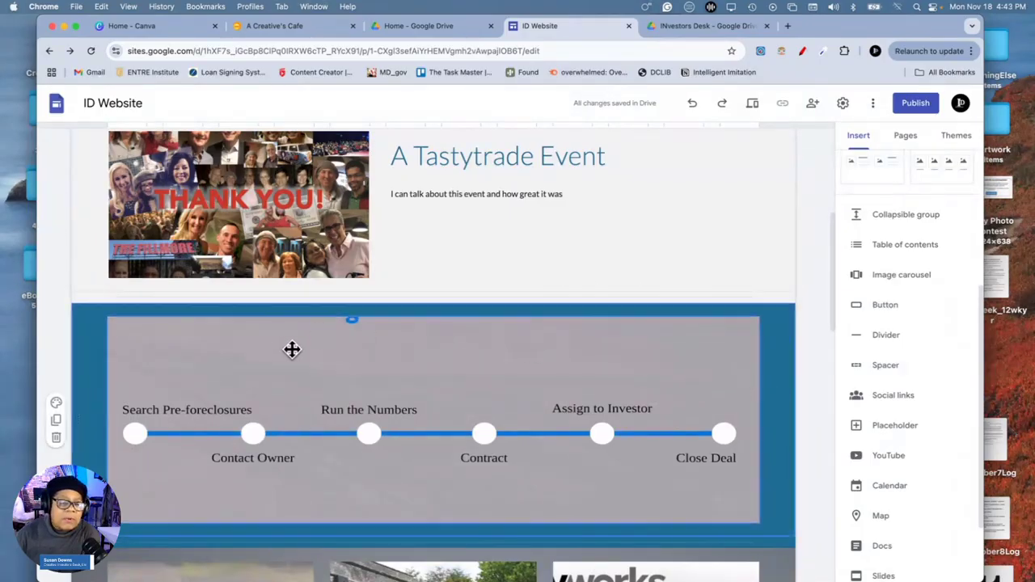
# Insert the "Small Exchange 3" image from the recent Google Drive images as a new section above the pre-foreclosure timeline
pyautogui.scroll(-1, 276, 343)
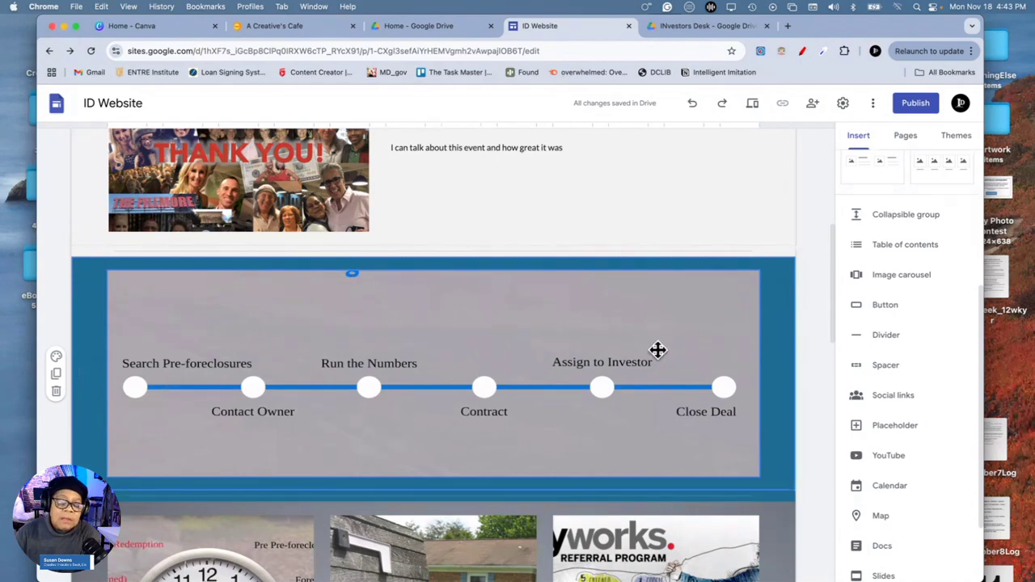
pyautogui.scroll(3, 817, 350)
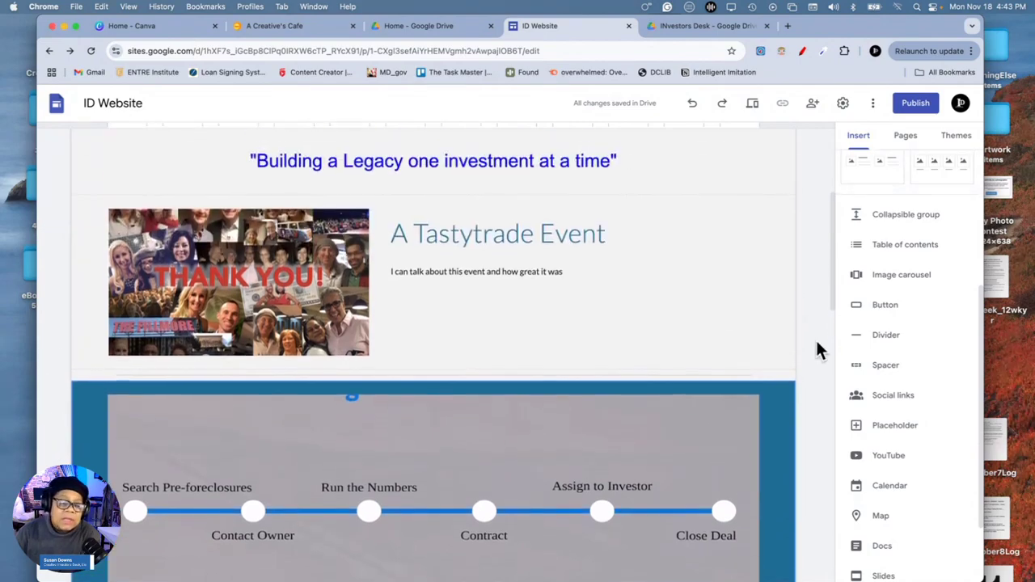
pyautogui.scroll(1, 817, 350)
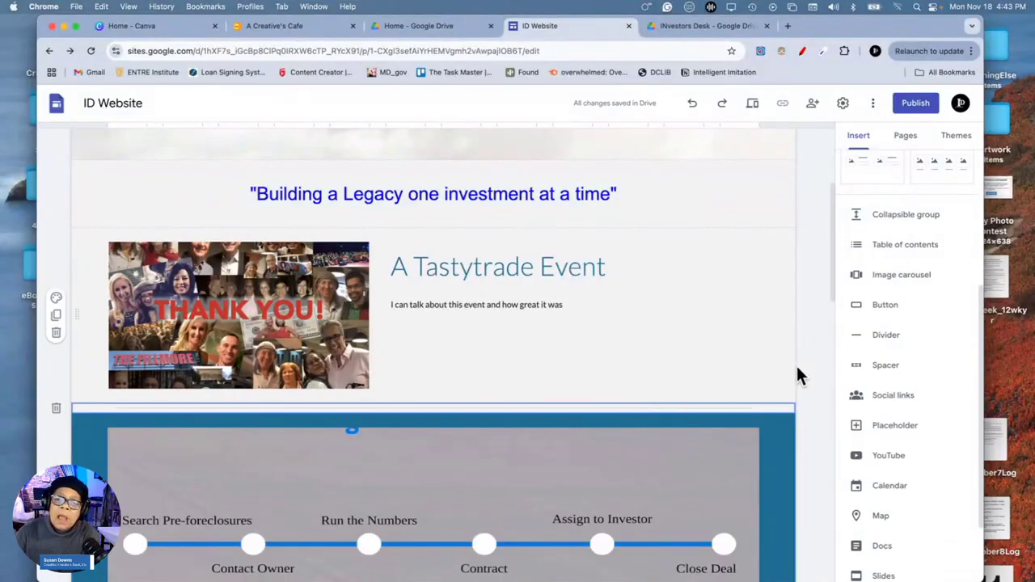
pyautogui.scroll(2, 907, 267)
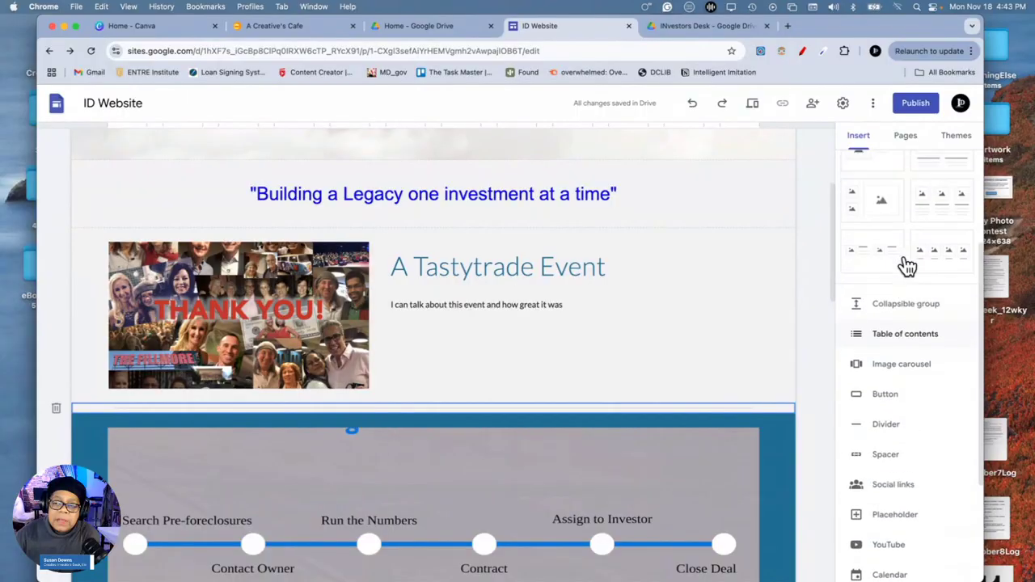
pyautogui.scroll(3, 905, 265)
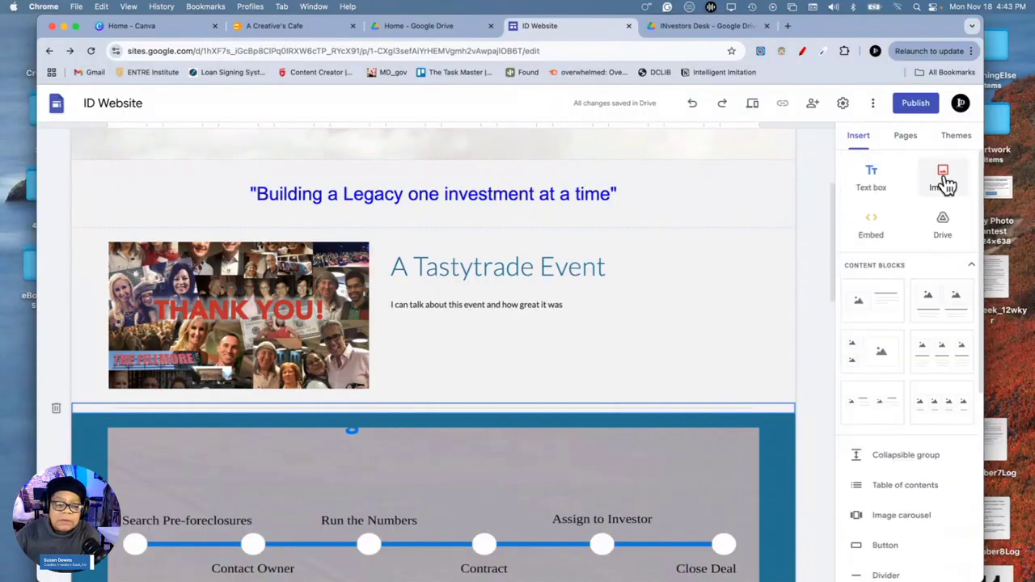
pyautogui.click(944, 184)
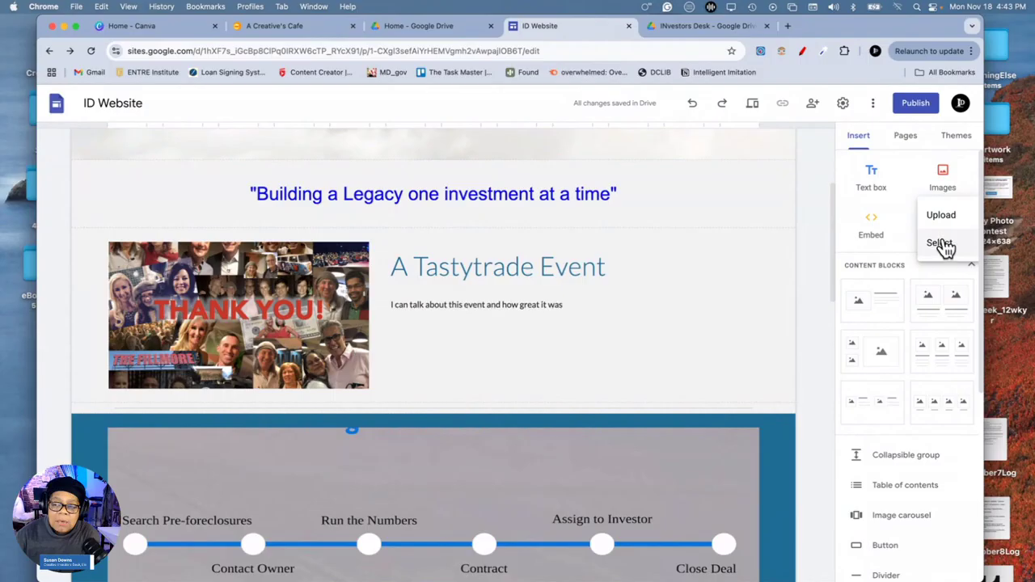
pyautogui.click(939, 244)
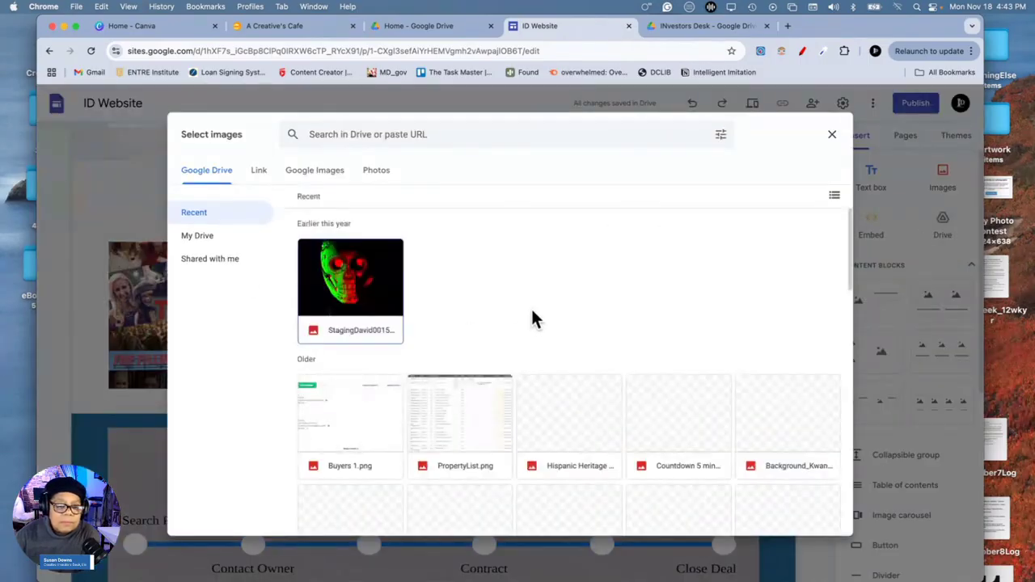
pyautogui.scroll(-5, 528, 399)
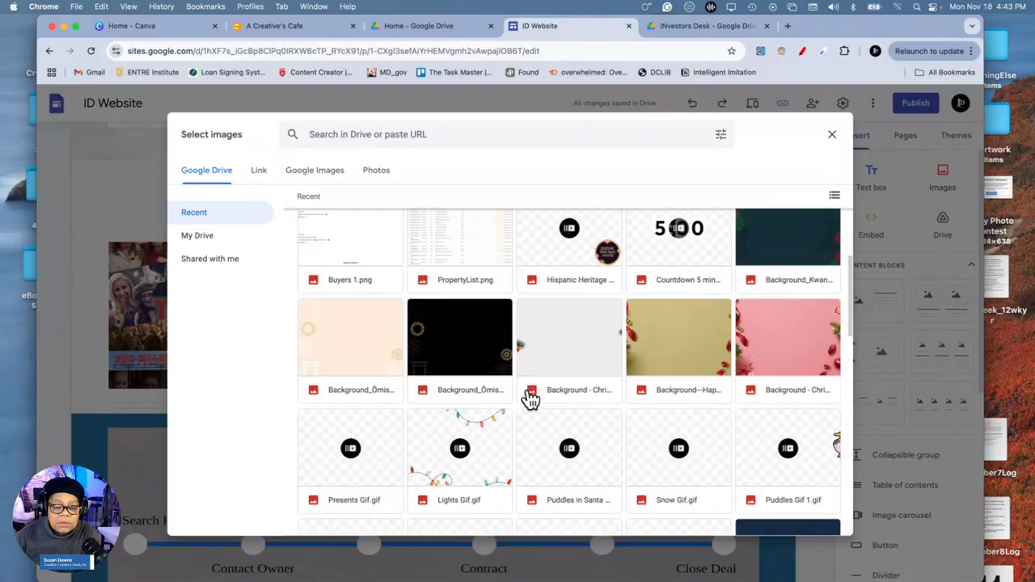
pyautogui.scroll(-5, 529, 398)
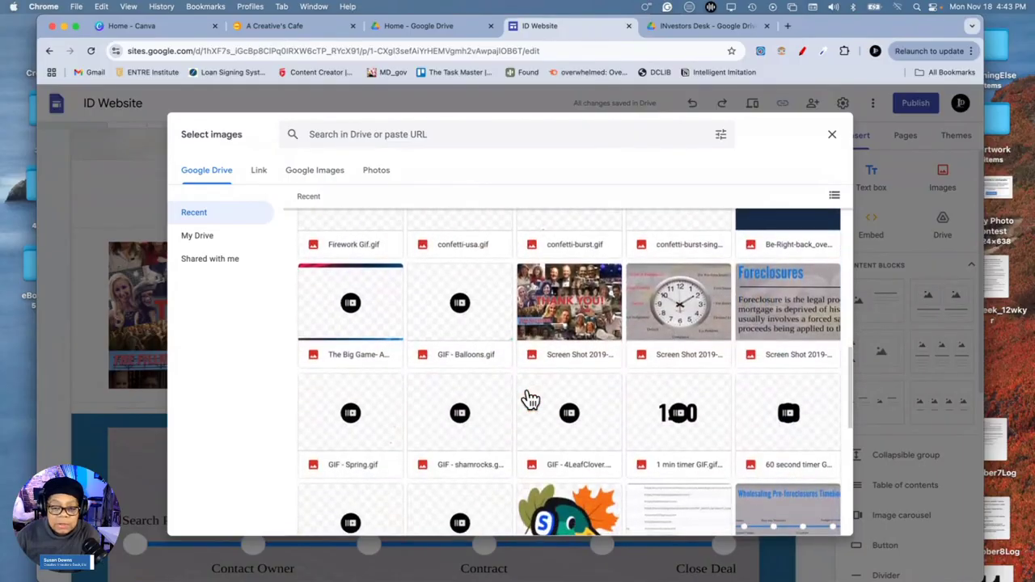
pyautogui.scroll(-5, 528, 399)
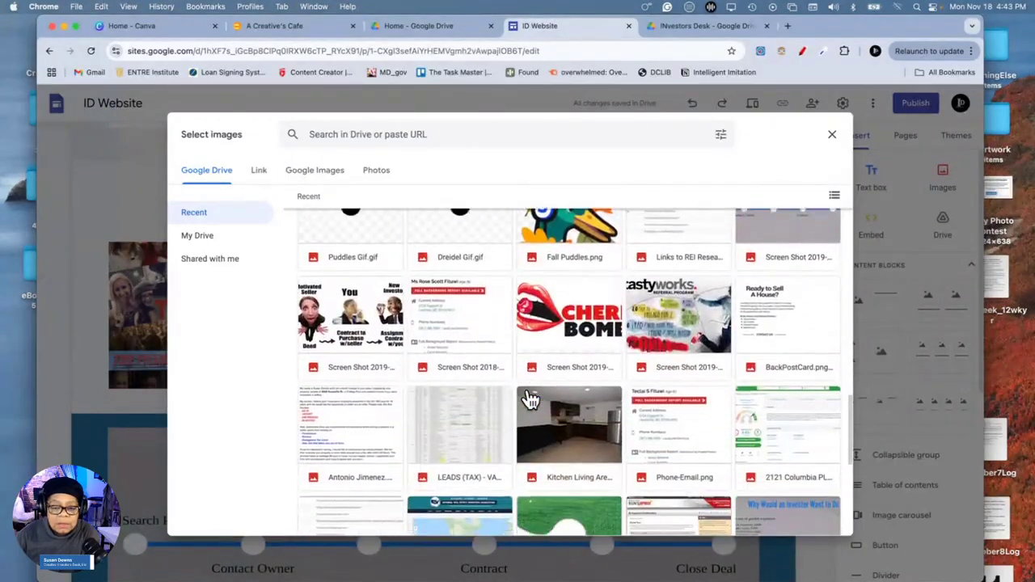
pyautogui.scroll(-3, 528, 399)
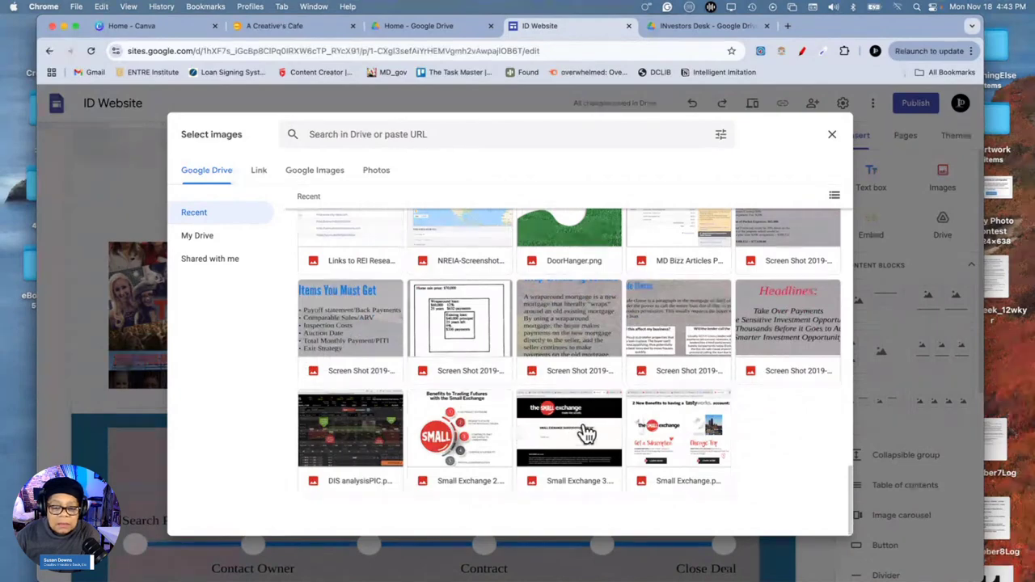
pyautogui.click(579, 431)
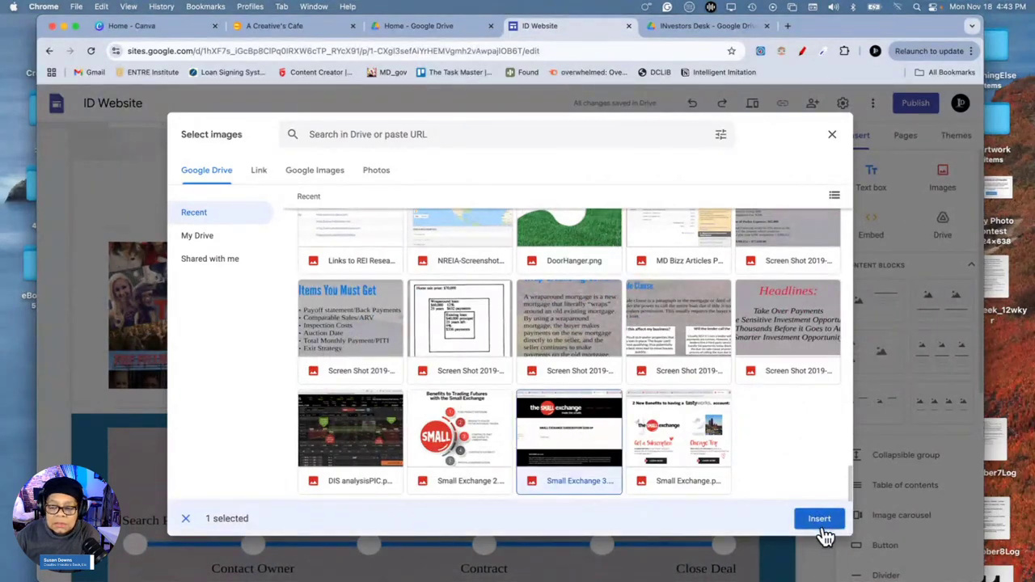
pyautogui.click(819, 522)
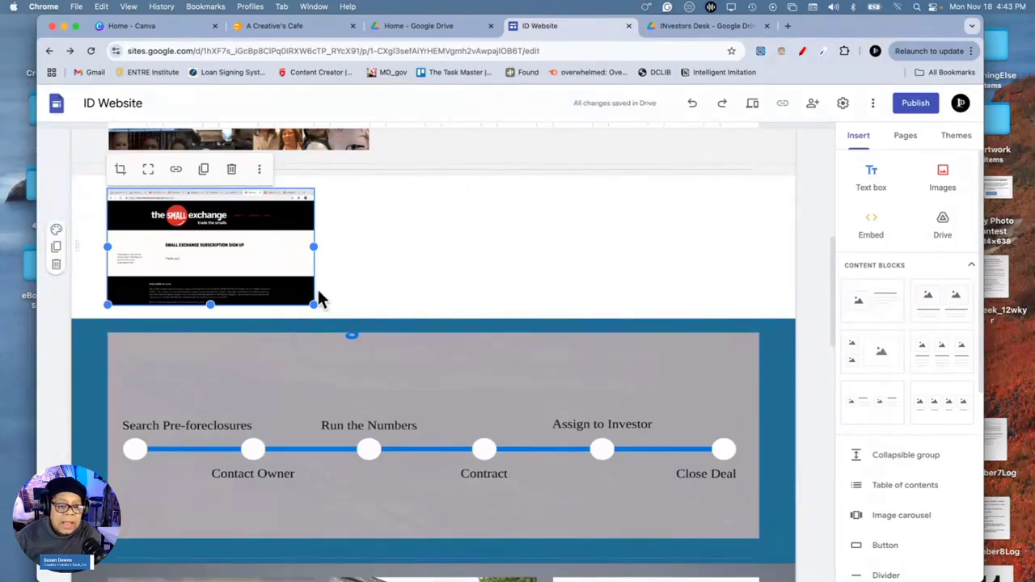
# Enlarge the Small Exchange image to the full content width and extend its height to show the logo header and disclaimer
pyautogui.moveTo(312, 303); pyautogui.dragTo(769, 284)
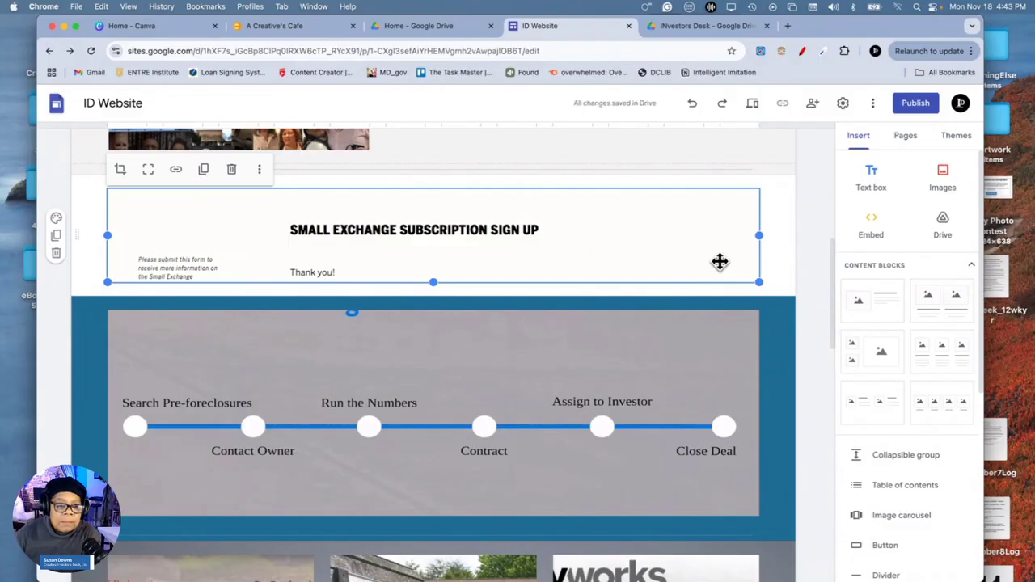
pyautogui.scroll(2, 720, 261)
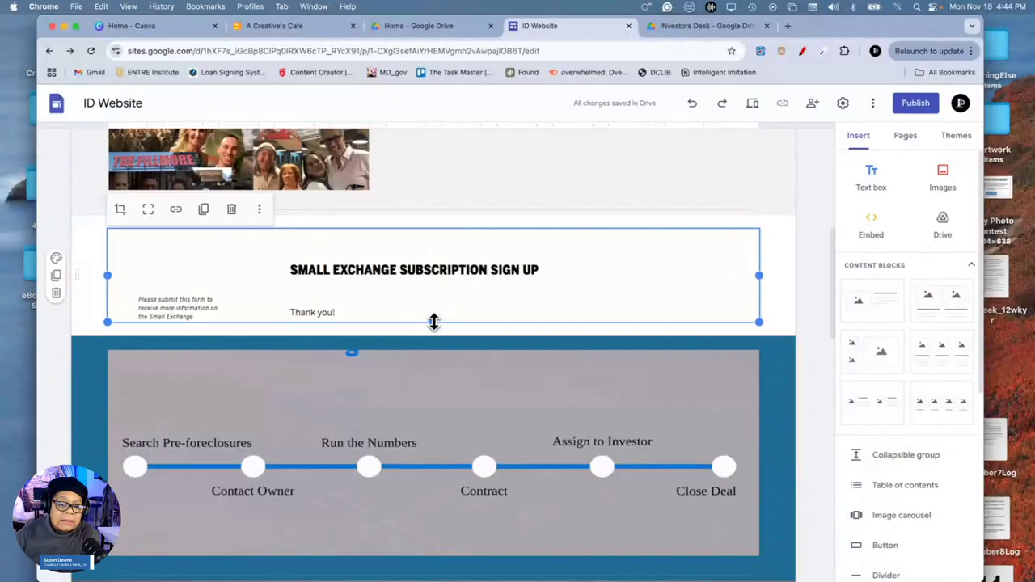
pyautogui.moveTo(432, 322); pyautogui.dragTo(415, 522)
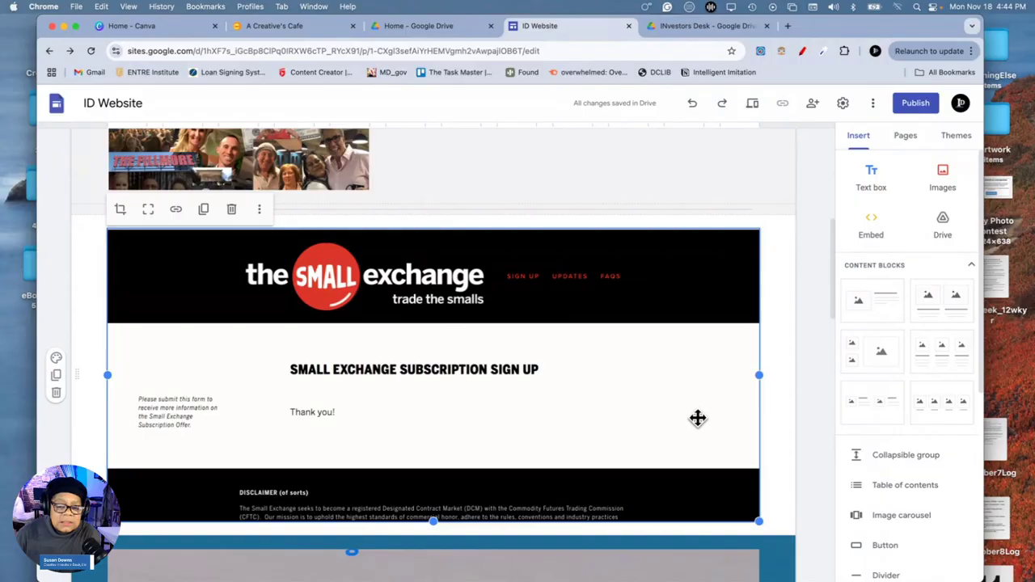
pyautogui.scroll(-3, 724, 458)
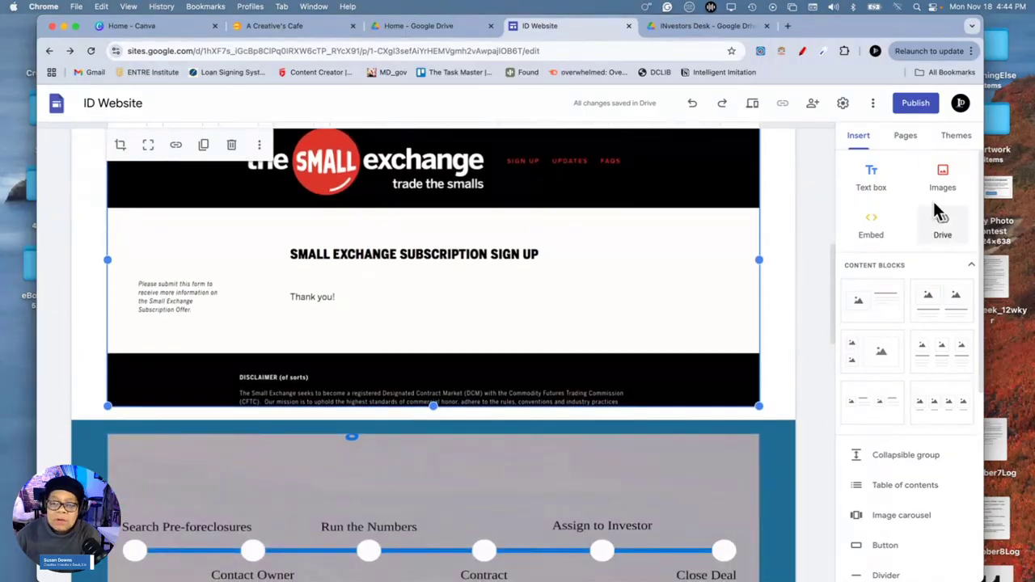
pyautogui.scroll(1, 538, 221)
pyautogui.scroll(4, 540, 222)
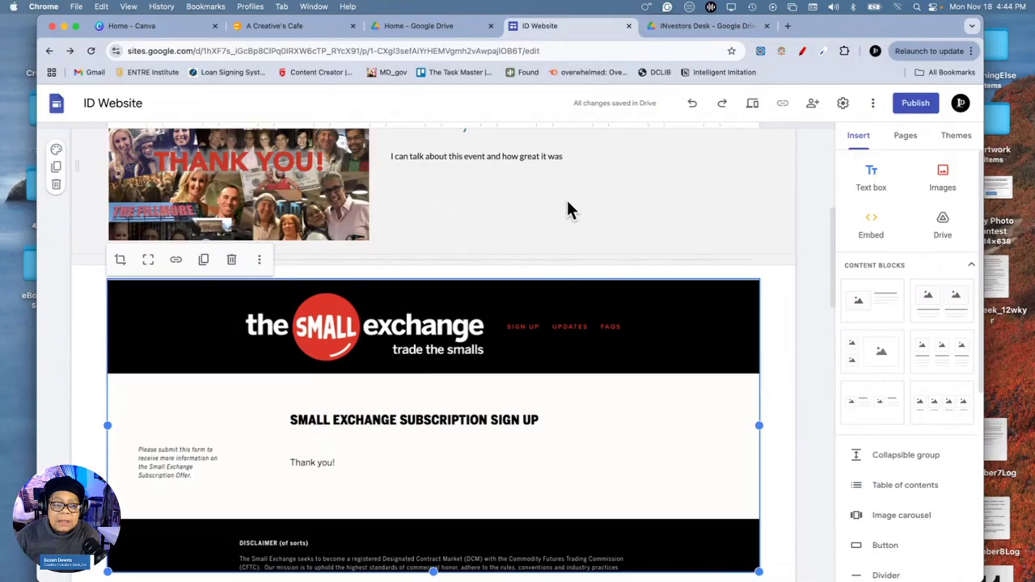
pyautogui.click(566, 253)
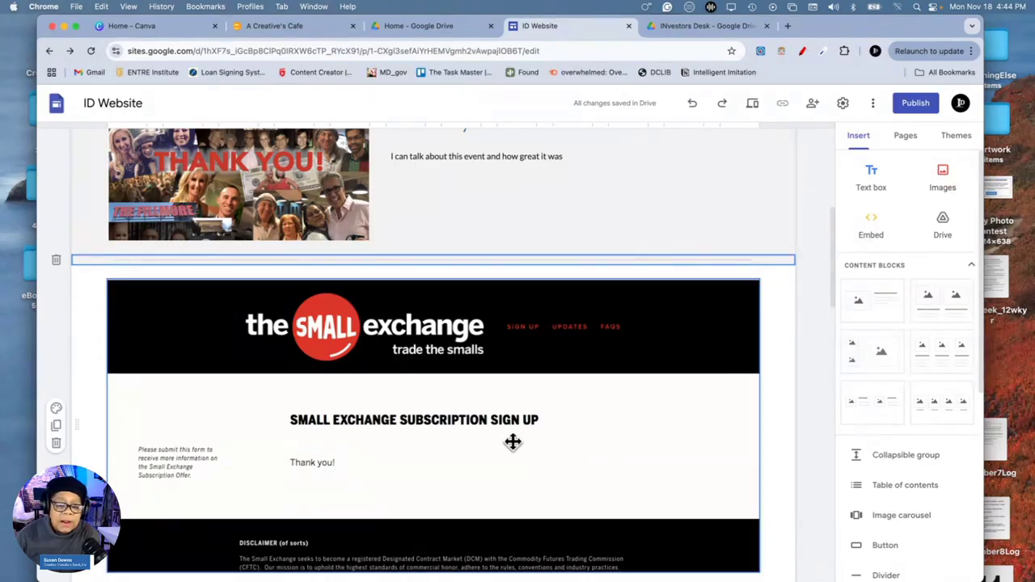
# Set the Small Exchange section's background to a plain black image found by searching Google Images for "Pure Black background"
pyautogui.scroll(-2, 515, 441)
pyautogui.scroll(-2, 514, 442)
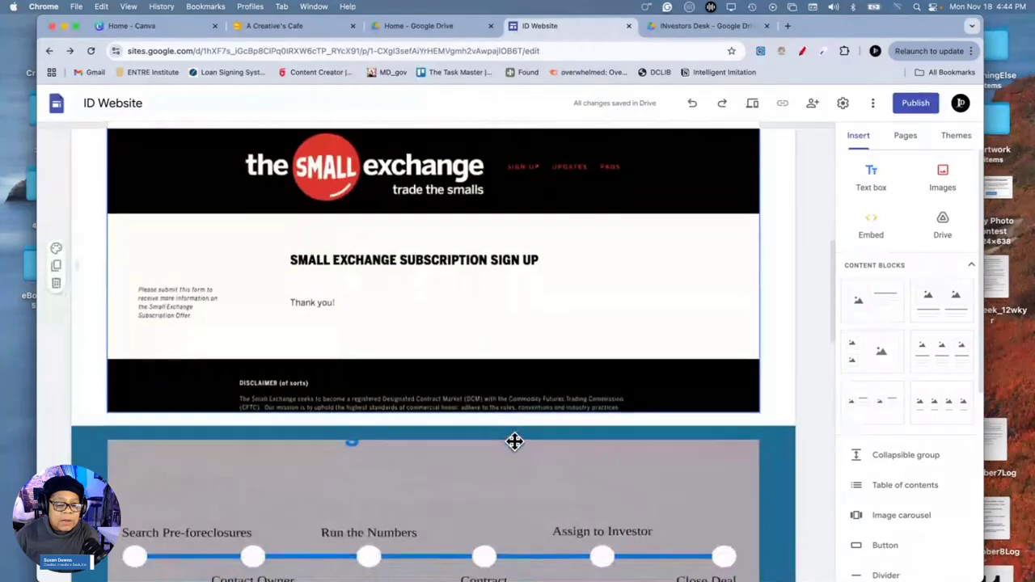
pyautogui.scroll(4, 514, 442)
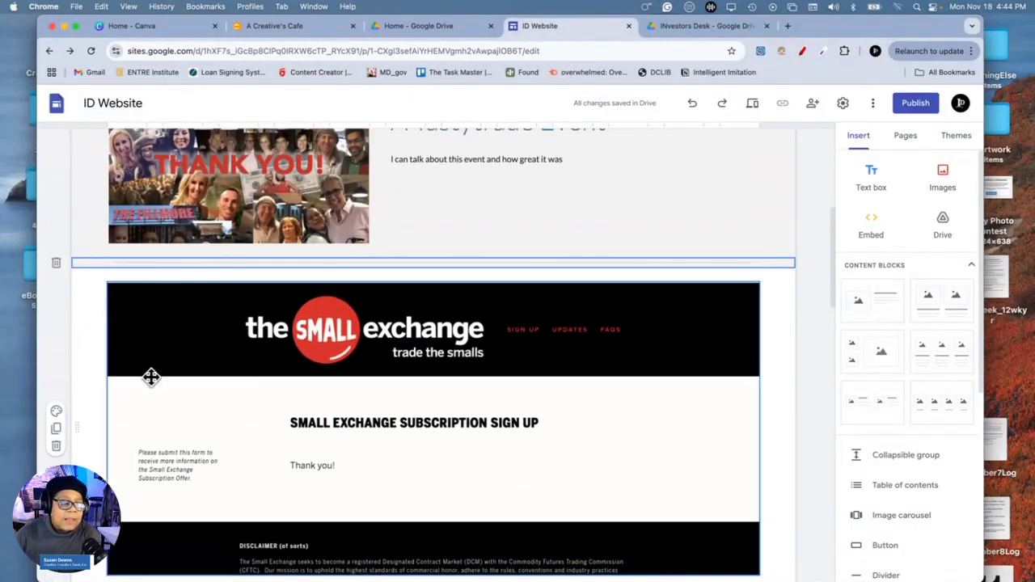
pyautogui.click(57, 412)
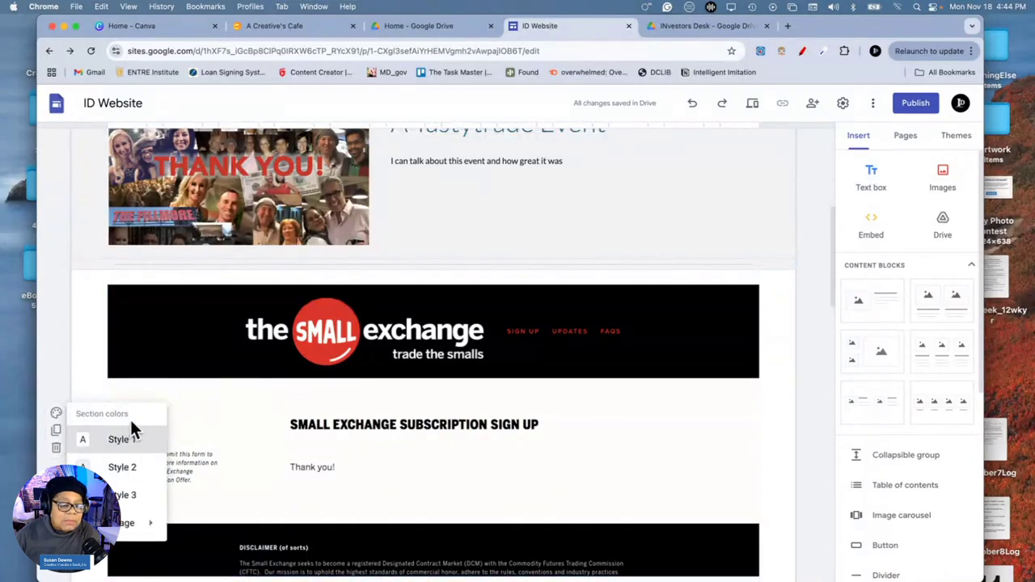
pyautogui.moveTo(134, 523)
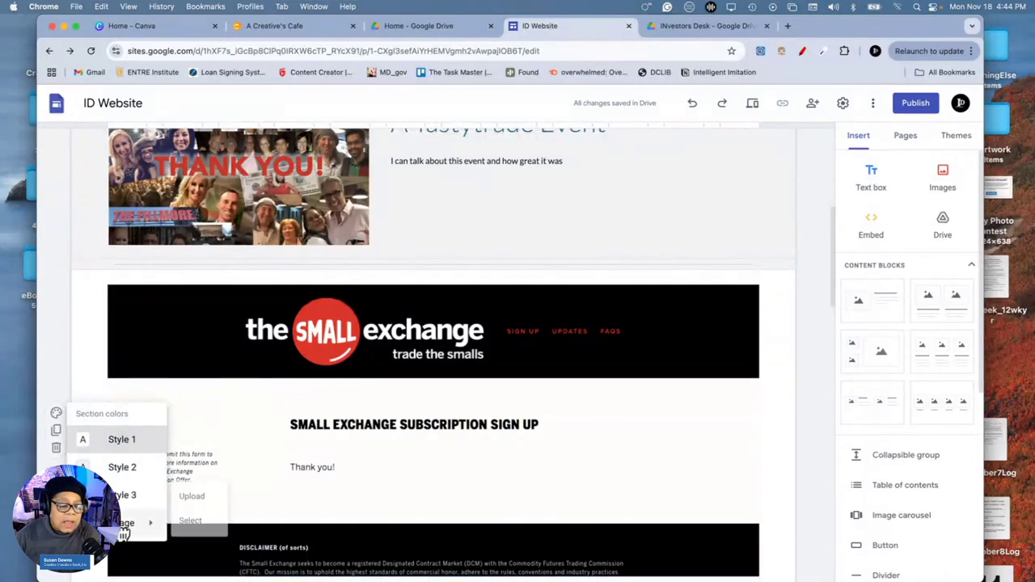
pyautogui.click(189, 522)
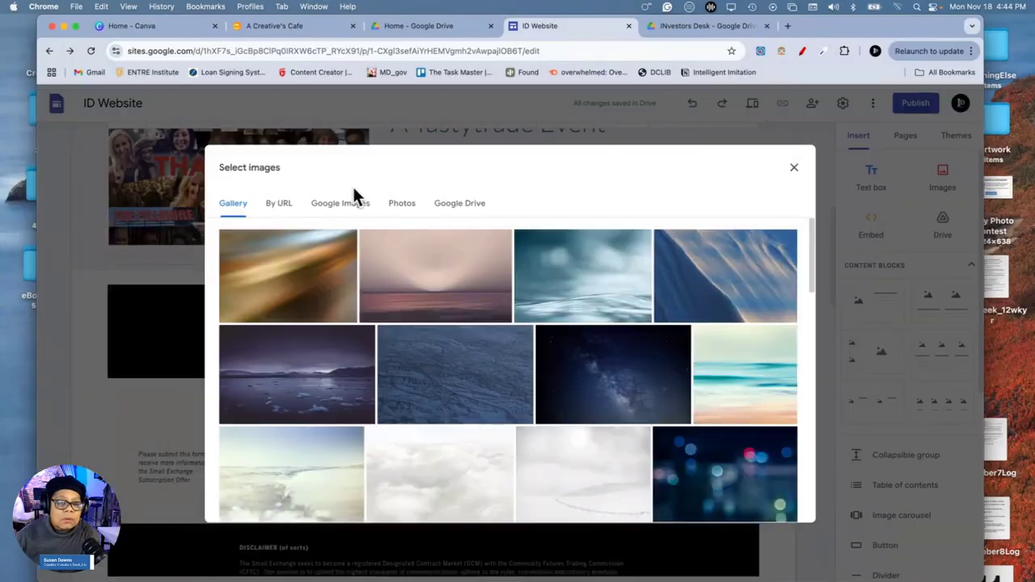
pyautogui.click(358, 209)
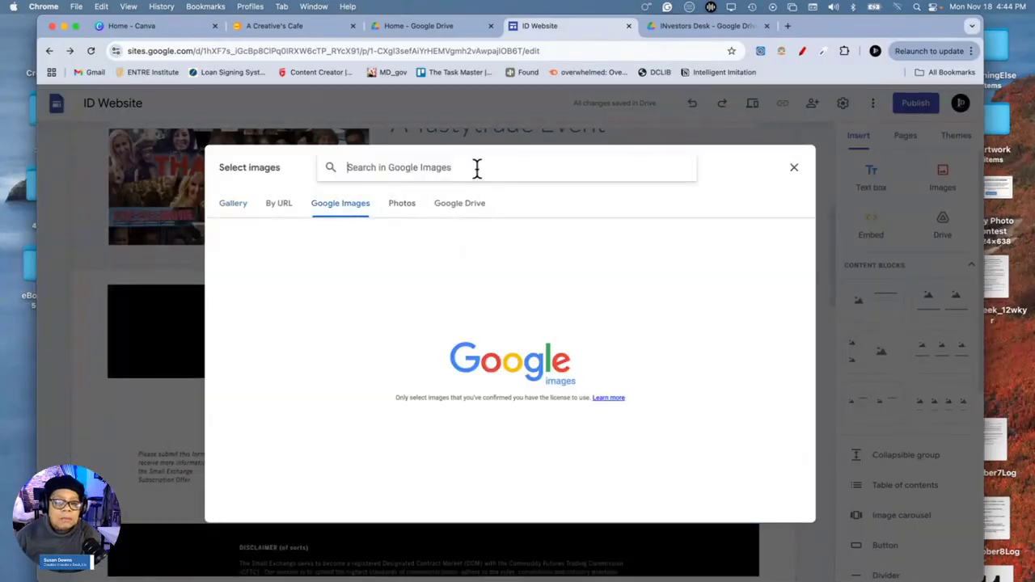
pyautogui.write('P')
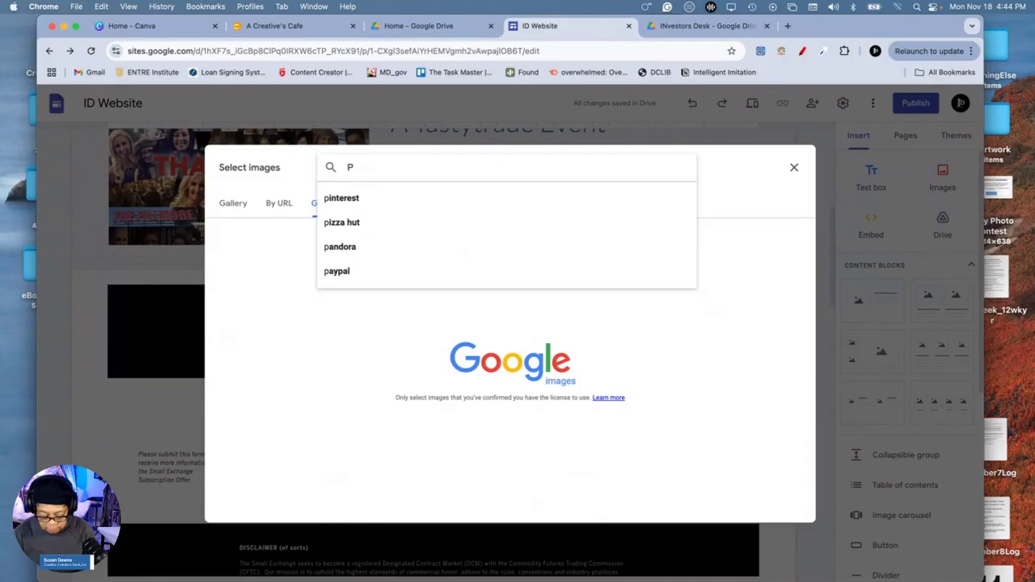
pyautogui.write('ure Bla')
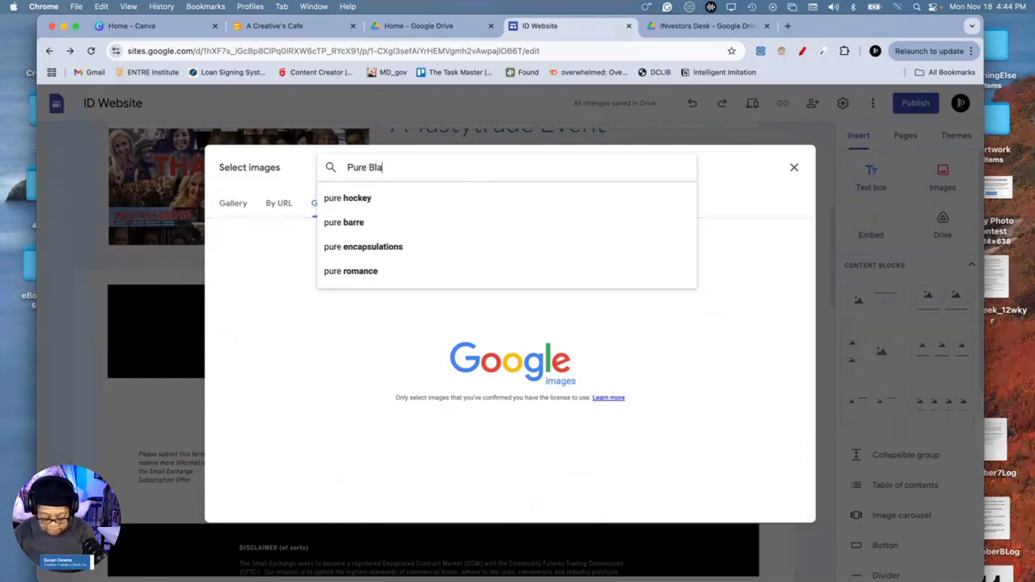
pyautogui.write('ck bac')
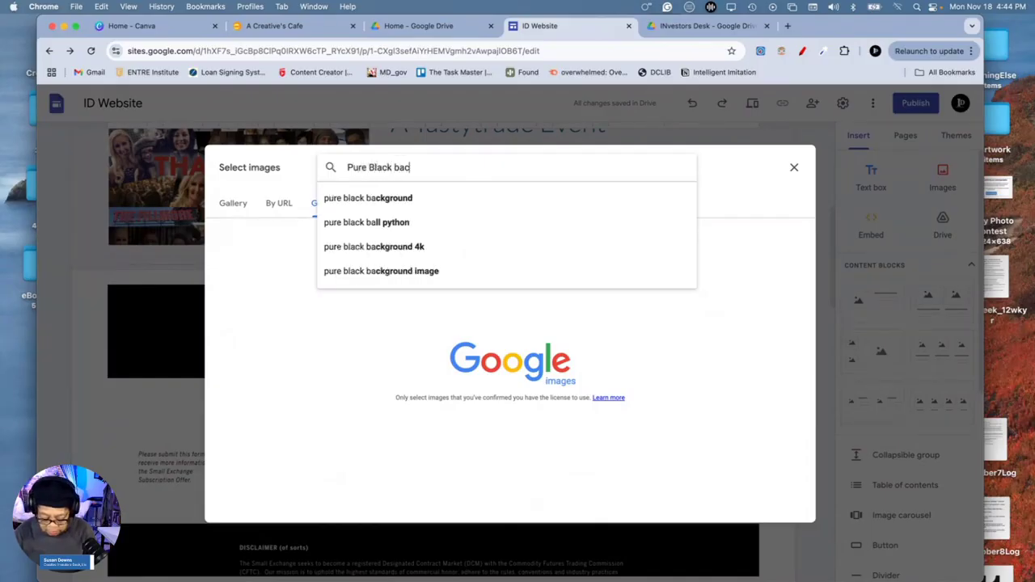
pyautogui.write('kgrou')
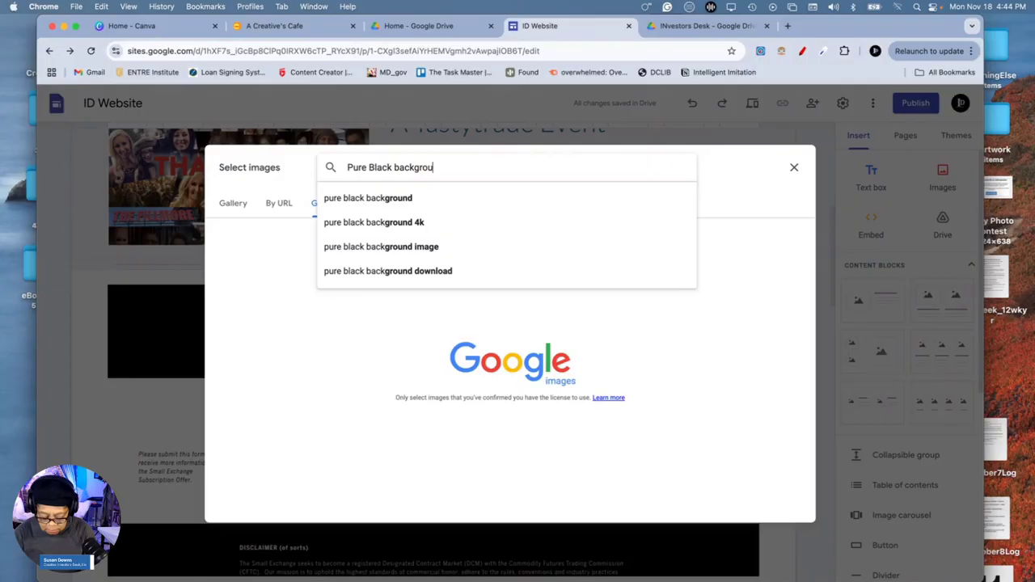
pyautogui.write('nd')
pyautogui.press('Return')
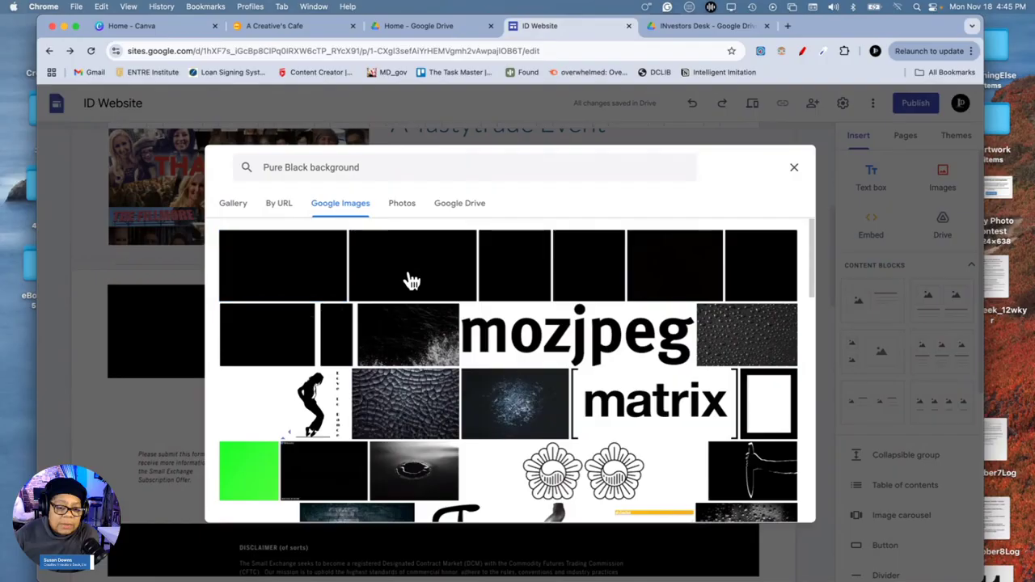
pyautogui.click(394, 271)
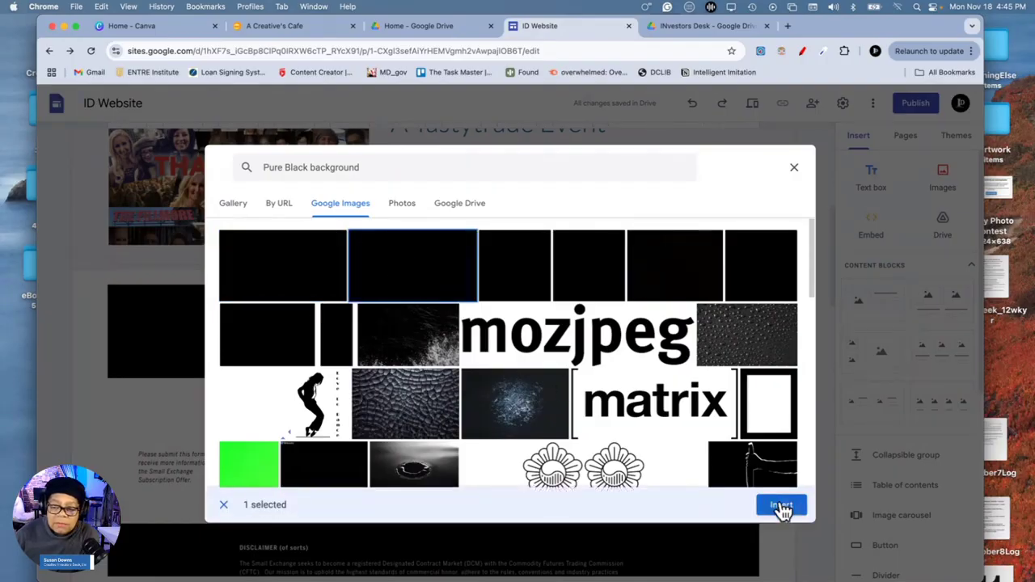
pyautogui.click(782, 507)
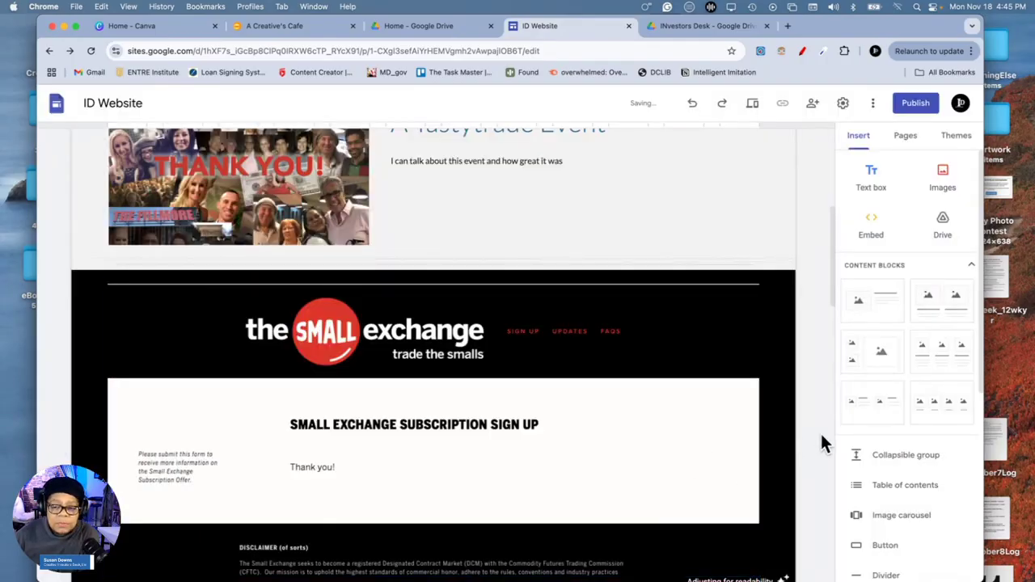
# Preview the home page at large-screen size to examine the header, Tastytrade event and Small Exchange sections
pyautogui.scroll(-3, 811, 436)
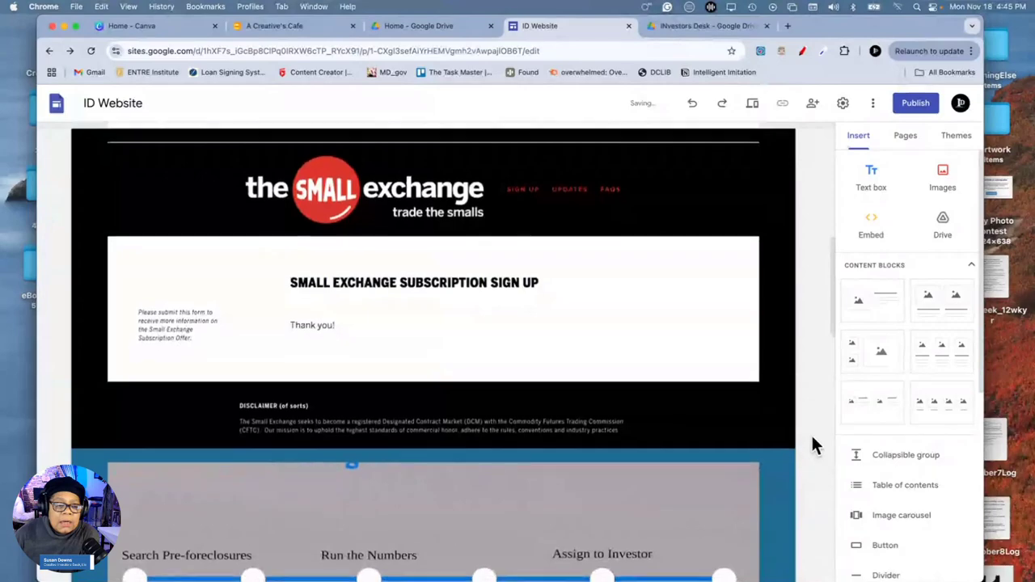
pyautogui.scroll(3, 816, 443)
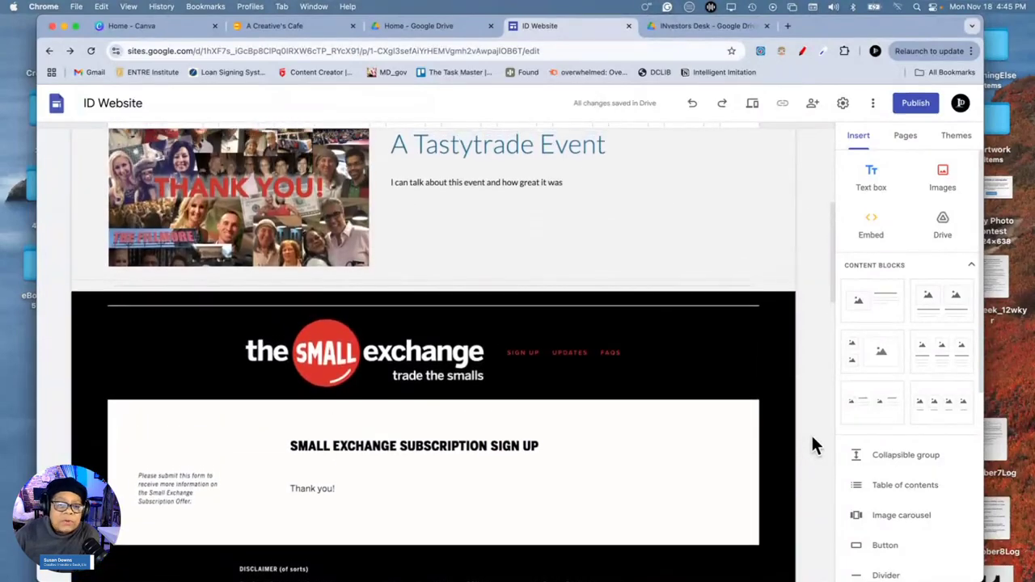
pyautogui.scroll(5, 812, 438)
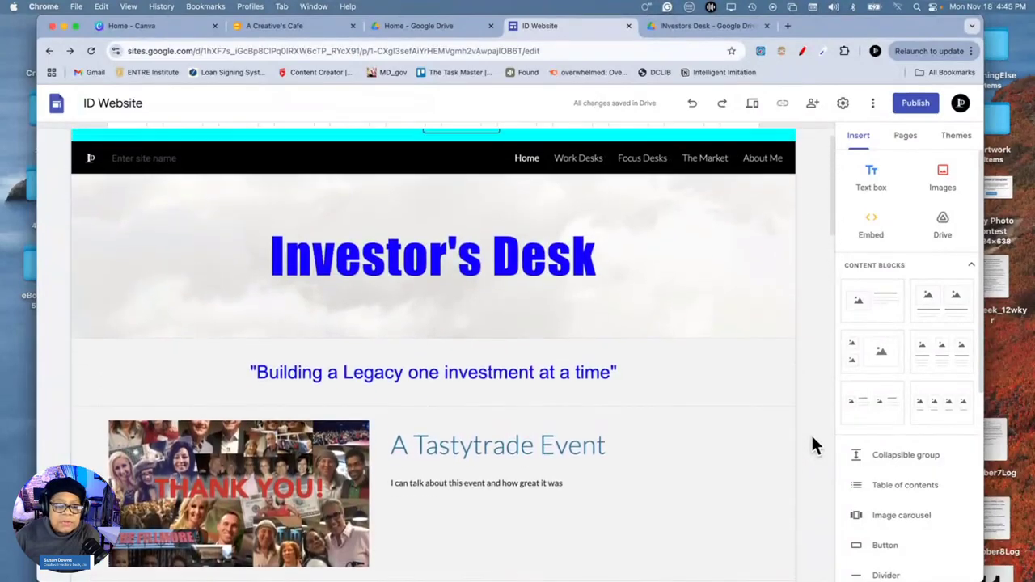
pyautogui.scroll(1, 811, 434)
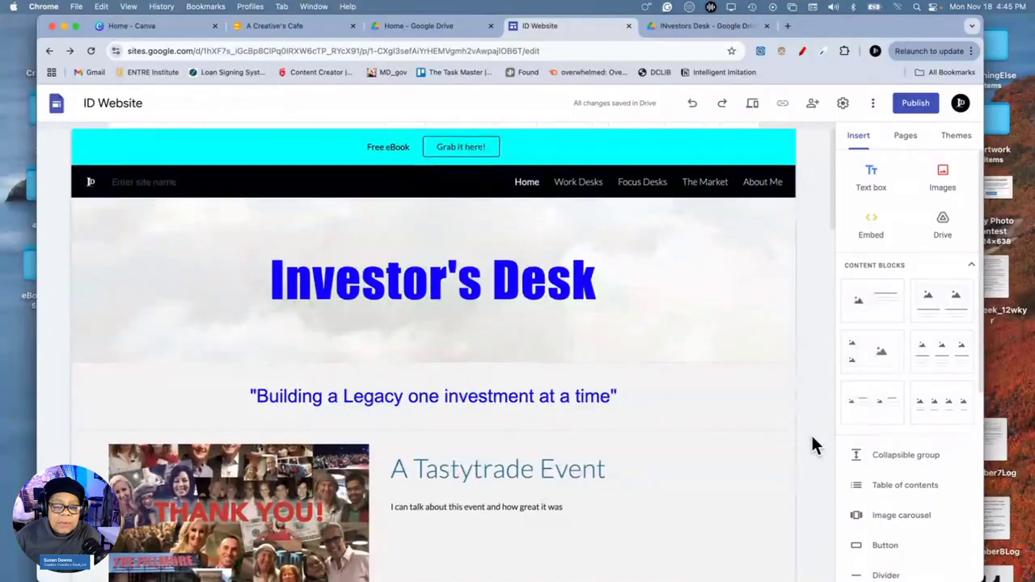
pyautogui.scroll(-3, 811, 433)
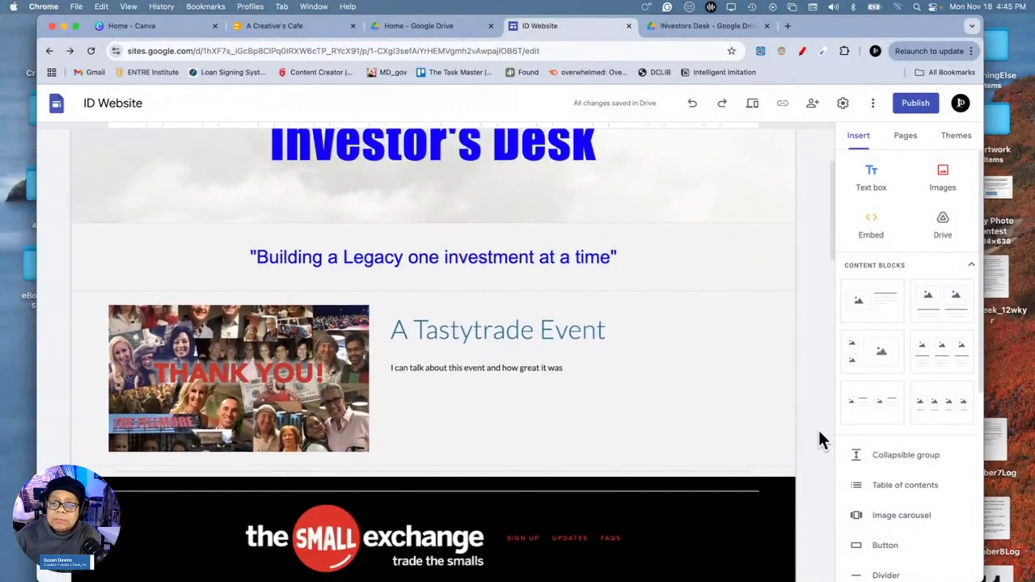
pyautogui.scroll(3, 818, 427)
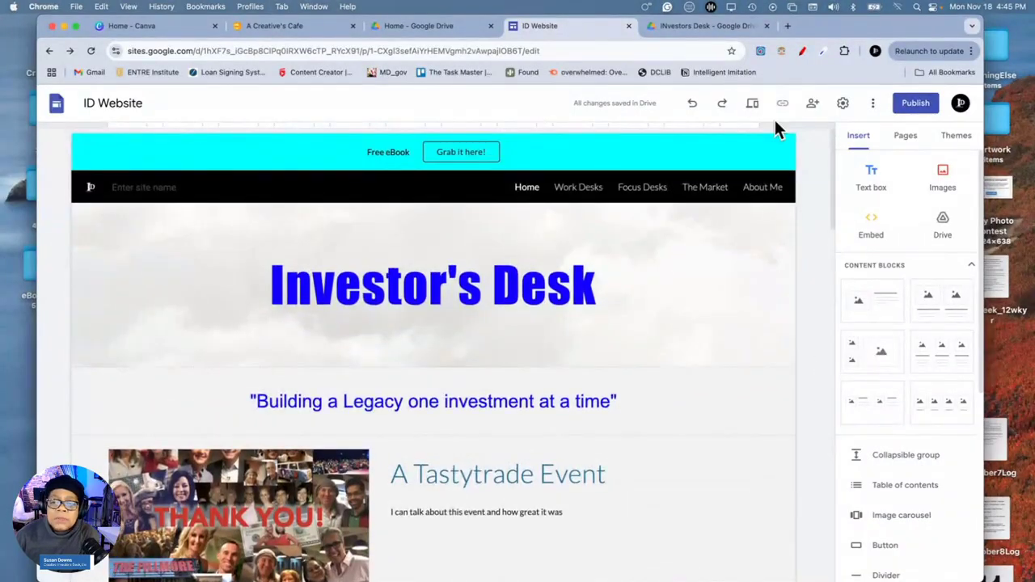
pyautogui.click(752, 105)
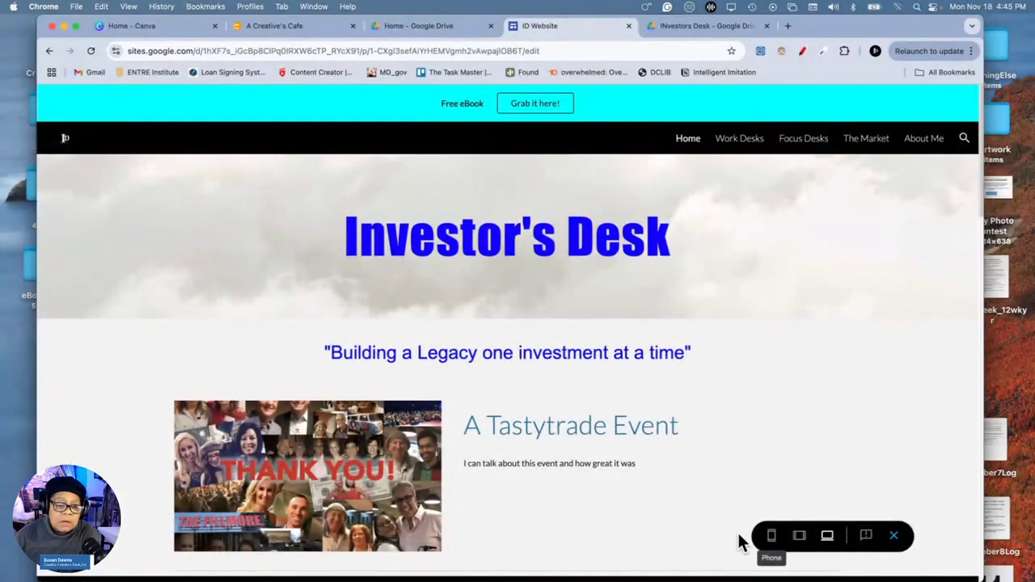
pyautogui.scroll(-5, 628, 521)
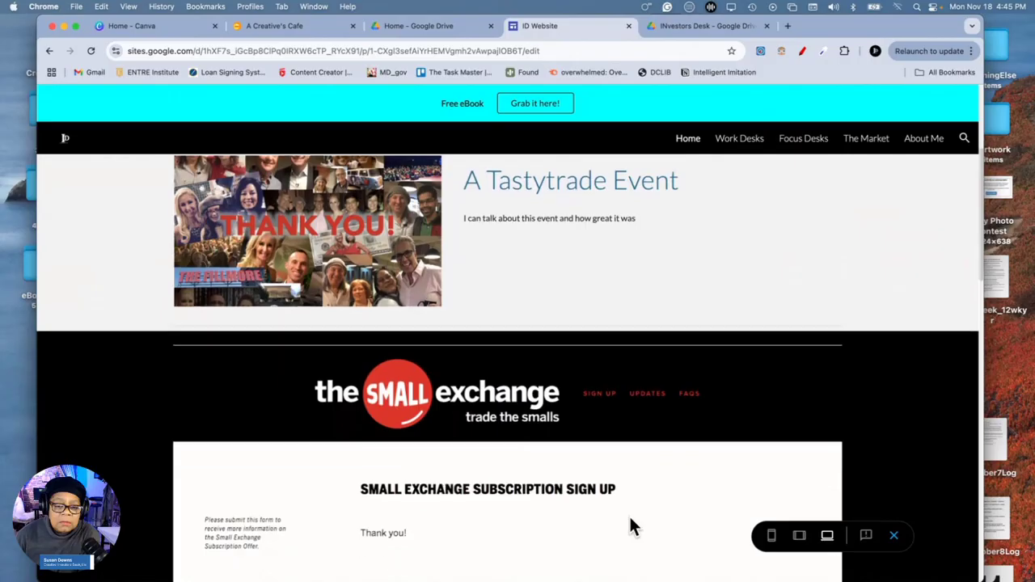
pyautogui.scroll(3, 629, 526)
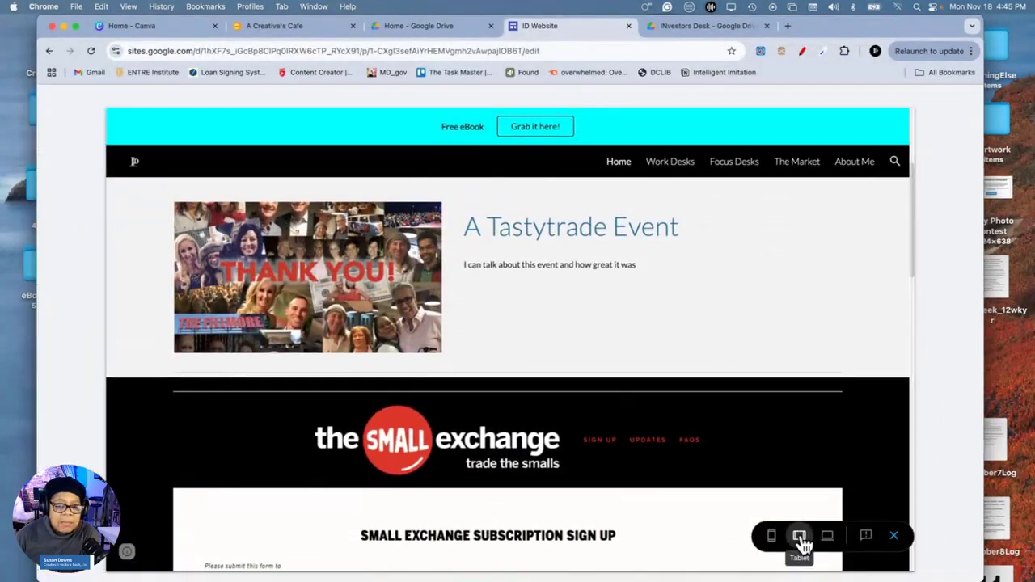
# Switch the preview to the tablet layout and examine how the home page sections stack and scale
pyautogui.click(799, 537)
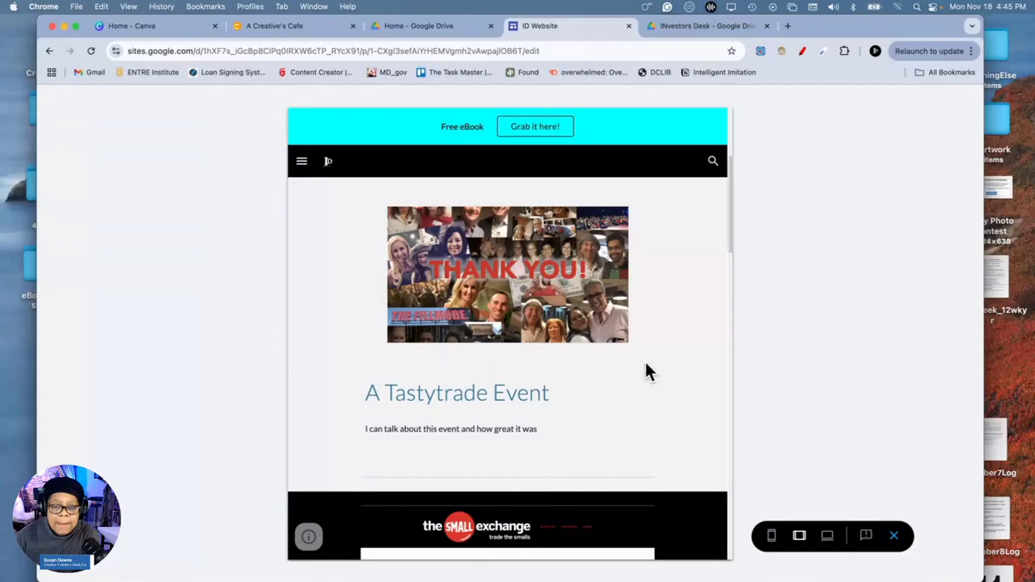
pyautogui.scroll(3, 644, 370)
pyautogui.scroll(-5, 644, 360)
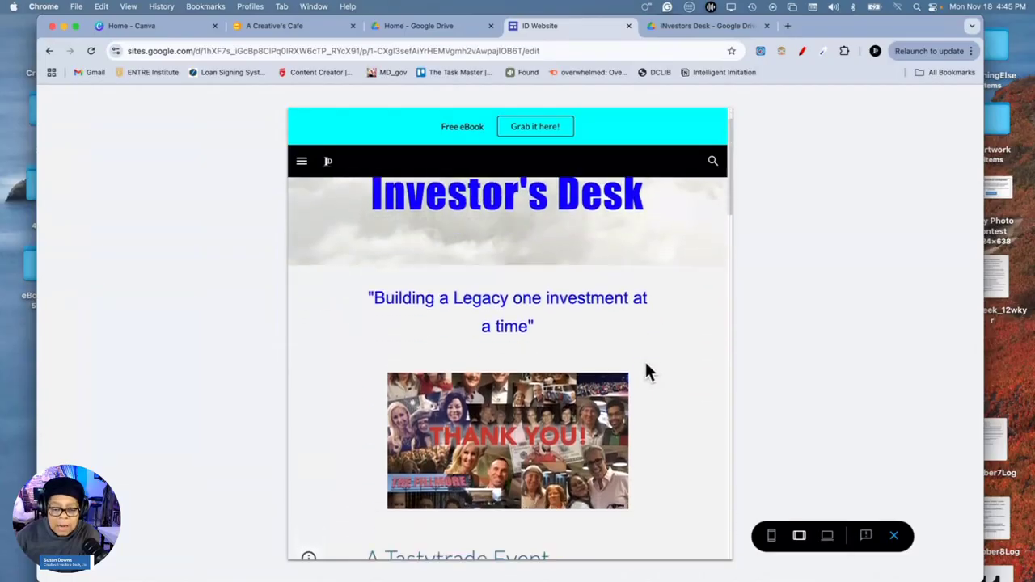
pyautogui.scroll(-3, 645, 363)
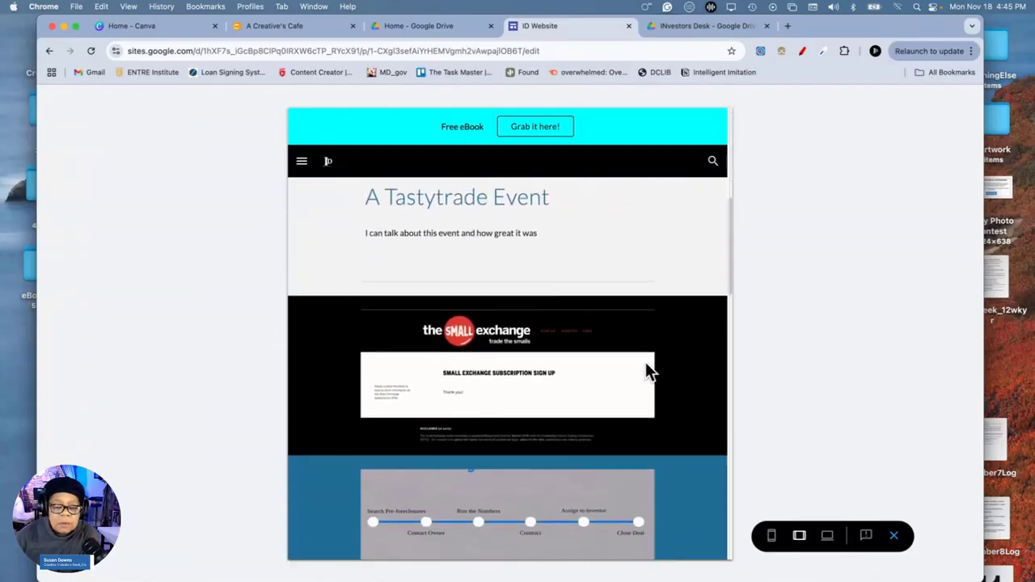
pyautogui.scroll(4, 645, 361)
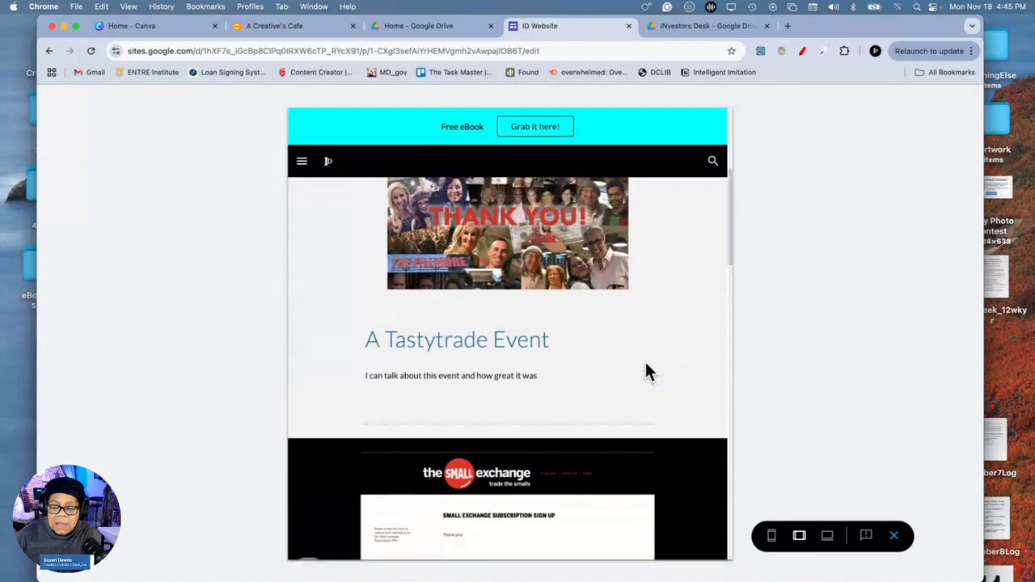
# Check the home page in the phone layout from the header to the pre-foreclosure timeline, and exit the preview
pyautogui.click(773, 540)
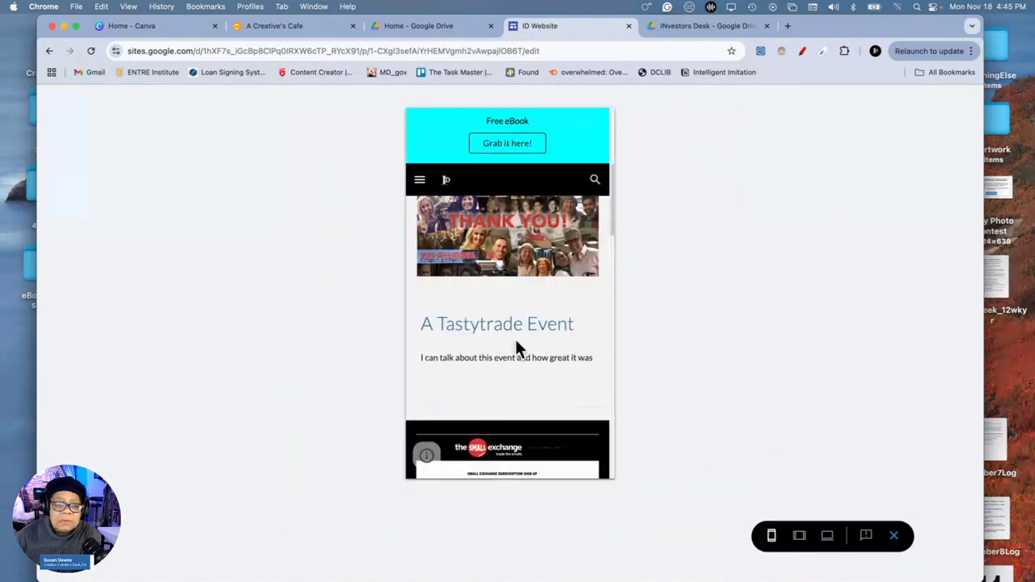
pyautogui.scroll(5, 516, 343)
pyautogui.scroll(-5, 520, 343)
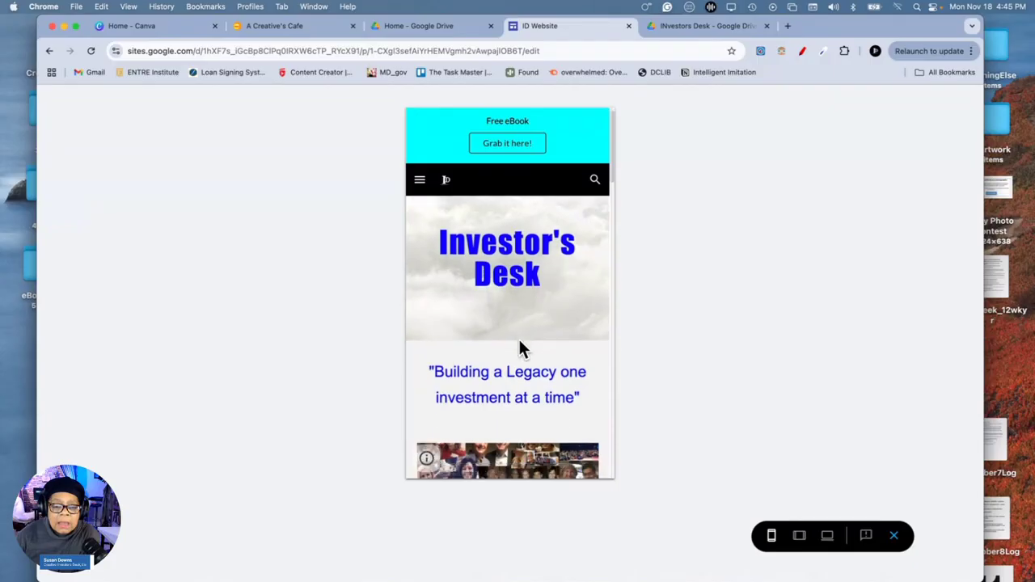
pyautogui.scroll(-3, 520, 341)
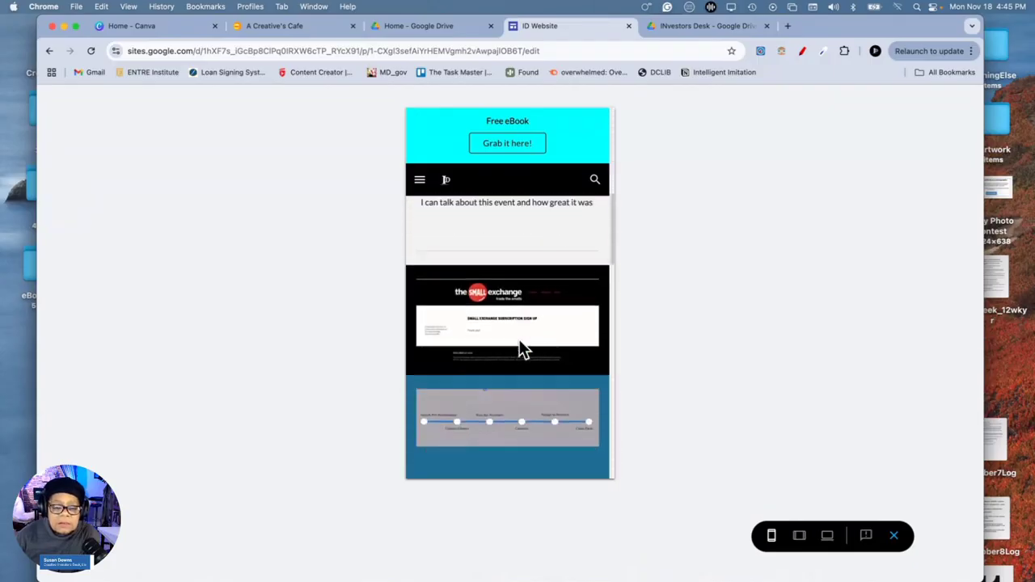
pyautogui.scroll(8, 520, 343)
pyautogui.scroll(2, 518, 339)
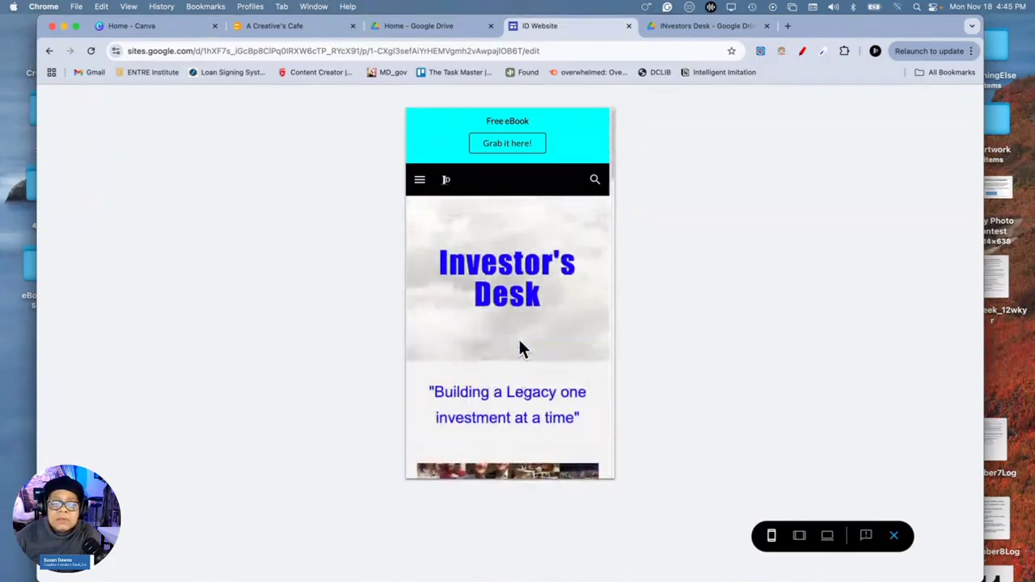
pyautogui.click(896, 536)
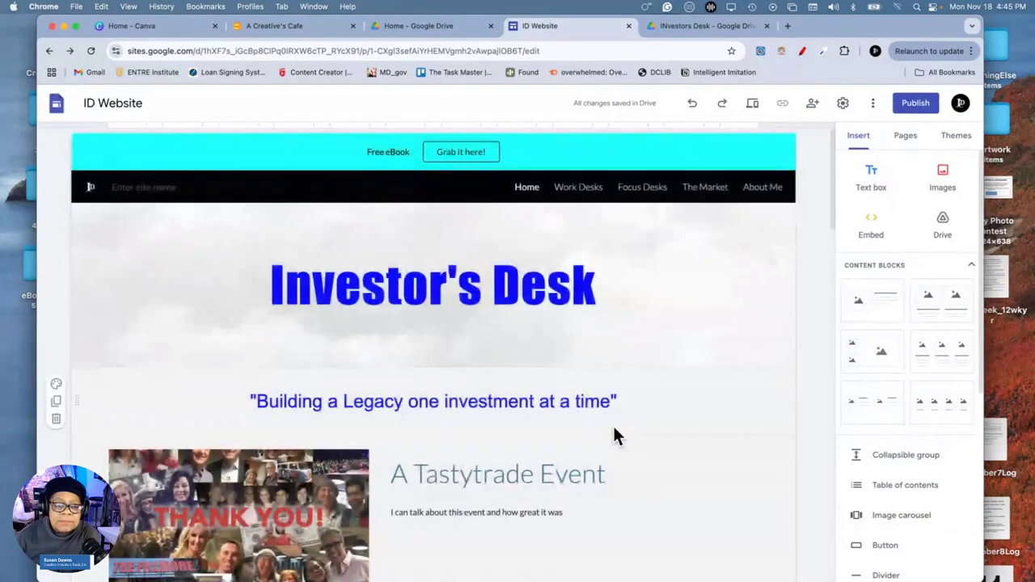
# Add a text box beneath the Small Exchange image, inside its black section, reading "It is what it is!!!"
pyautogui.scroll(-3, 623, 429)
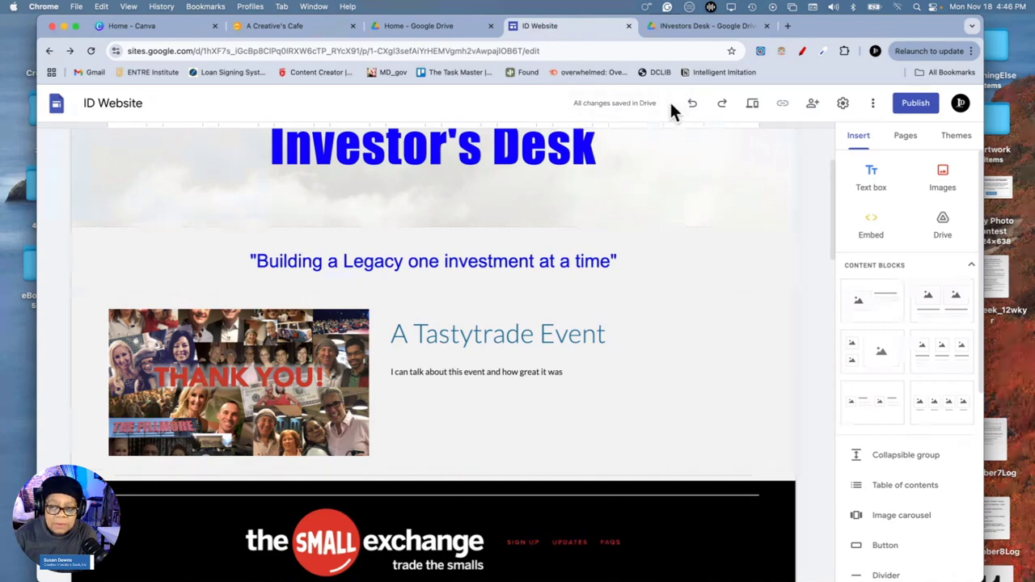
pyautogui.scroll(-3, 704, 436)
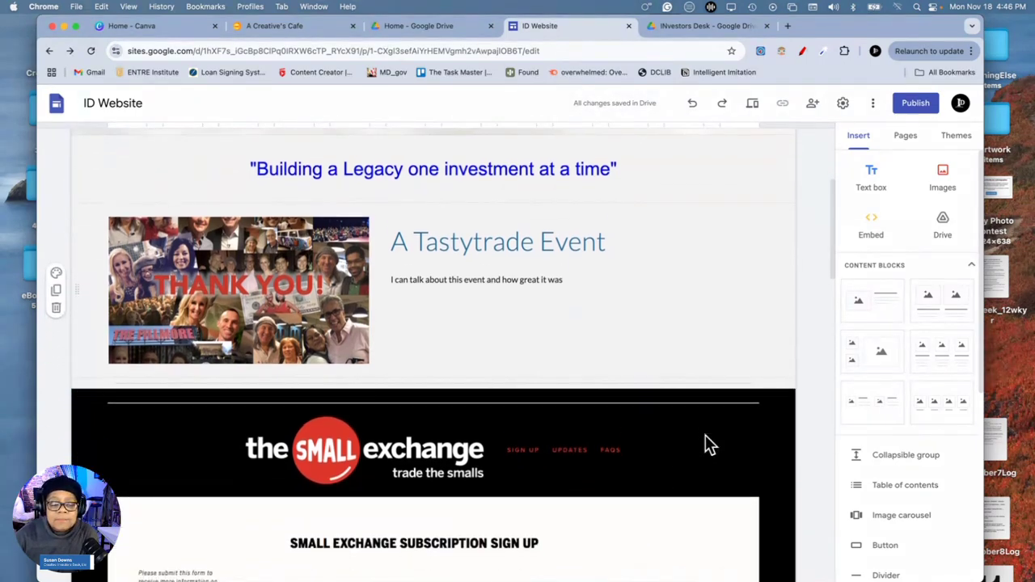
pyautogui.scroll(-3, 705, 441)
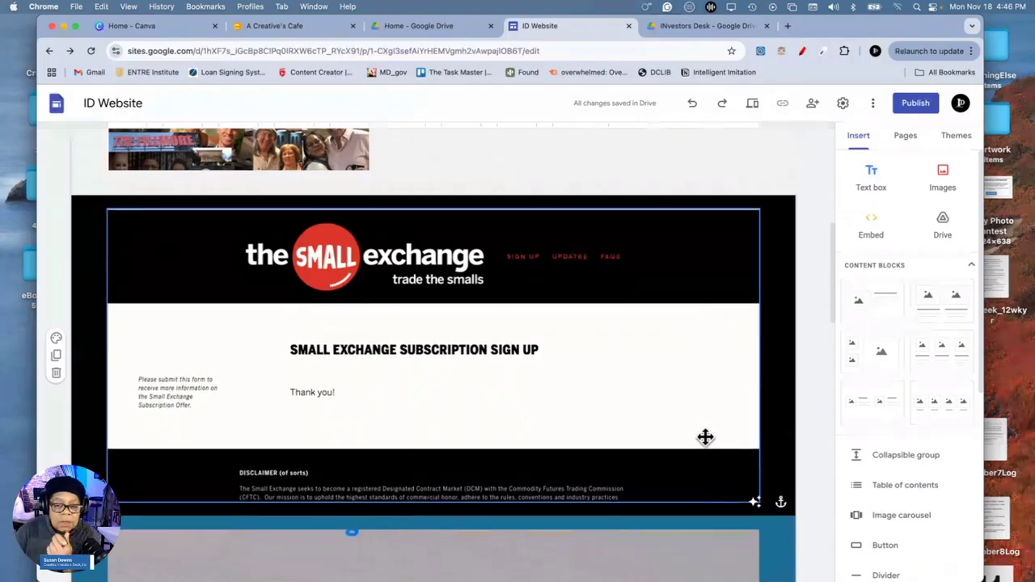
pyautogui.scroll(-1, 705, 437)
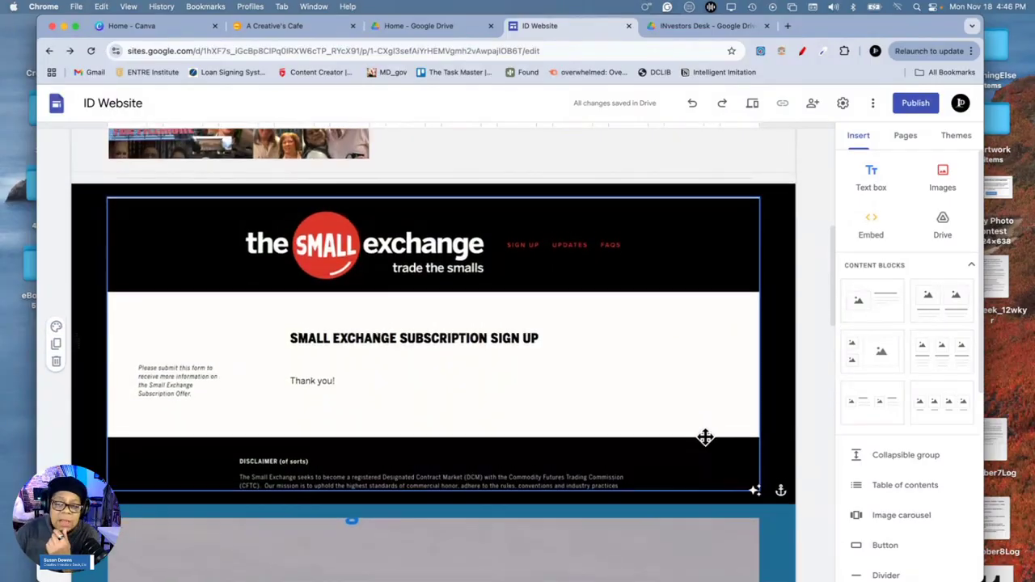
pyautogui.scroll(1, 706, 437)
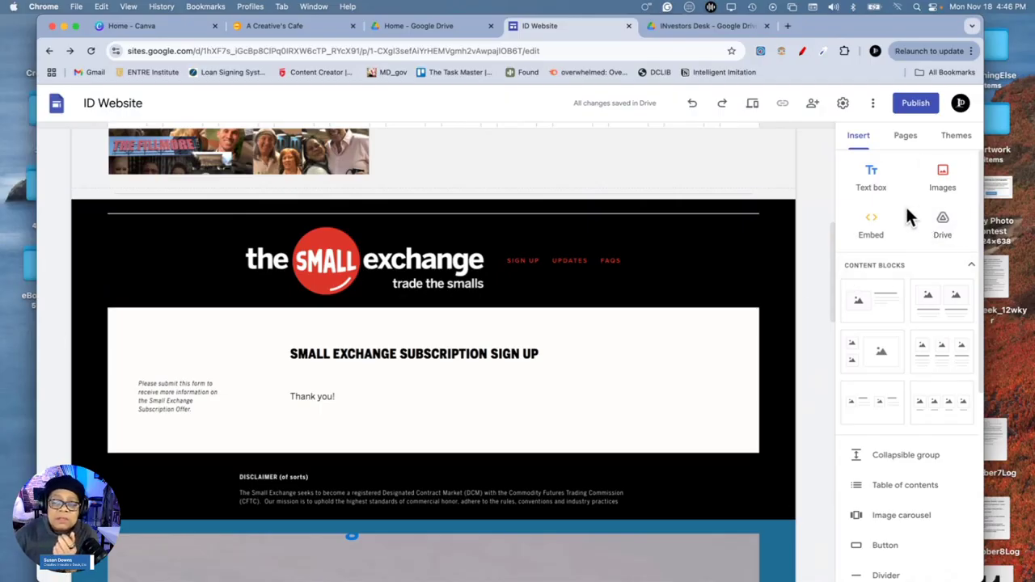
pyautogui.scroll(-3, 796, 355)
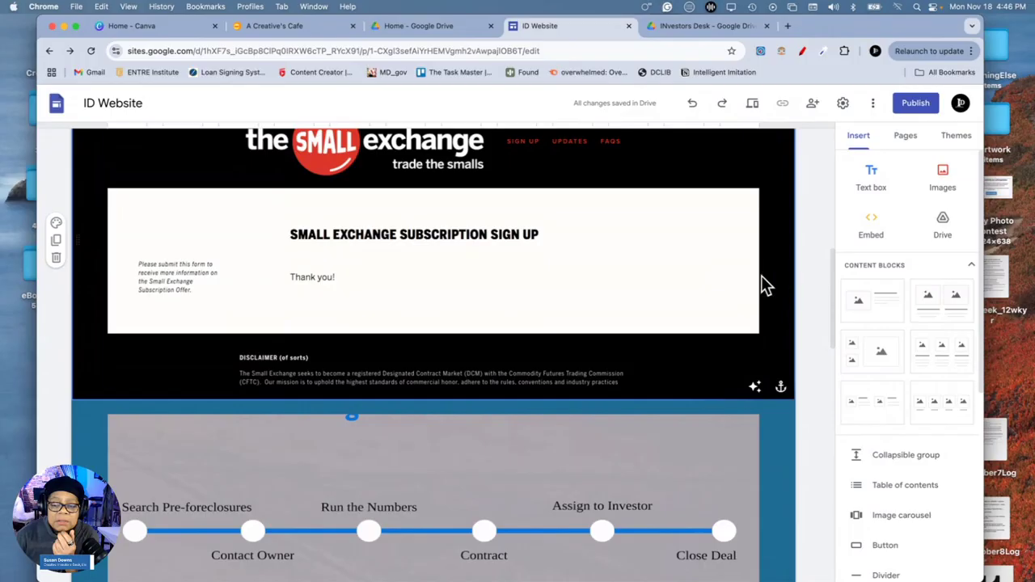
pyautogui.doubleClick(678, 406)
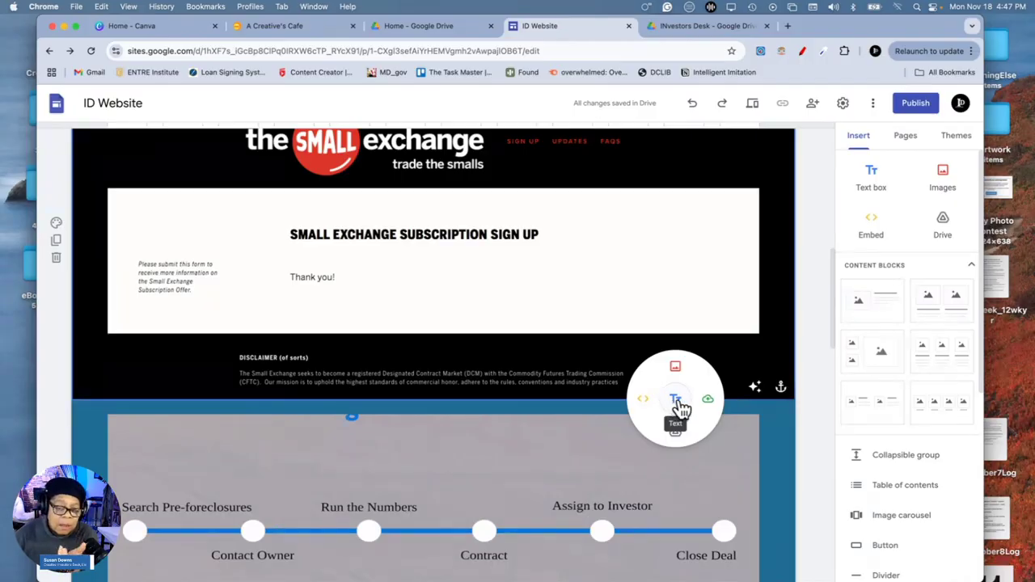
pyautogui.click(680, 407)
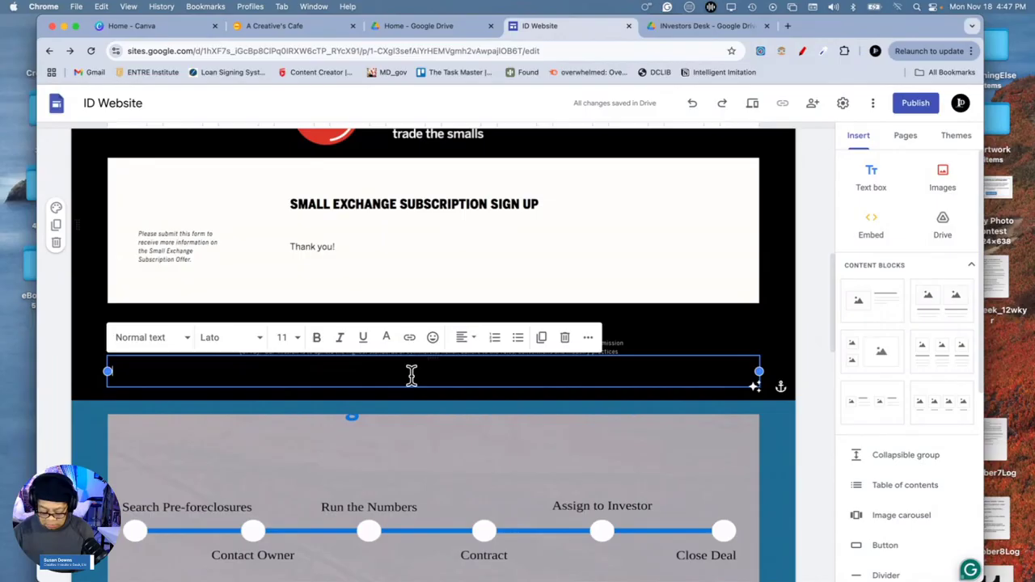
pyautogui.write('It is')
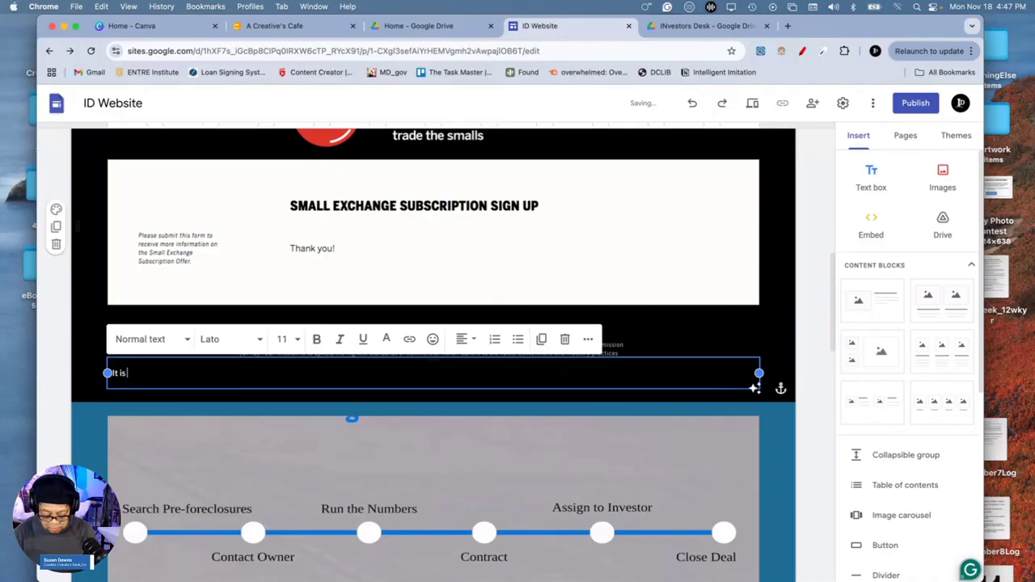
pyautogui.write(' what it is!!!')
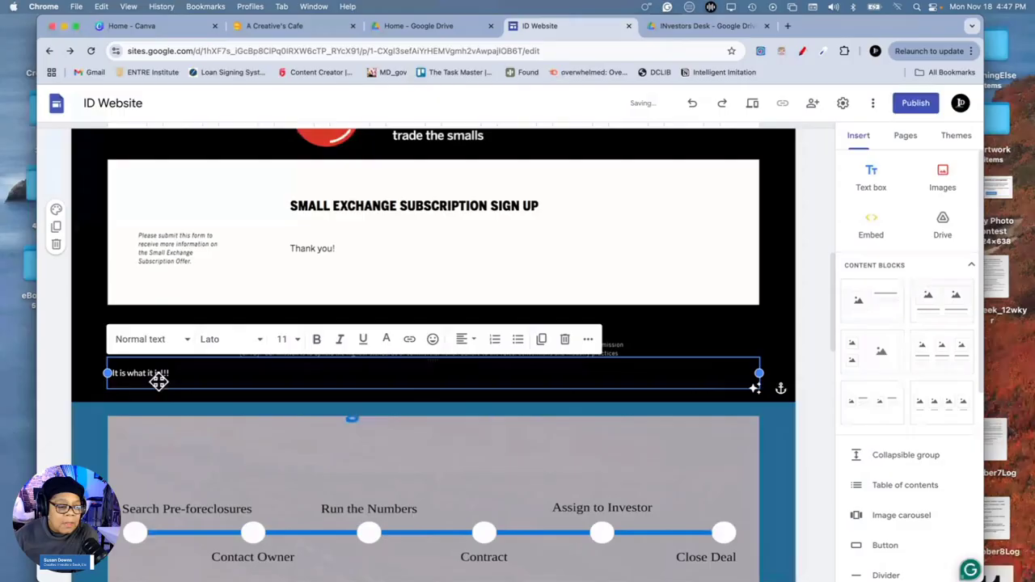
# Center the "It is what it is!!!" text and set its font to Arial at size 18
pyautogui.tripleClick(157, 373)
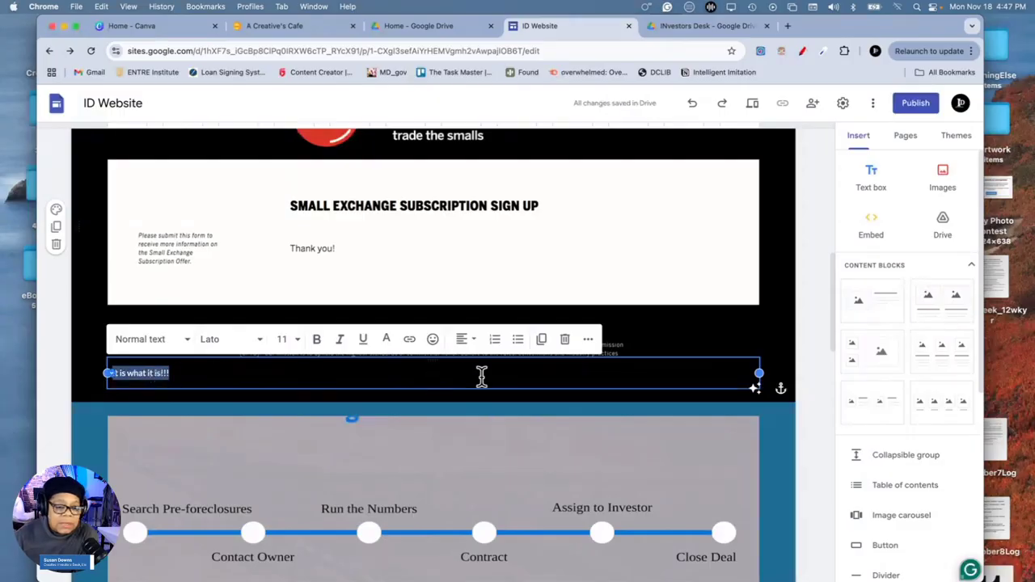
pyautogui.click(465, 340)
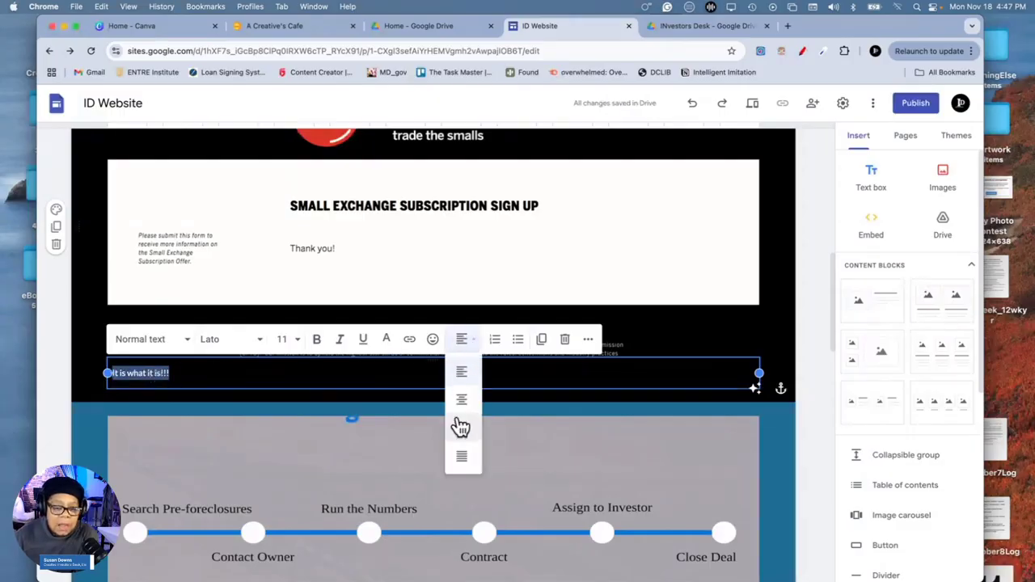
pyautogui.click(466, 403)
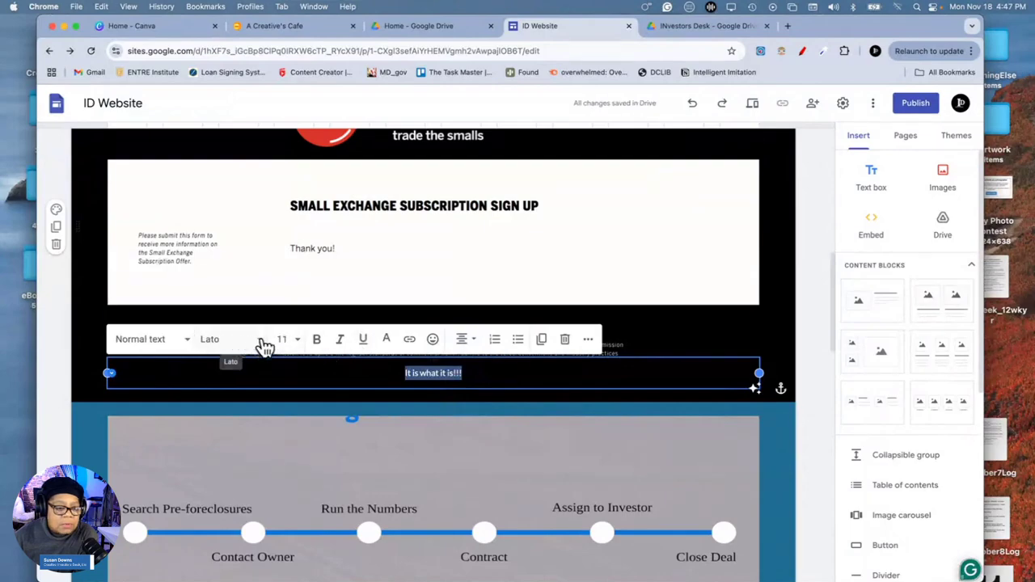
pyautogui.click(257, 343)
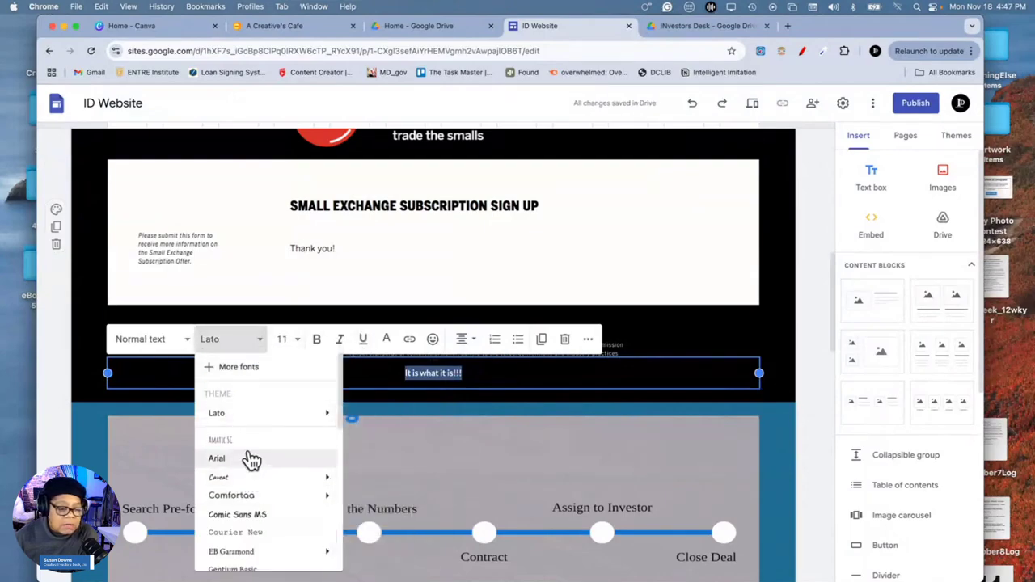
pyautogui.click(216, 457)
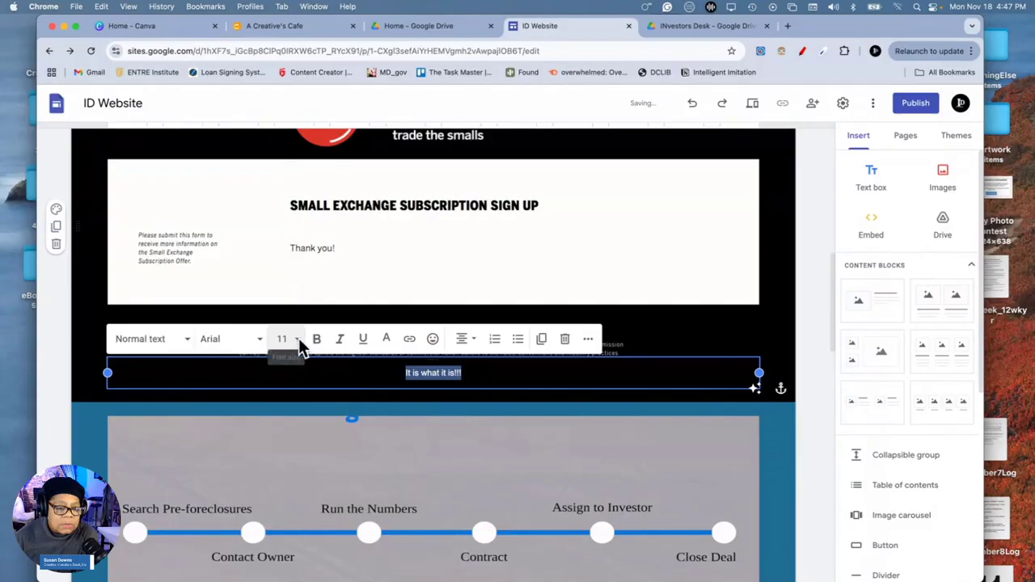
pyautogui.click(299, 343)
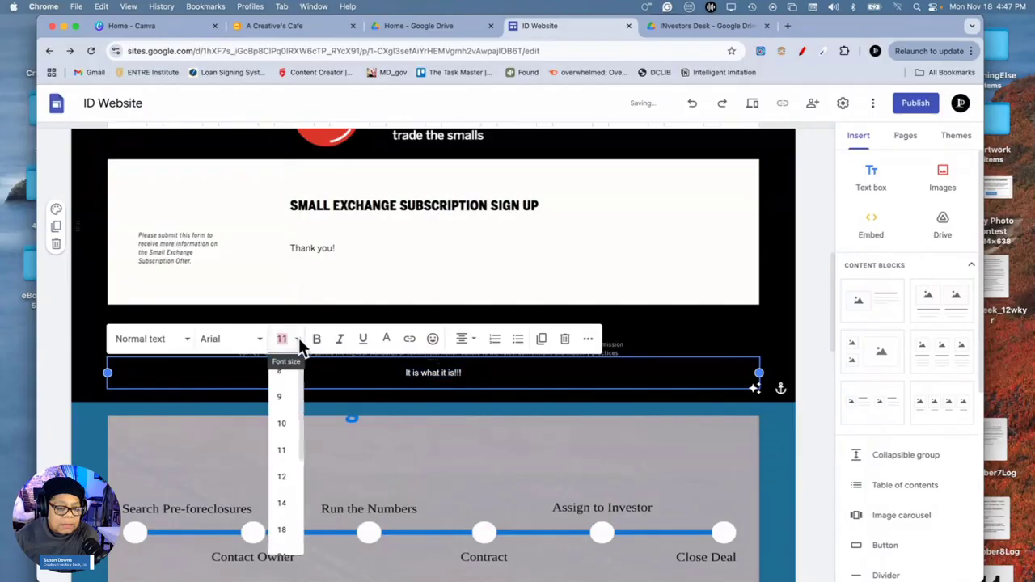
pyautogui.click(281, 540)
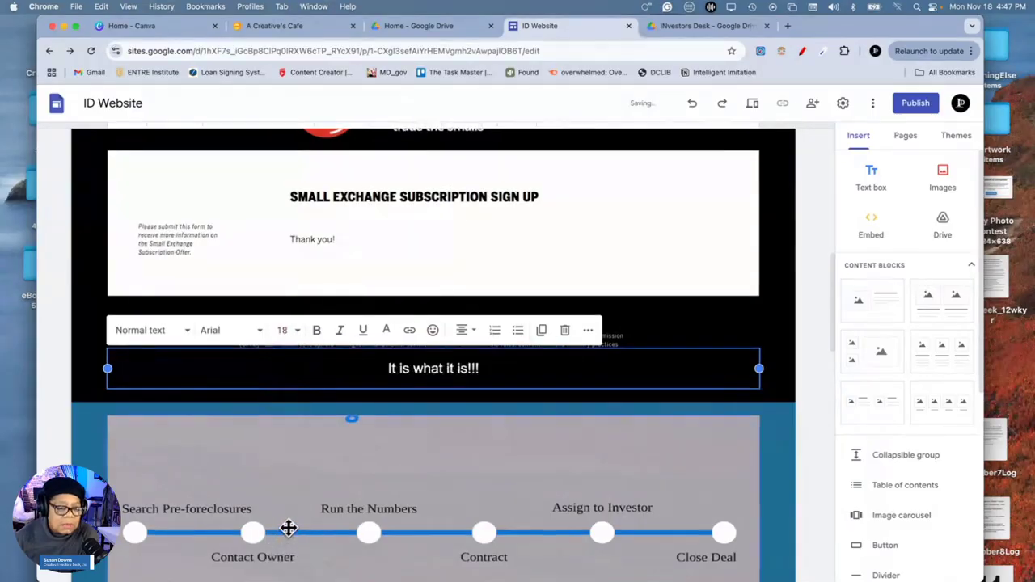
# Set the font size of the "It is what it is!!!" caption to 60
pyautogui.click(297, 331)
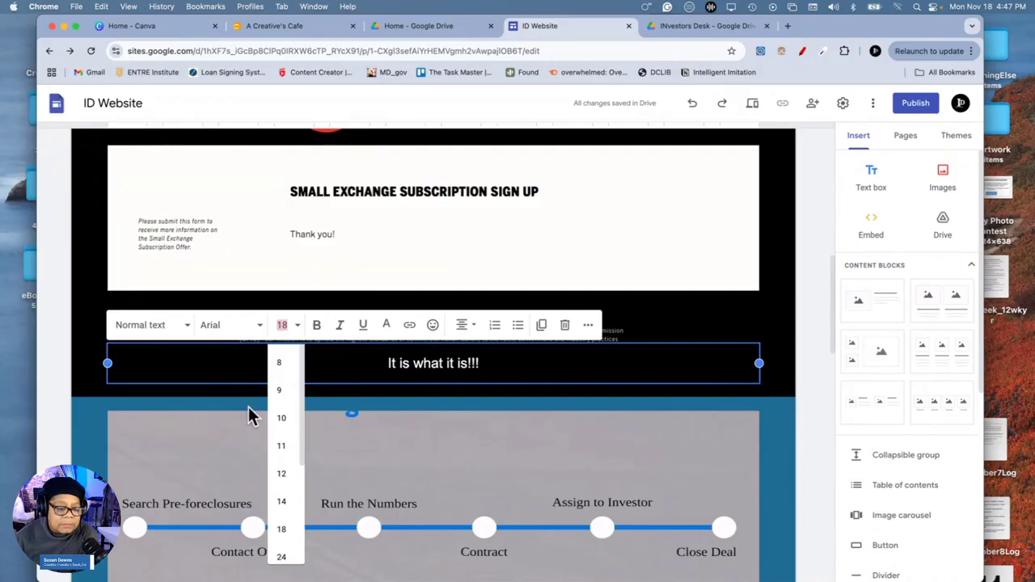
pyautogui.scroll(-1, 297, 439)
pyautogui.scroll(-6, 297, 439)
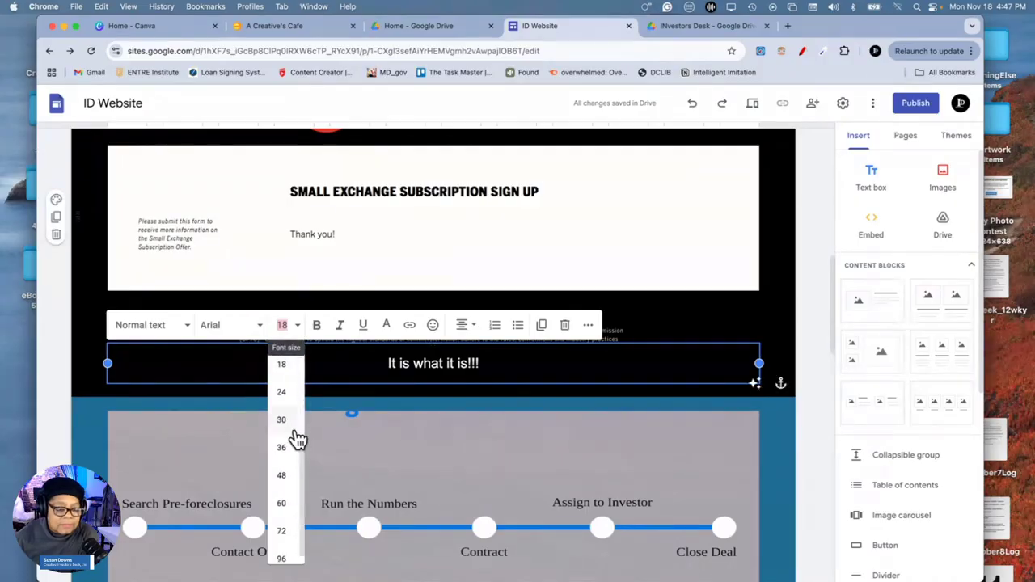
pyautogui.click(282, 490)
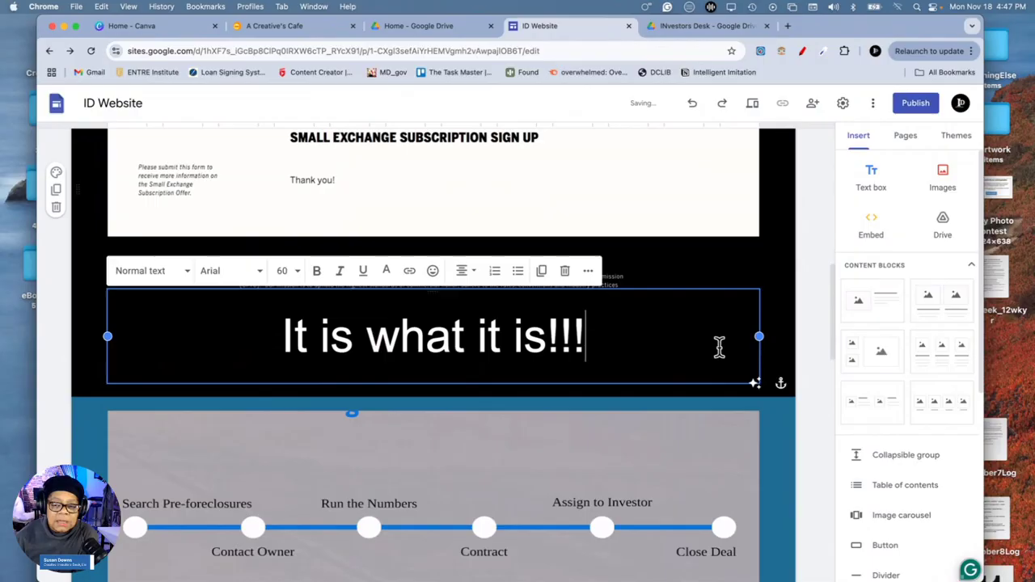
pyautogui.click(783, 335)
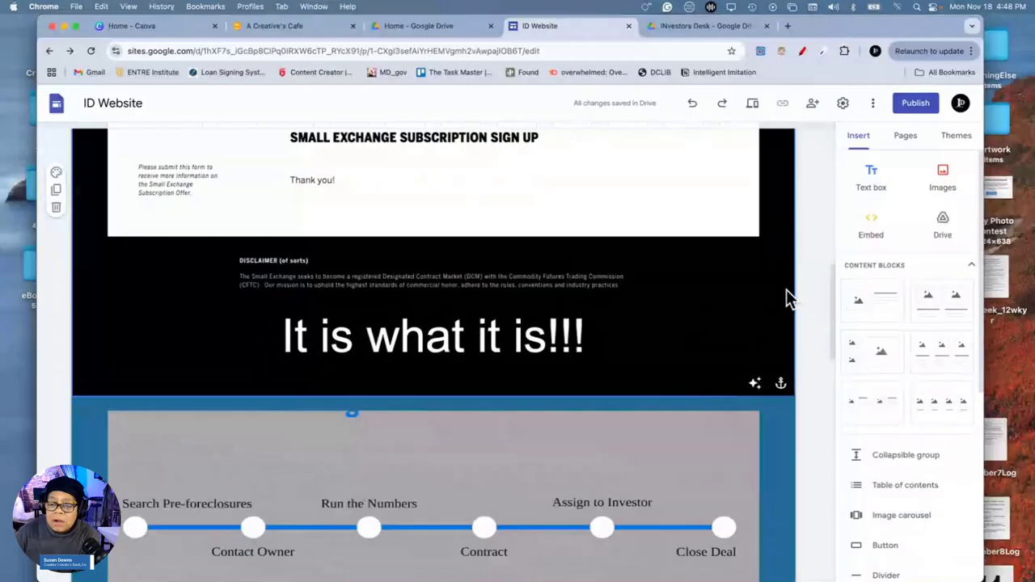
# Review the home page layout from the header through the Small Exchange section to the three-column image section
pyautogui.scroll(5, 812, 299)
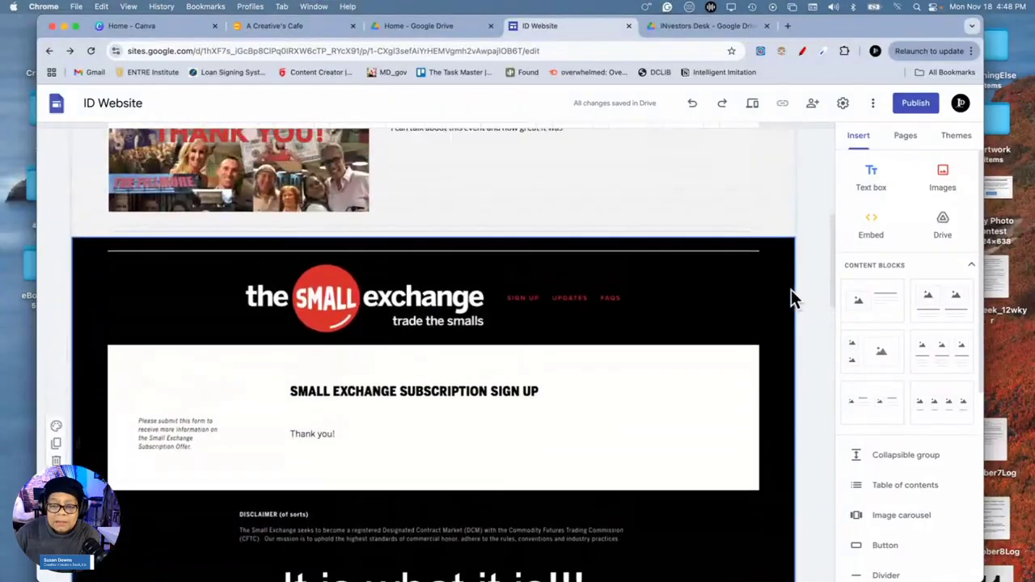
pyautogui.scroll(4, 791, 299)
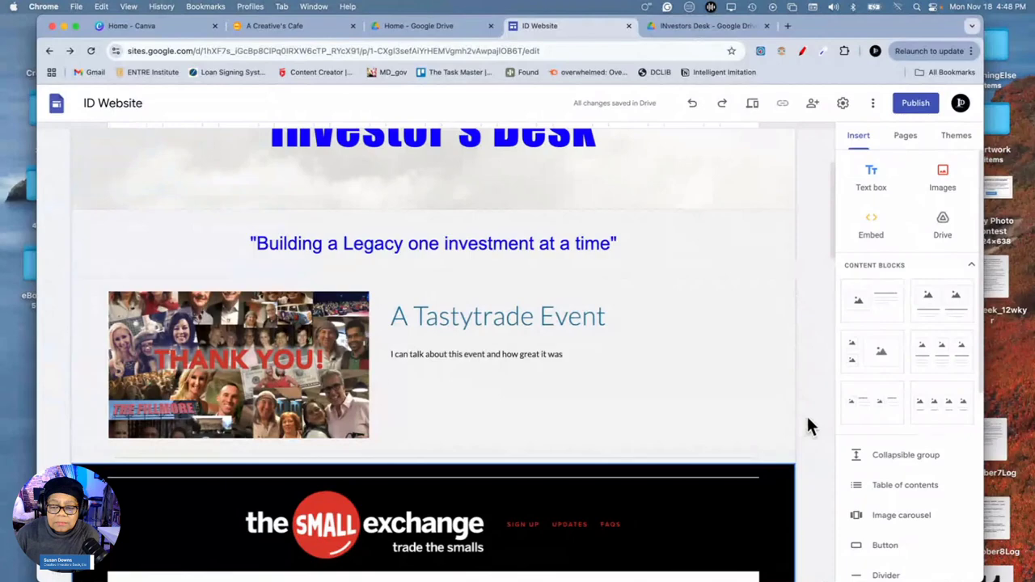
pyautogui.scroll(-1, 728, 423)
pyautogui.scroll(4, 728, 423)
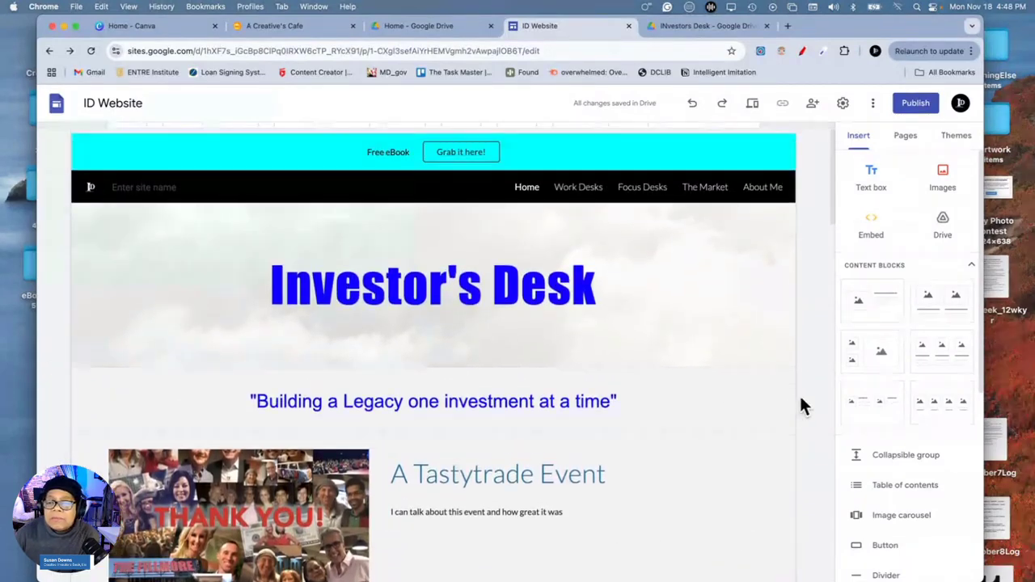
pyautogui.scroll(-1, 801, 399)
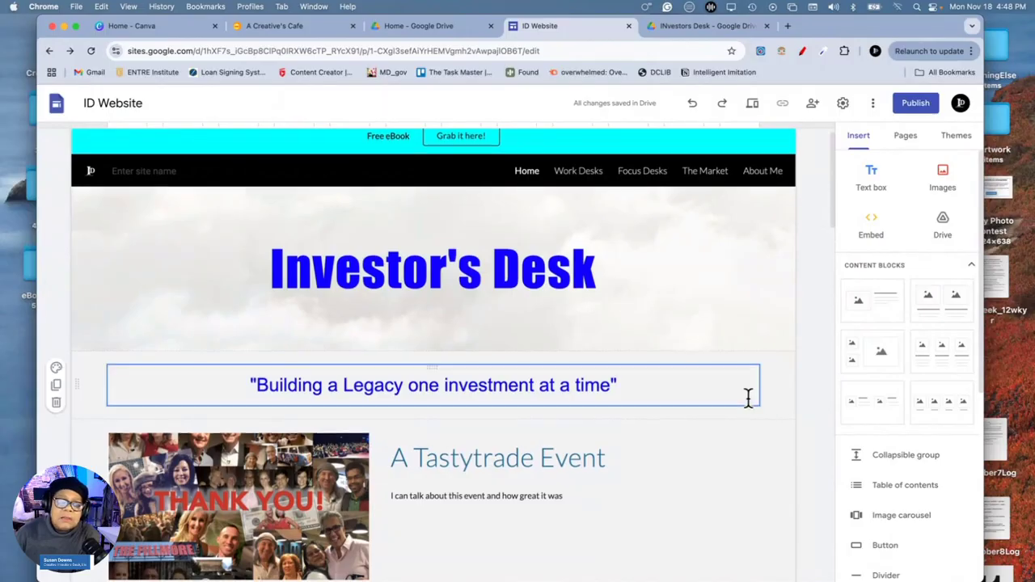
pyautogui.scroll(-5, 748, 400)
pyautogui.scroll(-12, 750, 397)
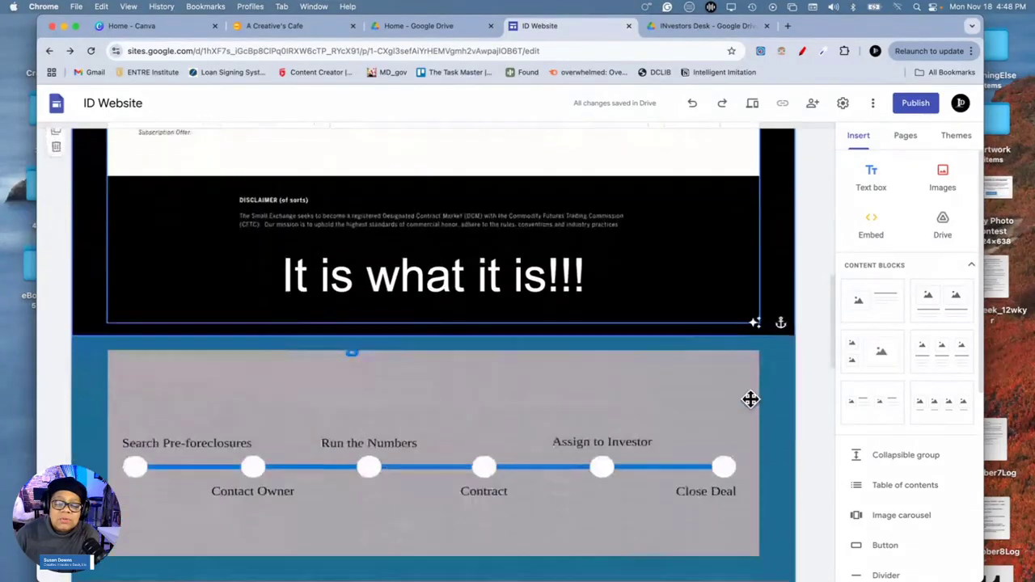
pyautogui.scroll(-5, 751, 398)
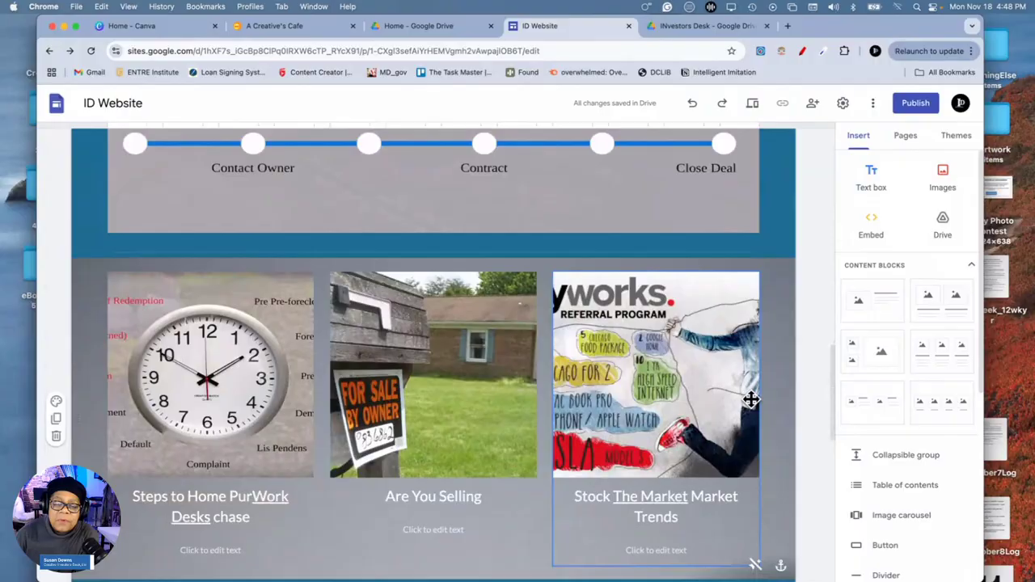
pyautogui.scroll(-2, 750, 399)
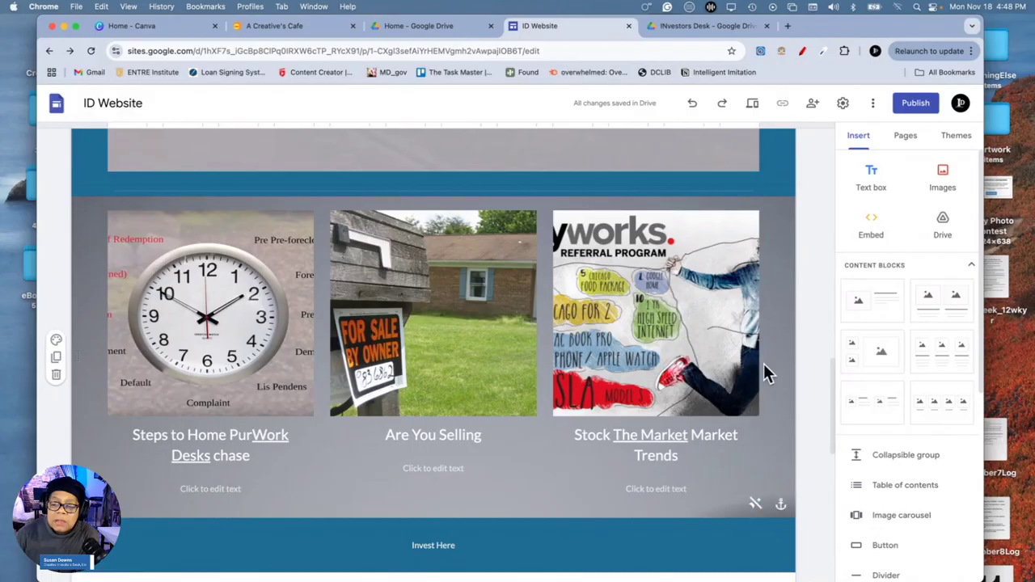
pyautogui.scroll(-1, 695, 356)
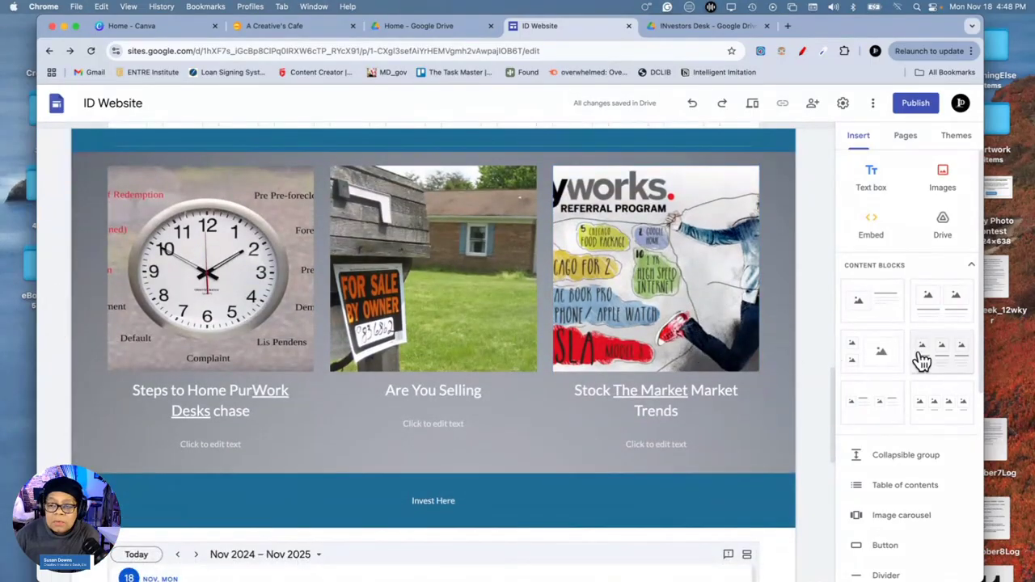
pyautogui.scroll(-2, 920, 363)
pyautogui.scroll(1, 922, 361)
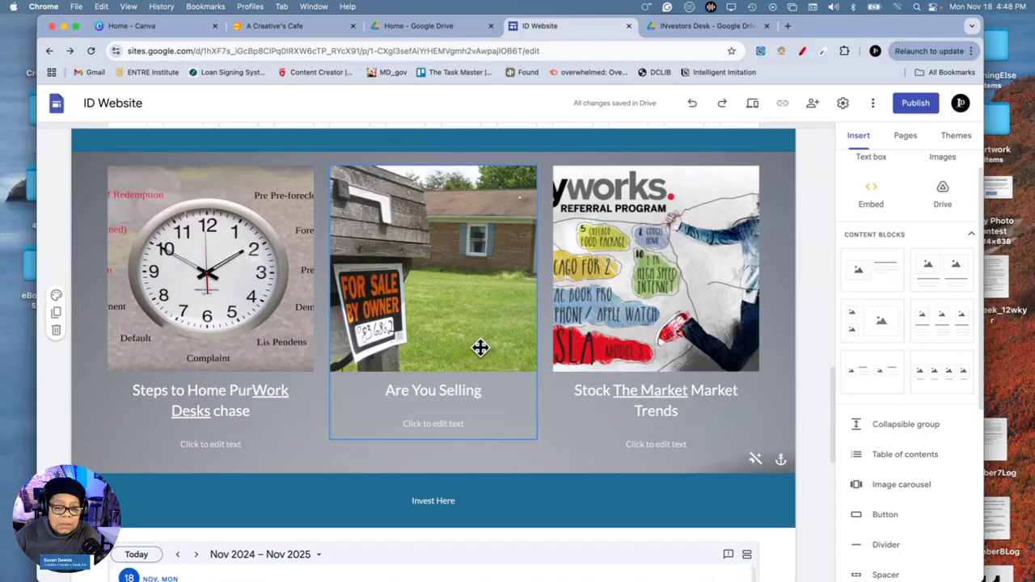
# Link the "Are You Selling" heading to the site's The Market page
pyautogui.tripleClick(432, 391)
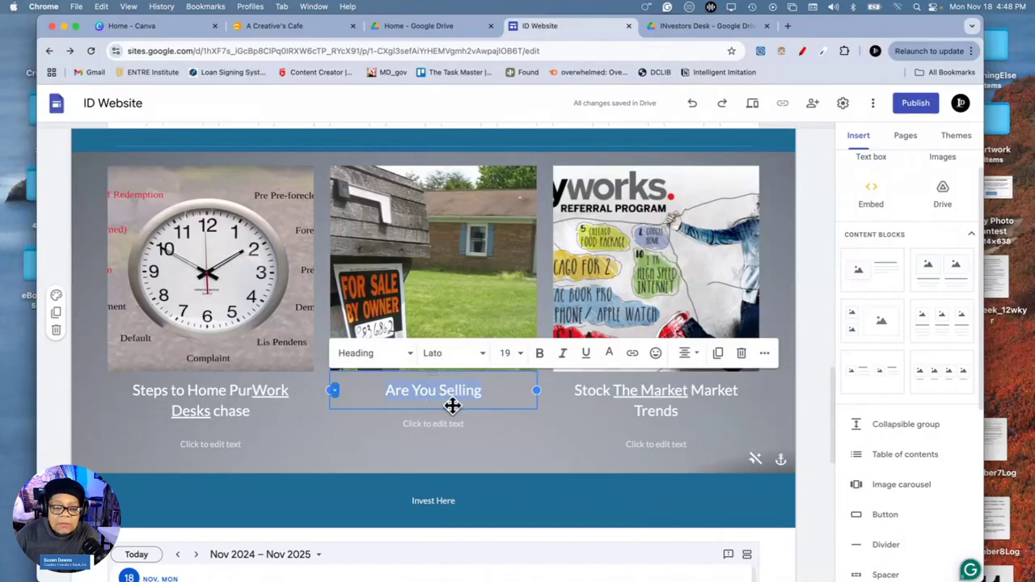
pyautogui.click(632, 353)
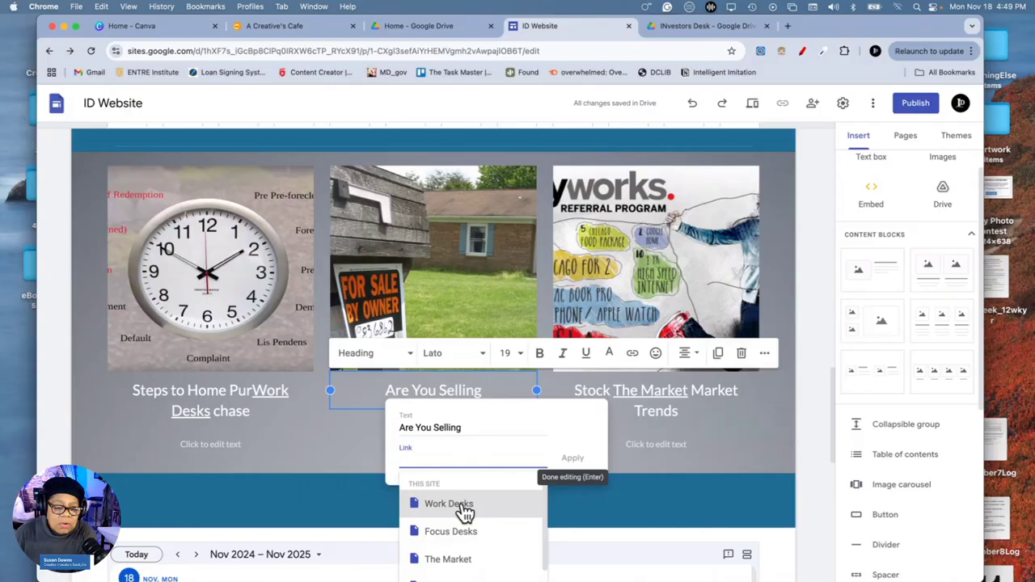
pyautogui.click(458, 568)
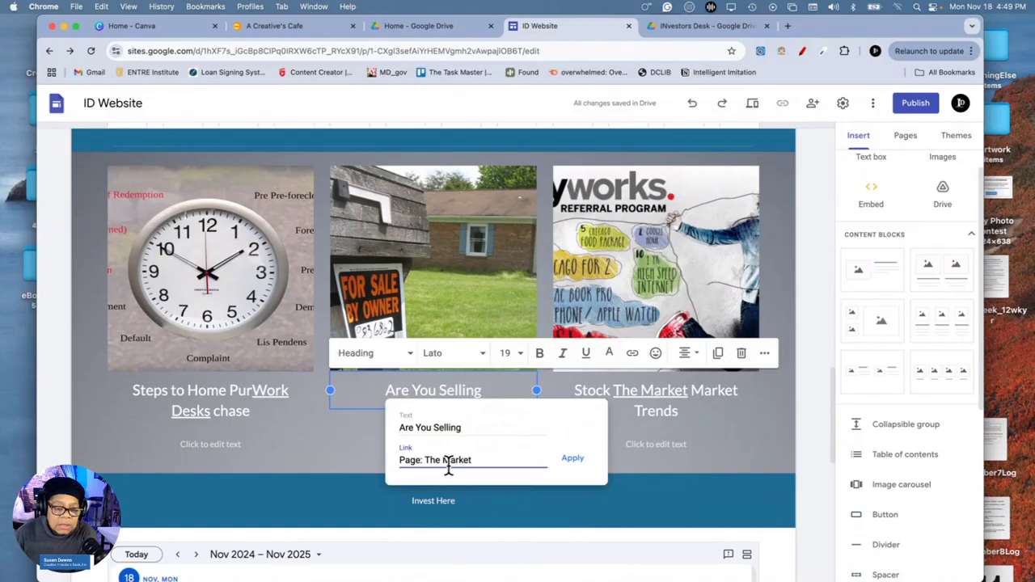
pyautogui.click(574, 461)
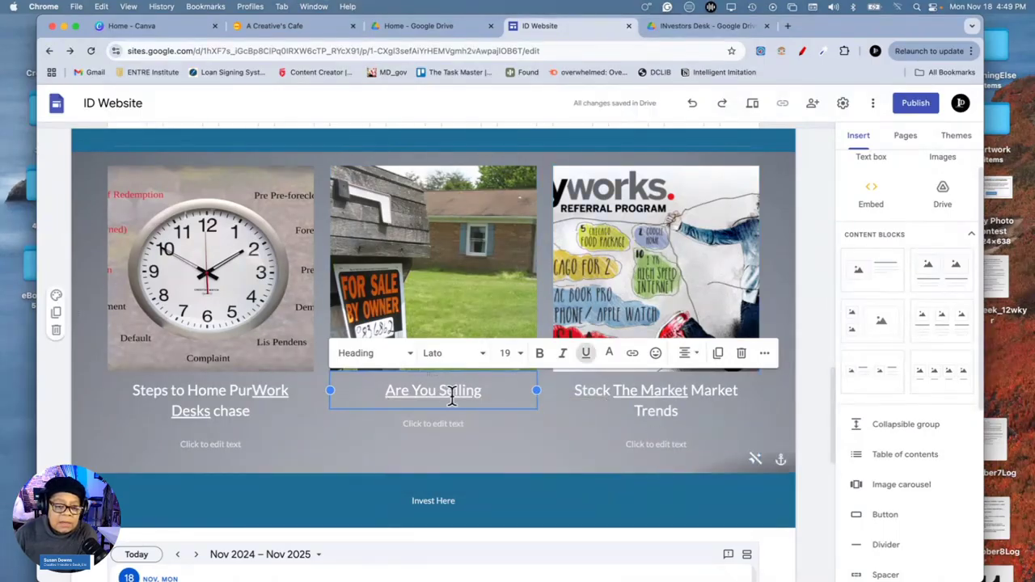
pyautogui.click(802, 375)
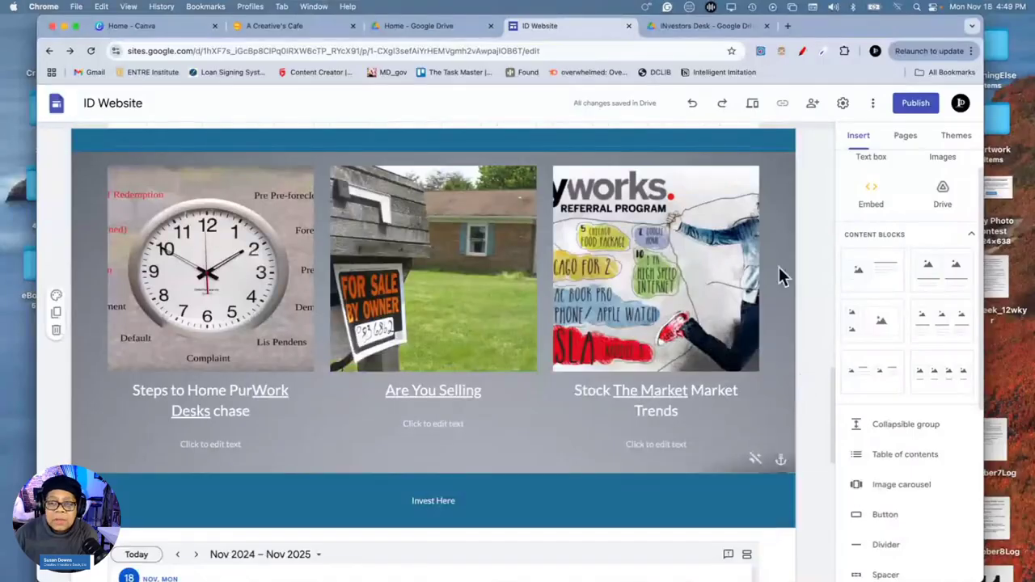
# Preview the site in the desktop layout and examine the home page down to the "Are You Selling" heading
pyautogui.click(754, 105)
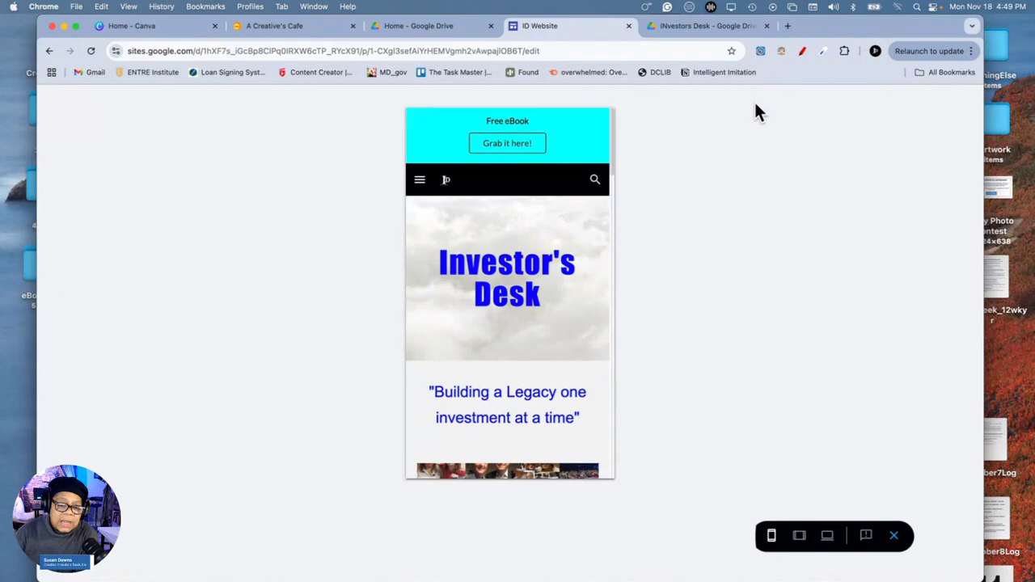
pyautogui.click(826, 536)
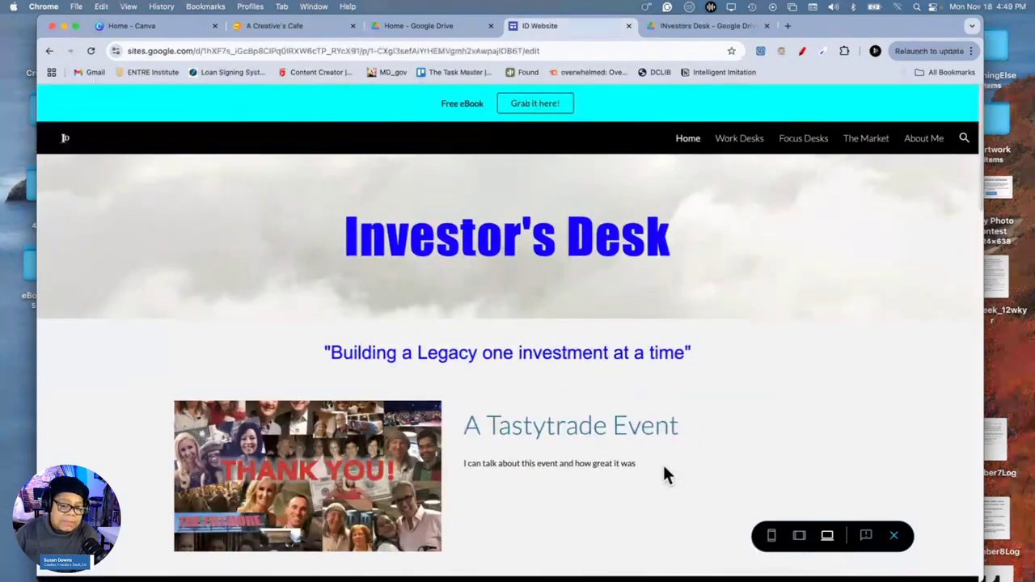
pyautogui.scroll(-5, 661, 473)
pyautogui.scroll(-5, 662, 473)
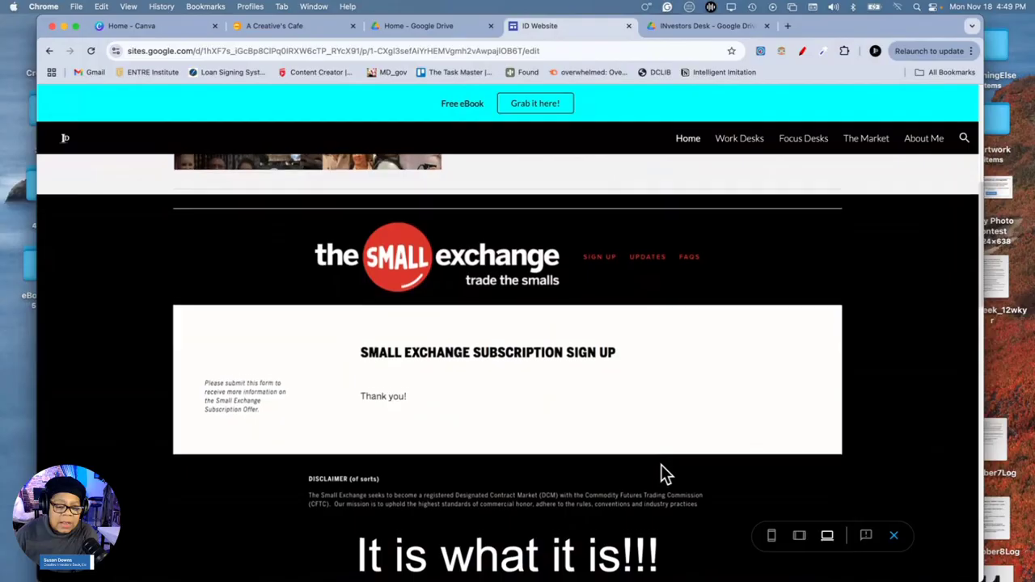
pyautogui.scroll(-5, 661, 473)
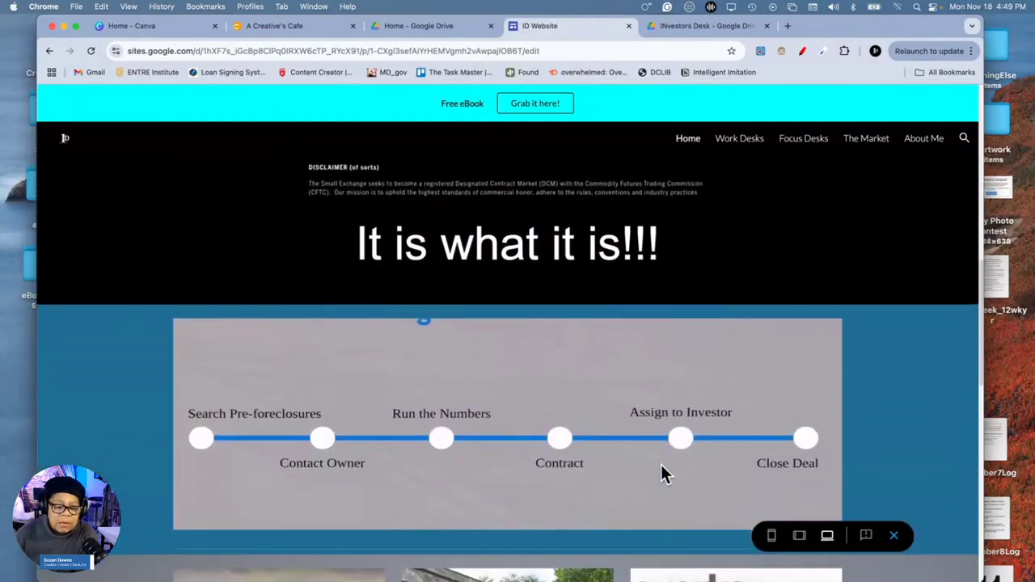
pyautogui.scroll(-1, 662, 473)
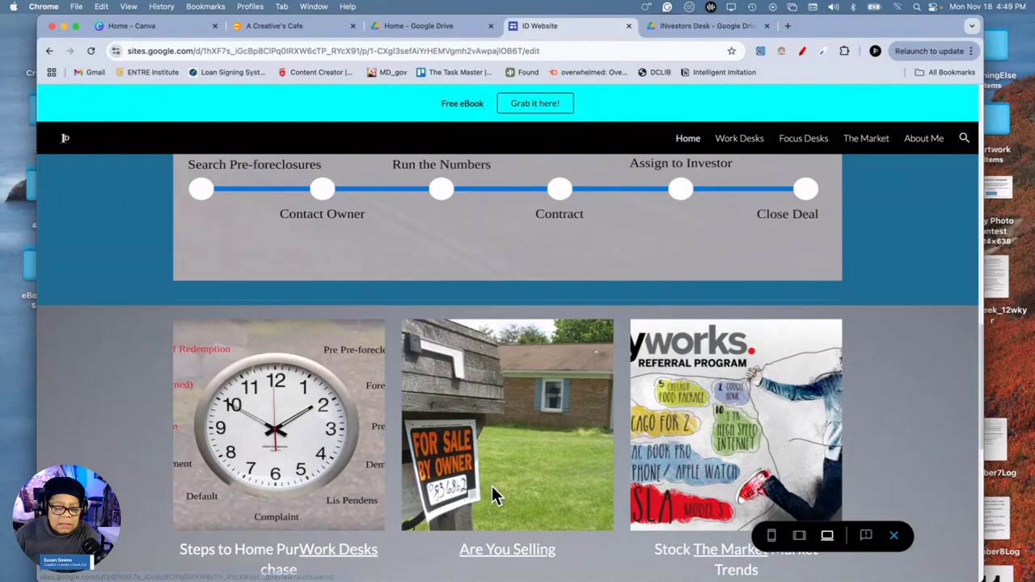
# Test the "Are You Selling" link in the preview and look over the page it leads to
pyautogui.click(512, 558)
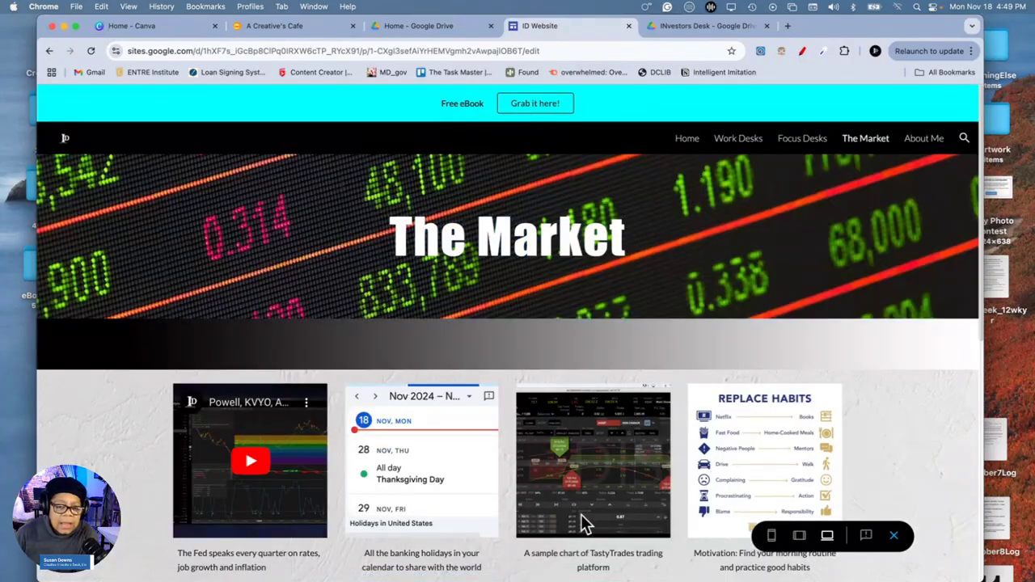
pyautogui.scroll(-3, 600, 486)
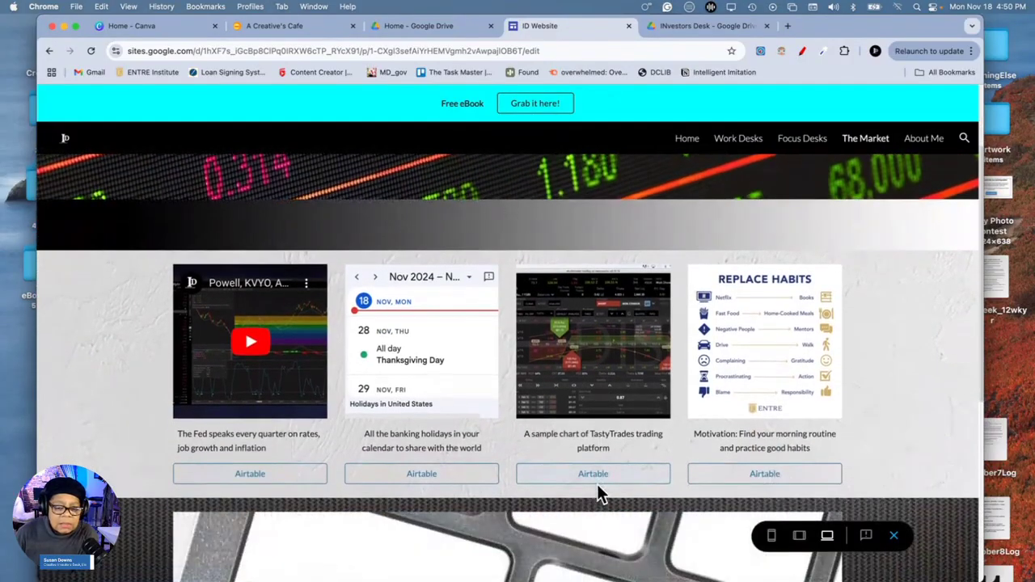
pyautogui.scroll(-4, 599, 488)
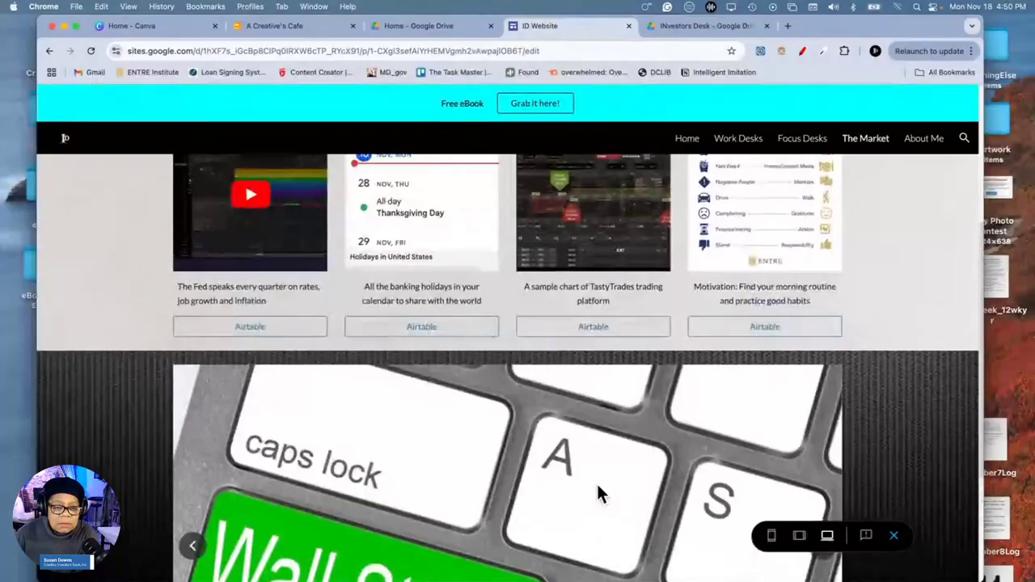
pyautogui.scroll(7, 598, 487)
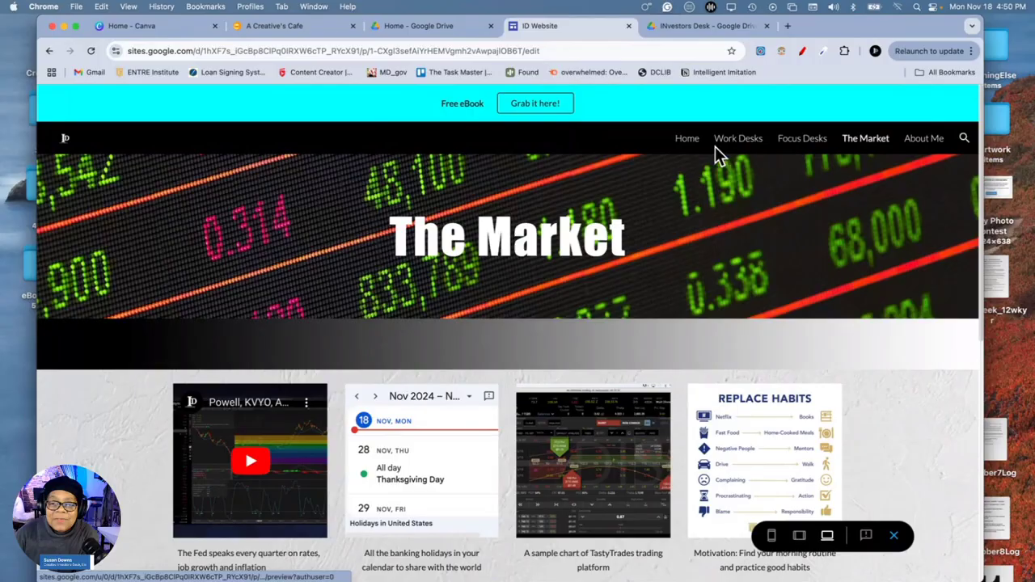
# Return to the Home page in the preview, check its sections down to the three-column images, and exit the preview
pyautogui.click(687, 139)
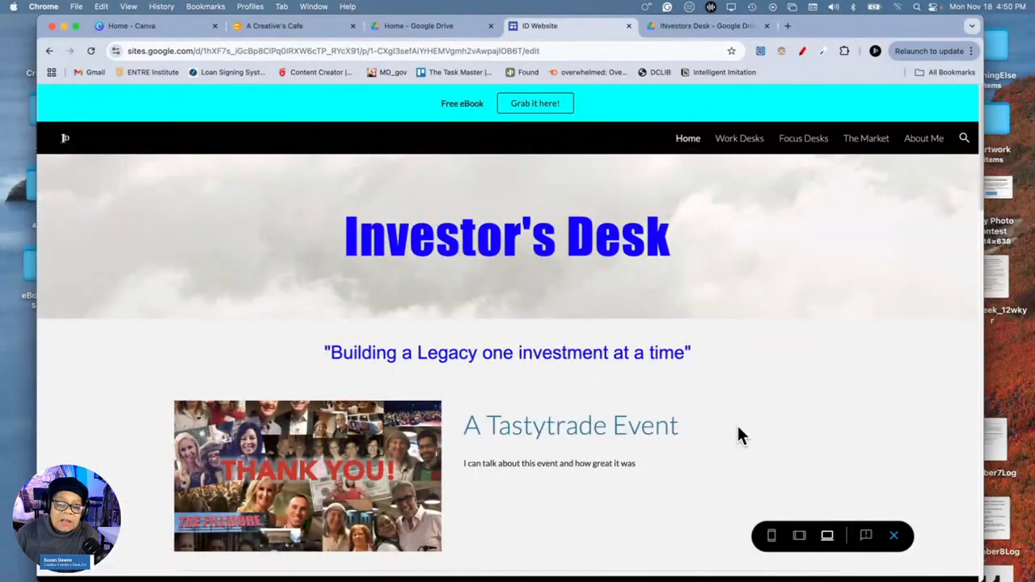
pyautogui.scroll(-10, 738, 428)
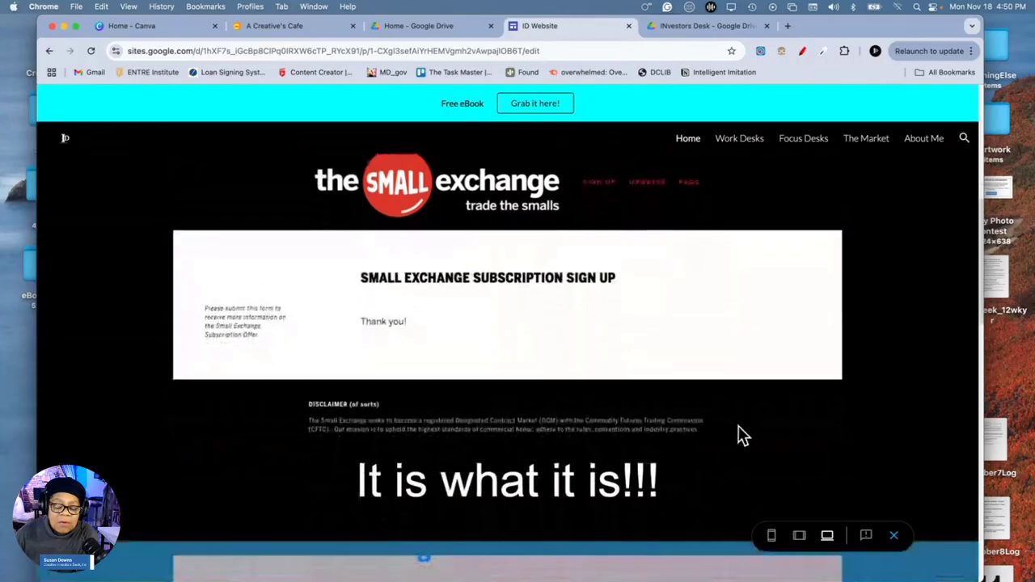
pyautogui.scroll(-8, 738, 429)
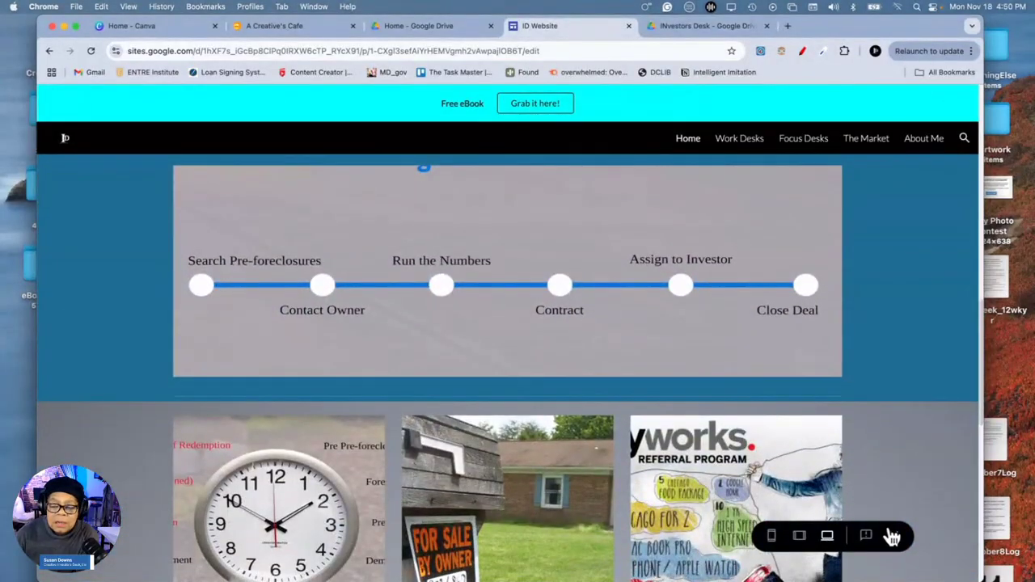
pyautogui.click(894, 537)
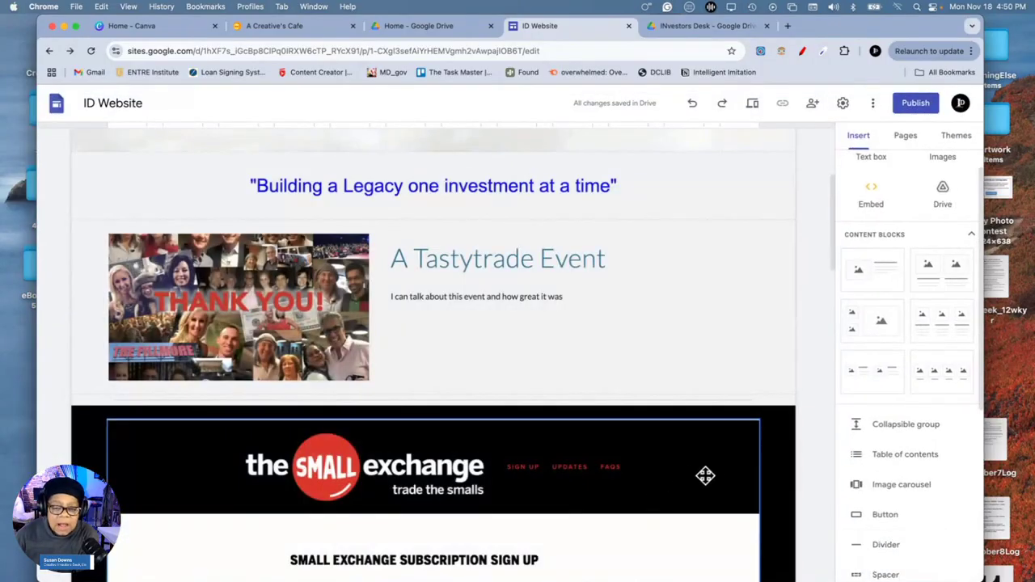
# Select the clock image in the first column of the home page's three-column section
pyautogui.scroll(-5, 711, 476)
pyautogui.scroll(-10, 718, 475)
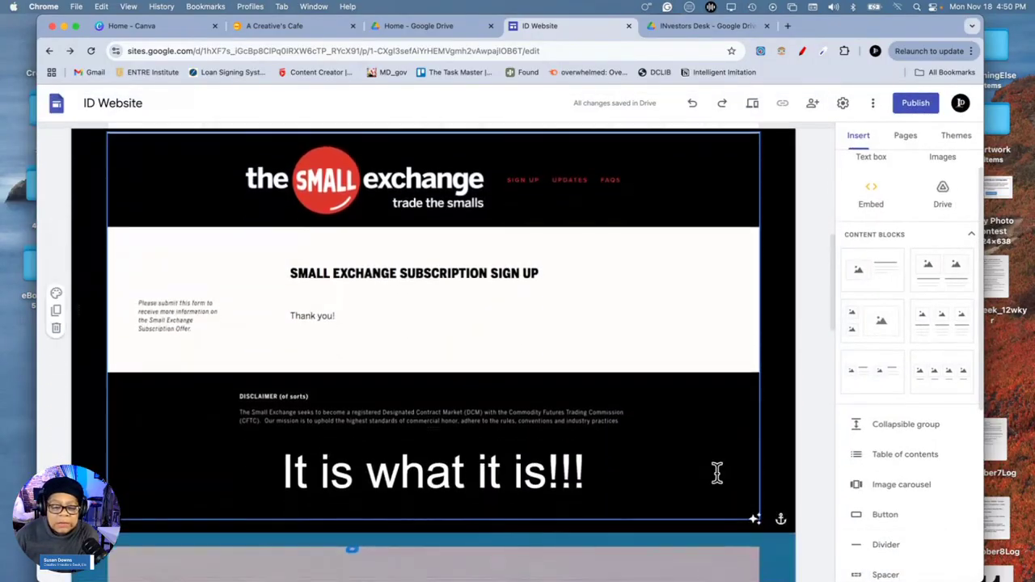
pyautogui.scroll(-4, 717, 475)
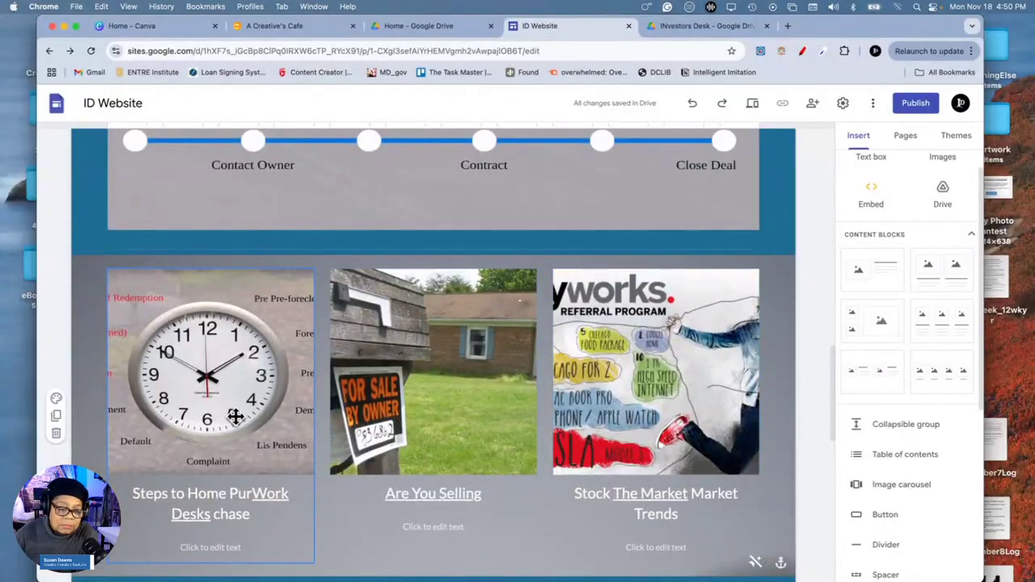
pyautogui.scroll(-1, 234, 416)
pyautogui.click(233, 410)
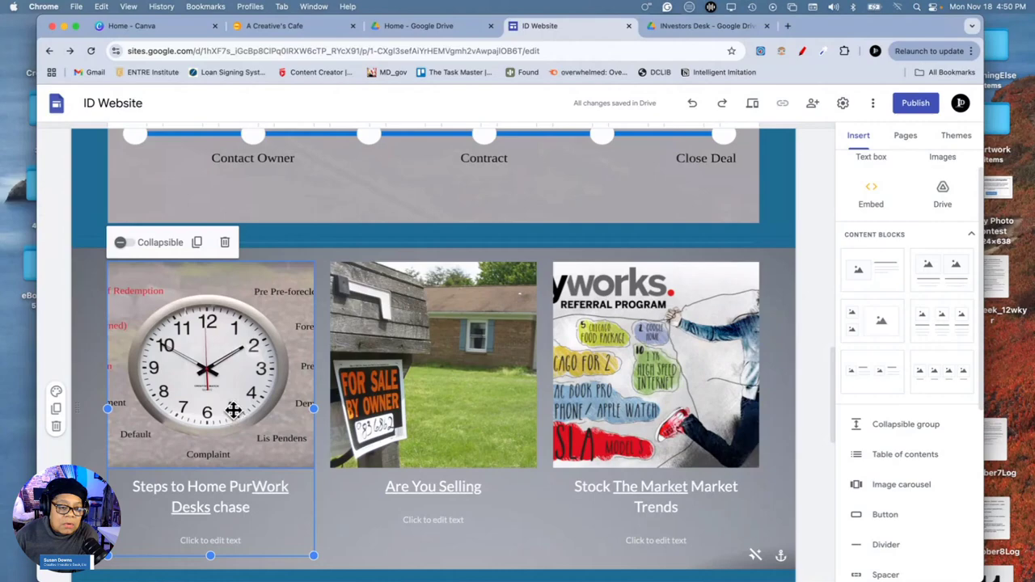
pyautogui.click(233, 407)
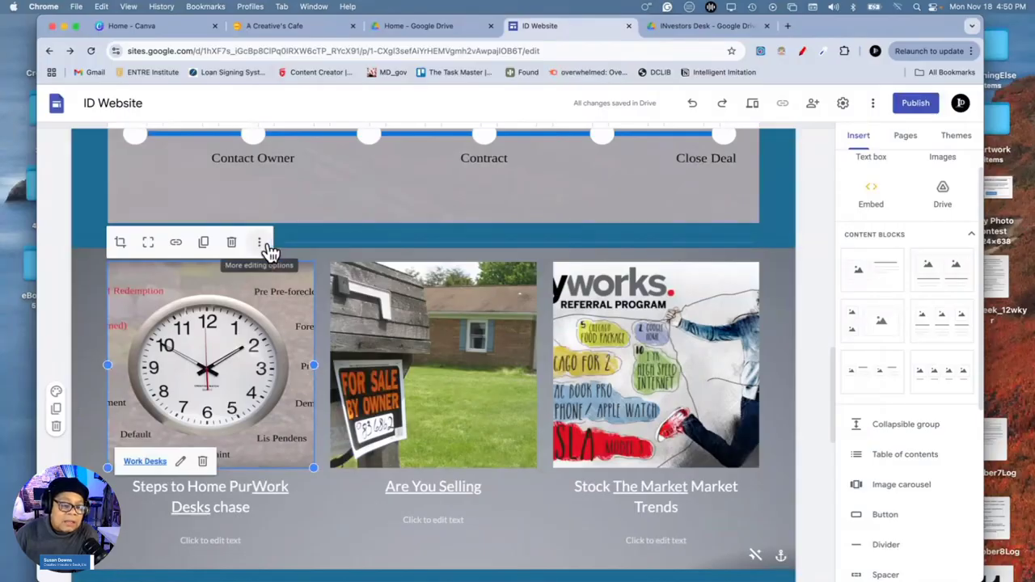
pyautogui.click(176, 244)
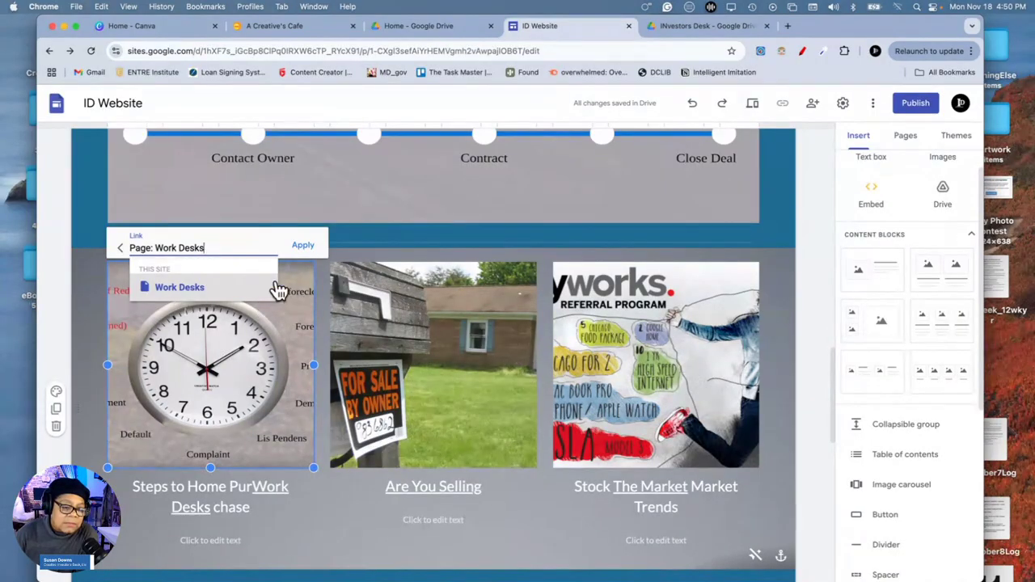
pyautogui.click(203, 292)
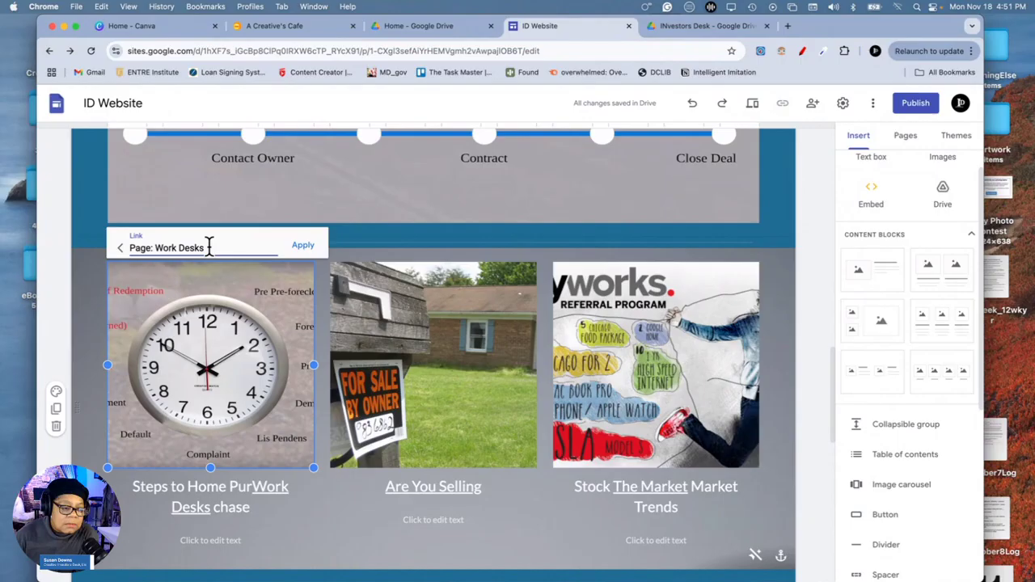
pyautogui.click(120, 247)
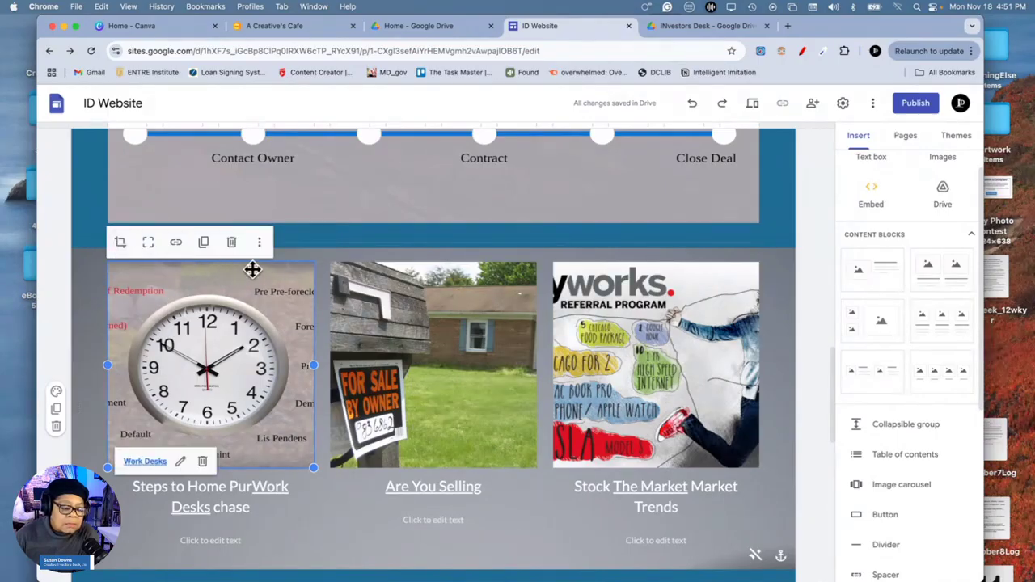
# Replace the clock image's link target with the site's Focus Desks page
pyautogui.click(182, 462)
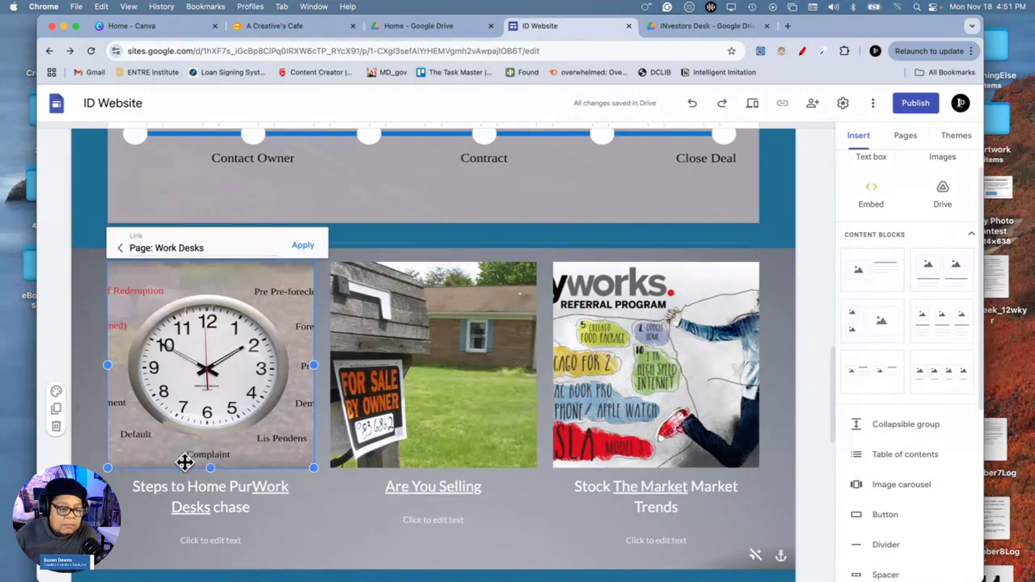
pyautogui.click(224, 245)
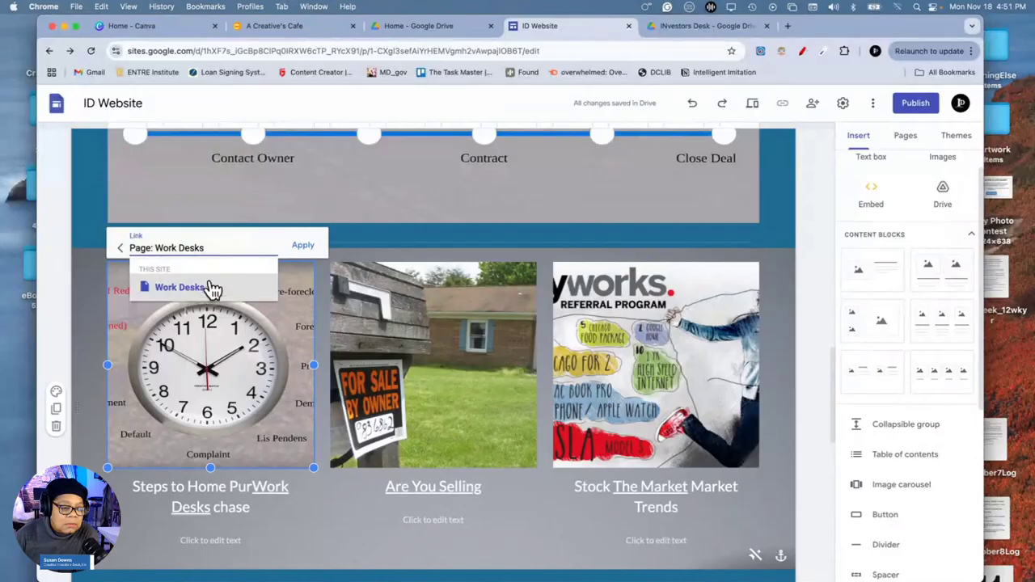
pyautogui.press('BackSpace')
pyautogui.press('BackSpace')
pyautogui.press('BackSpace')
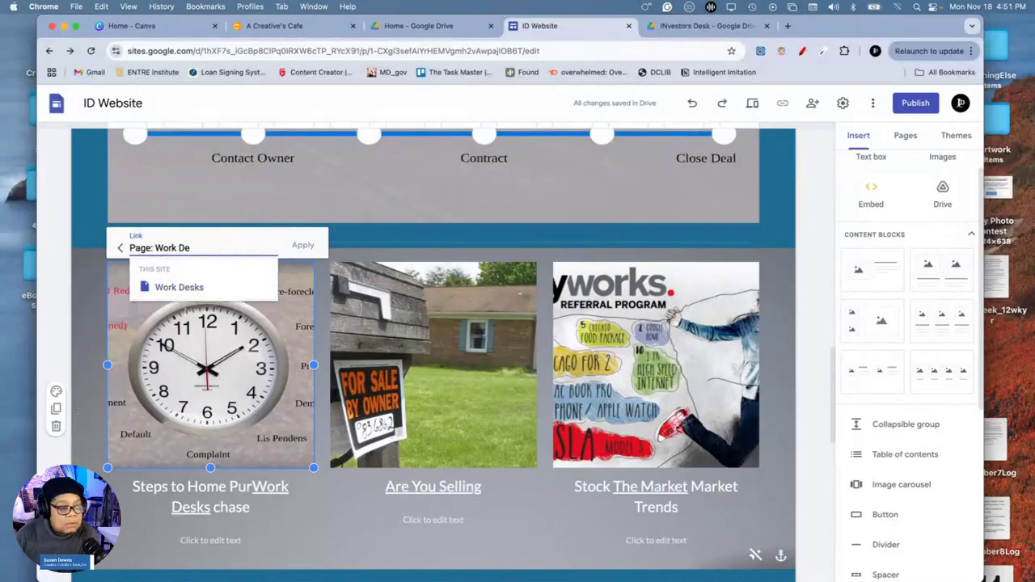
pyautogui.press('BackSpace')
pyautogui.press('BackSpace')
pyautogui.press('BackSpace')
pyautogui.press('BackSpace')
pyautogui.press('BackSpace')
pyautogui.press('BackSpace')
pyautogui.press('BackSpace')
pyautogui.press('BackSpace')
pyautogui.press('BackSpace')
pyautogui.press('BackSpace')
pyautogui.press('BackSpace')
pyautogui.press('BackSpace')
pyautogui.press('BackSpace')
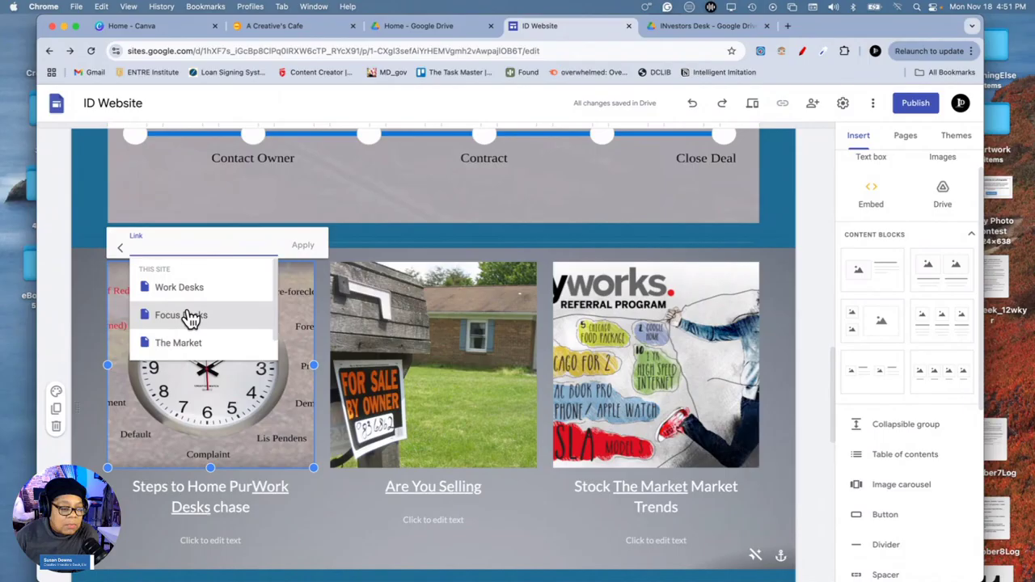
pyautogui.scroll(-1, 190, 317)
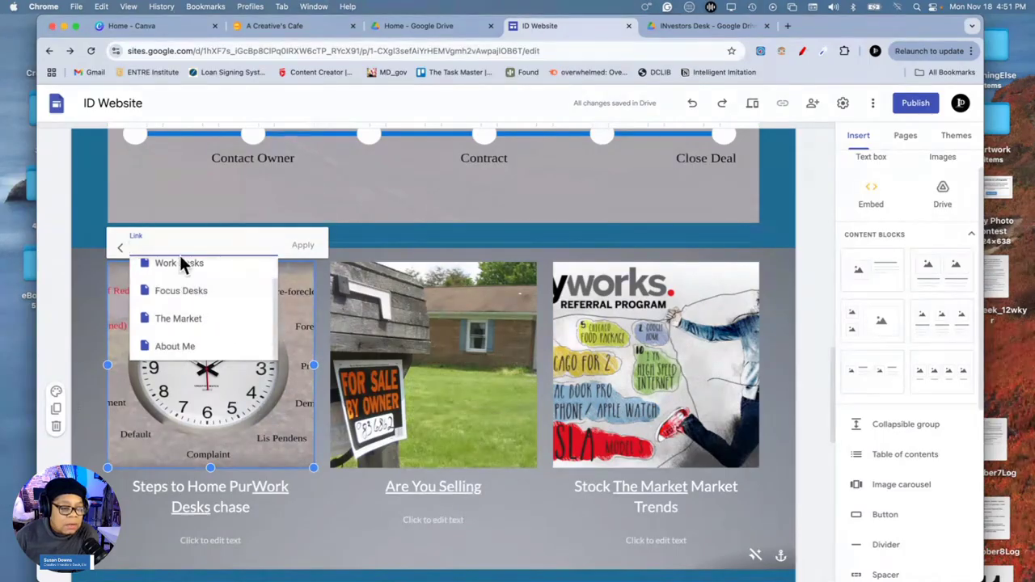
pyautogui.scroll(1, 185, 287)
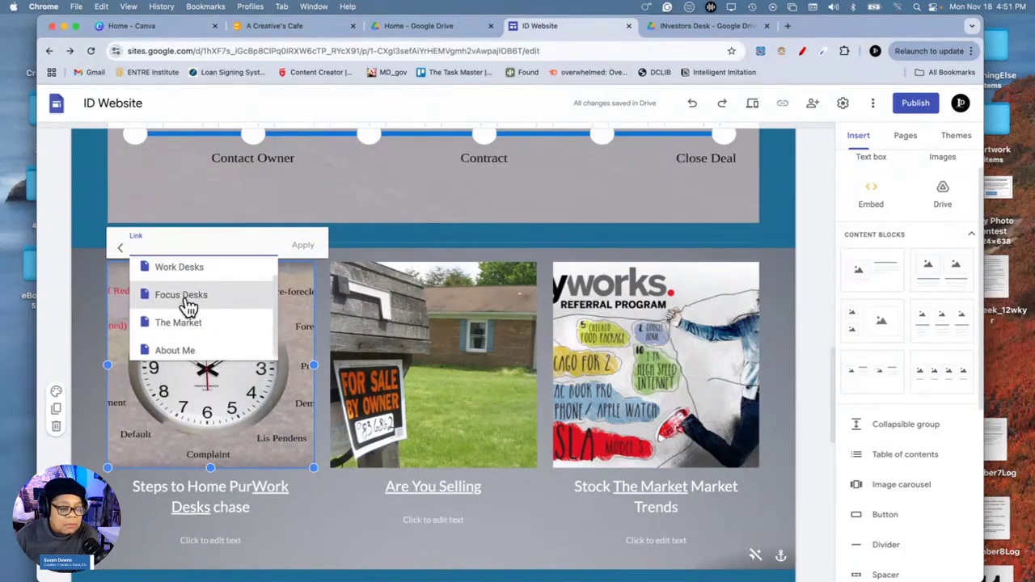
pyautogui.click(186, 297)
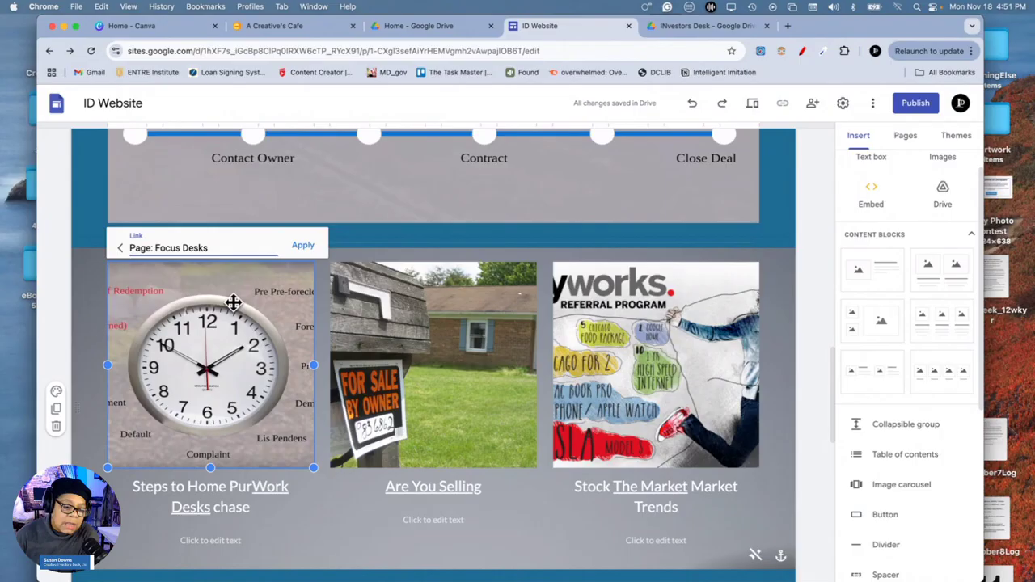
pyautogui.click(304, 245)
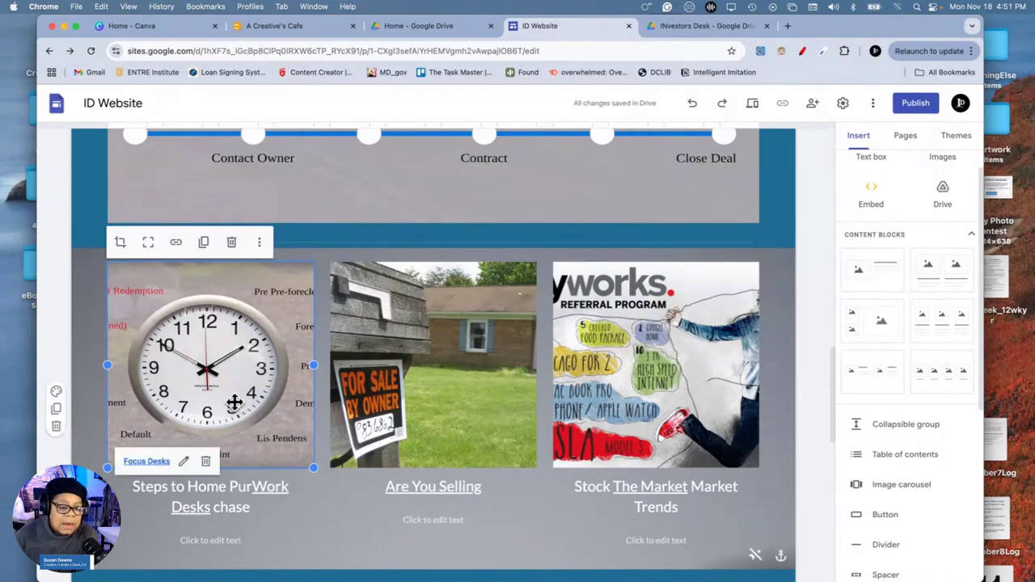
pyautogui.click(341, 507)
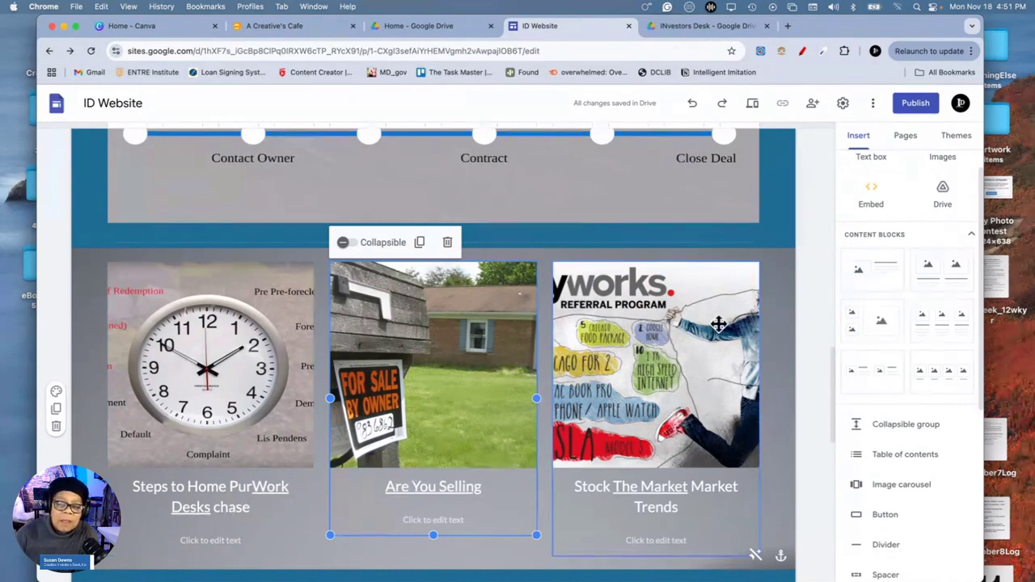
# Preview the site, test the clock image's link from the home page, and exit the preview
pyautogui.click(749, 106)
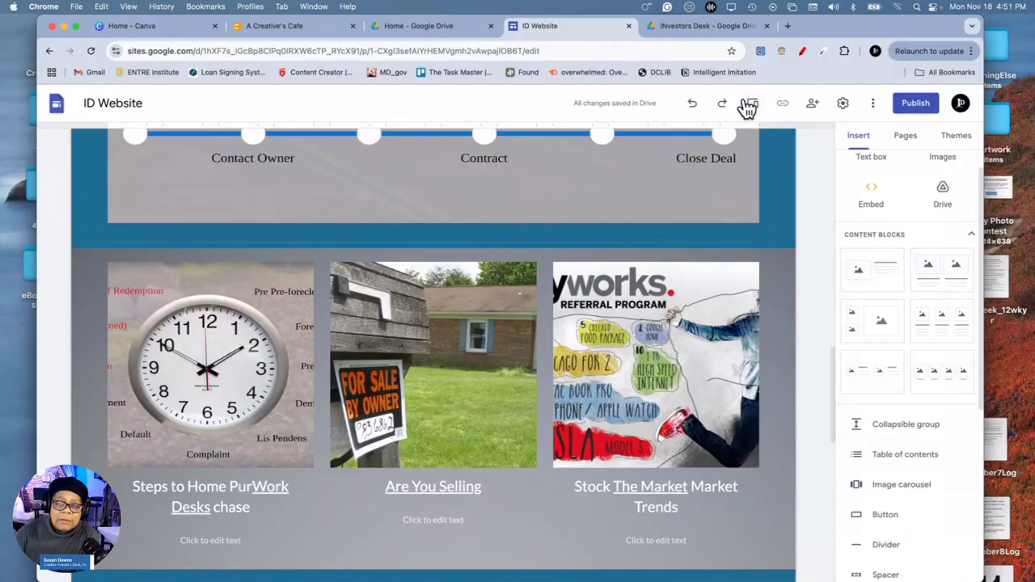
pyautogui.scroll(-3, 553, 495)
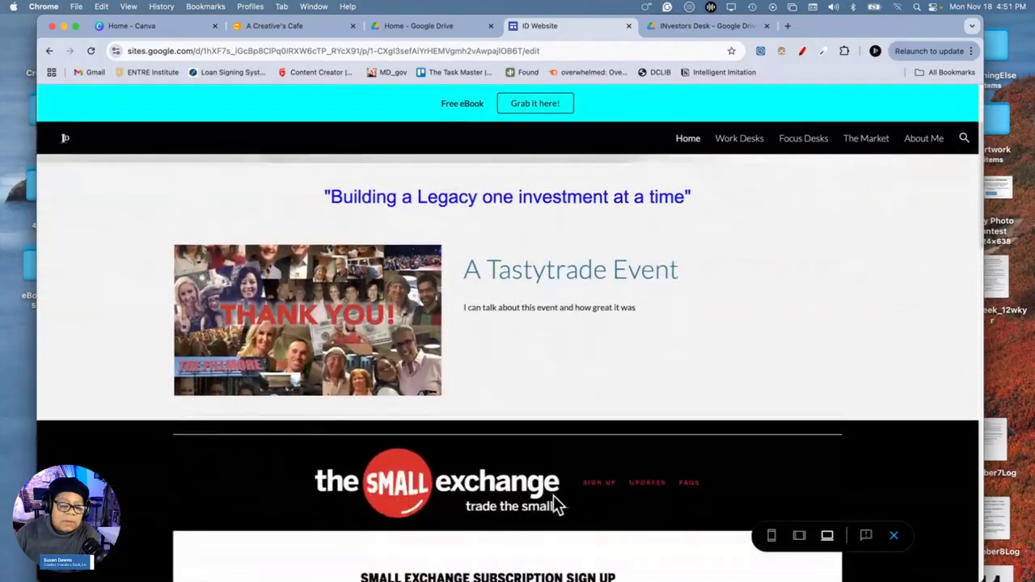
pyautogui.scroll(-10, 553, 495)
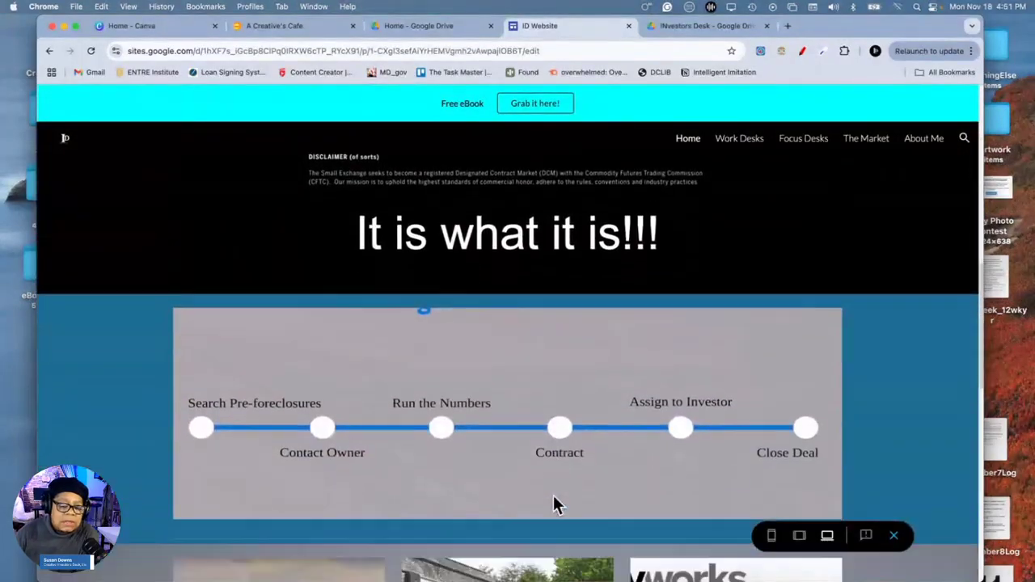
pyautogui.scroll(-4, 553, 503)
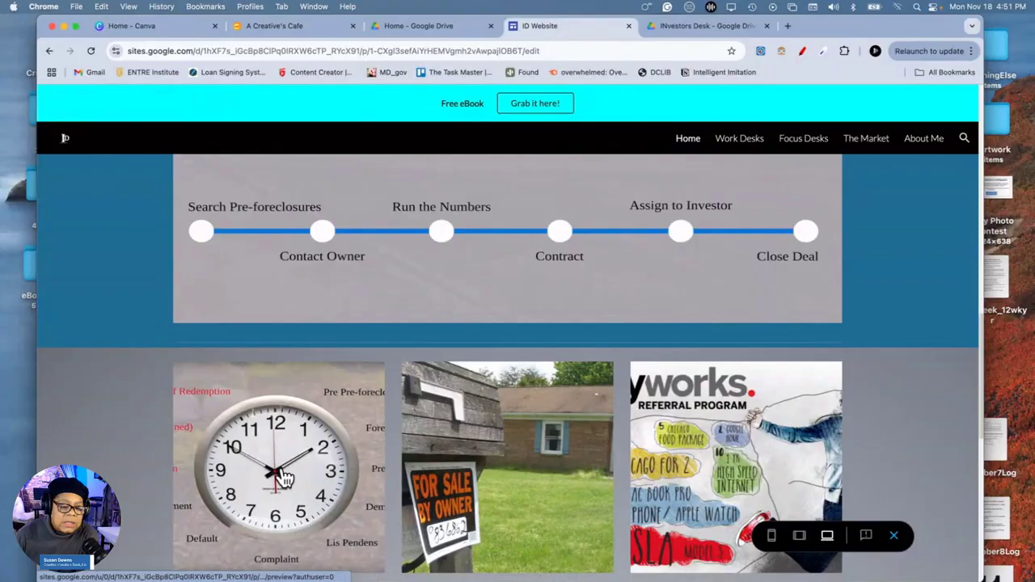
pyautogui.scroll(-2, 287, 478)
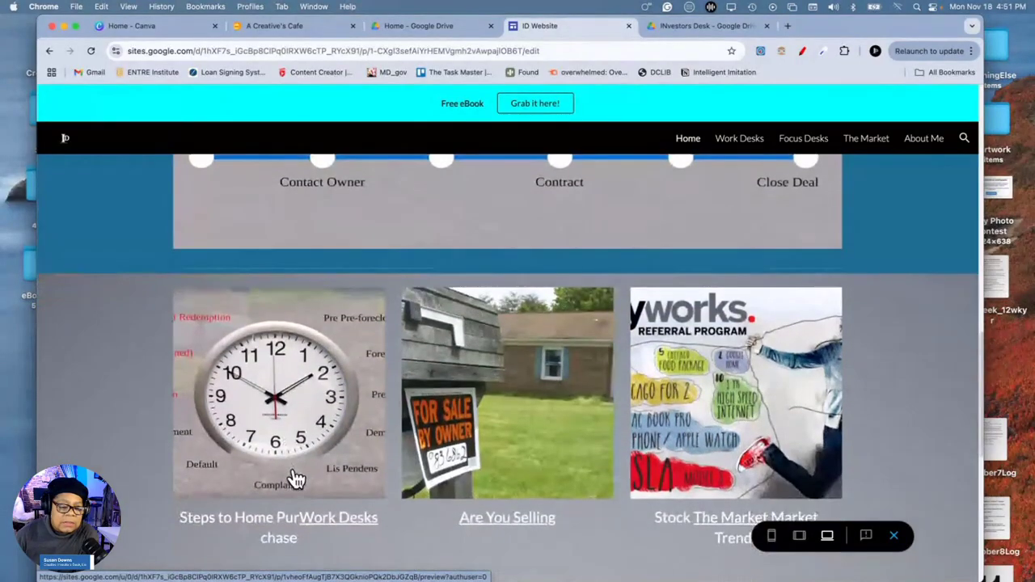
pyautogui.click(298, 407)
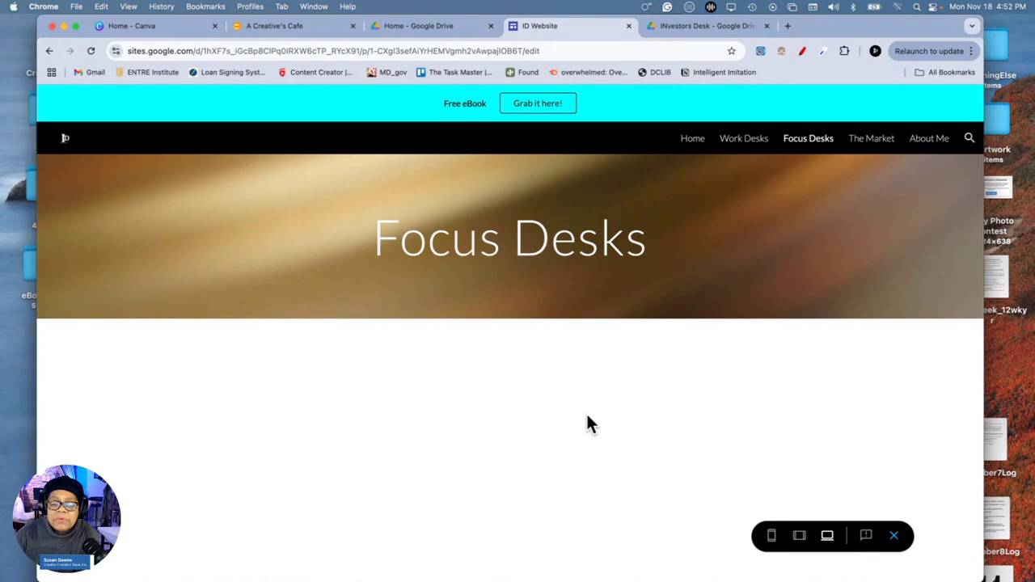
pyautogui.click(894, 536)
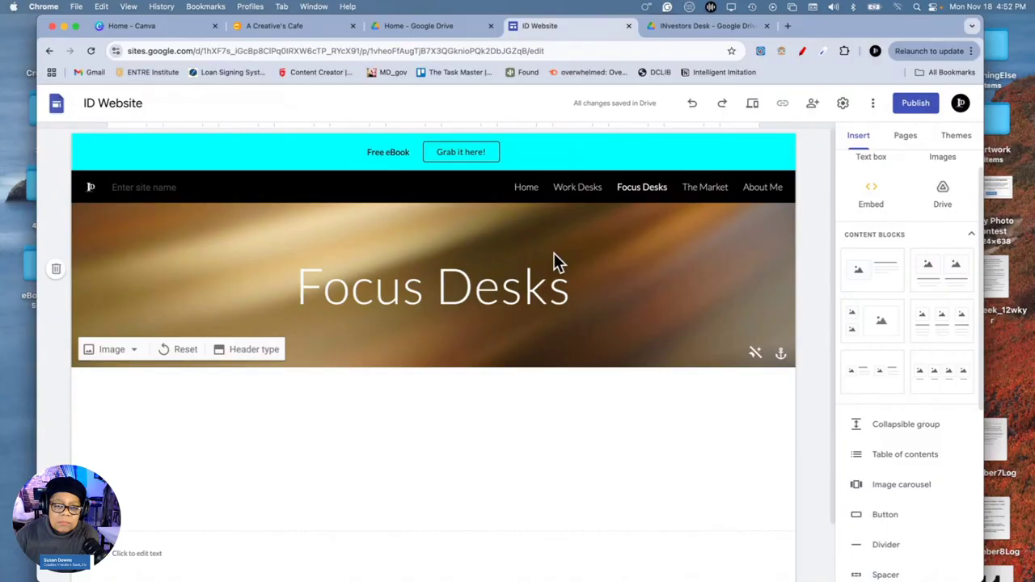
# Return to the Home page in the editor and look over its sections down to the Small Exchange block
pyautogui.click(526, 187)
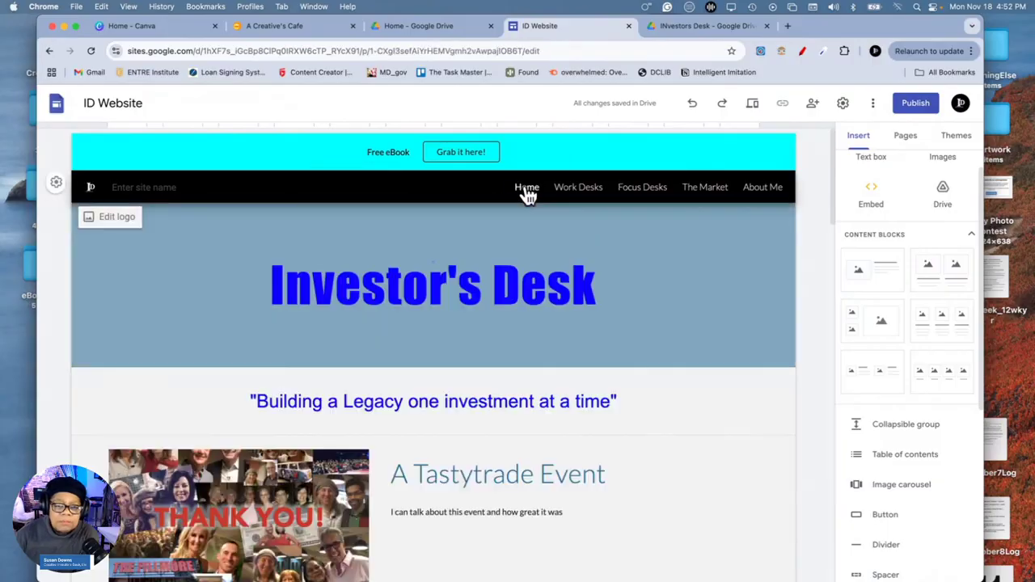
pyautogui.scroll(-3, 663, 300)
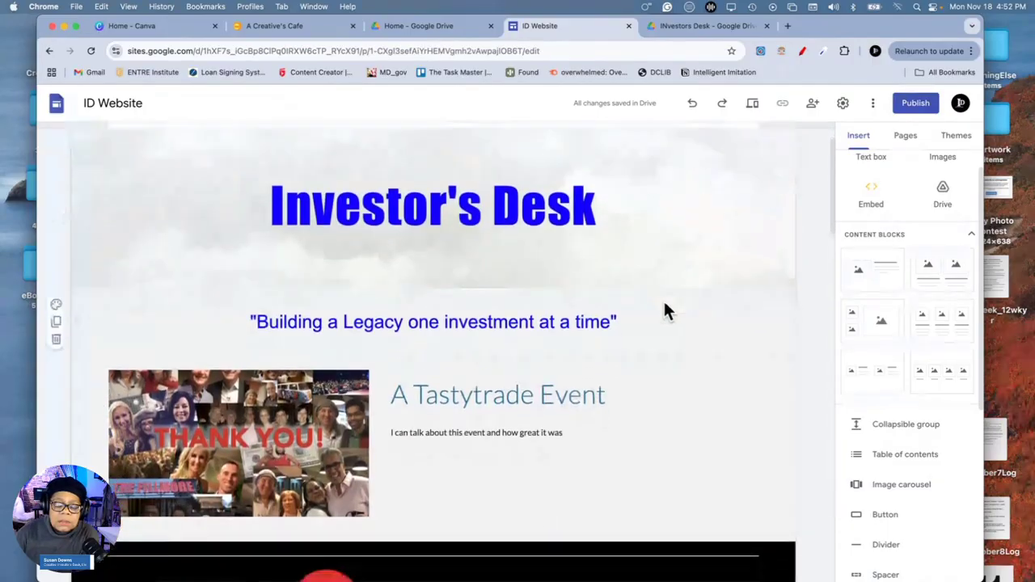
pyautogui.scroll(-1, 664, 310)
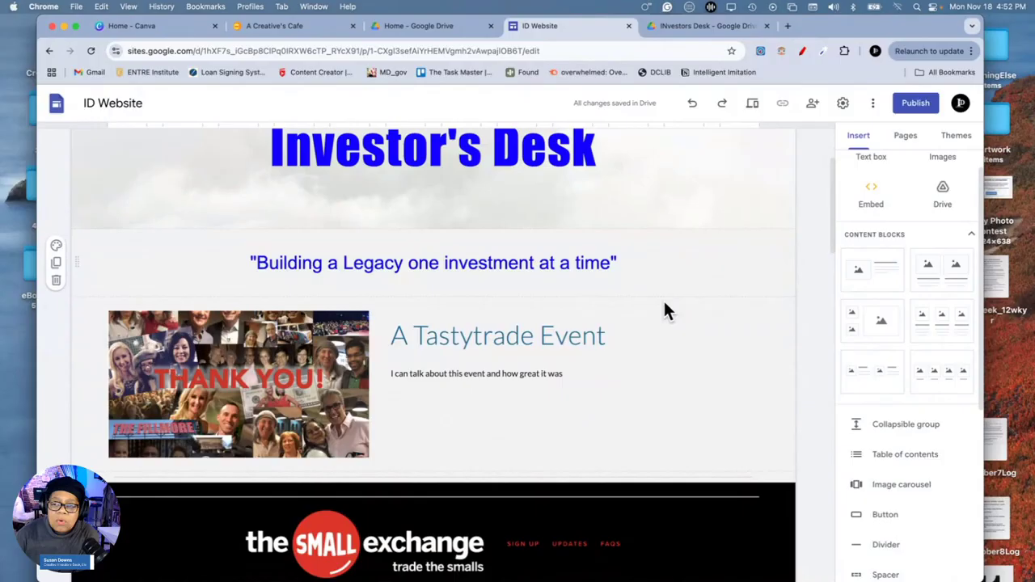
pyautogui.scroll(-4, 665, 310)
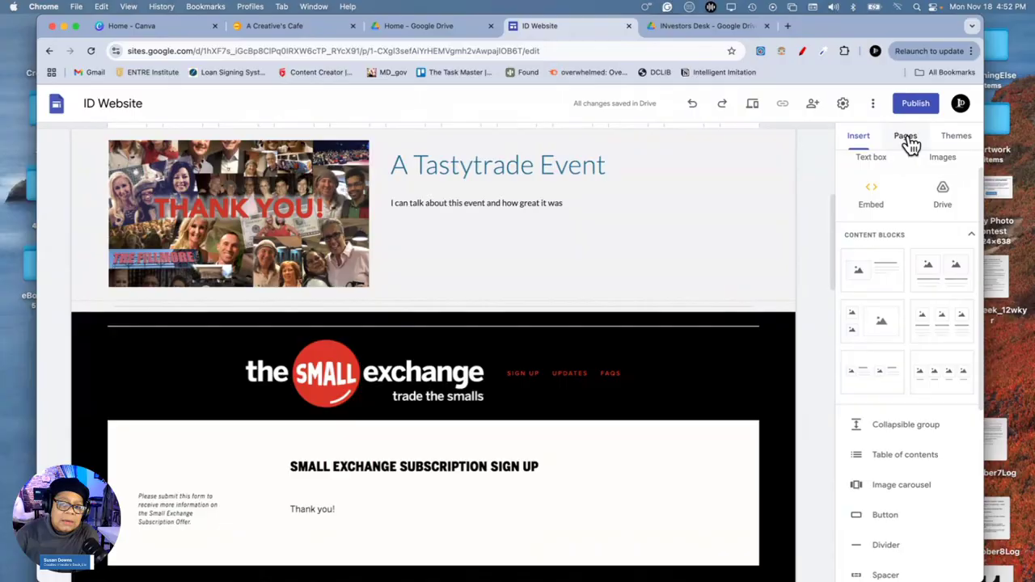
# Insert a button named "Back Home" on the Focus Desks page, linked to the site's Home page
pyautogui.click(908, 139)
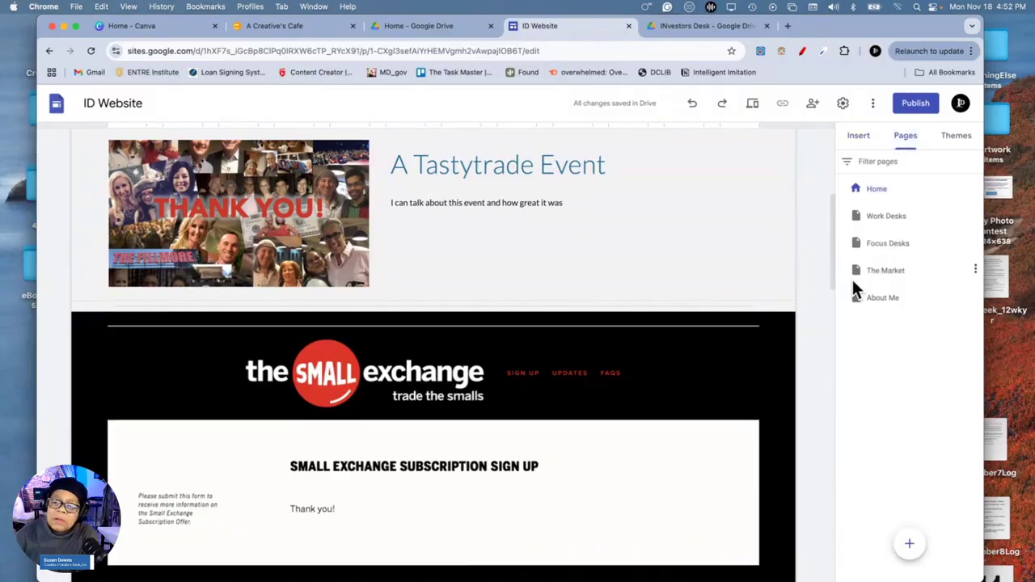
pyautogui.click(882, 250)
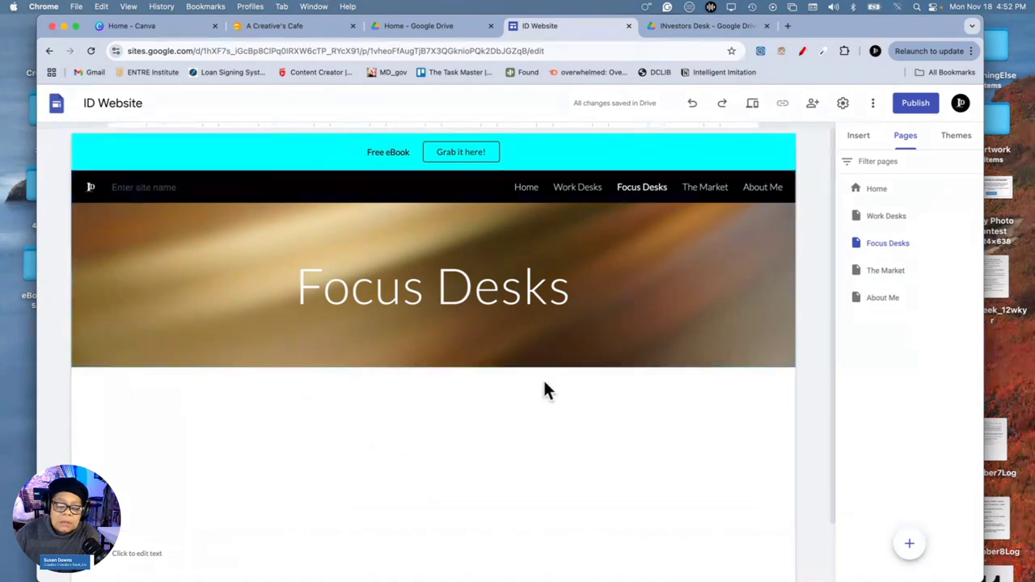
pyautogui.click(863, 143)
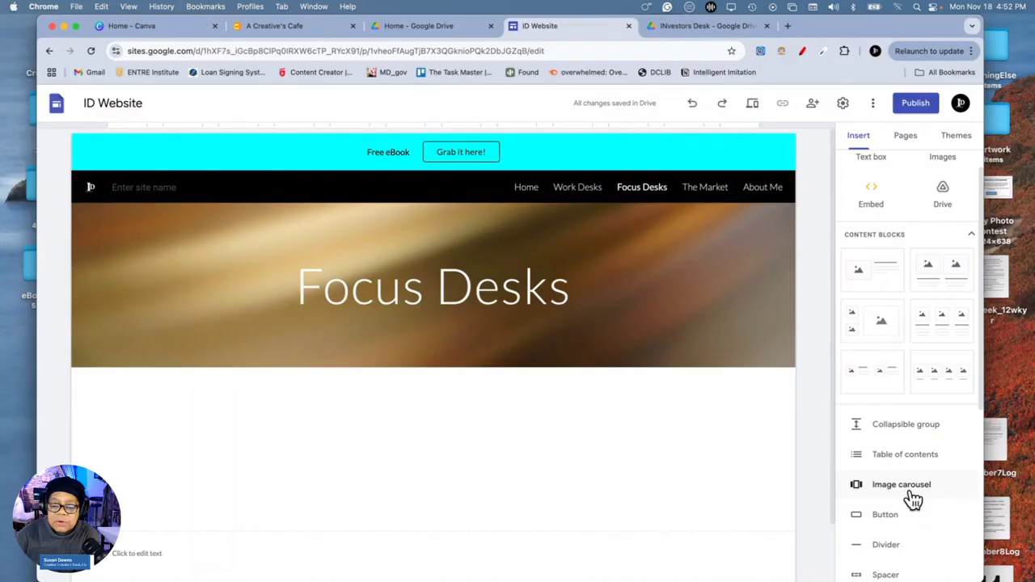
pyautogui.scroll(-2, 909, 497)
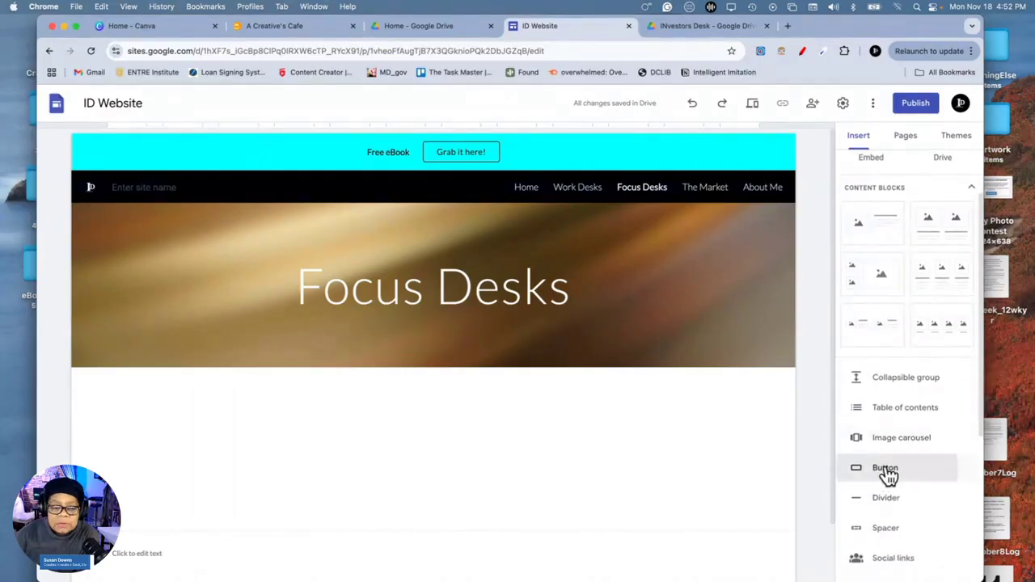
pyautogui.click(887, 471)
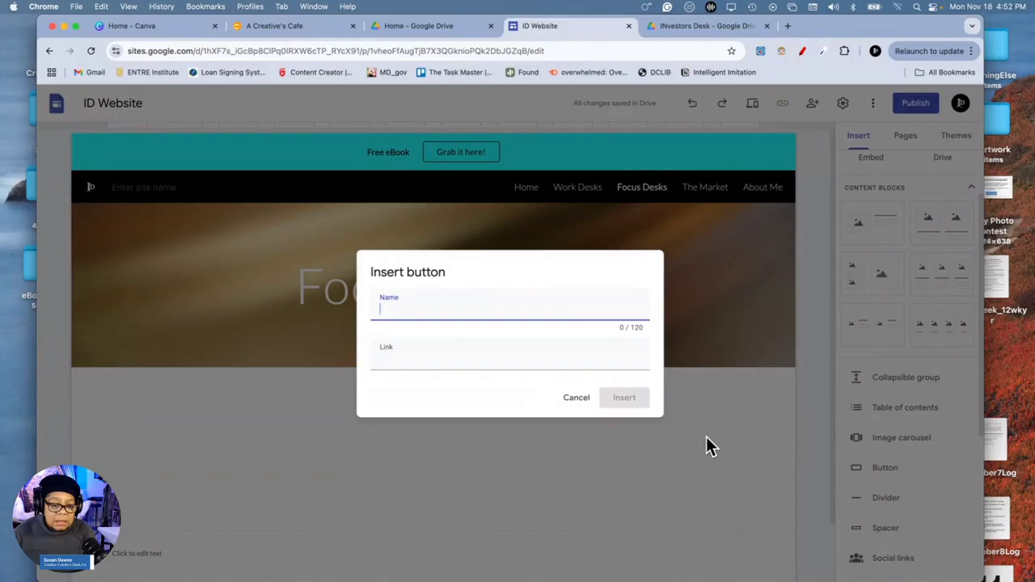
pyautogui.write('Back Home')
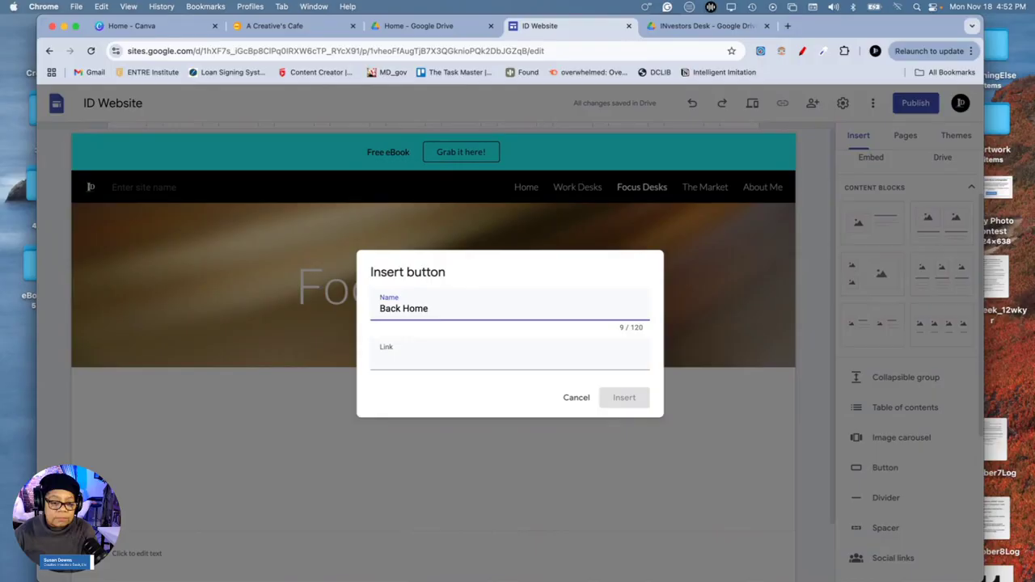
pyautogui.click(547, 360)
pyautogui.click(421, 406)
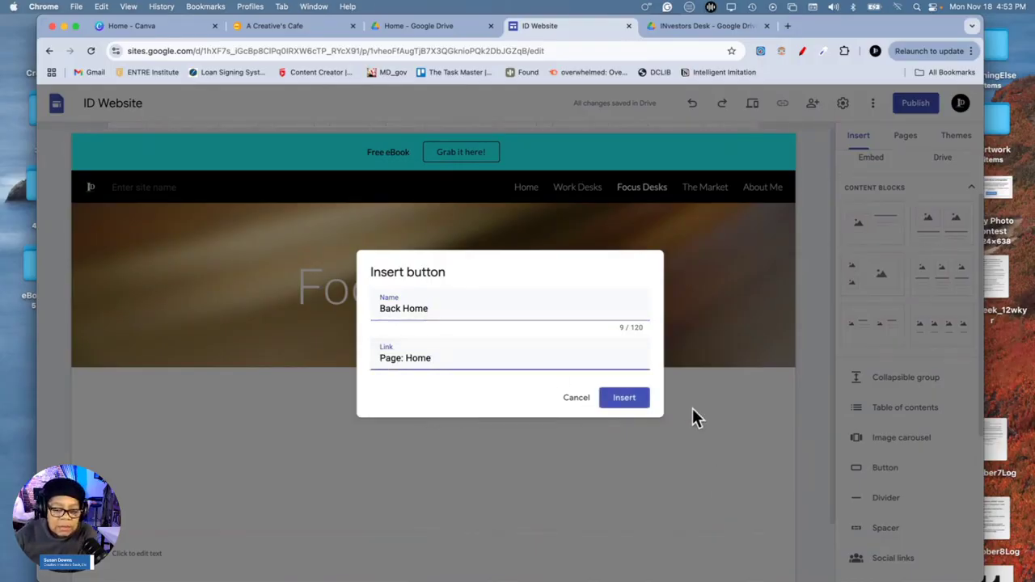
pyautogui.click(627, 399)
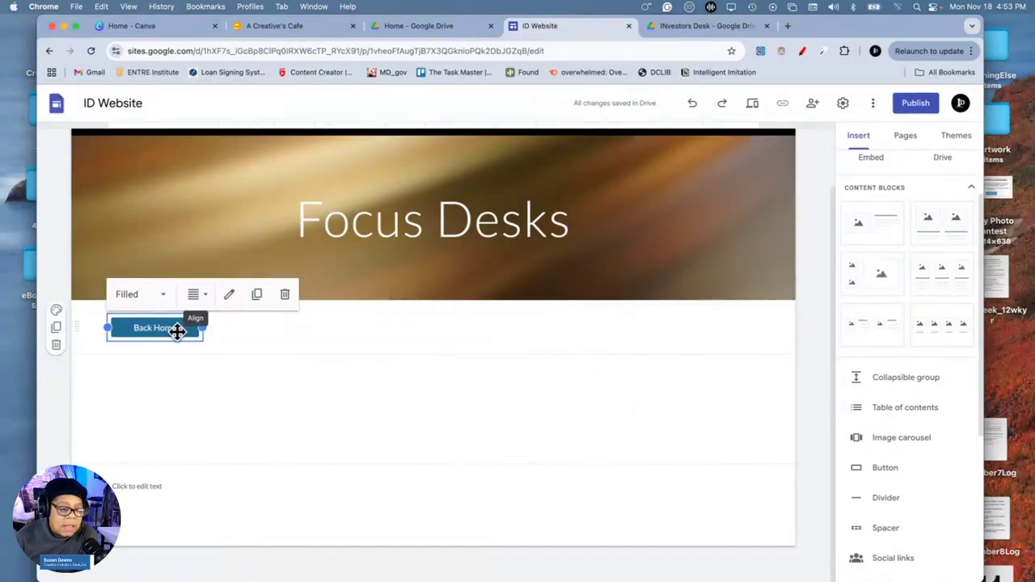
# Center the Back Home button horizontally in its section below the Focus Desks header
pyautogui.moveTo(165, 331); pyautogui.dragTo(454, 327)
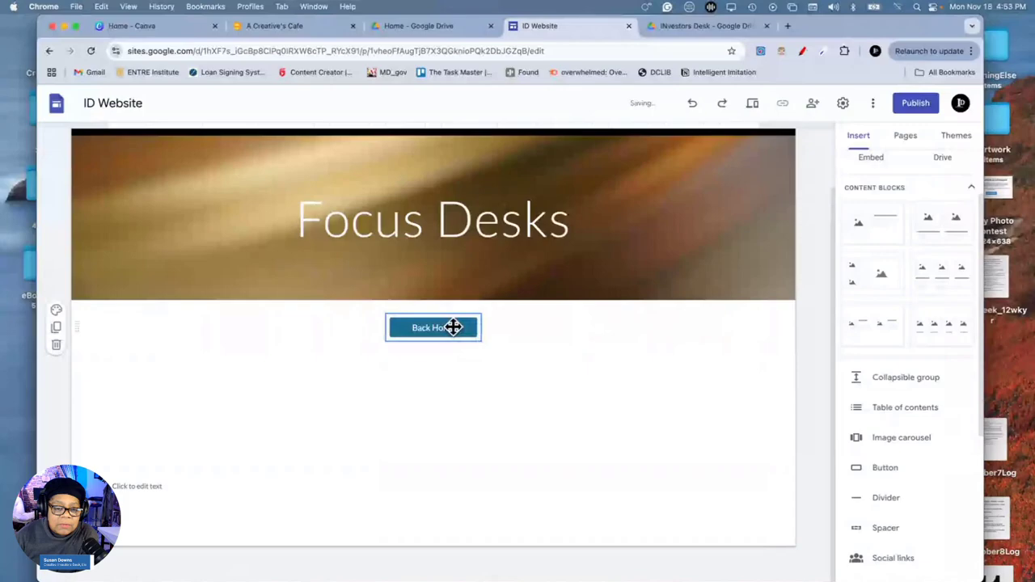
pyautogui.click(543, 333)
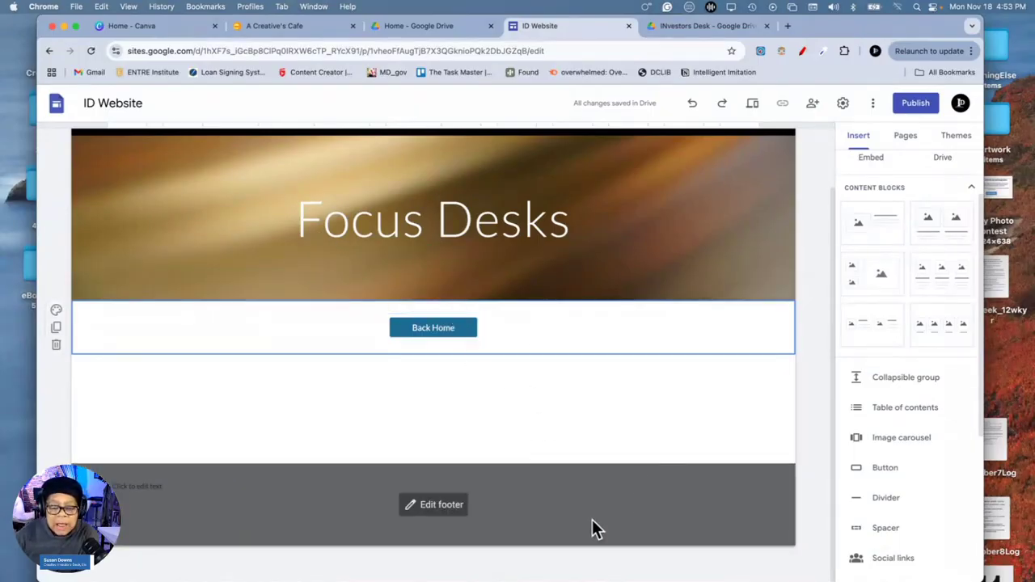
# Preview the Focus Desks page, test the Back Home button's link, look over the home page, and exit the preview
pyautogui.scroll(2, 590, 363)
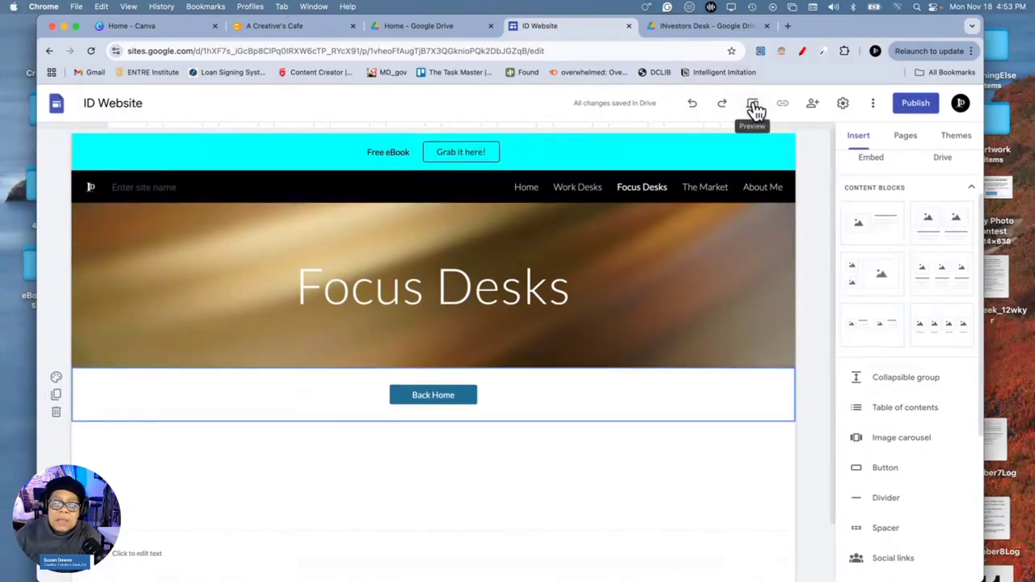
pyautogui.click(753, 105)
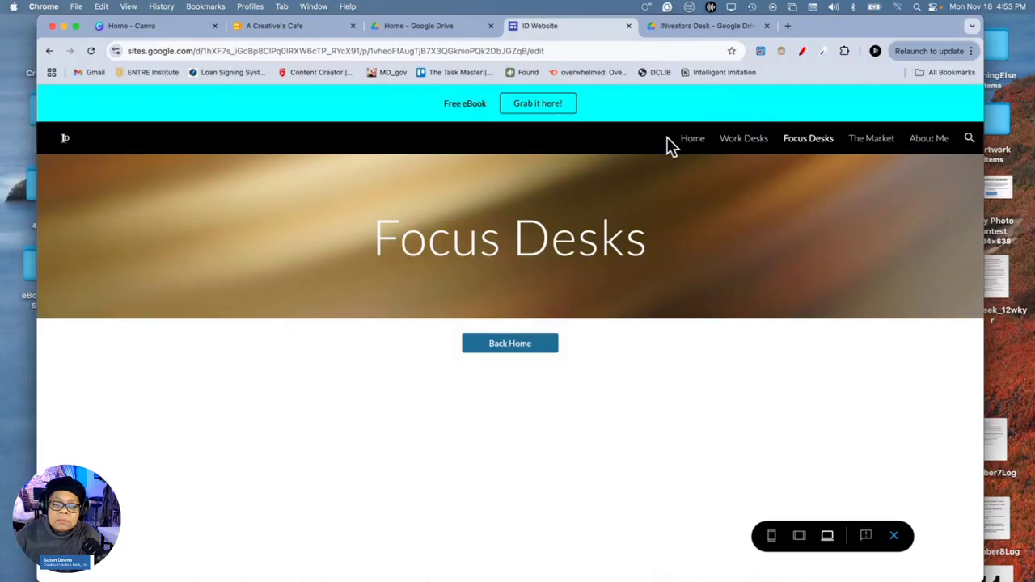
pyautogui.click(521, 352)
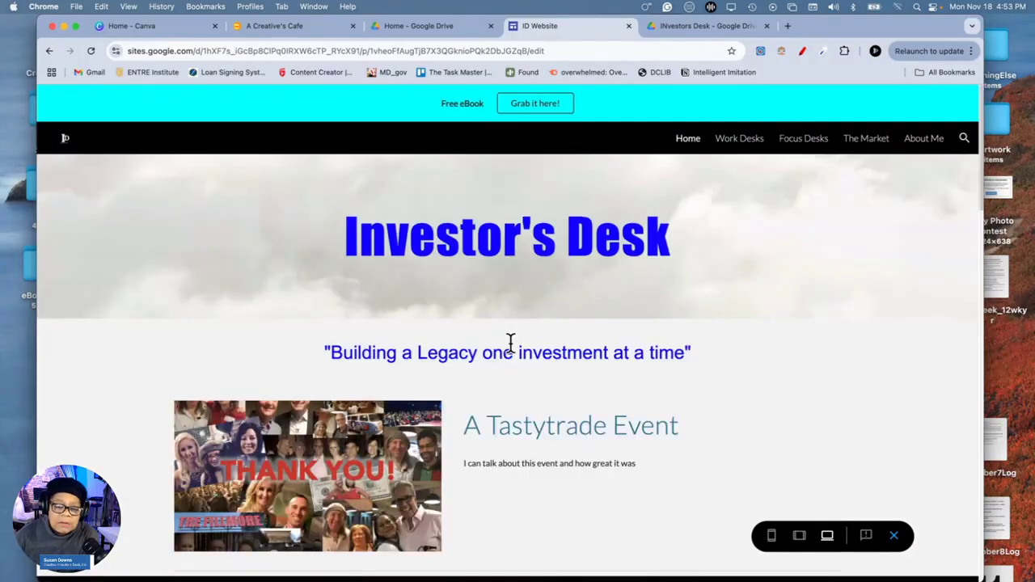
pyautogui.scroll(-5, 594, 388)
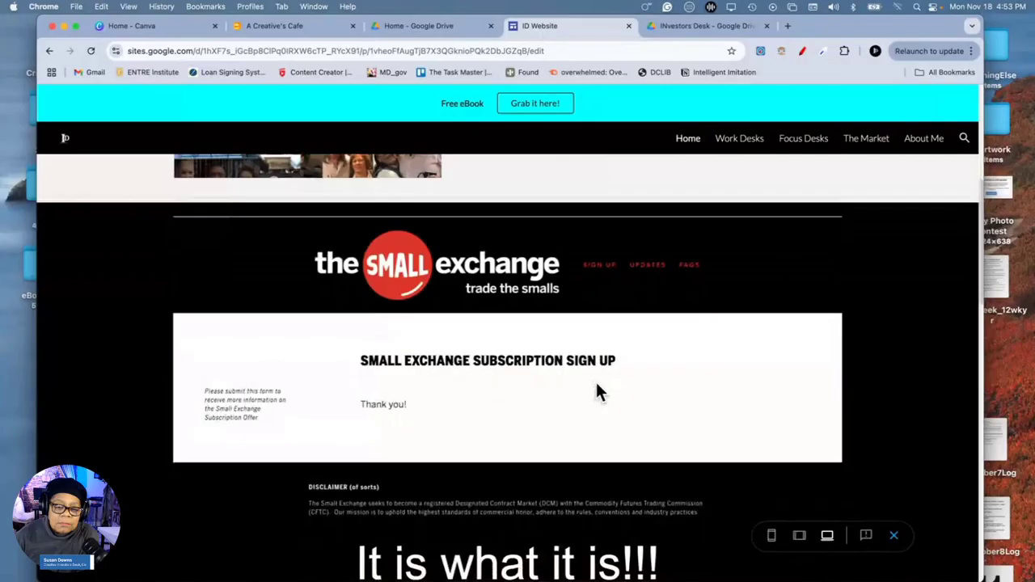
pyautogui.scroll(5, 597, 386)
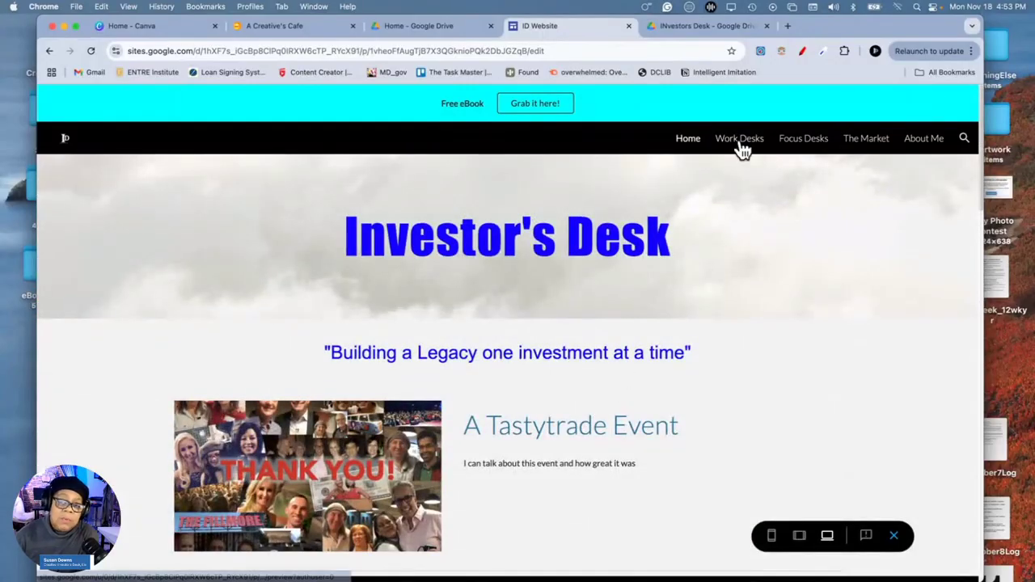
pyautogui.click(894, 538)
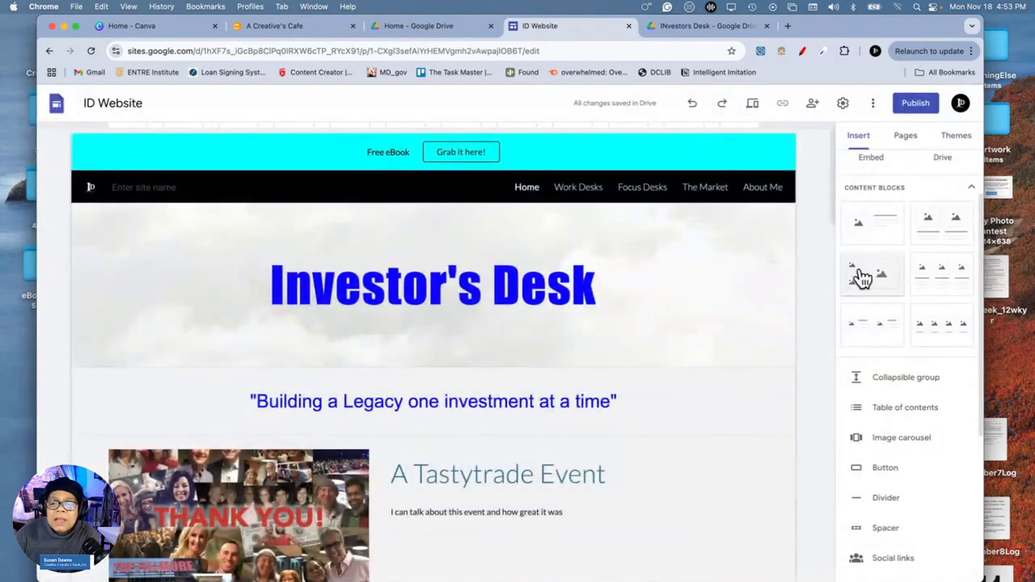
# Insert the YouTube video "Monday Morning Mark Up 182023" from the channel's own videos on the Focus Desks page
pyautogui.scroll(-1, 883, 293)
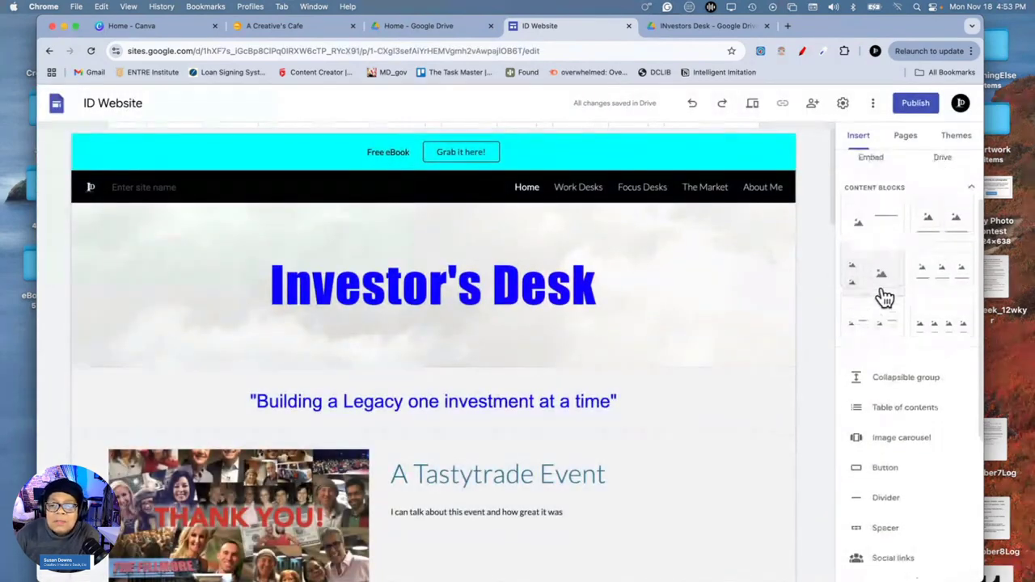
pyautogui.scroll(-5, 884, 296)
pyautogui.scroll(-2, 883, 297)
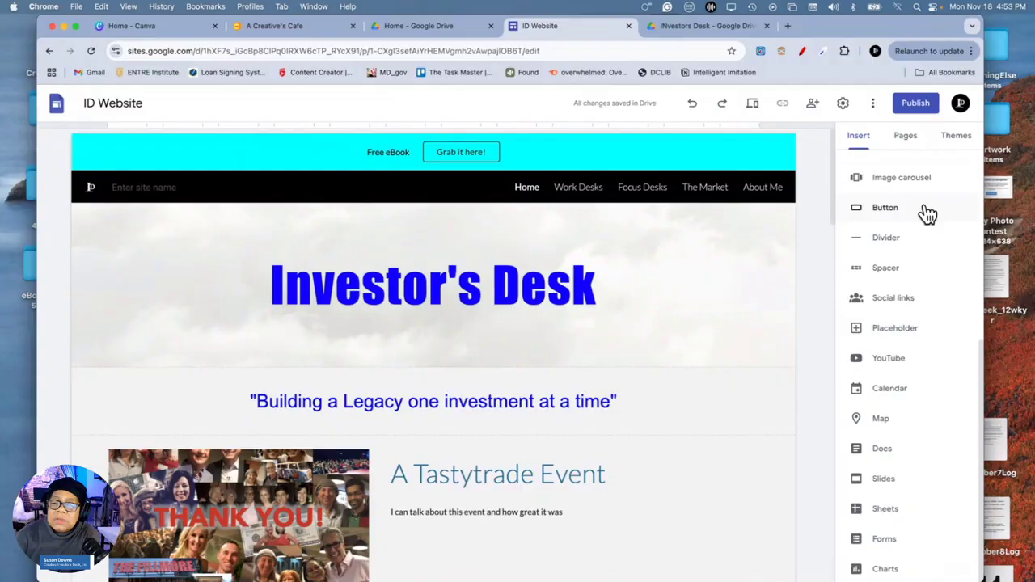
pyautogui.click(906, 139)
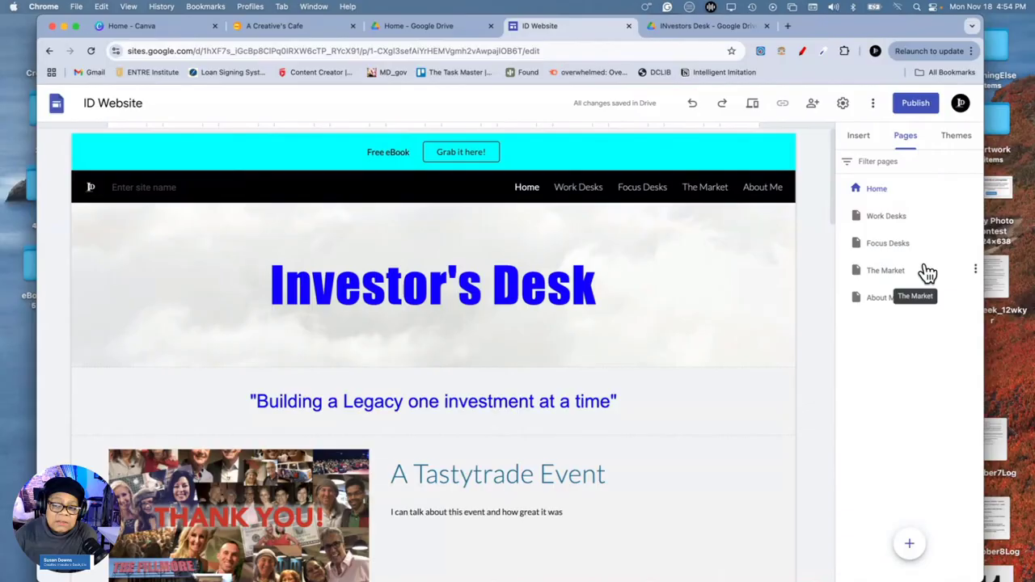
pyautogui.click(887, 249)
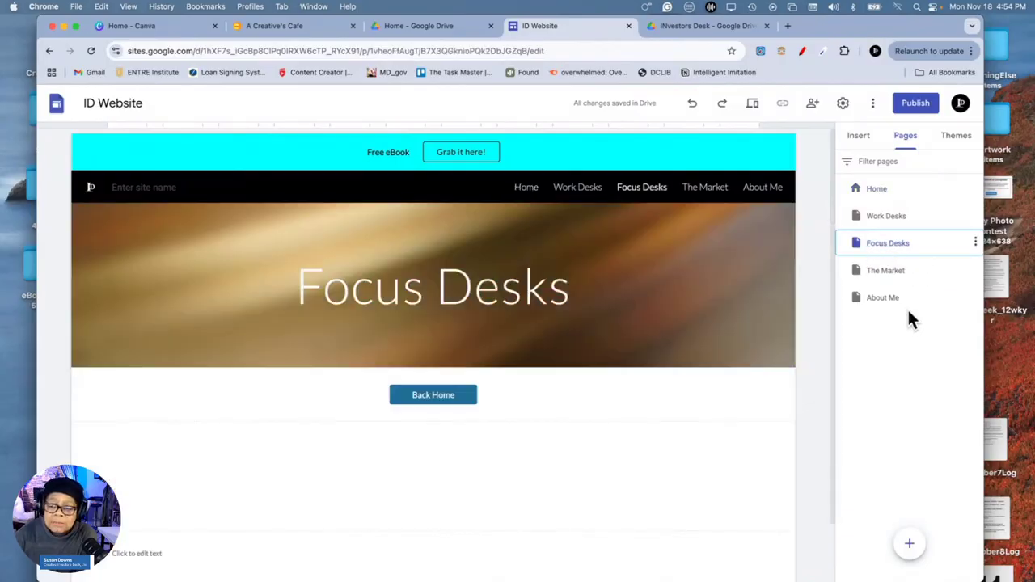
pyautogui.click(858, 136)
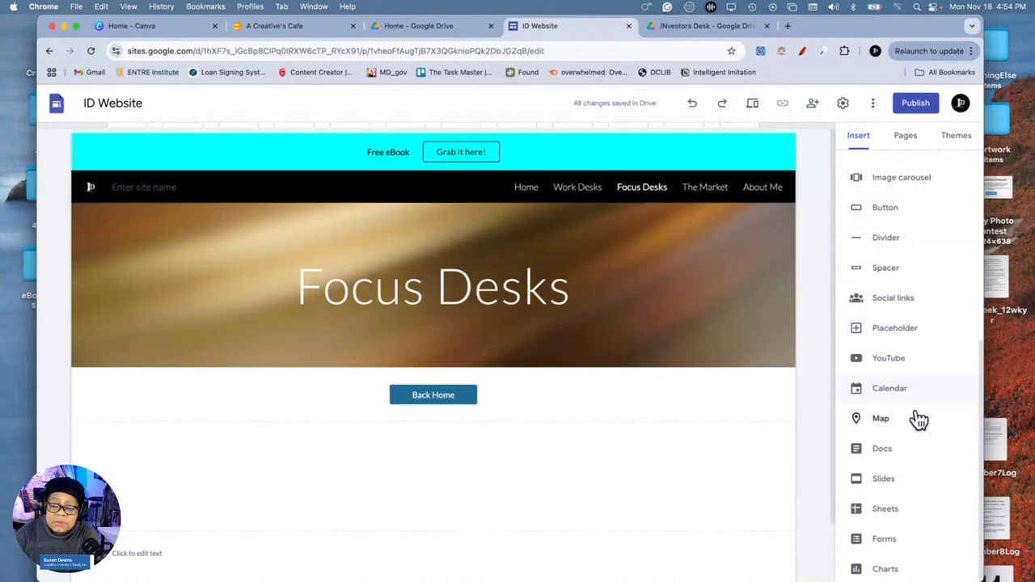
pyautogui.click(889, 361)
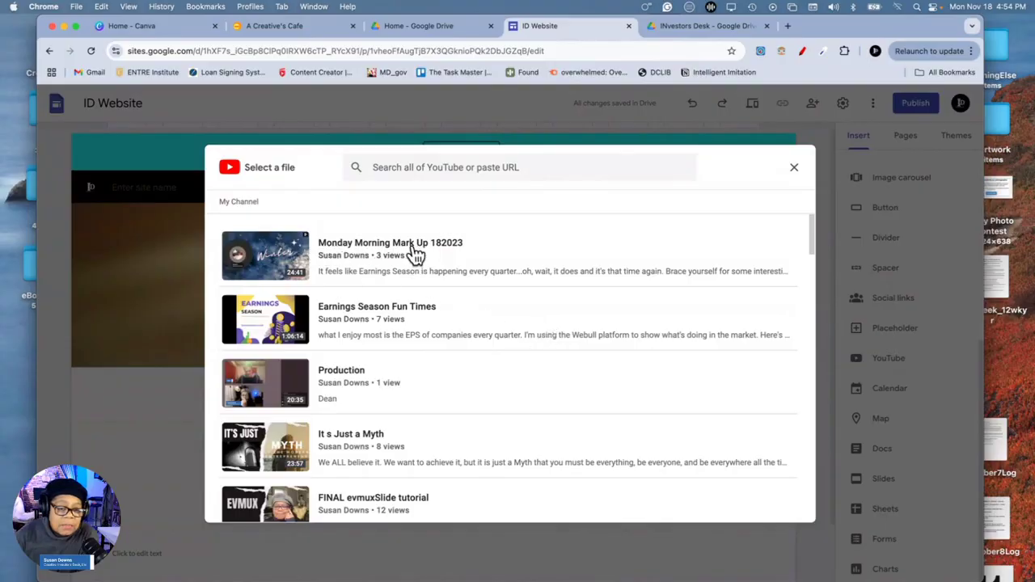
pyautogui.click(370, 253)
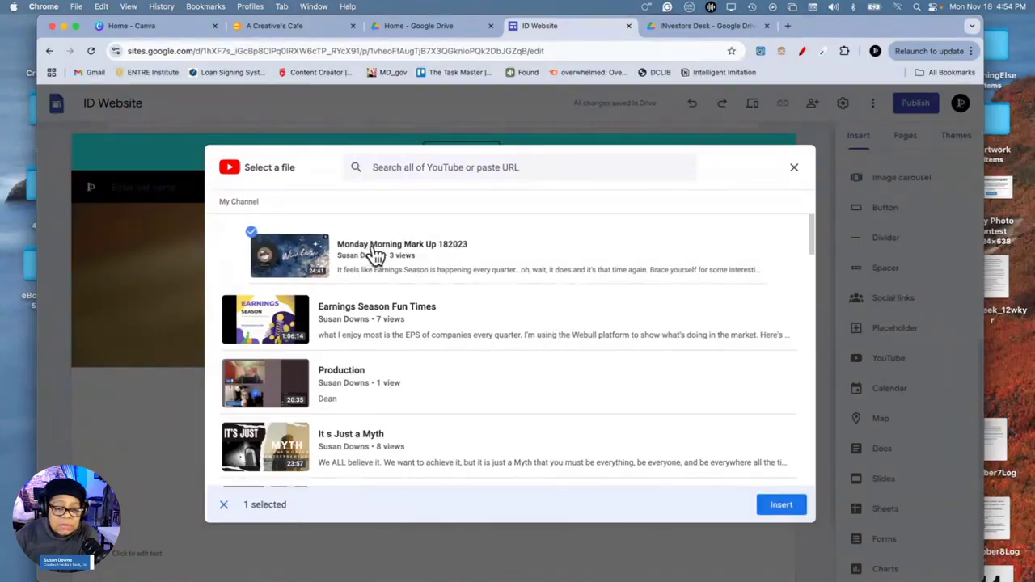
pyautogui.click(774, 508)
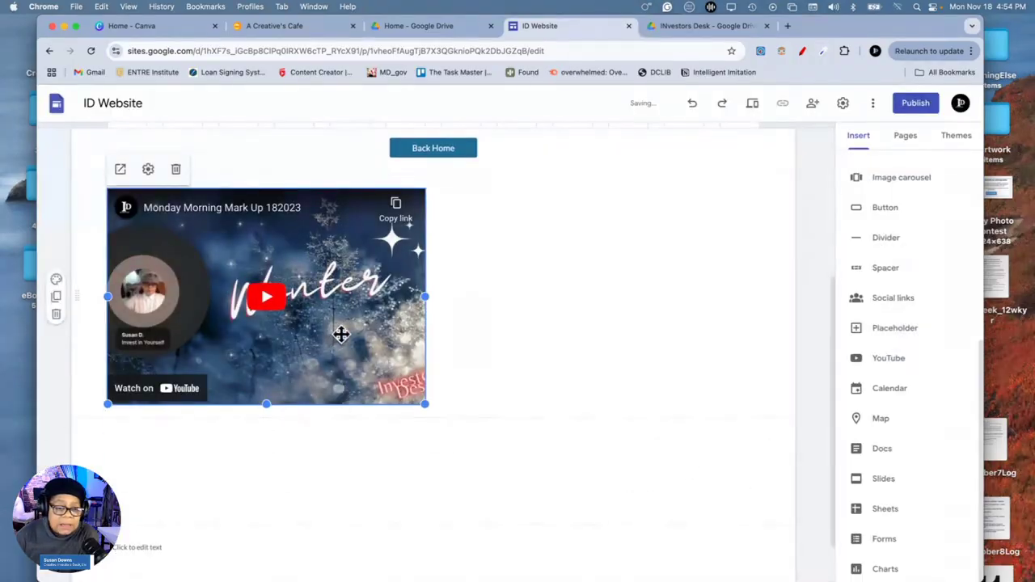
pyautogui.click(522, 330)
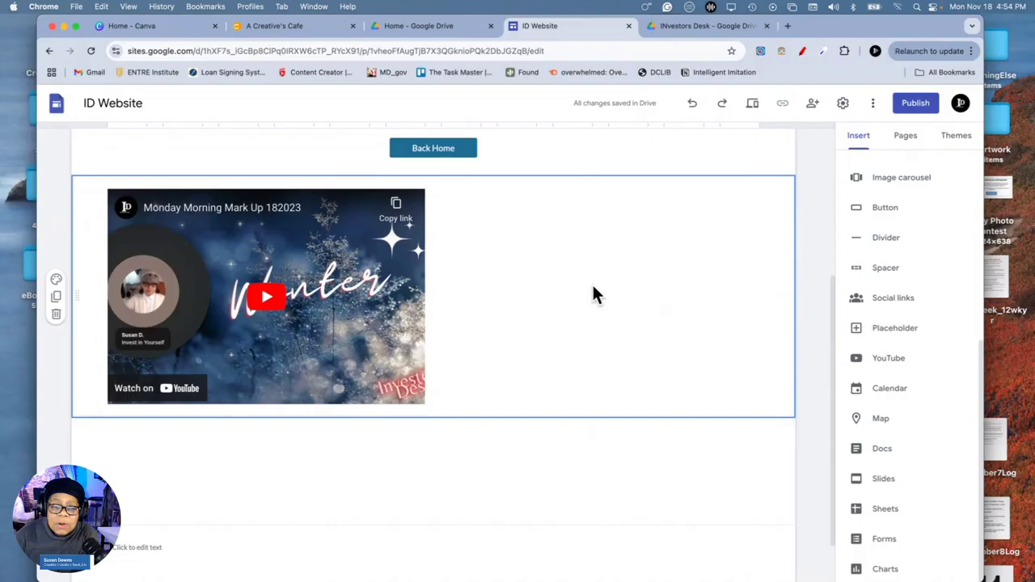
# Add a text box beside the video reading "Talk about this video and what it is all about"
pyautogui.doubleClick(636, 308)
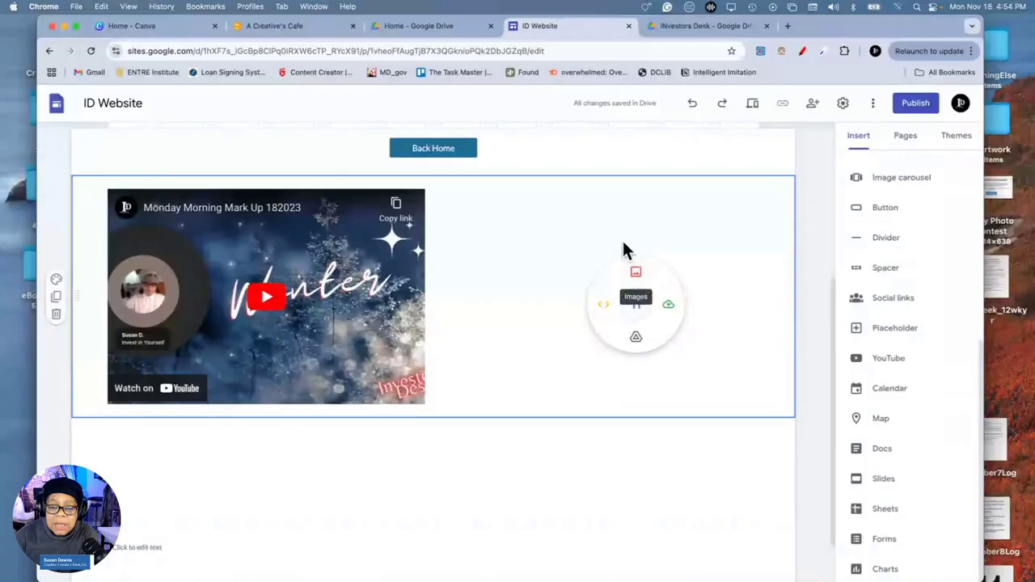
pyautogui.click(636, 305)
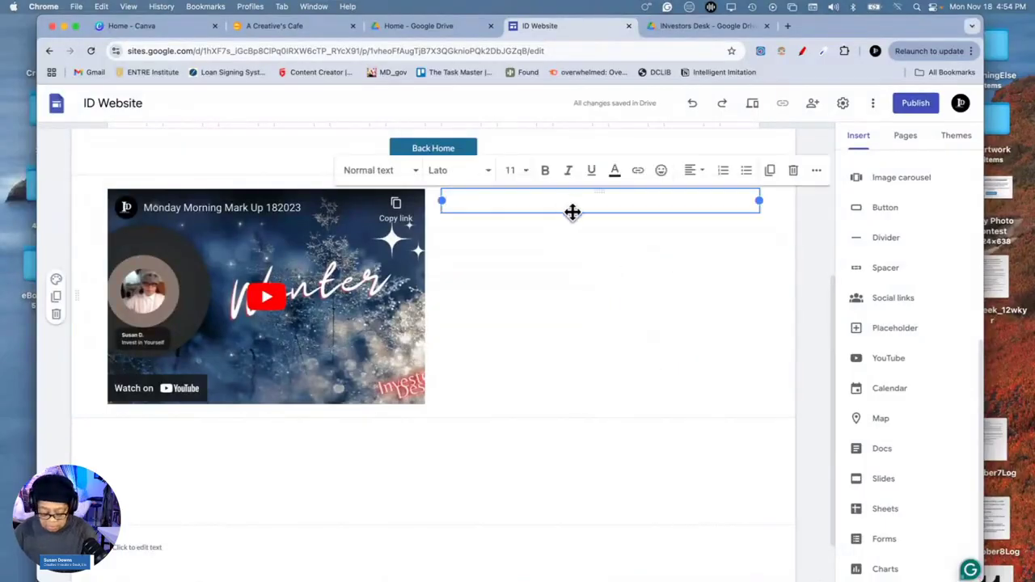
pyautogui.write('Talk')
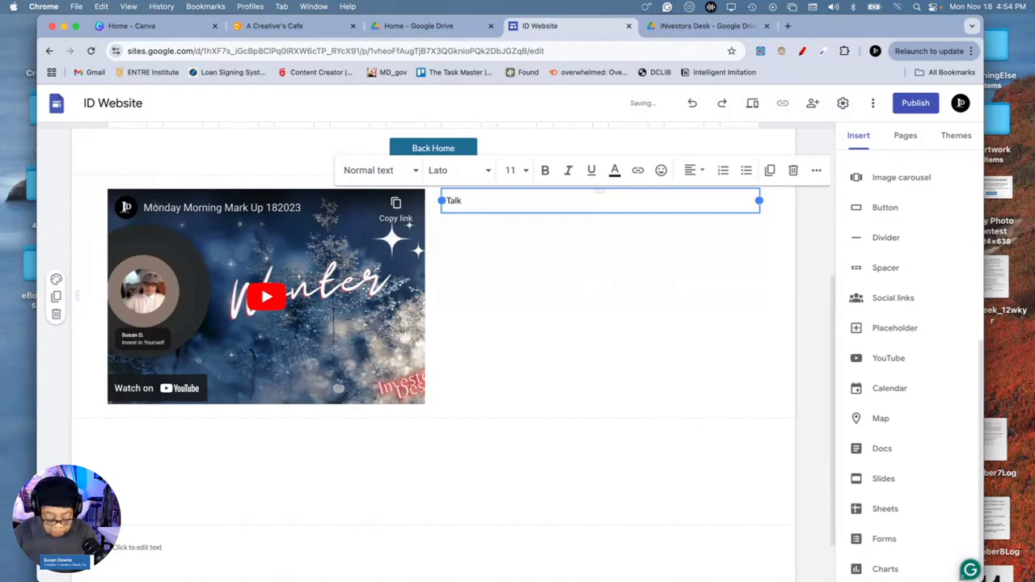
pyautogui.write(' about')
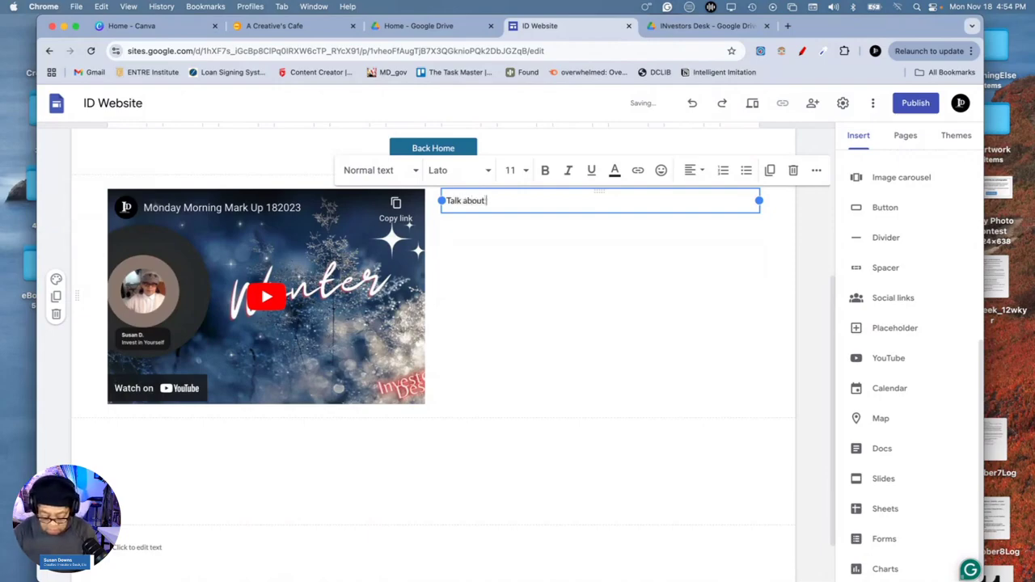
pyautogui.write(' this video and wh')
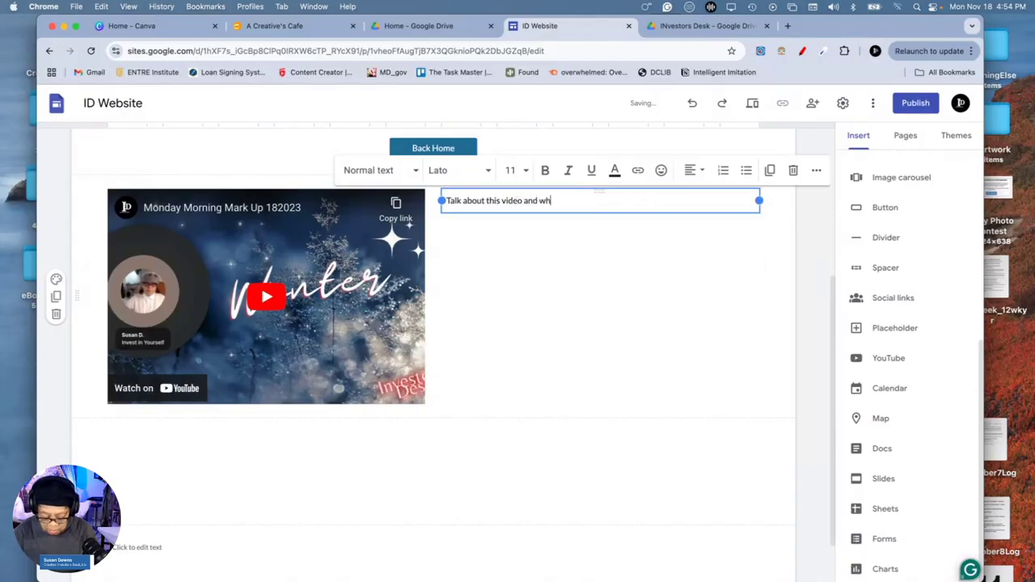
pyautogui.write('at it is all about')
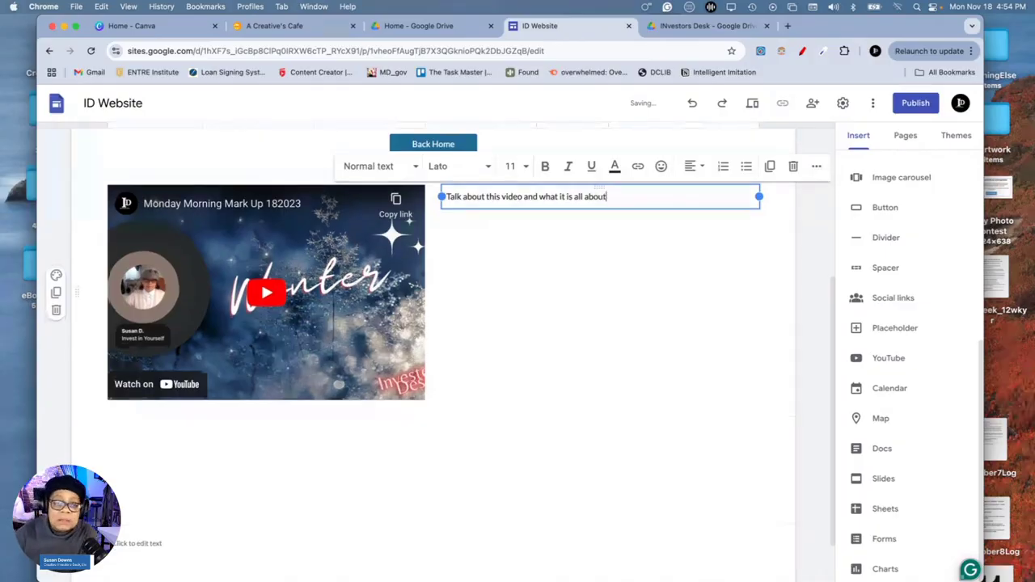
# Copy the sentence beside the video and paste it four more times in the text box, with the last copy as its own paragraph
pyautogui.scroll(-2, 657, 229)
pyautogui.scroll(5, 530, 219)
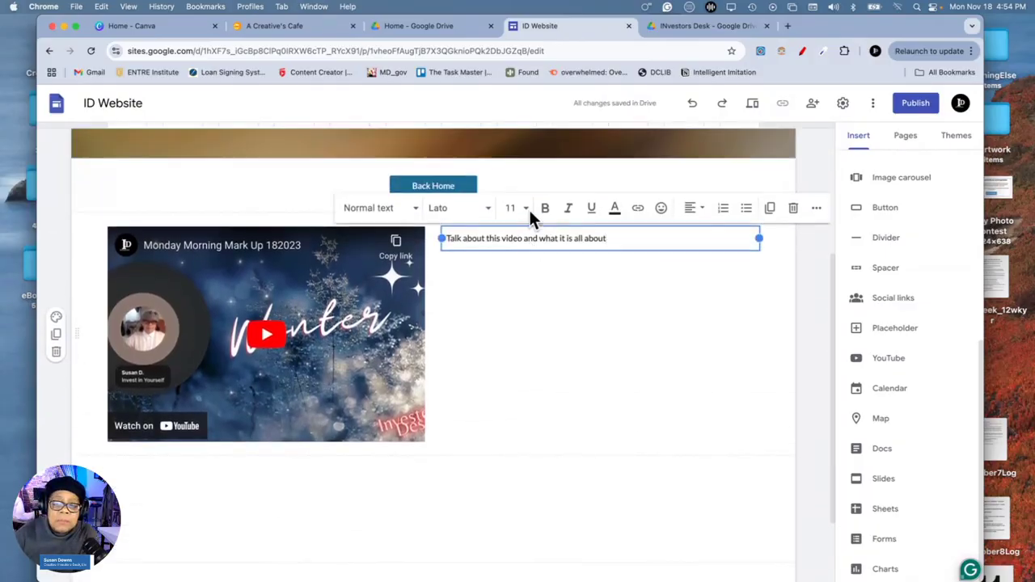
pyautogui.tripleClick(563, 258)
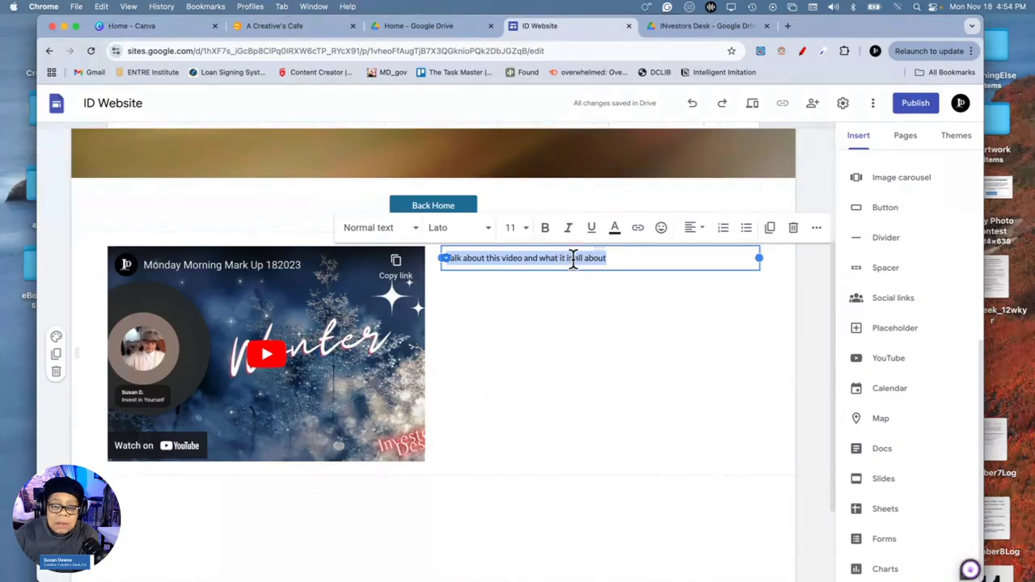
pyautogui.rightClick(578, 258)
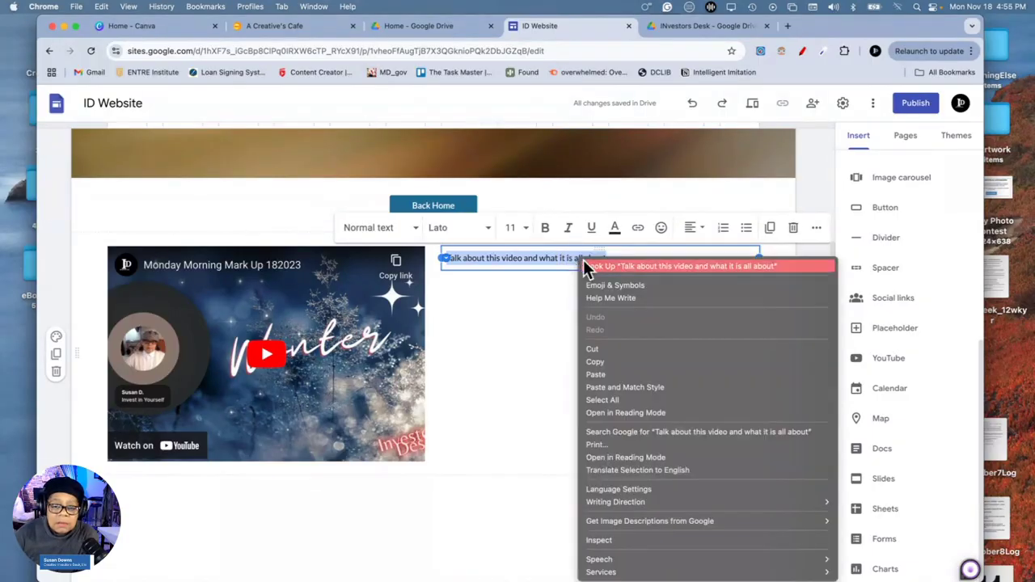
pyautogui.click(611, 363)
pyautogui.click(625, 258)
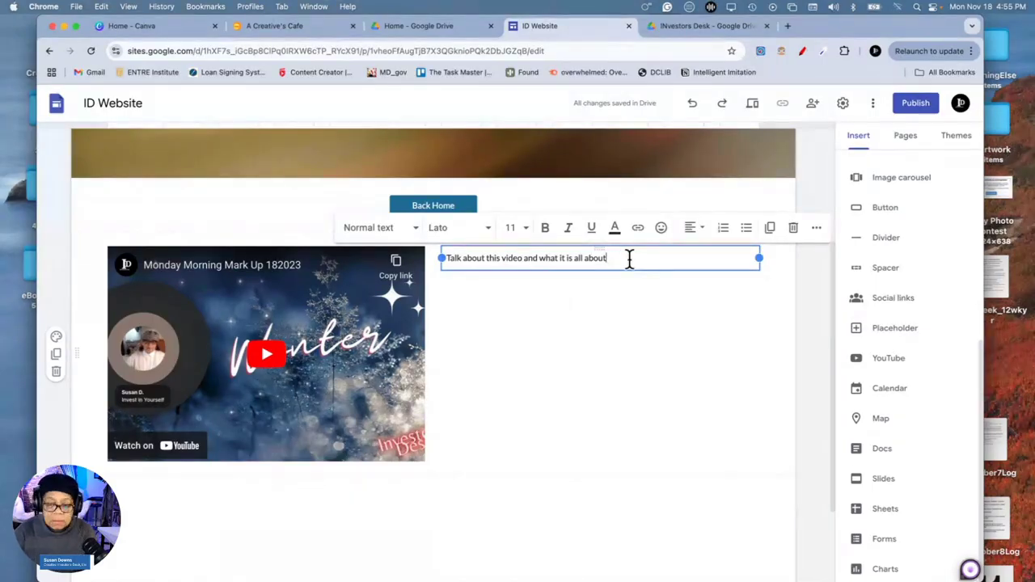
pyautogui.press('super+v')
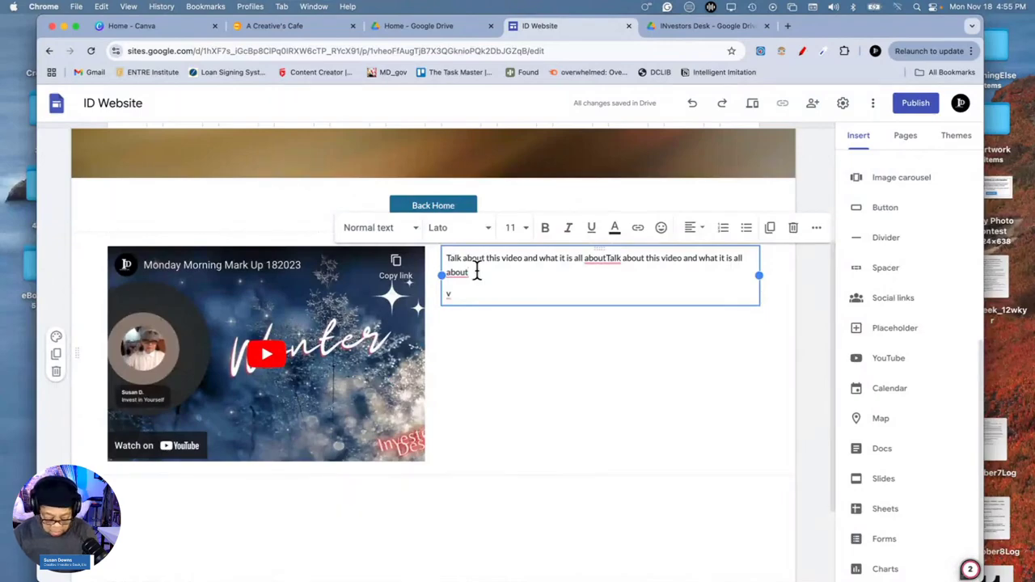
pyautogui.press('super+v')
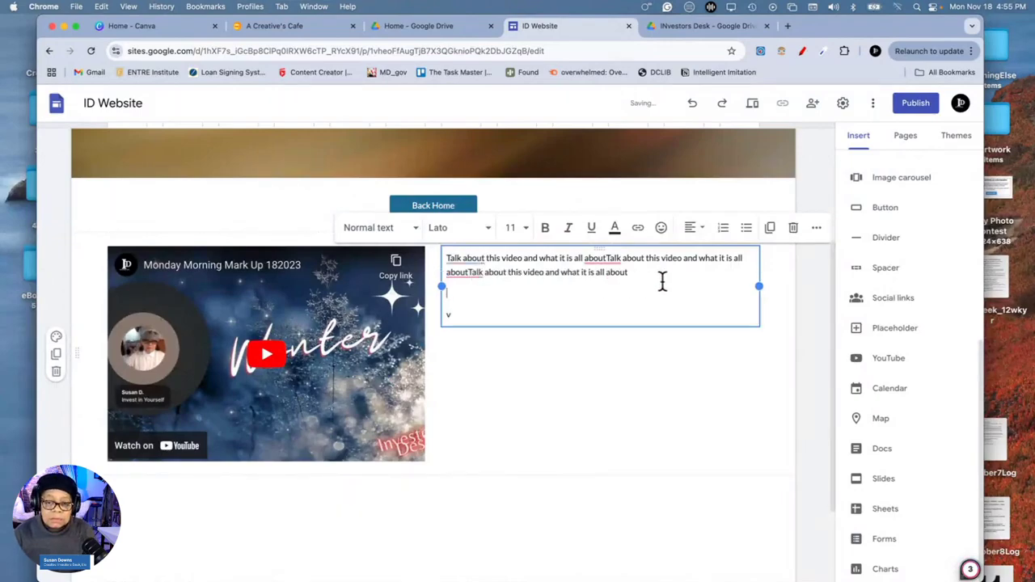
pyautogui.press('super+v')
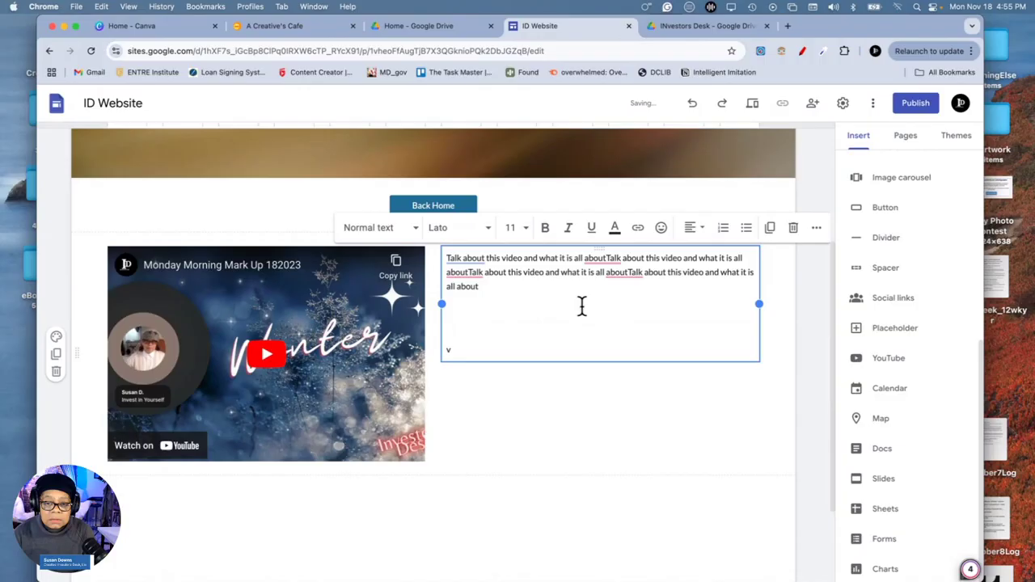
pyautogui.press('super+v')
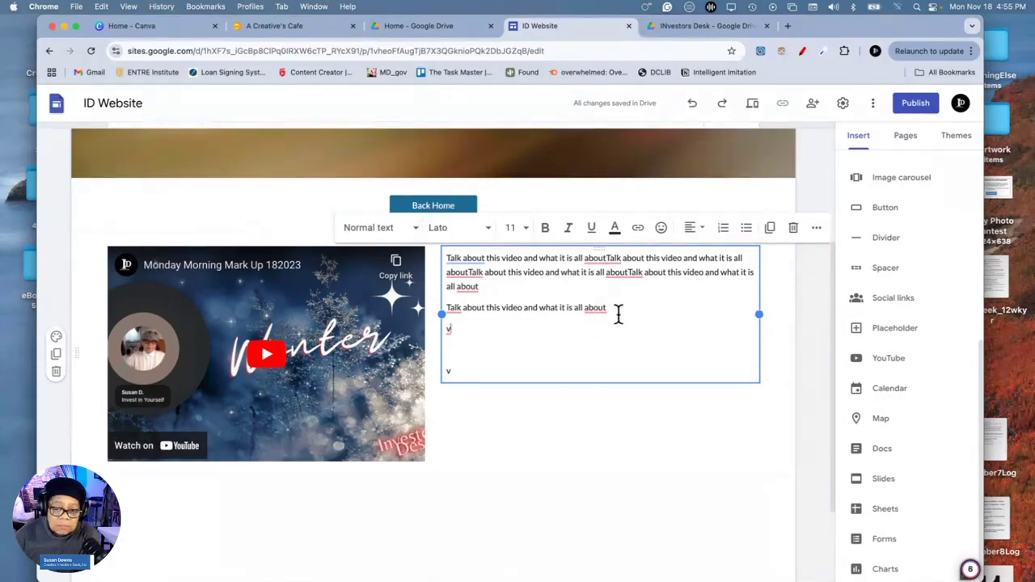
pyautogui.click(702, 411)
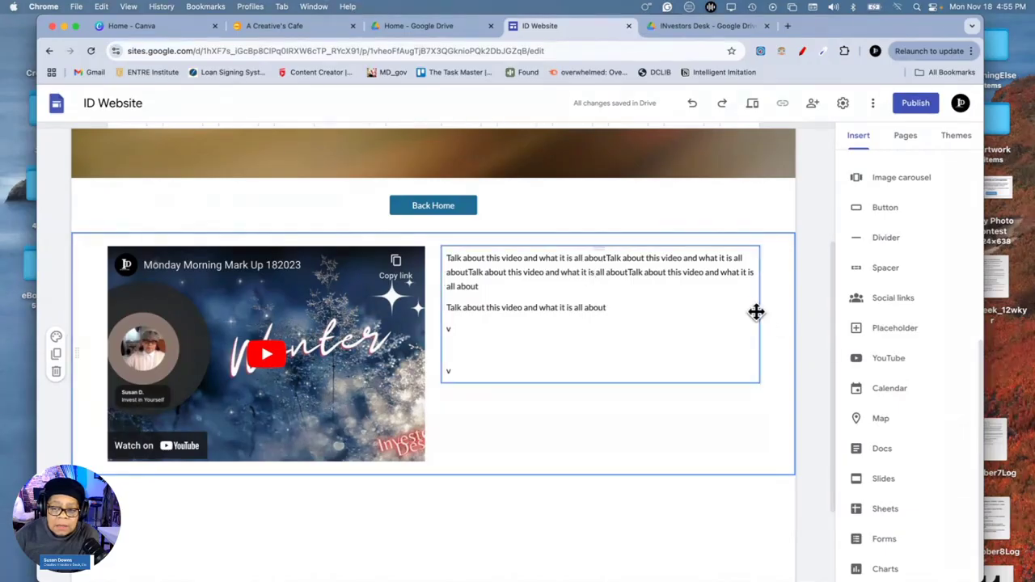
# Narrow the text box beside the video by pulling in its outer edge, keeping its edge next to the video in place
pyautogui.moveTo(755, 312); pyautogui.dragTo(755, 324)
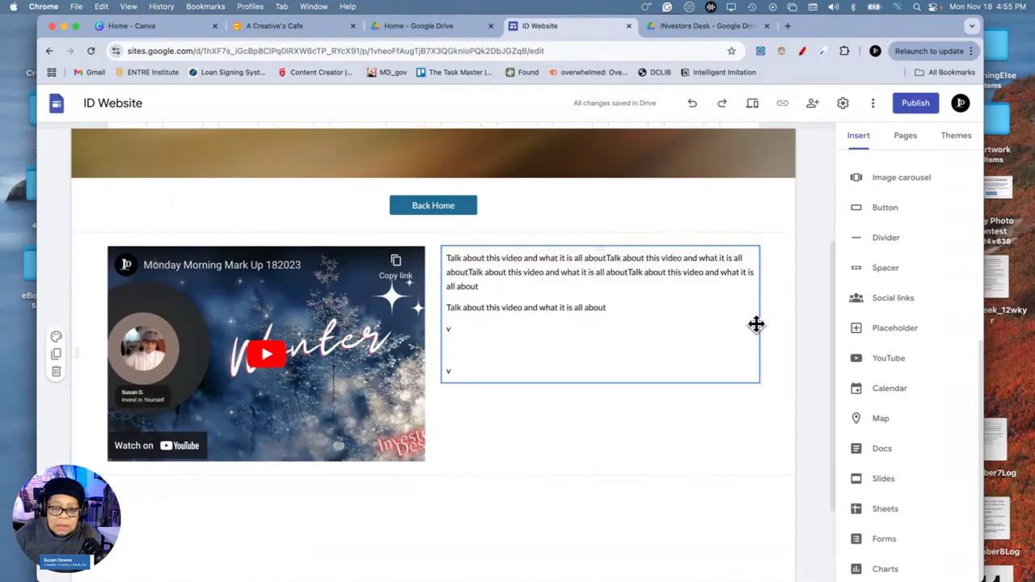
pyautogui.click(604, 383)
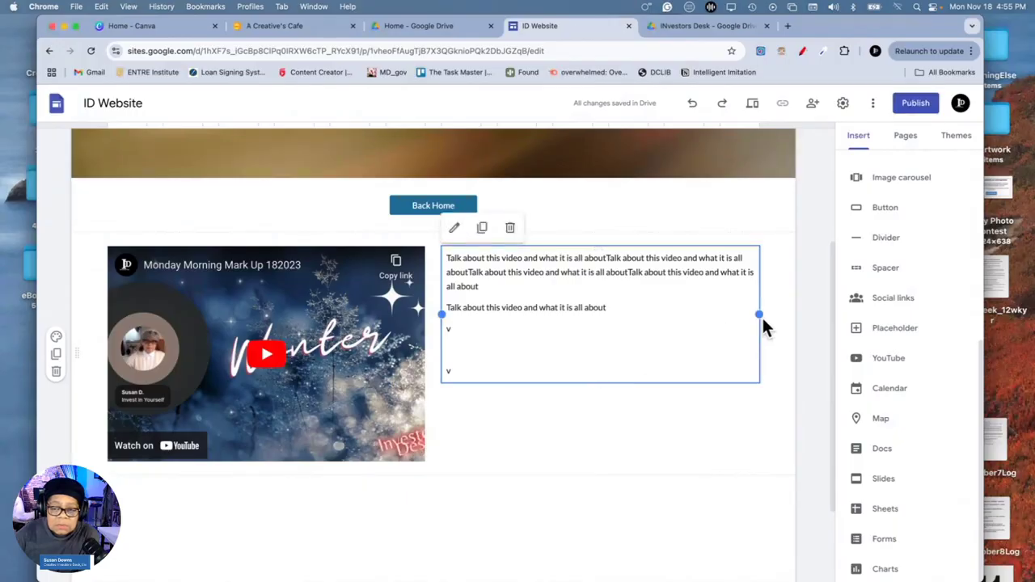
pyautogui.moveTo(758, 313); pyautogui.dragTo(678, 312)
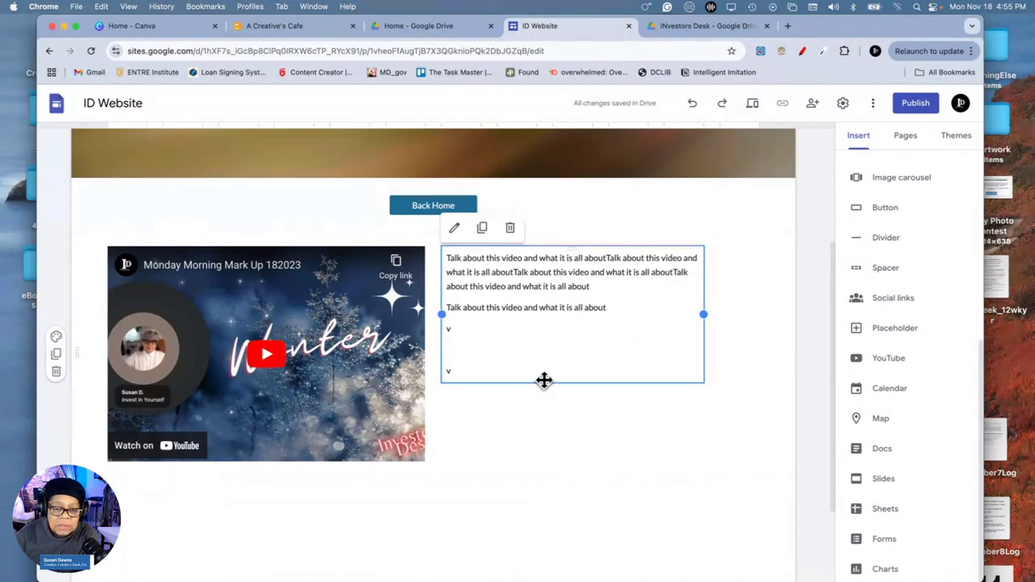
# Shift the text box away from the Monday Morning Mark Up video and enlarge the video toward it to fill the gap
pyautogui.moveTo(542, 381); pyautogui.dragTo(605, 388)
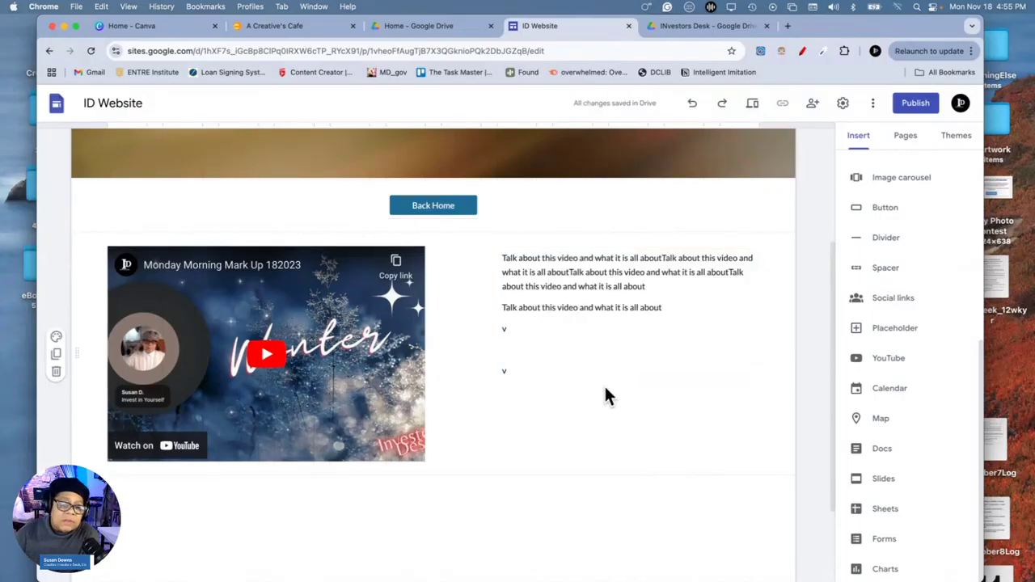
pyautogui.click(334, 365)
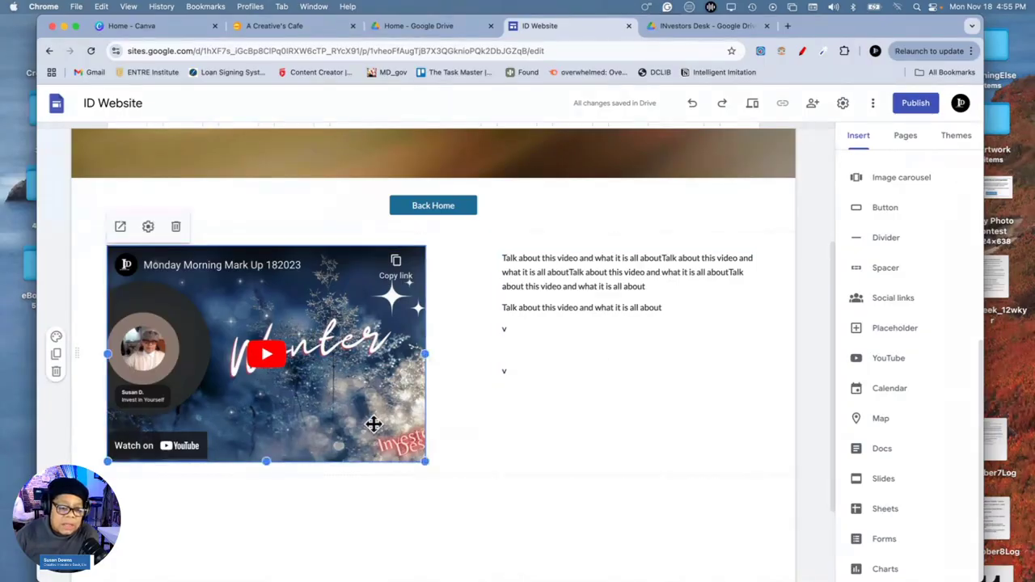
pyautogui.moveTo(424, 460); pyautogui.dragTo(473, 464)
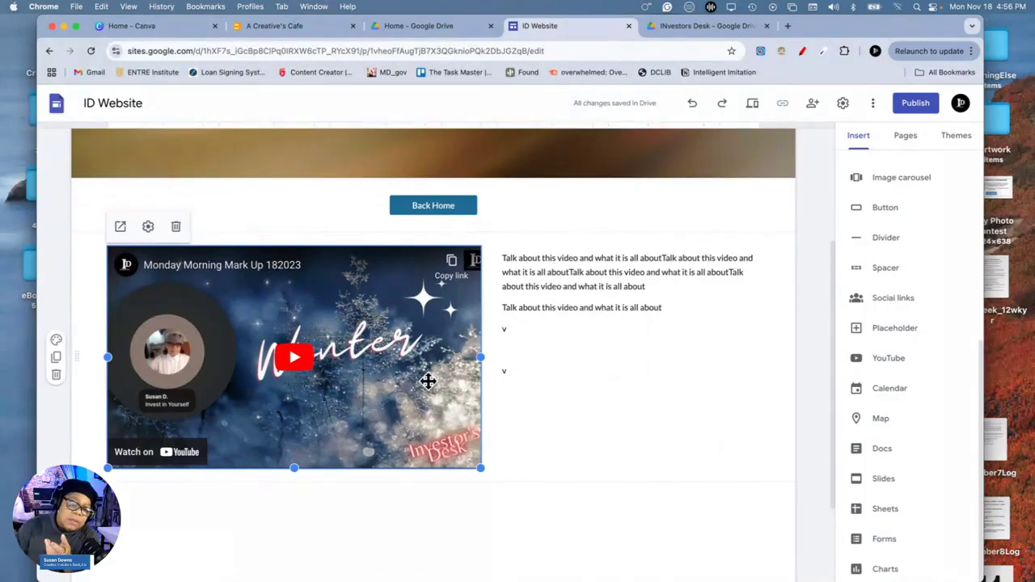
# Insert the channel's YouTube video "Earnings Season Fun Times" below the first video and widen it to match the one above
pyautogui.scroll(-3, 543, 452)
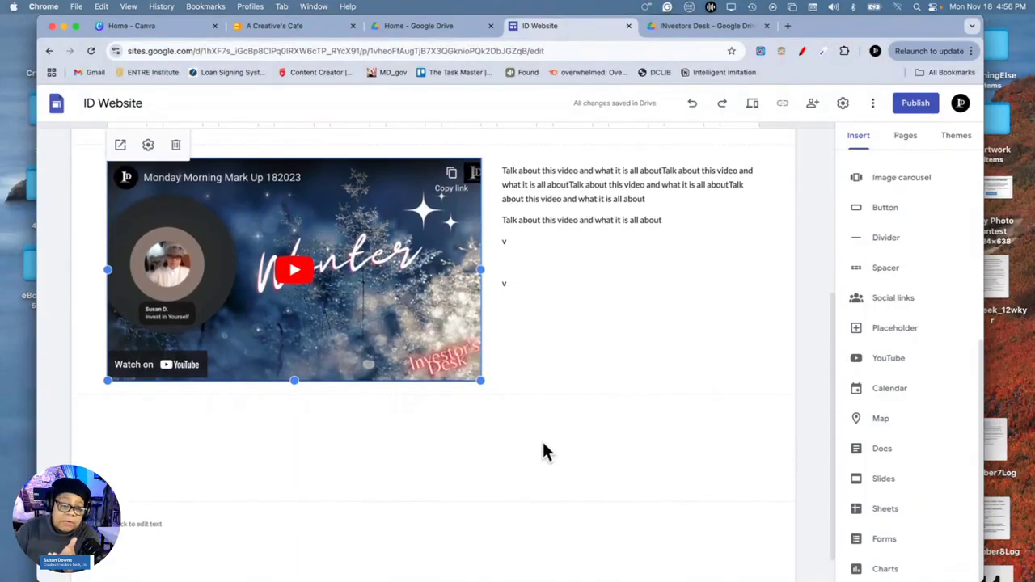
pyautogui.scroll(-1, 544, 451)
pyautogui.click(432, 413)
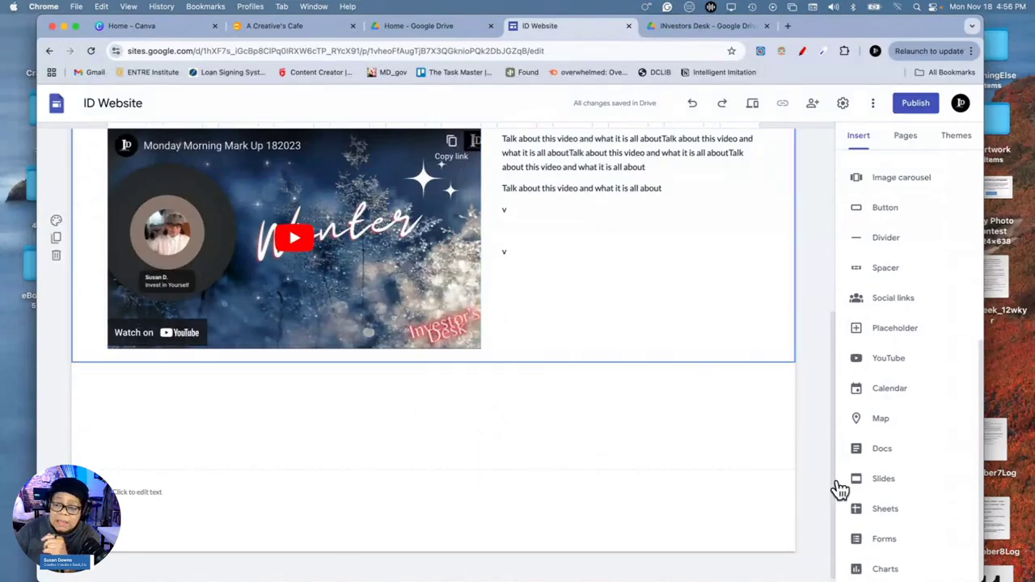
pyautogui.click(888, 362)
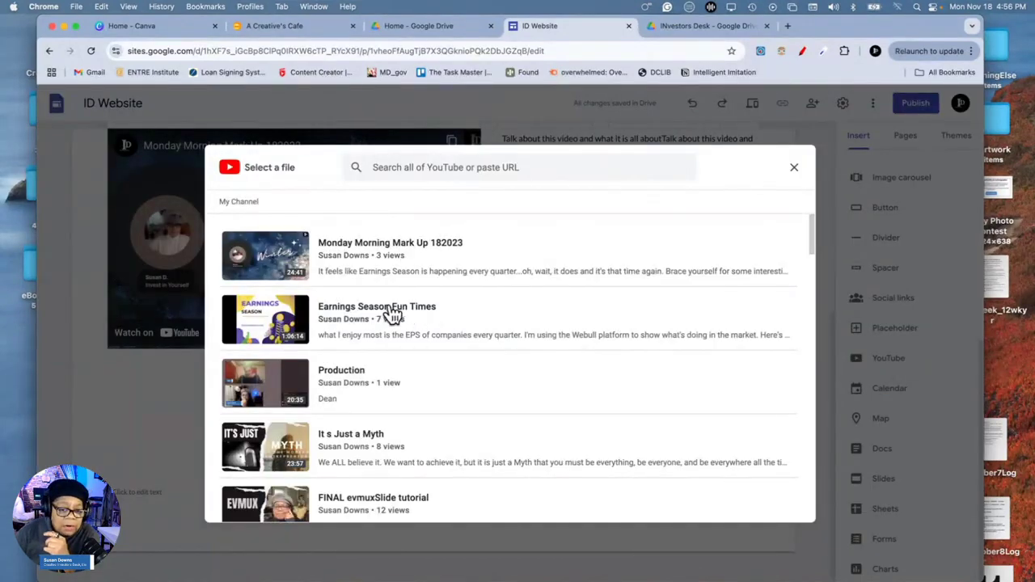
pyautogui.click(392, 314)
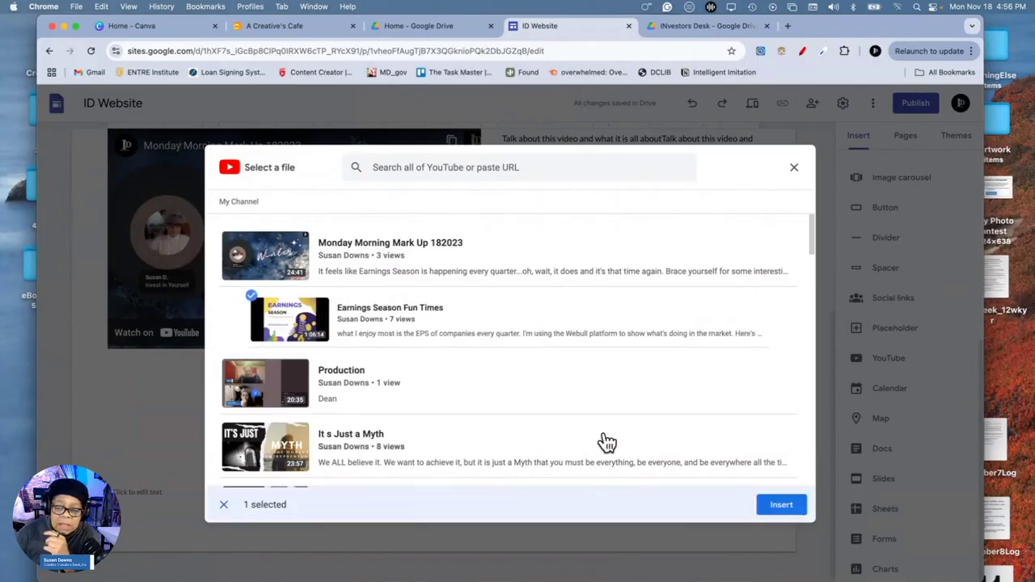
pyautogui.click(776, 505)
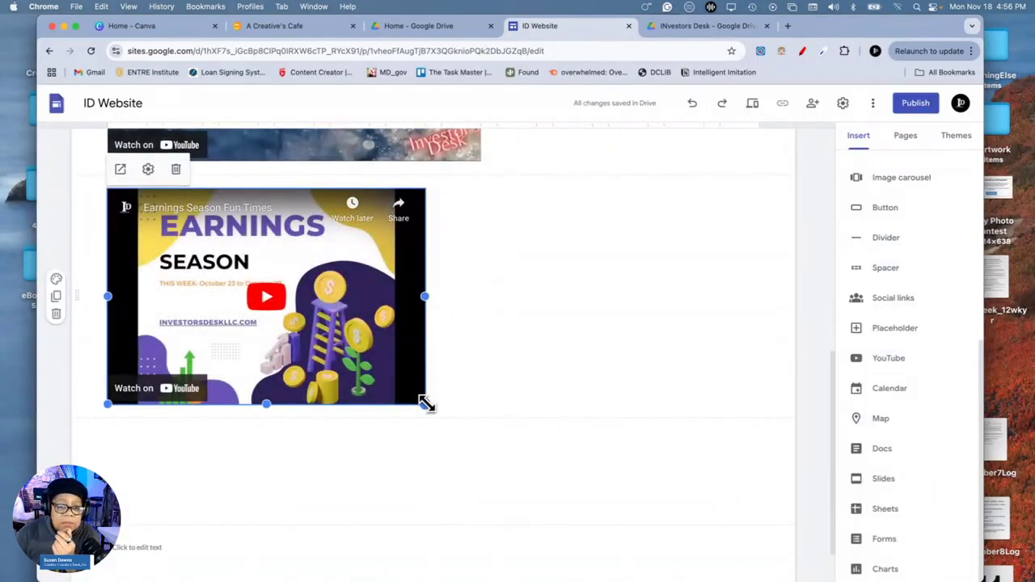
pyautogui.moveTo(427, 404); pyautogui.dragTo(481, 401)
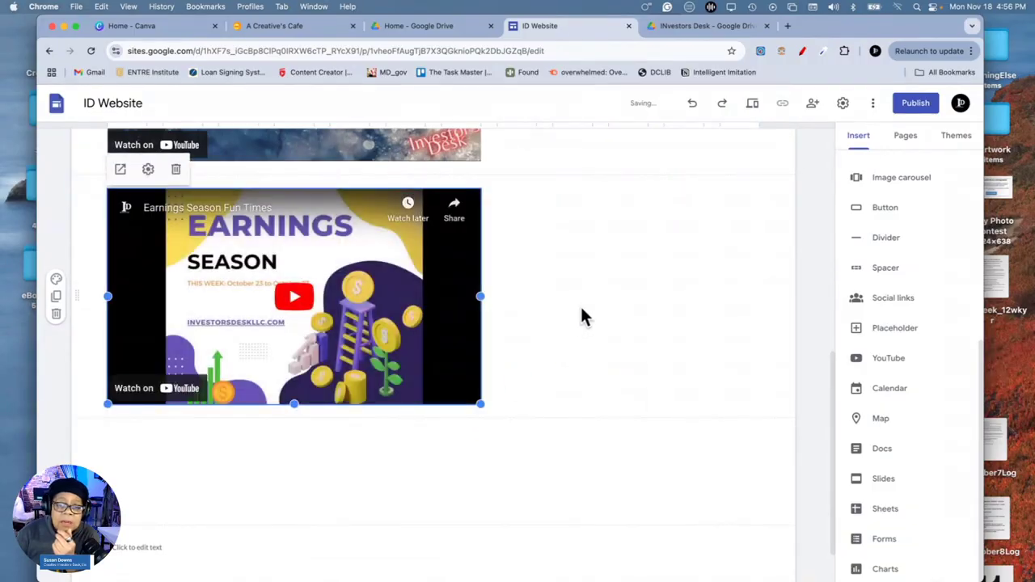
# Add a text box beside the Earnings Season video reading "EARNINGS SEASON!!!"
pyautogui.click(614, 303)
pyautogui.doubleClick(624, 300)
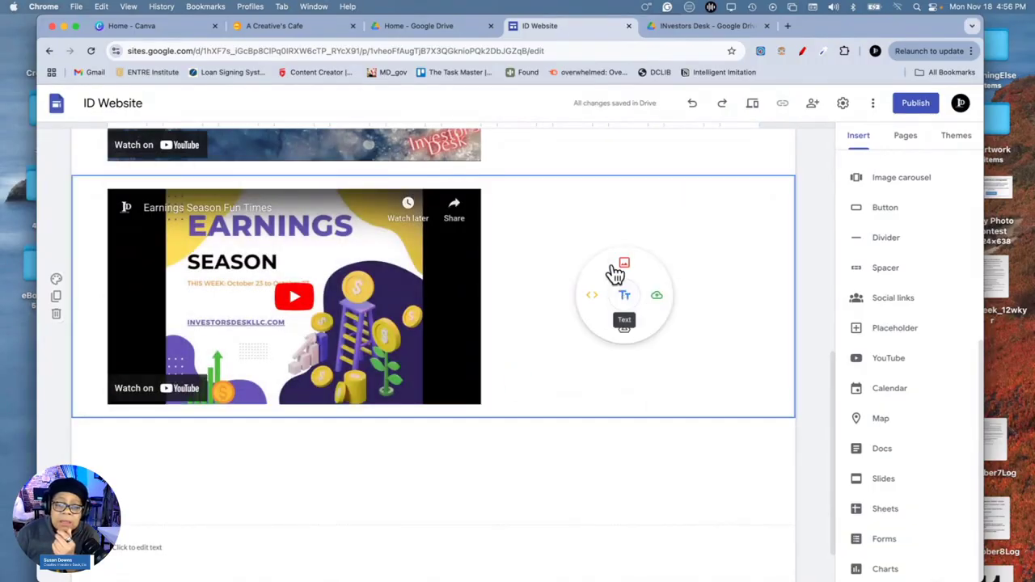
pyautogui.click(626, 301)
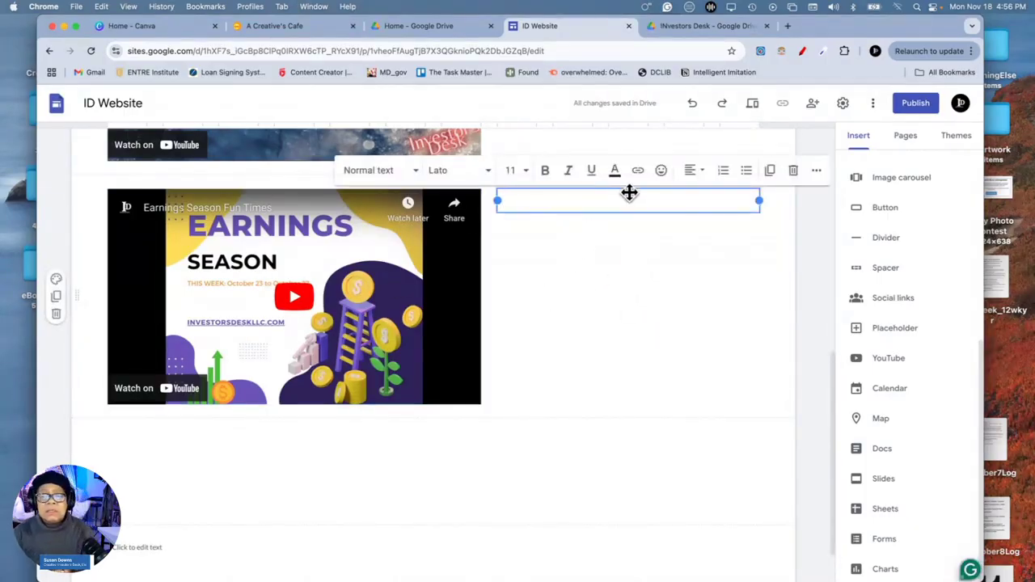
pyautogui.write('EARNINGS SEASON!!!')
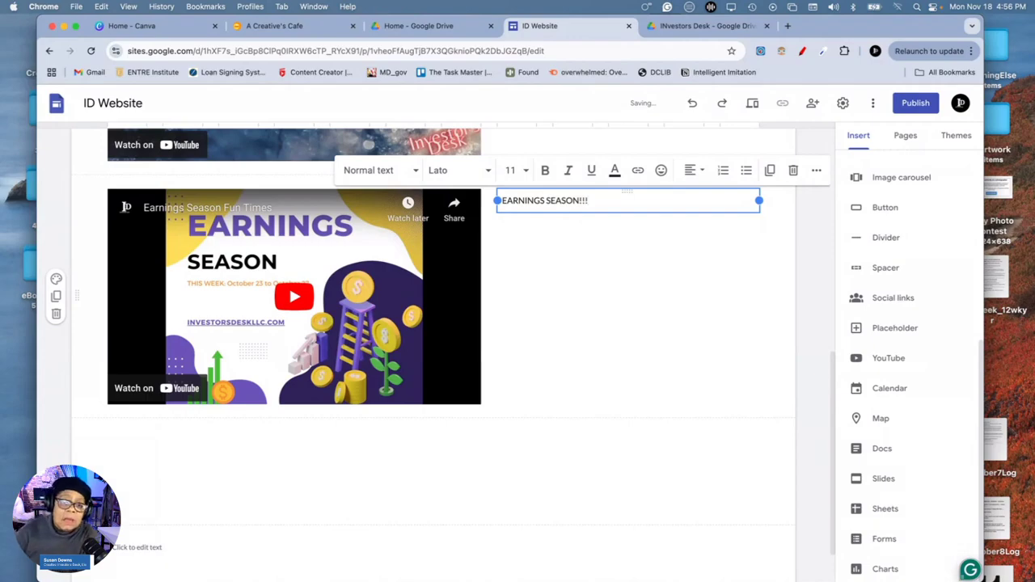
# Format the "EARNINGS SEASON!!!" text in Comic Sans MS at size 36
pyautogui.tripleClick(558, 204)
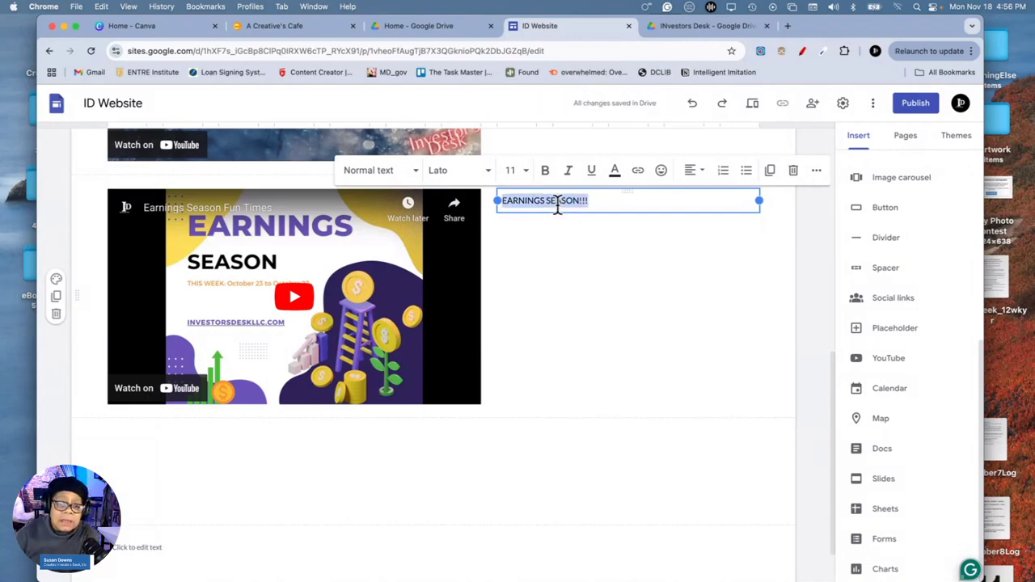
pyautogui.click(490, 182)
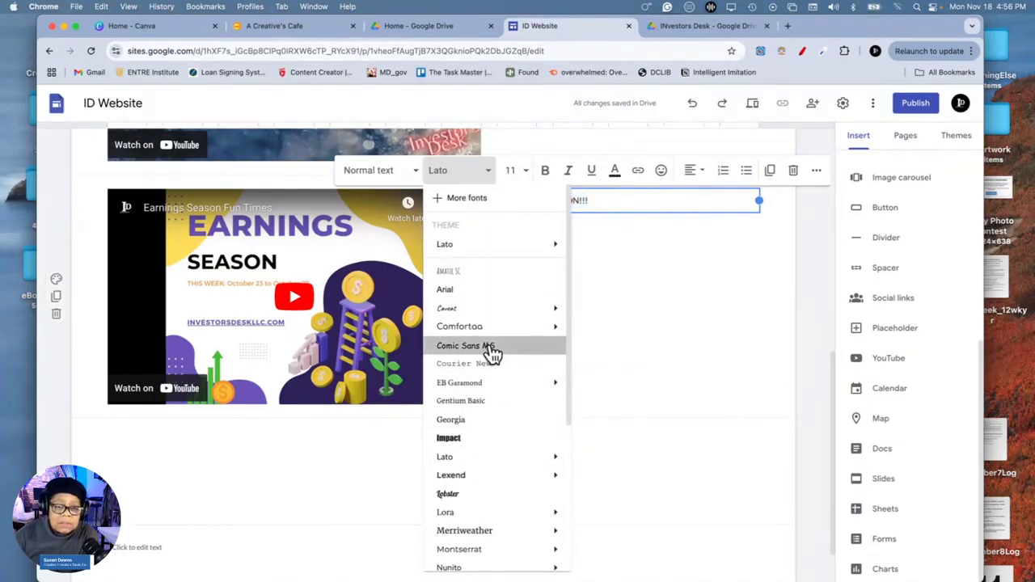
pyautogui.click(465, 347)
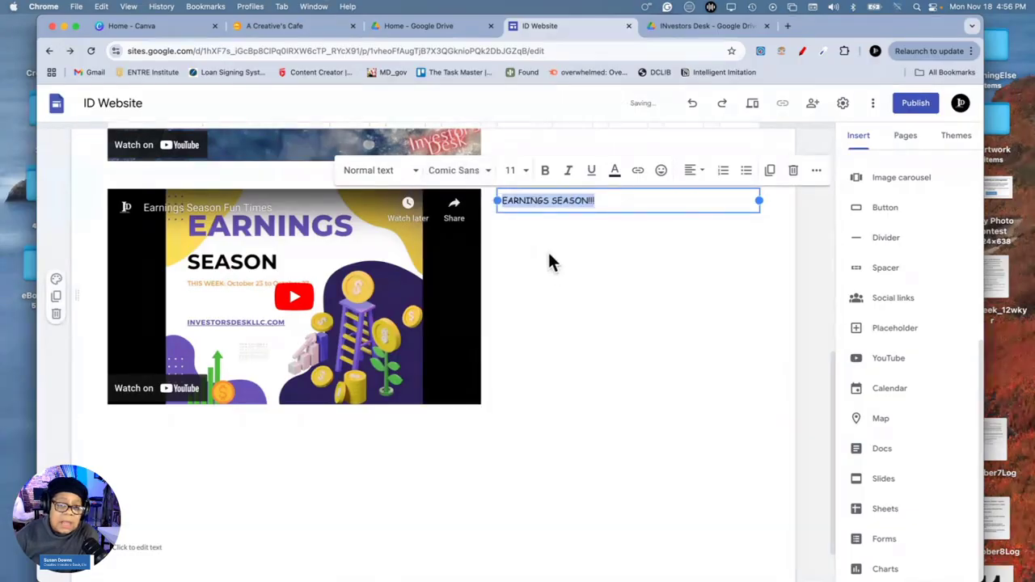
pyautogui.click(524, 170)
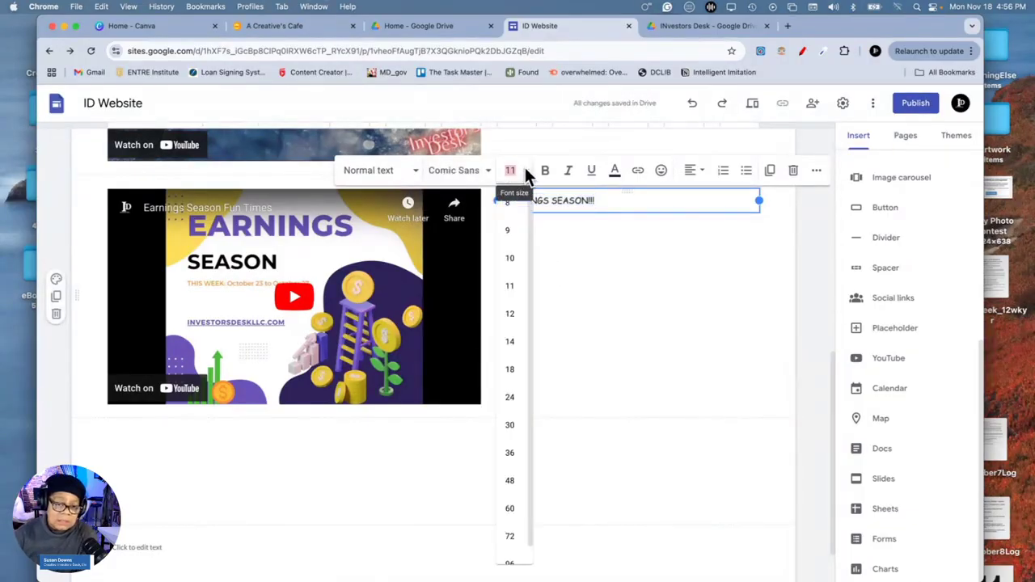
pyautogui.click(510, 453)
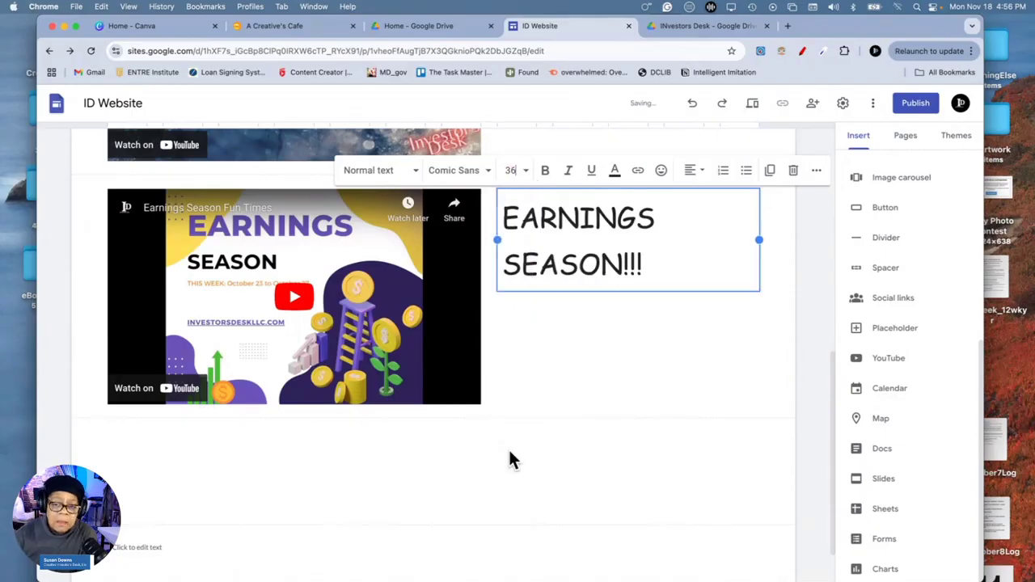
# Add a new paragraph below the heading reading "Be careful around season when placing an option trade"
pyautogui.click(663, 257)
pyautogui.press('Return')
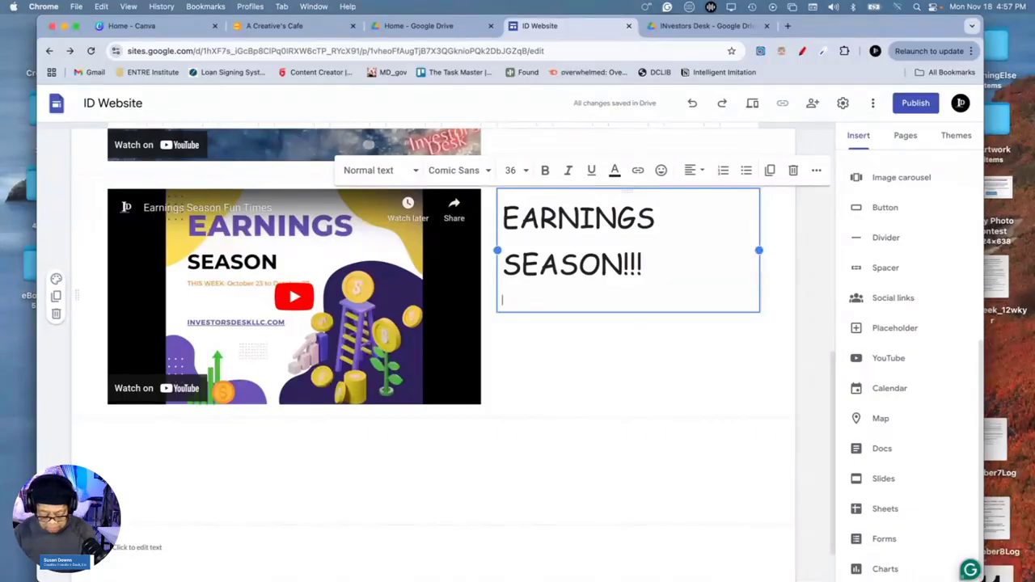
pyautogui.write('Be care')
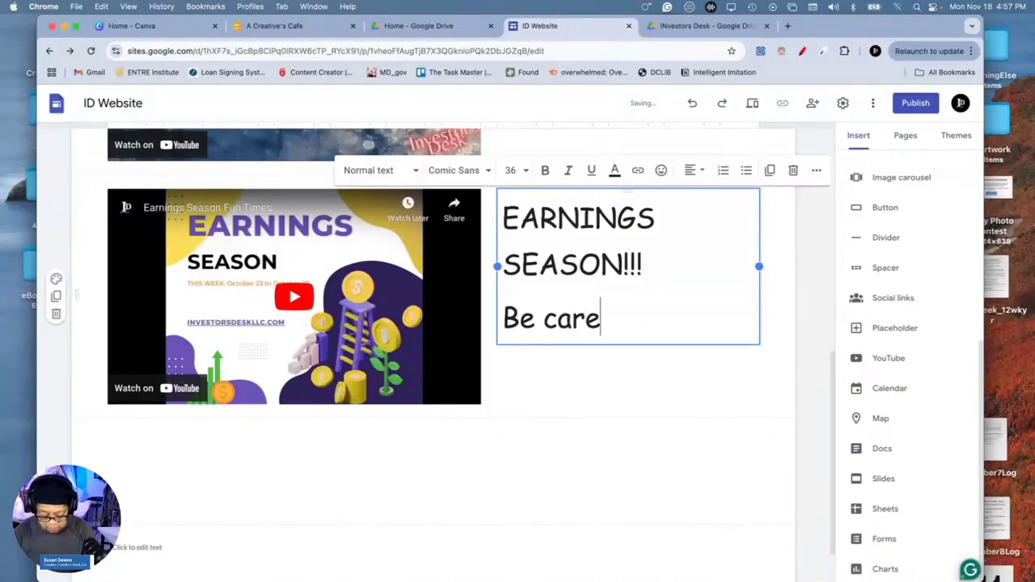
pyautogui.write('ful')
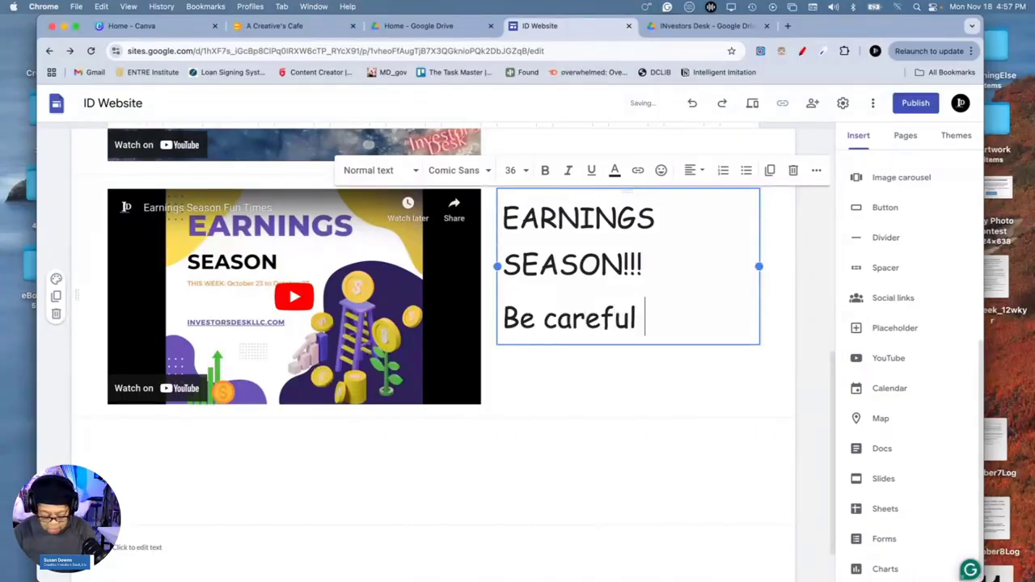
pyautogui.write(' around ')
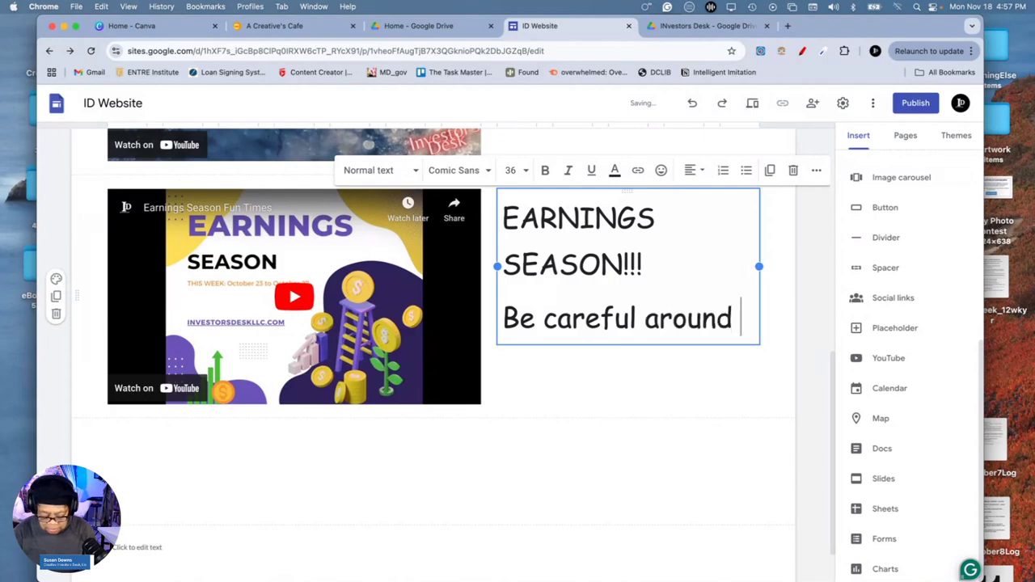
pyautogui.write('seas')
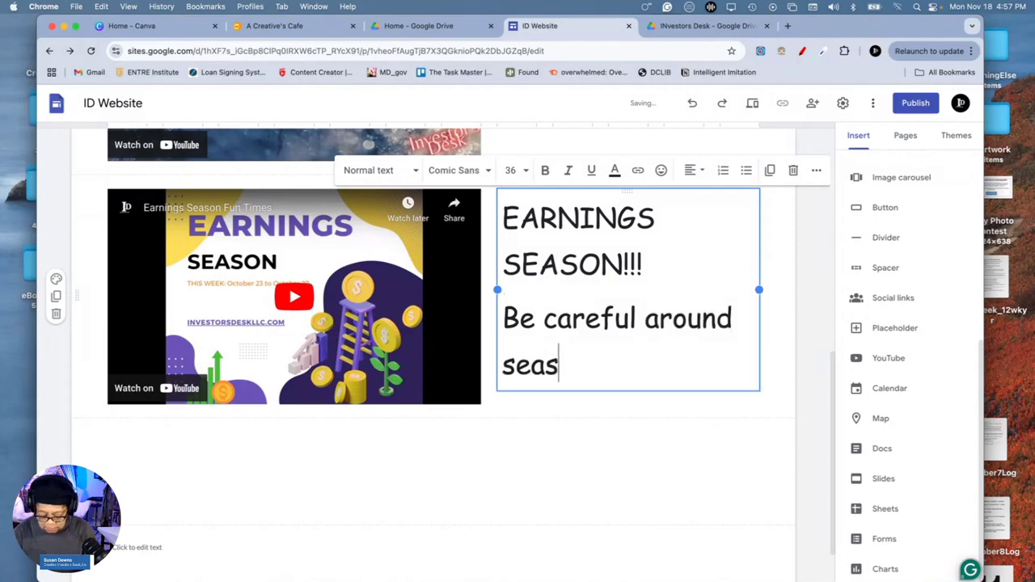
pyautogui.write('on when')
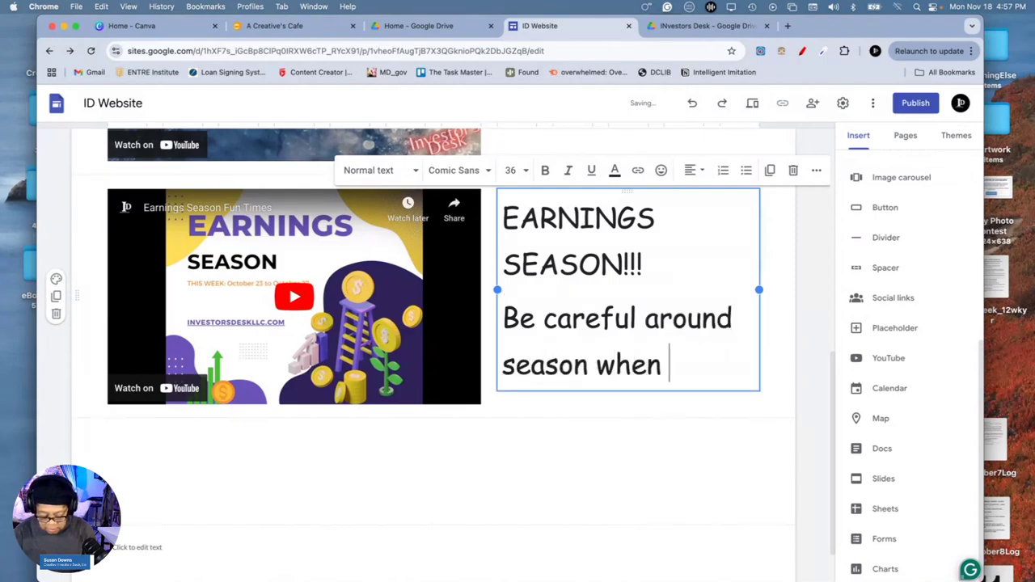
pyautogui.write(' placing an optio')
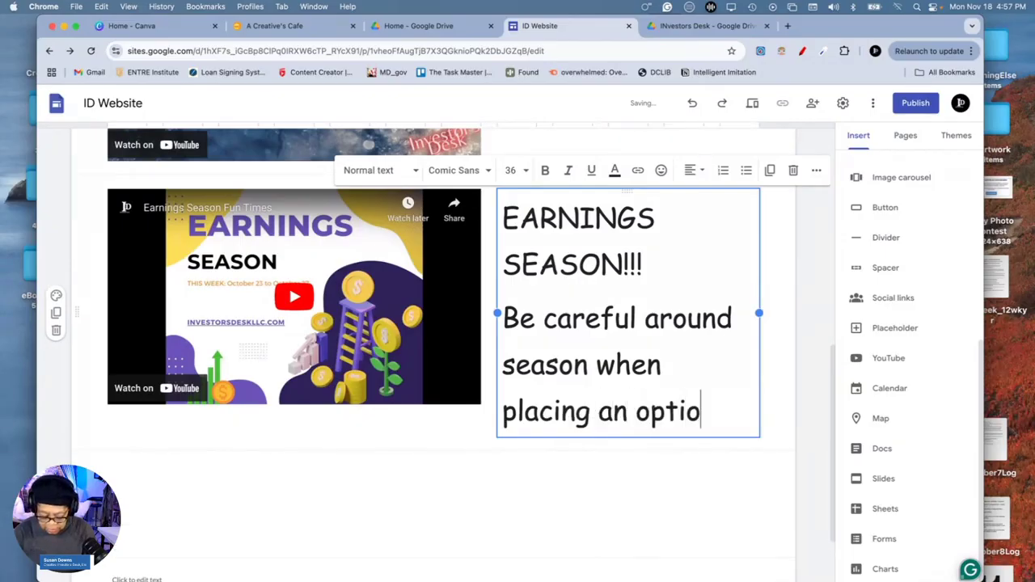
pyautogui.write('n trade')
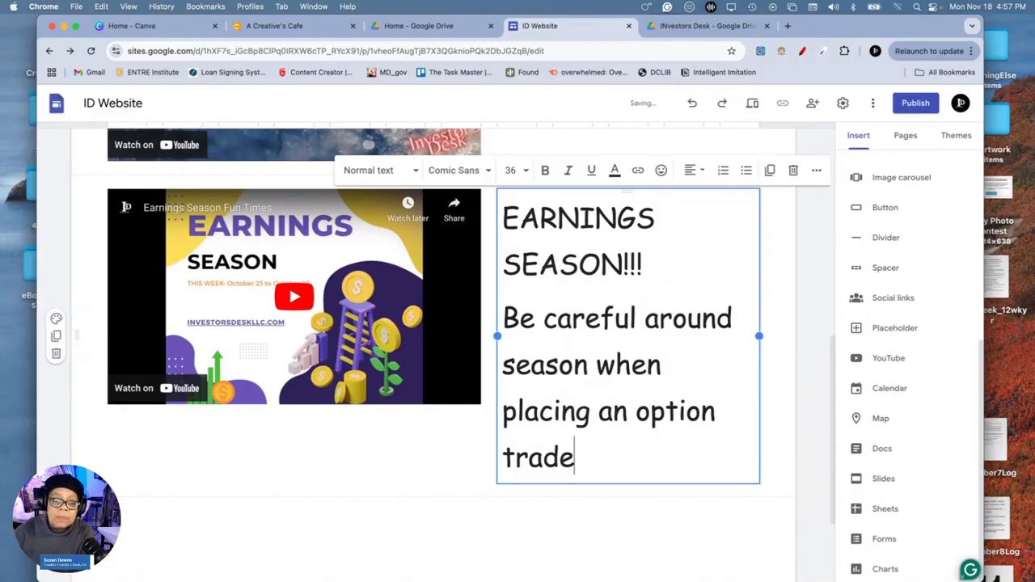
# Set the font size of the "Be careful around season" paragraph to 18
pyautogui.scroll(-1, 580, 234)
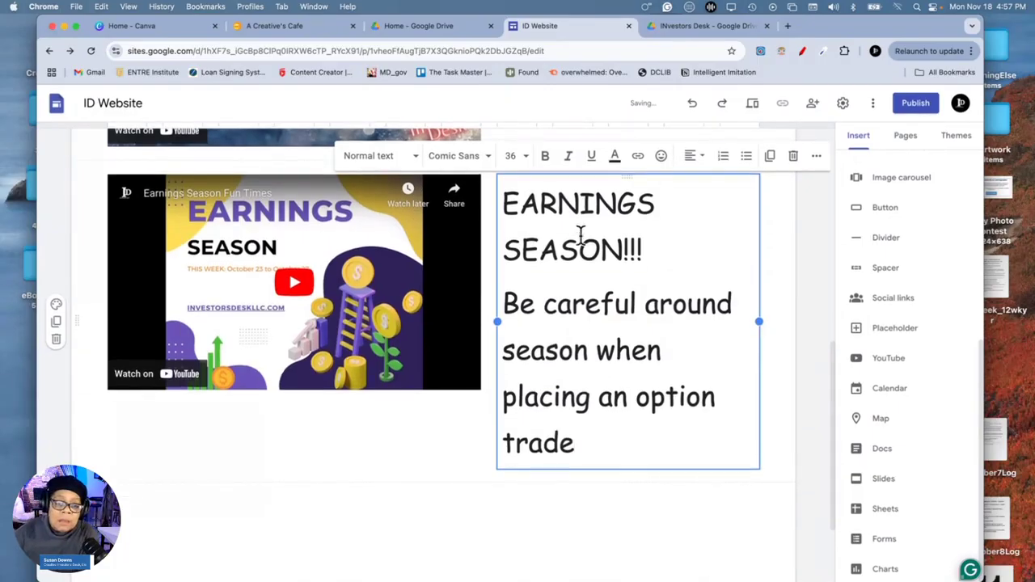
pyautogui.moveTo(505, 302); pyautogui.dragTo(611, 442)
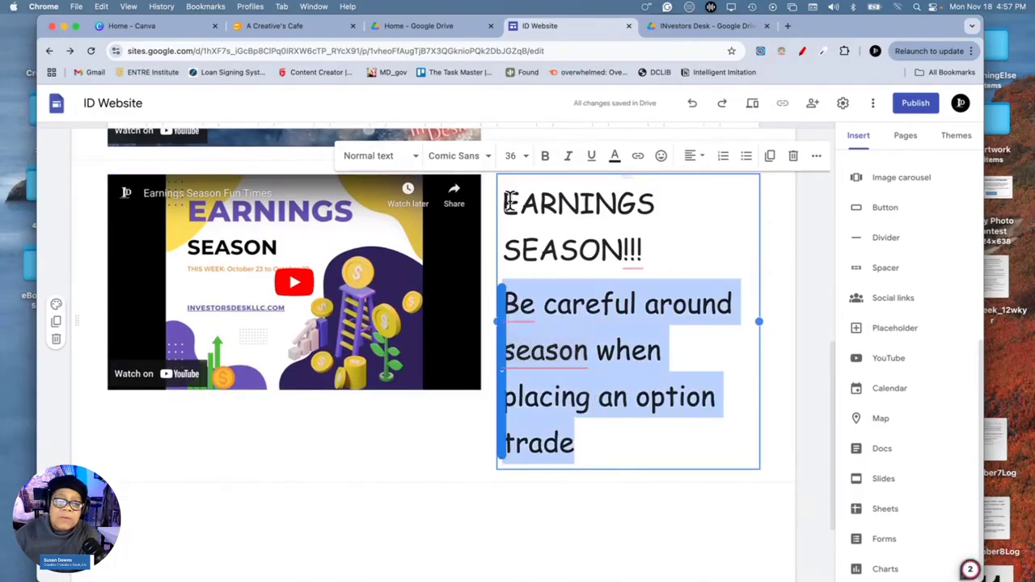
pyautogui.click(524, 155)
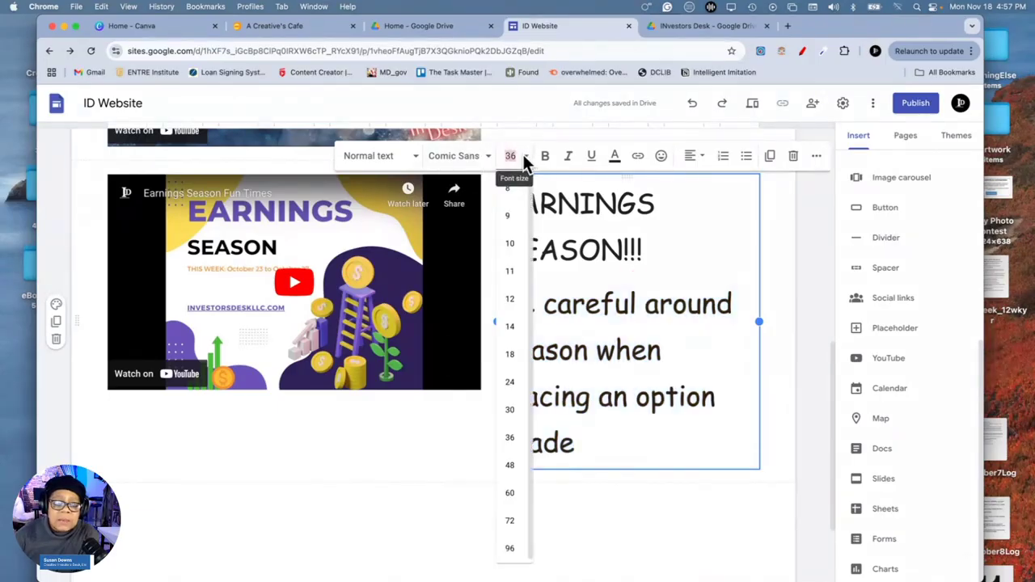
pyautogui.click(510, 356)
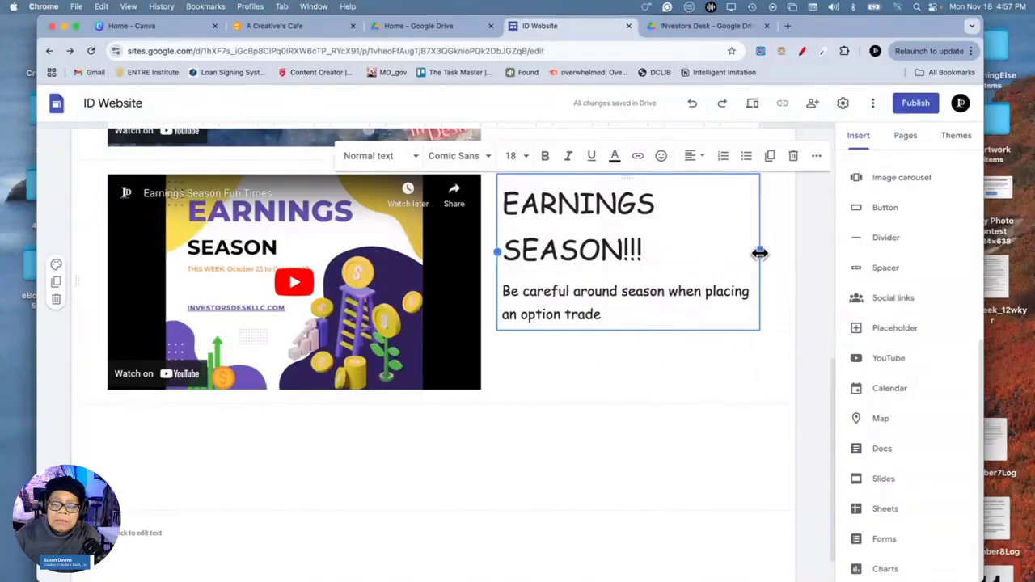
pyautogui.tripleClick(624, 298)
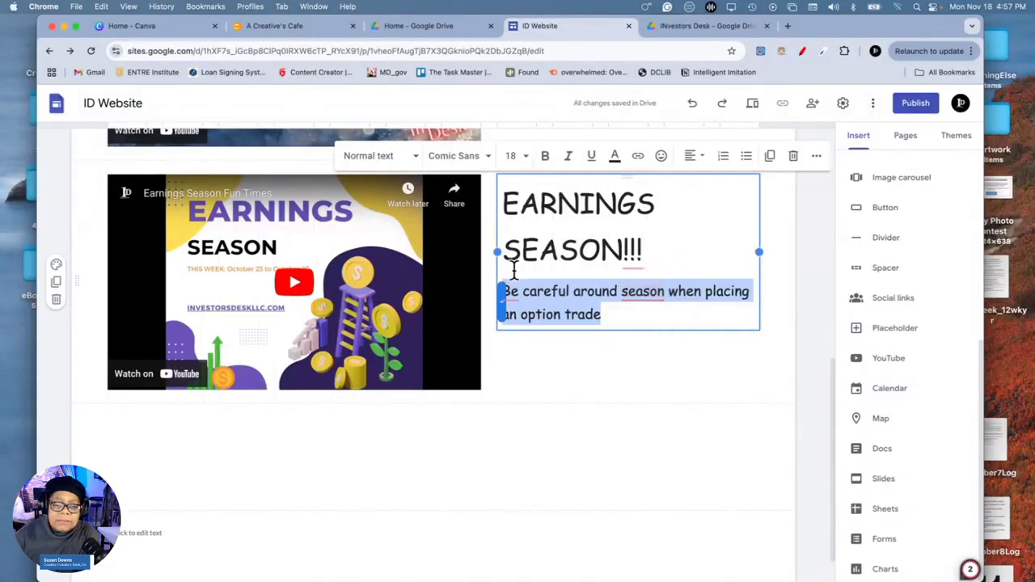
pyautogui.scroll(3, 564, 385)
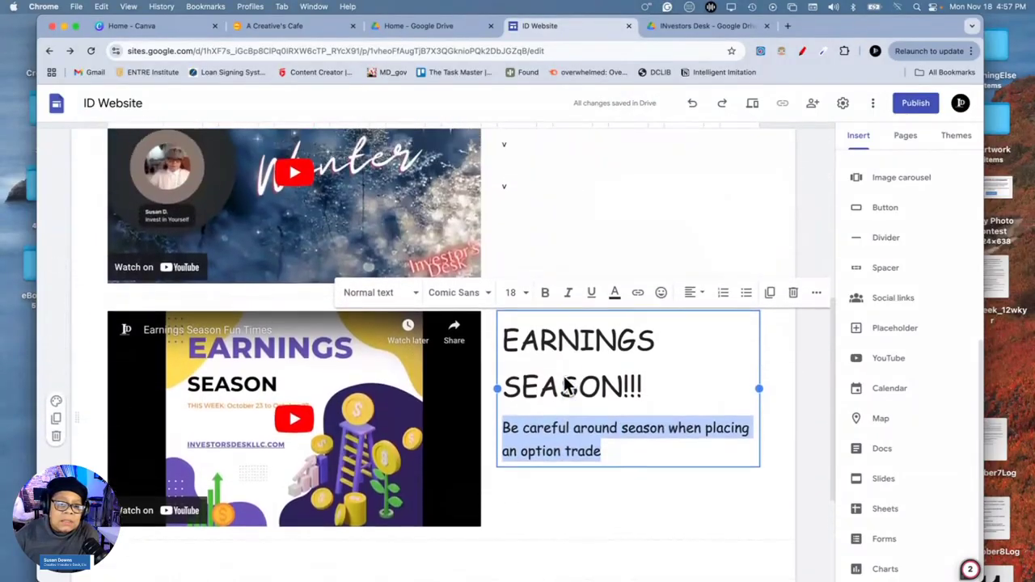
pyautogui.scroll(3, 564, 380)
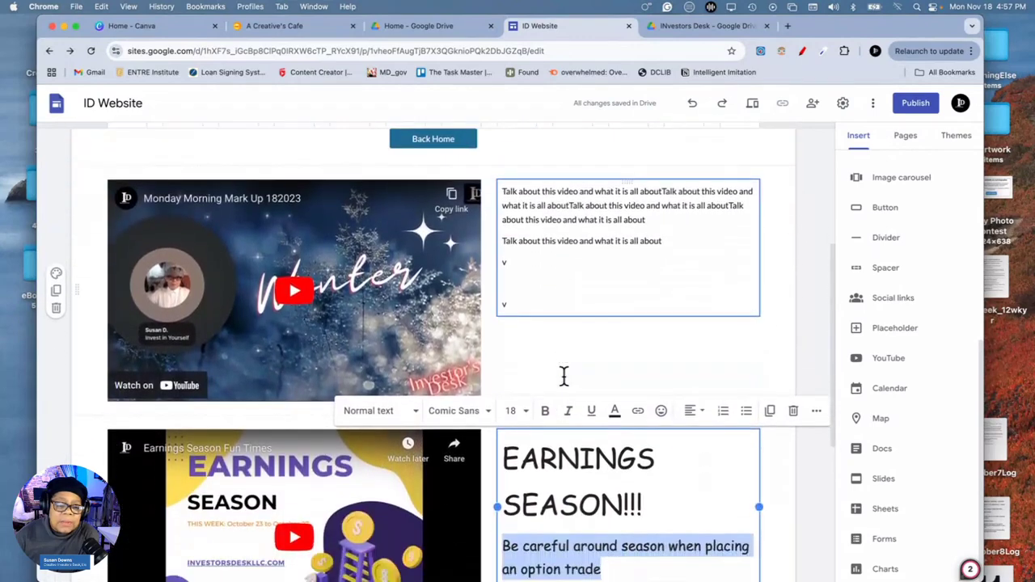
pyautogui.scroll(-6, 563, 376)
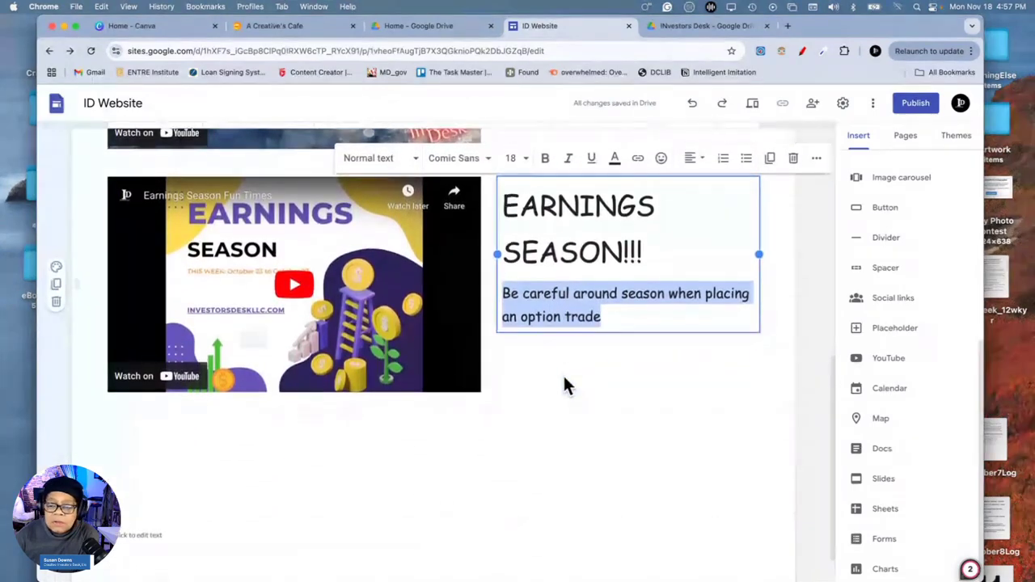
pyautogui.scroll(-1, 564, 386)
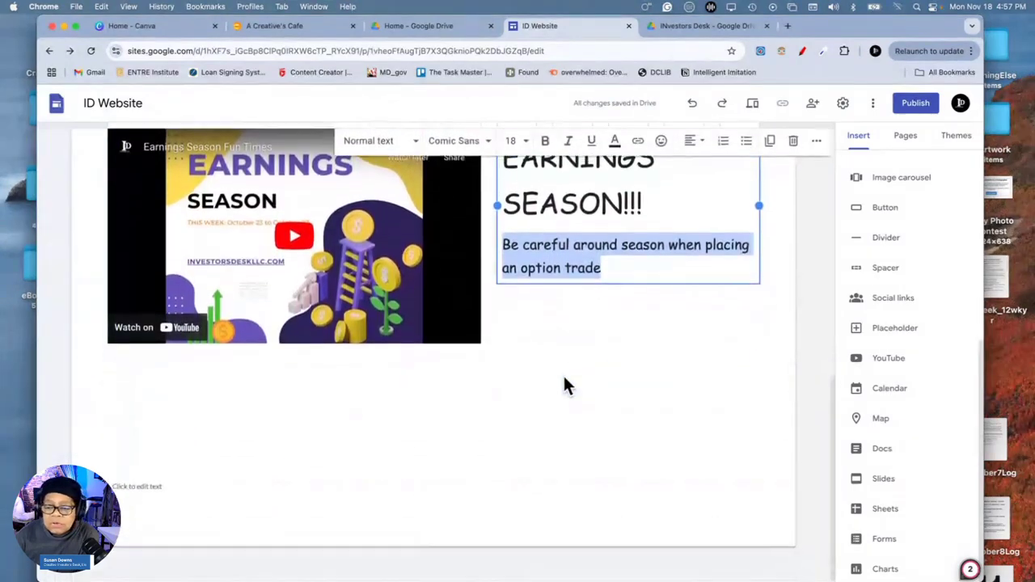
pyautogui.click(552, 328)
pyautogui.scroll(3, 566, 336)
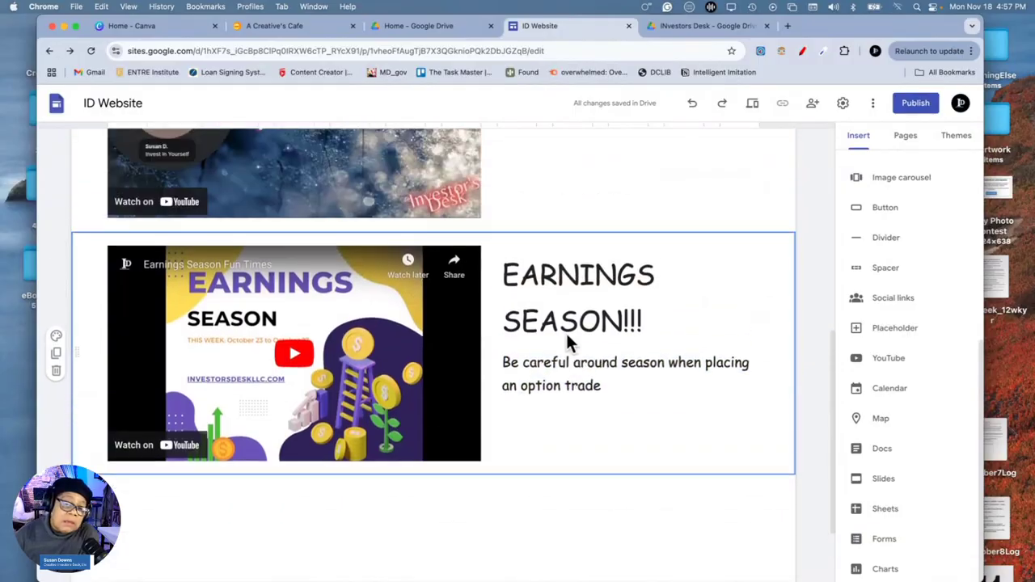
# Apply the Style 3 section color to both the Monday Morning Mark Up and Earnings Season video sections
pyautogui.scroll(4, 566, 333)
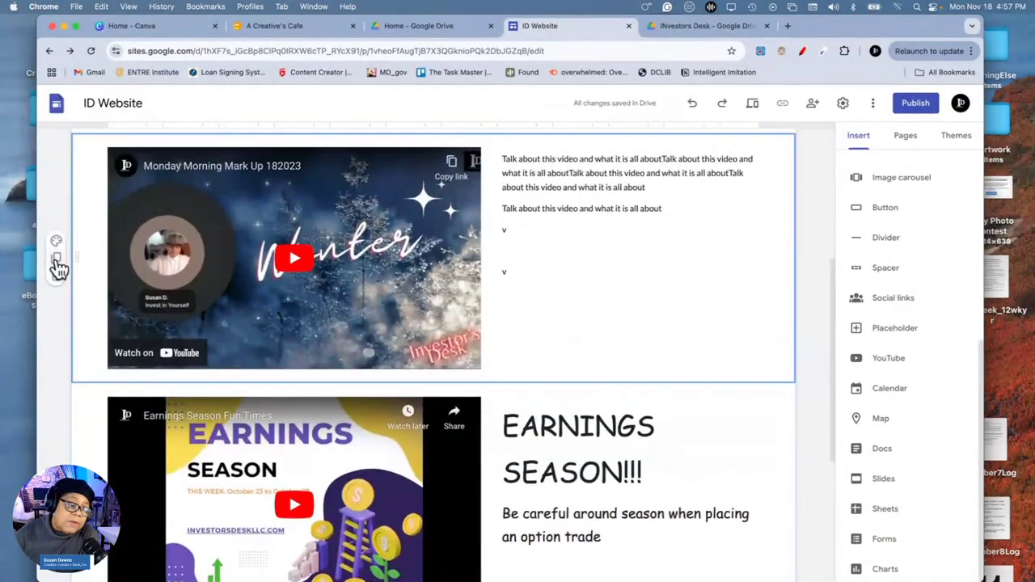
pyautogui.click(55, 241)
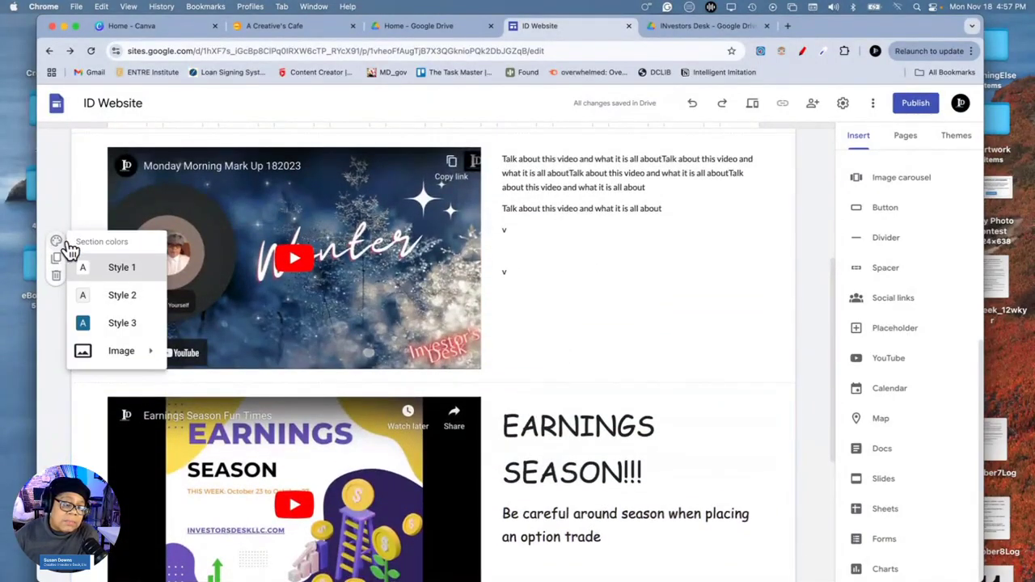
pyautogui.click(123, 323)
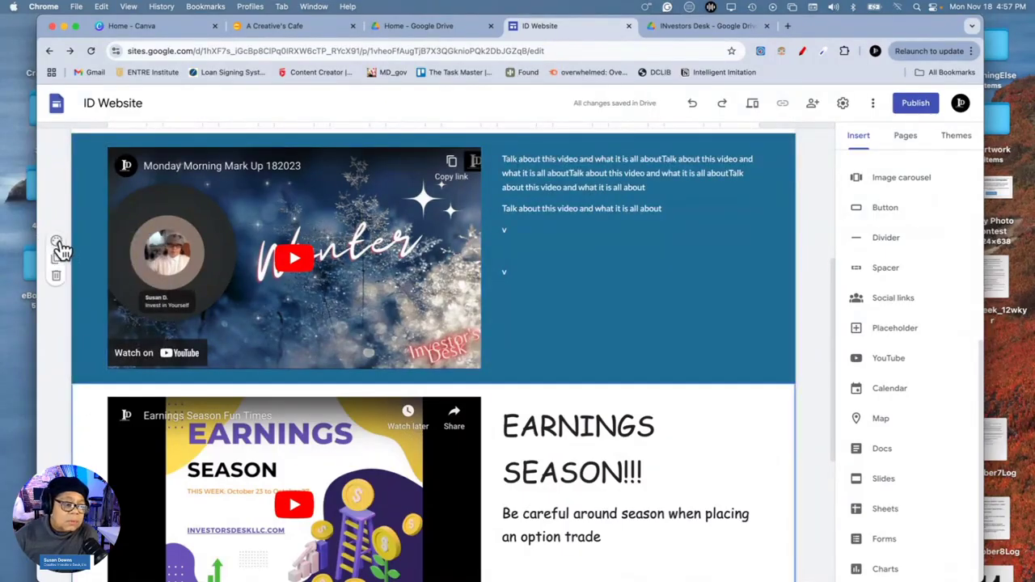
pyautogui.scroll(-3, 55, 412)
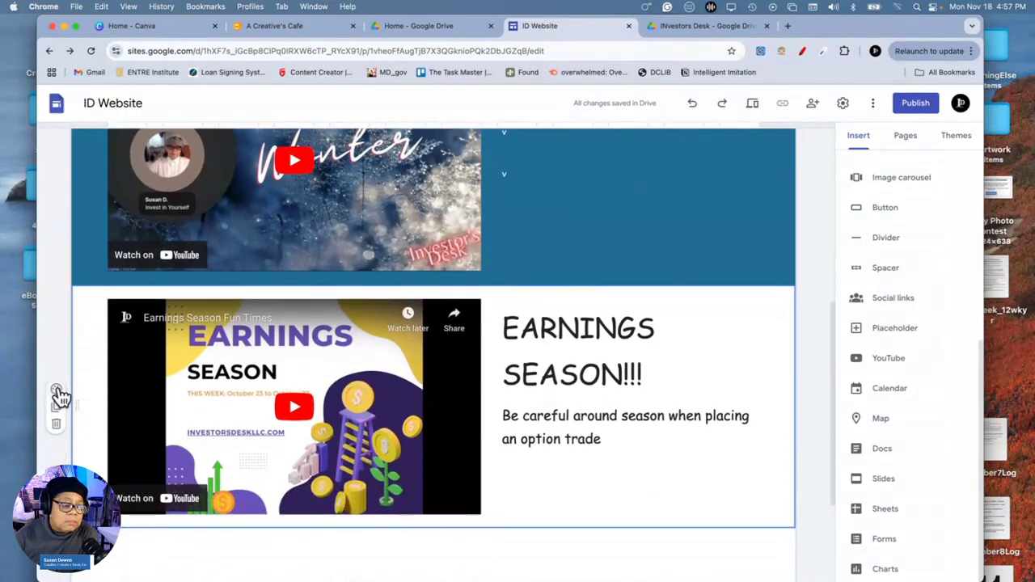
pyautogui.click(58, 391)
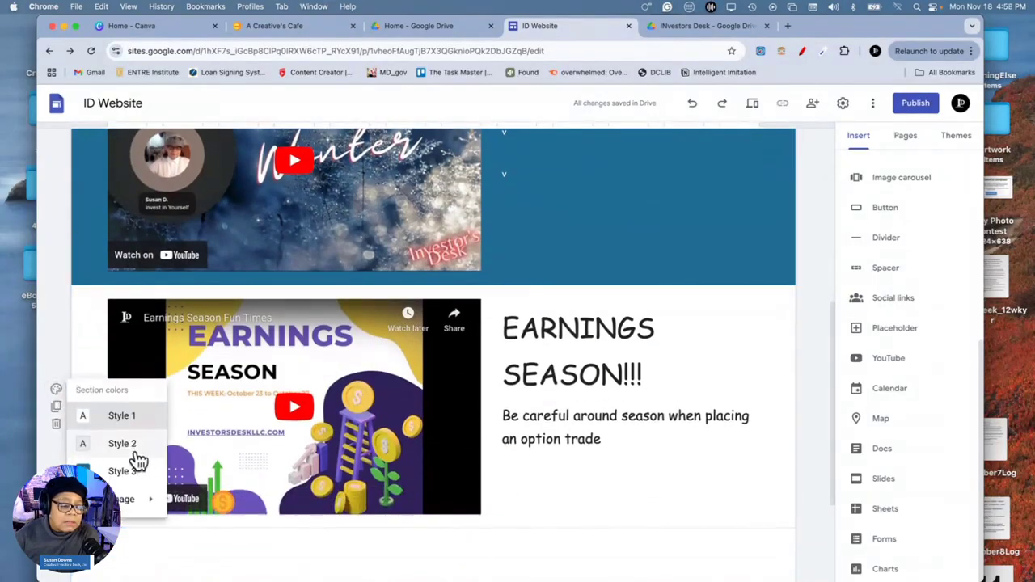
pyautogui.click(123, 472)
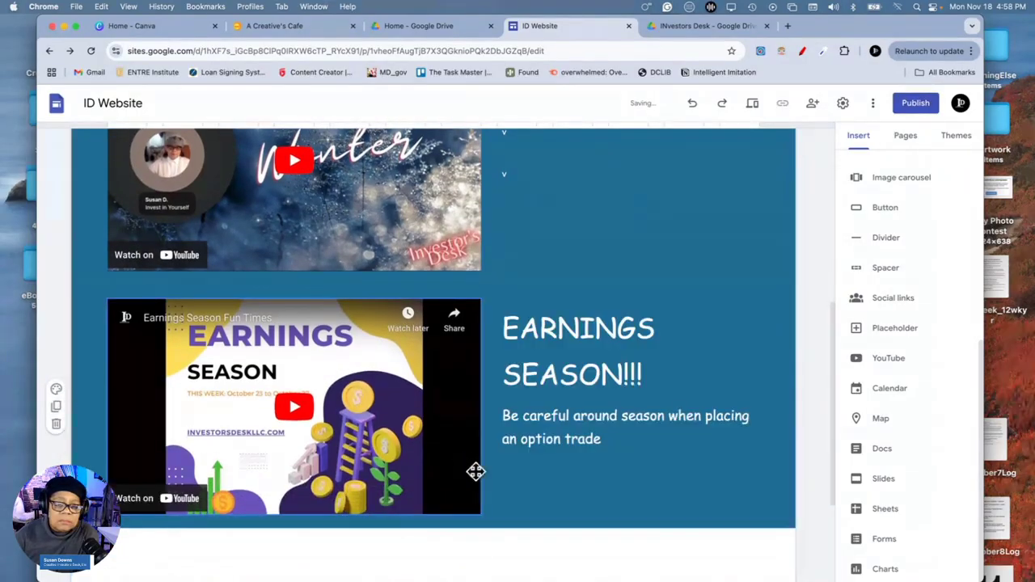
pyautogui.scroll(5, 760, 483)
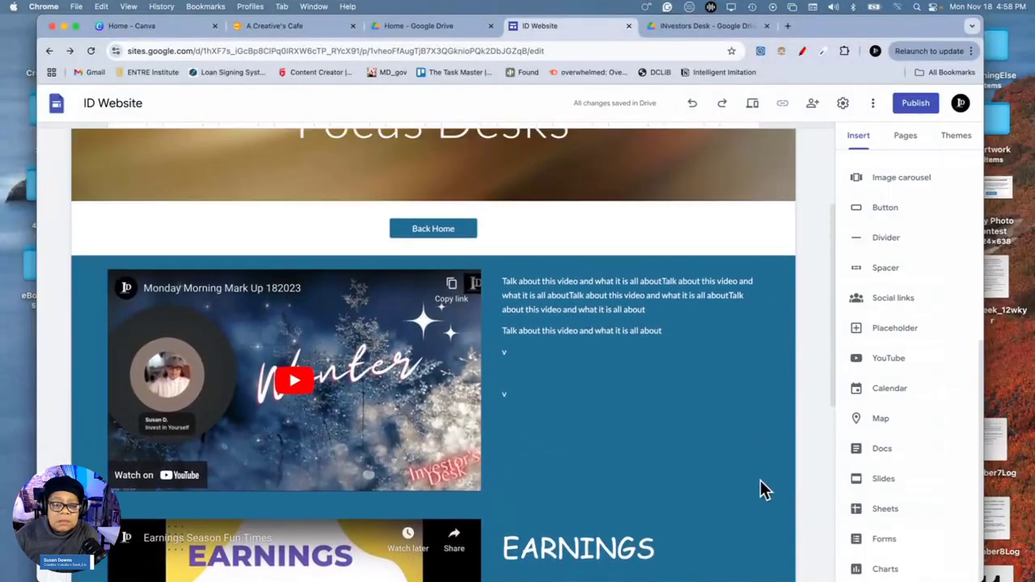
pyautogui.click(533, 295)
pyautogui.moveTo(503, 282)
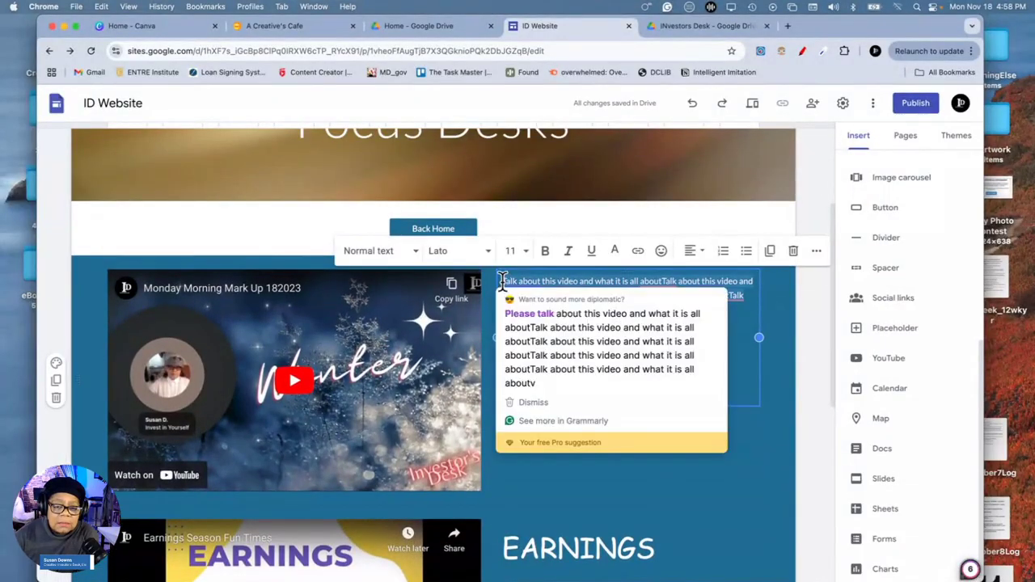
pyautogui.scroll(-1, 737, 419)
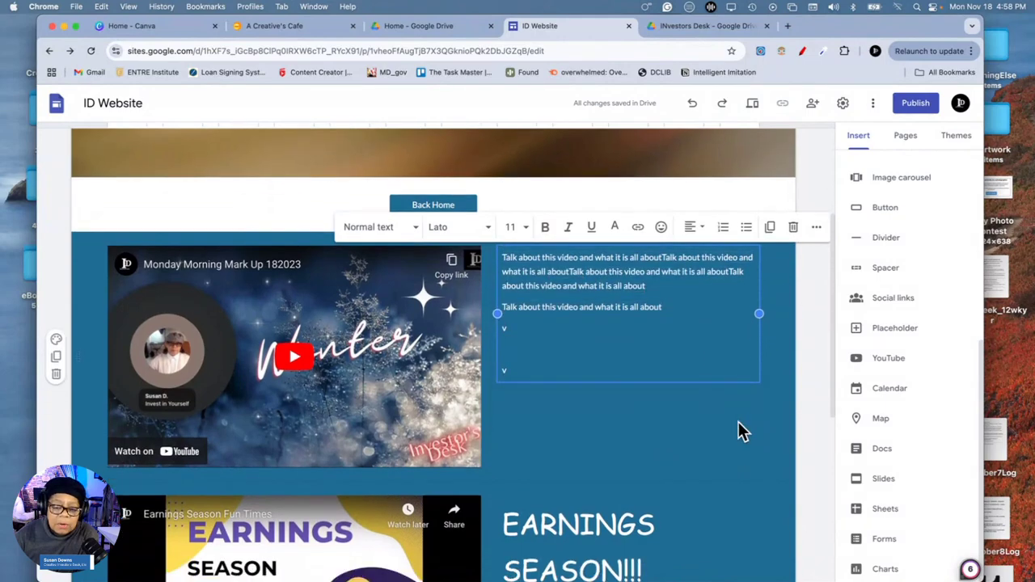
pyautogui.scroll(-3, 739, 421)
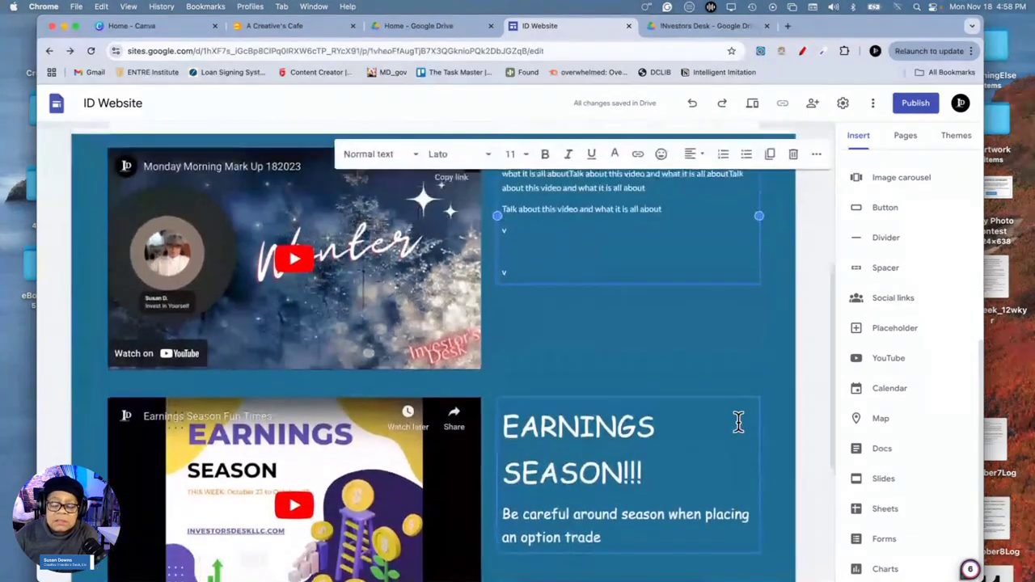
pyautogui.scroll(3, 752, 423)
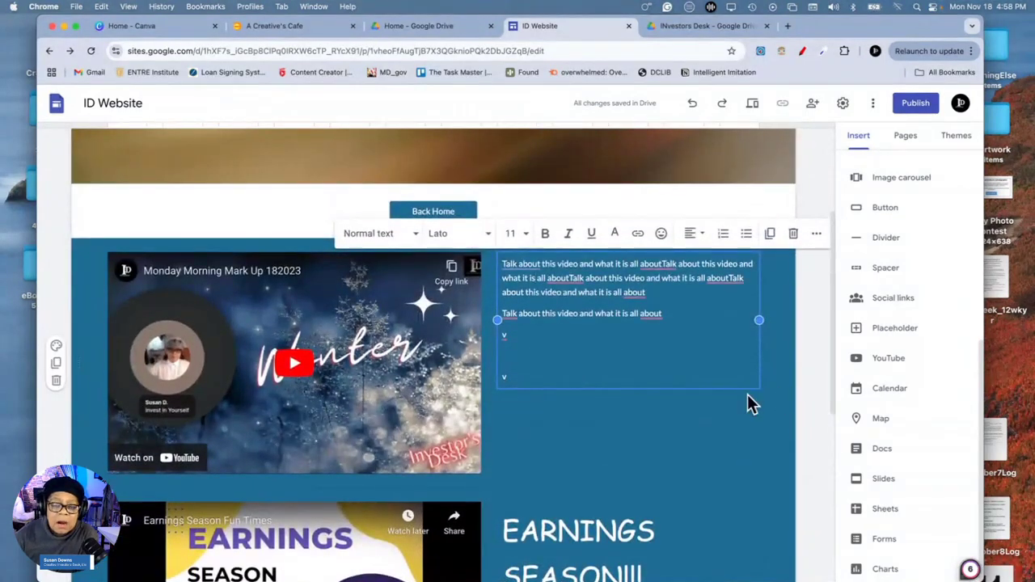
pyautogui.scroll(-10, 748, 400)
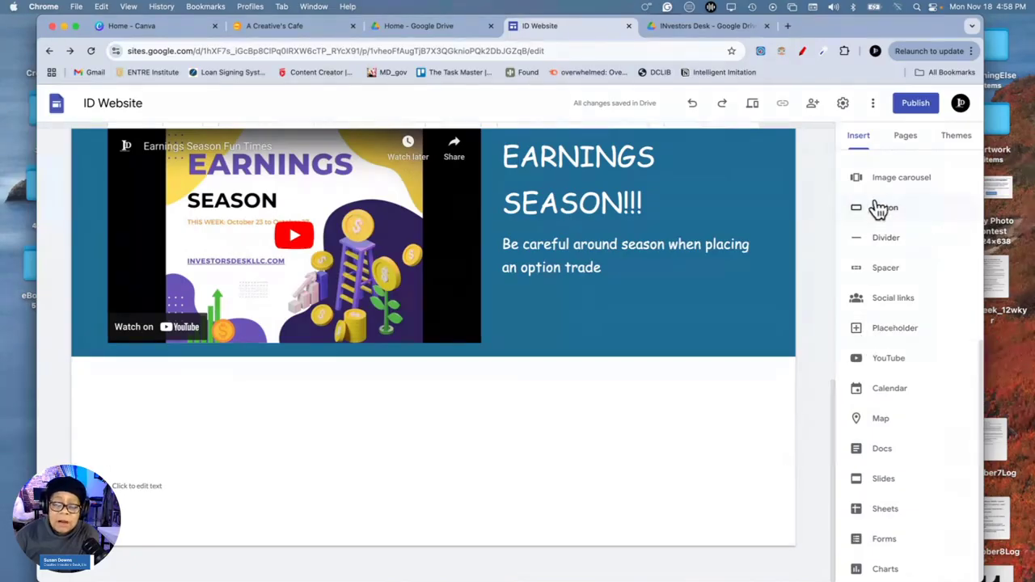
# Preview the Focus Desks page at desktop size and check its full length
pyautogui.click(756, 105)
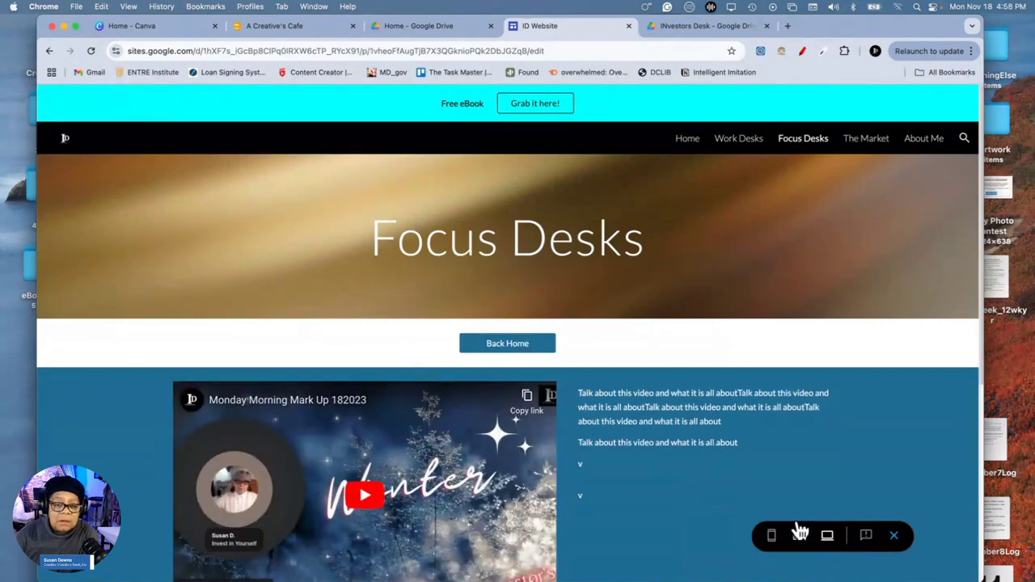
pyautogui.scroll(-3, 610, 477)
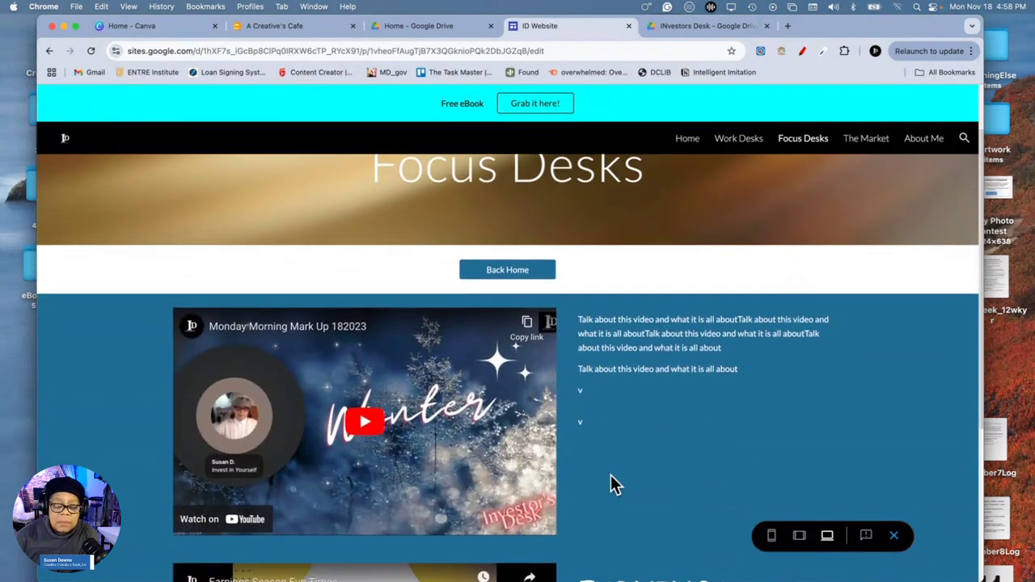
pyautogui.scroll(-5, 610, 484)
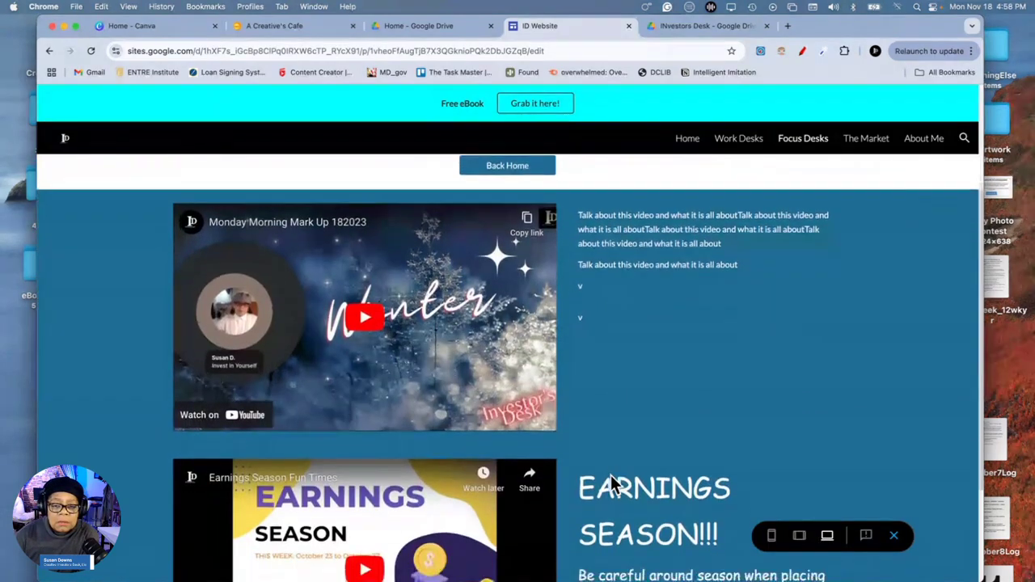
pyautogui.scroll(-2, 610, 475)
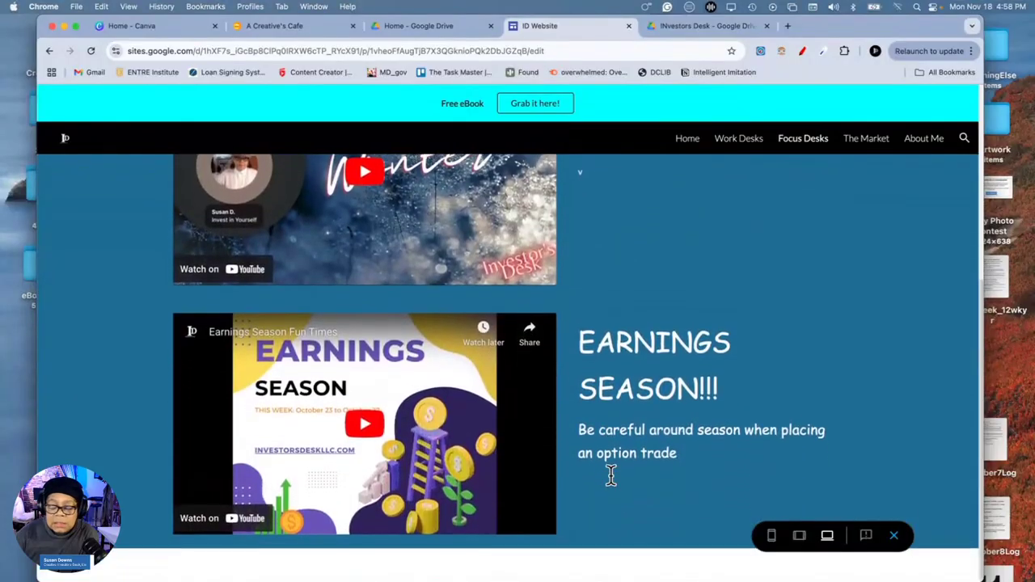
pyautogui.scroll(7, 611, 477)
pyautogui.scroll(2, 613, 483)
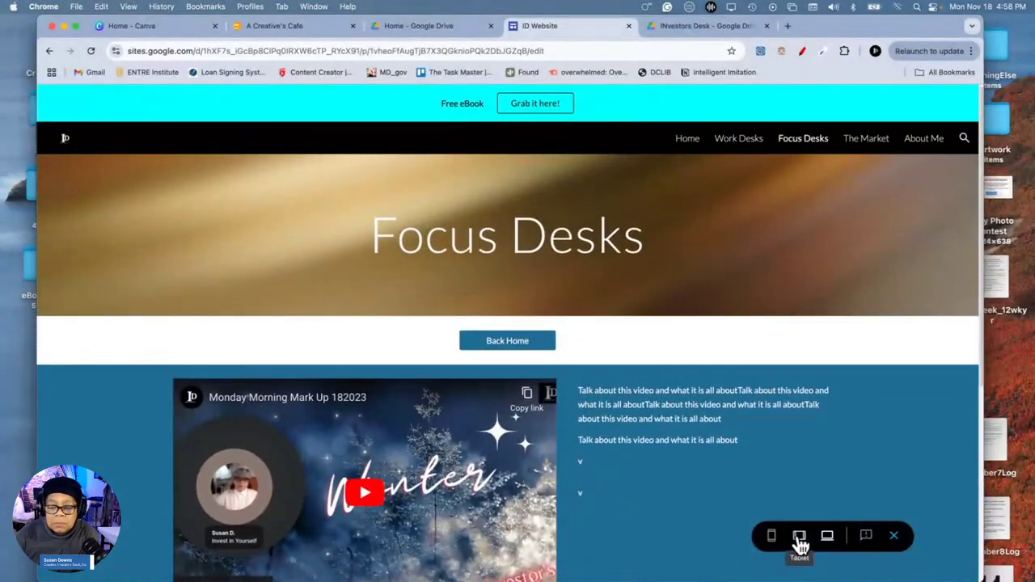
# Preview the Focus Desks page at tablet size and review the layout of both video sections
pyautogui.click(798, 538)
pyautogui.scroll(-4, 700, 535)
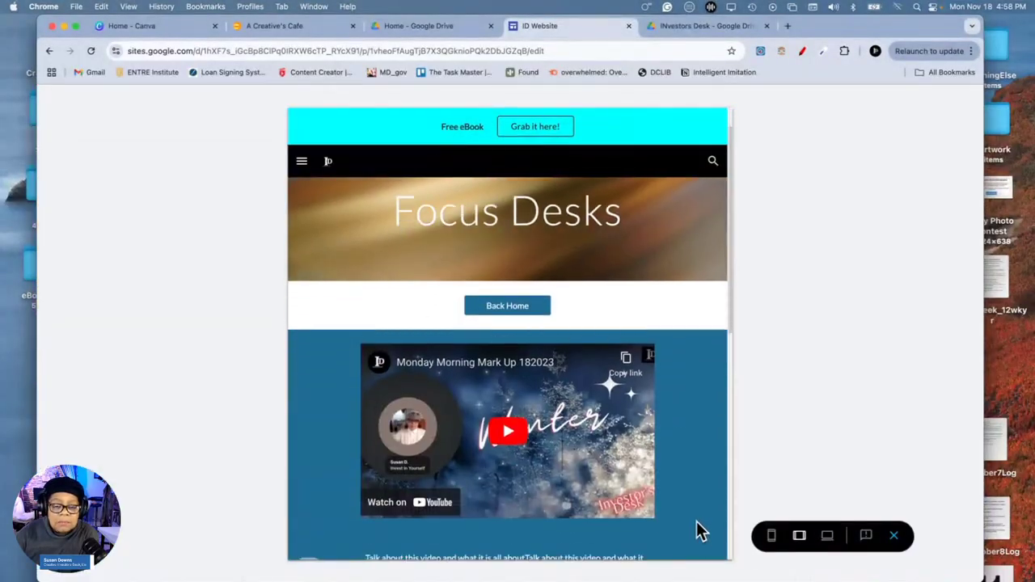
pyautogui.scroll(-9, 700, 532)
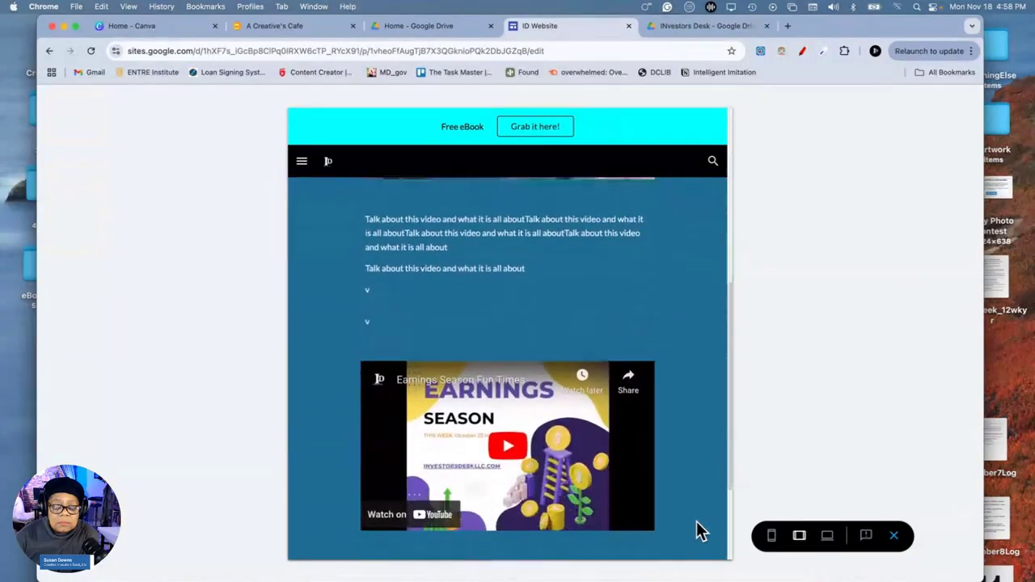
pyautogui.scroll(-2, 699, 532)
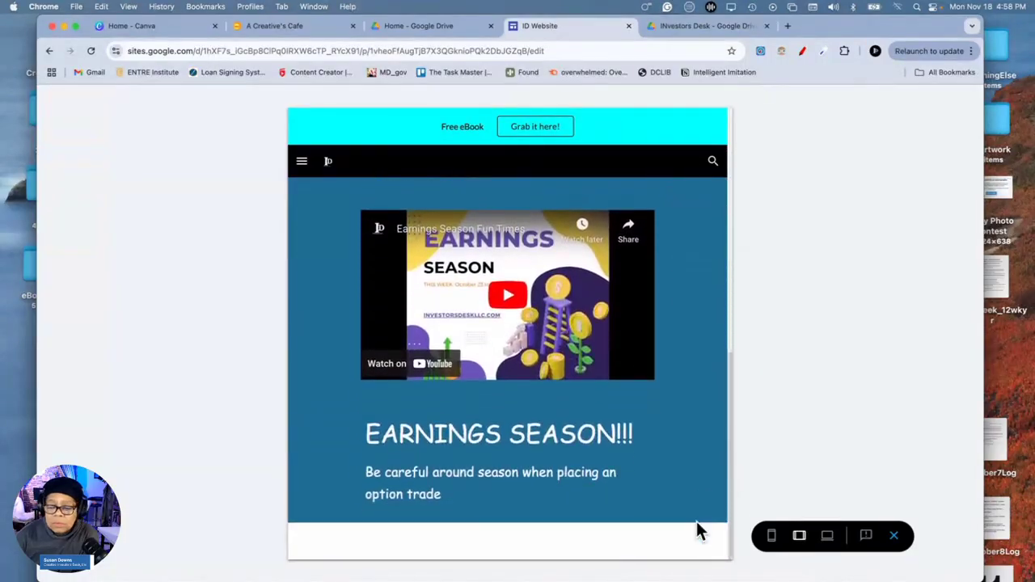
pyautogui.scroll(5, 696, 521)
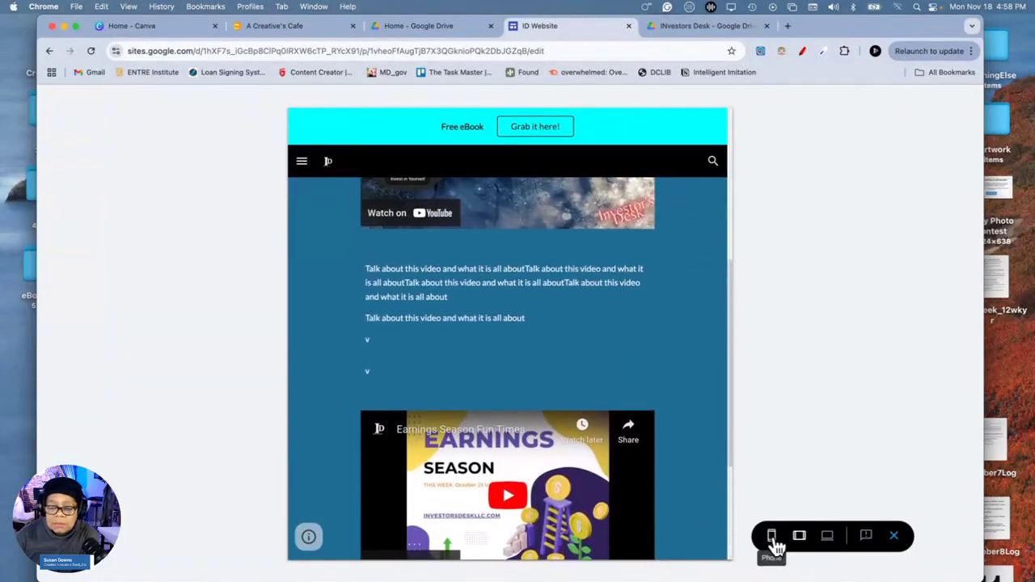
# Preview the Focus Desks page at phone size and check how the header, button, videos and text stack
pyautogui.click(772, 537)
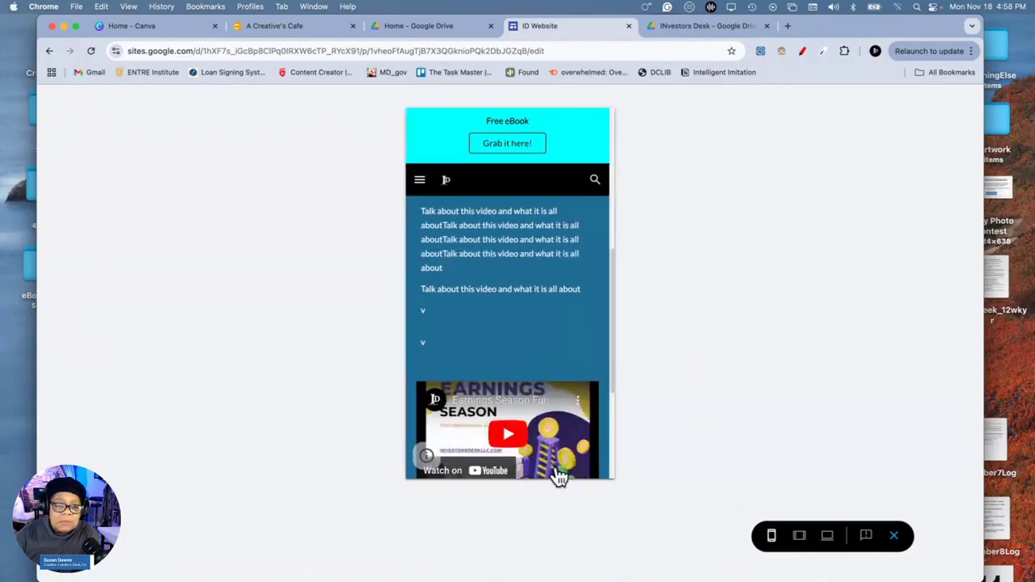
pyautogui.scroll(-5, 559, 477)
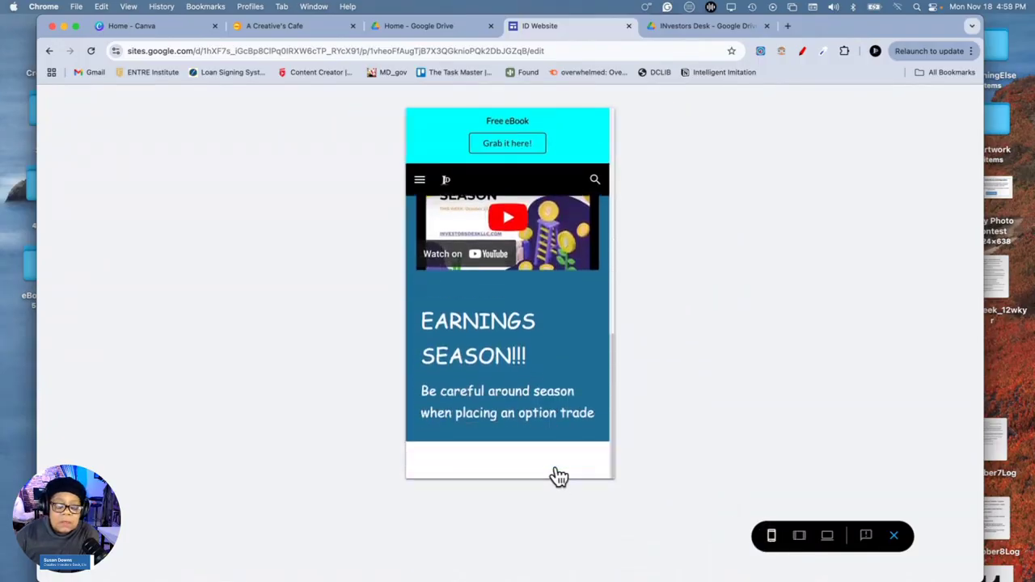
pyautogui.scroll(10, 559, 478)
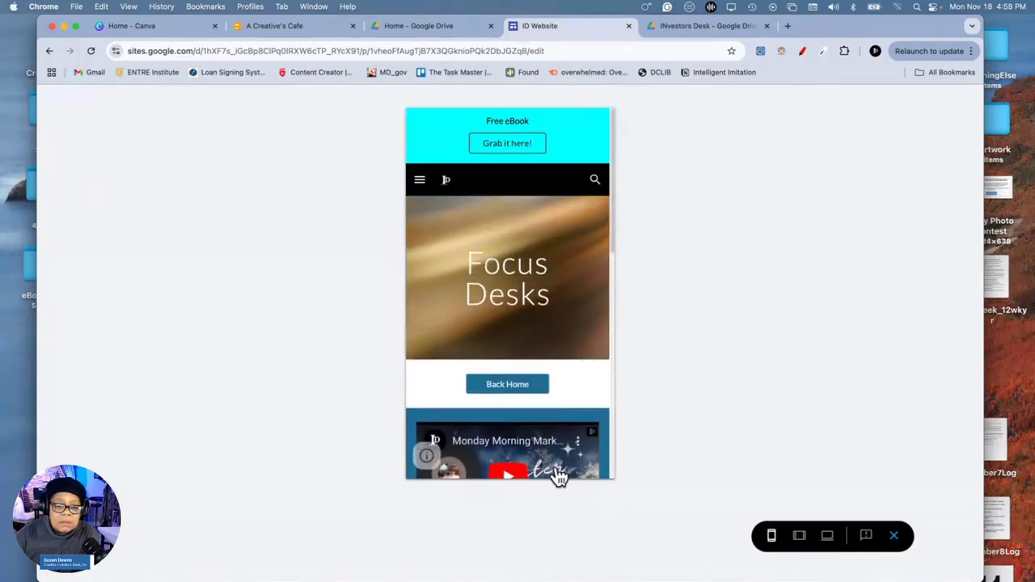
pyautogui.scroll(-5, 559, 478)
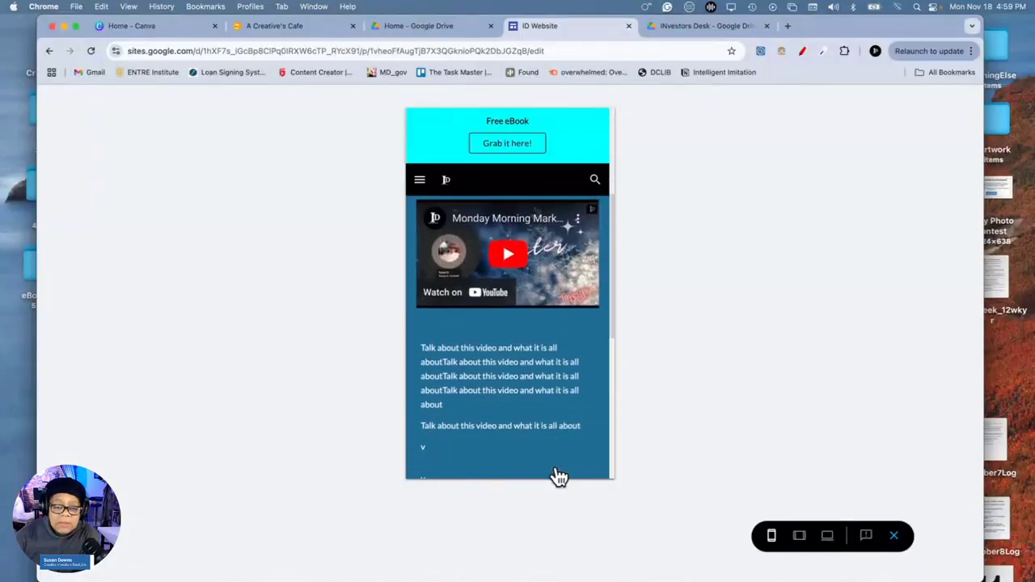
pyautogui.scroll(5, 559, 477)
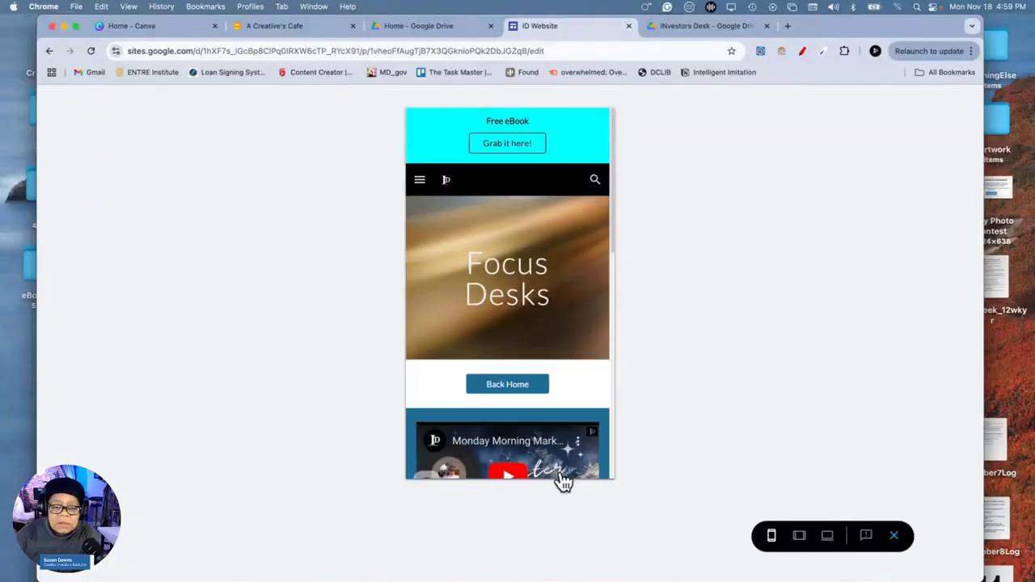
# Return the preview to desktop size and exit to the editor
pyautogui.click(799, 537)
pyautogui.click(830, 537)
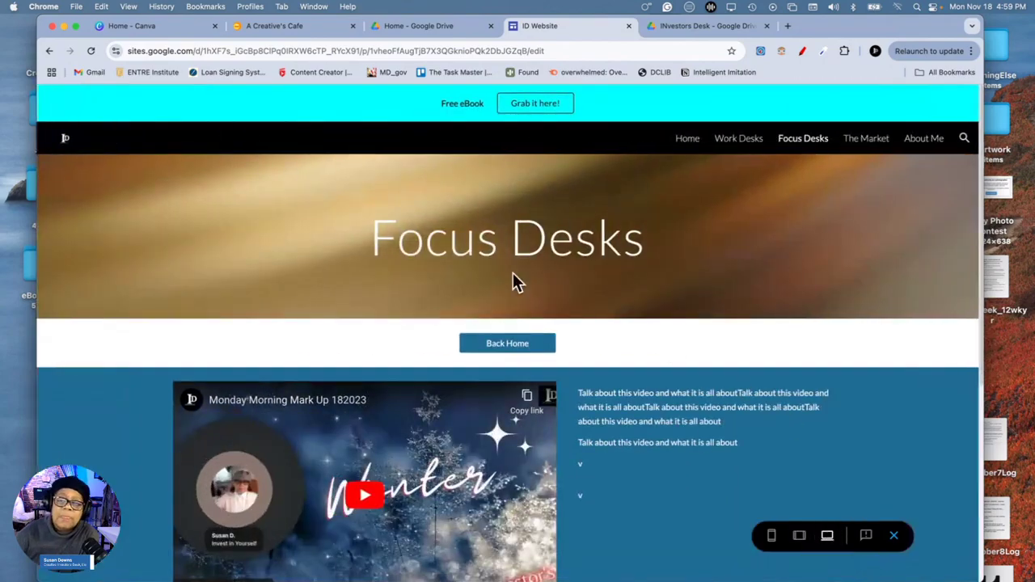
pyautogui.click(893, 535)
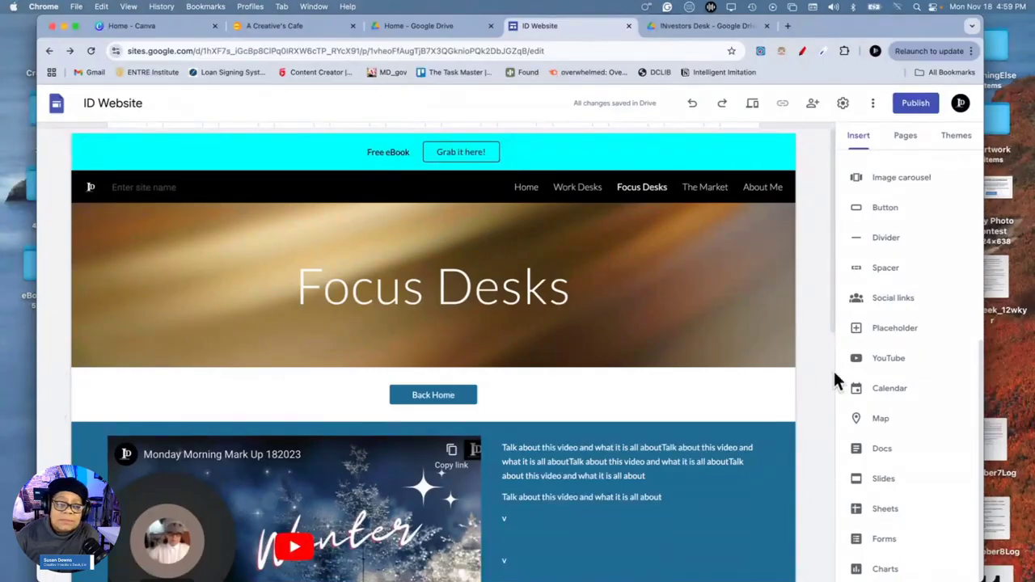
# Enter "Investors Desk" as the site name in the header beside the logo
pyautogui.click(158, 185)
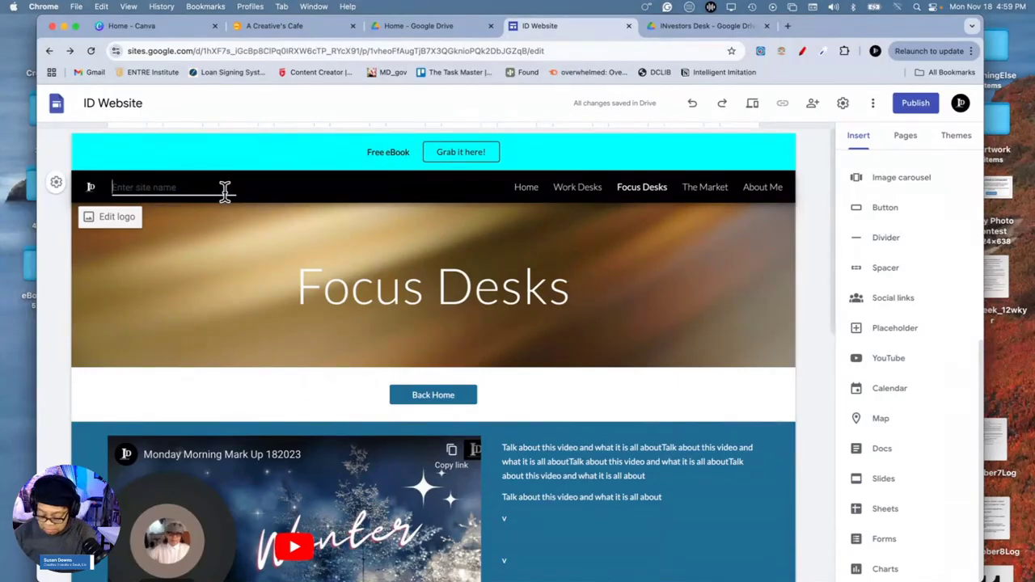
pyautogui.write('I')
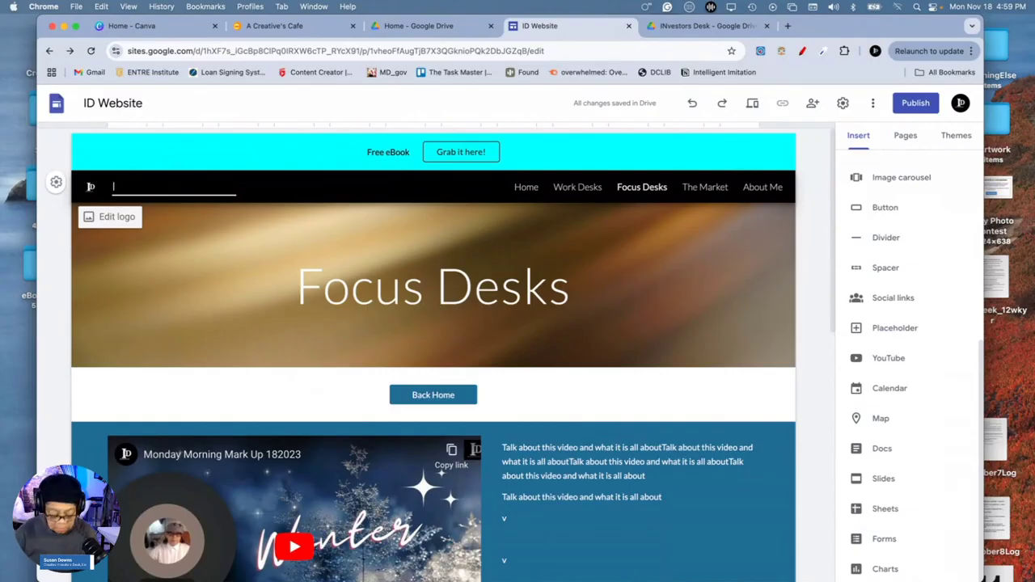
pyautogui.write('nvest')
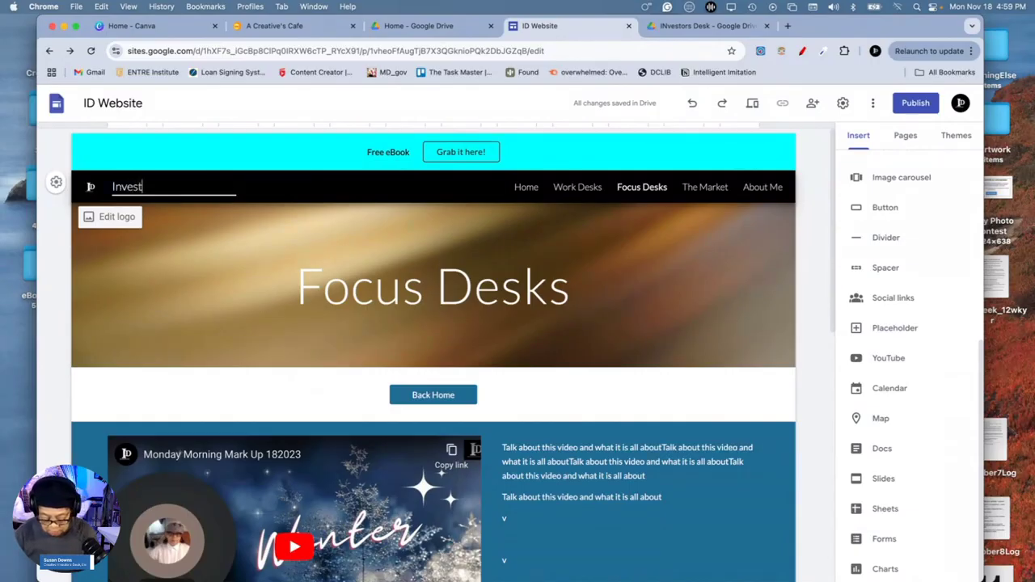
pyautogui.write('ors ')
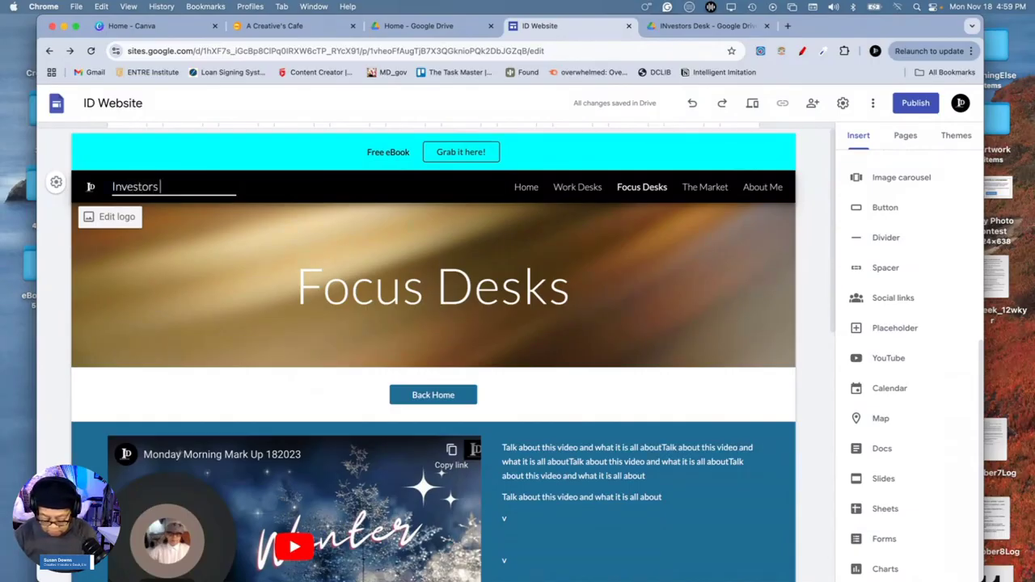
pyautogui.write('Desk')
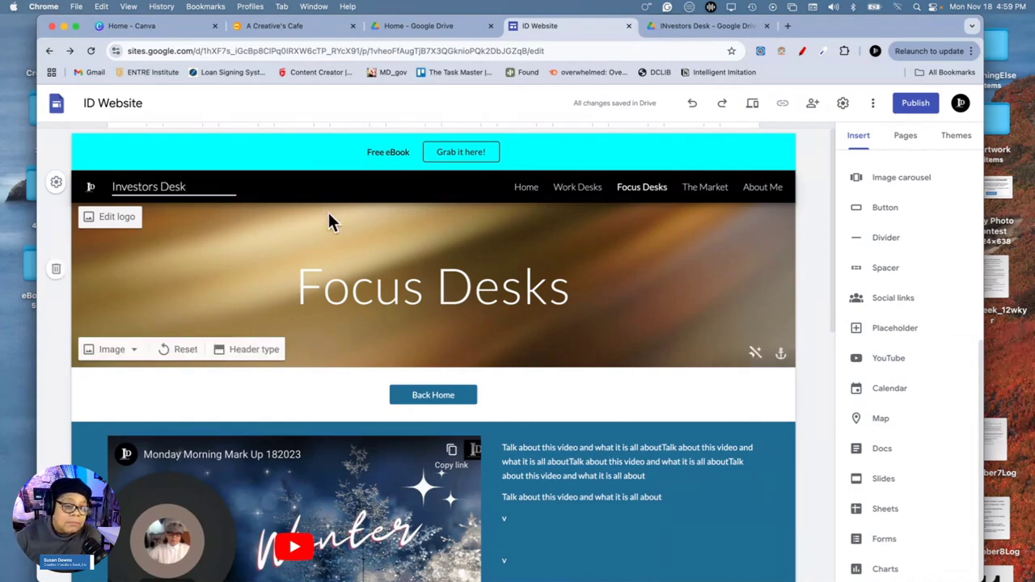
pyautogui.click(342, 194)
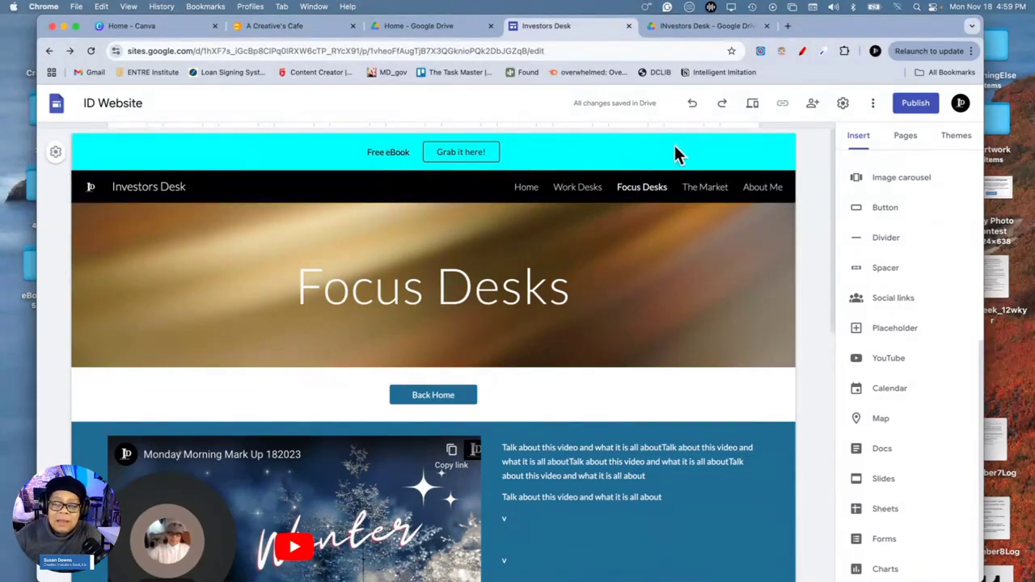
# Set the announcement banner color to orange in the site settings and open the Home page
pyautogui.click(842, 104)
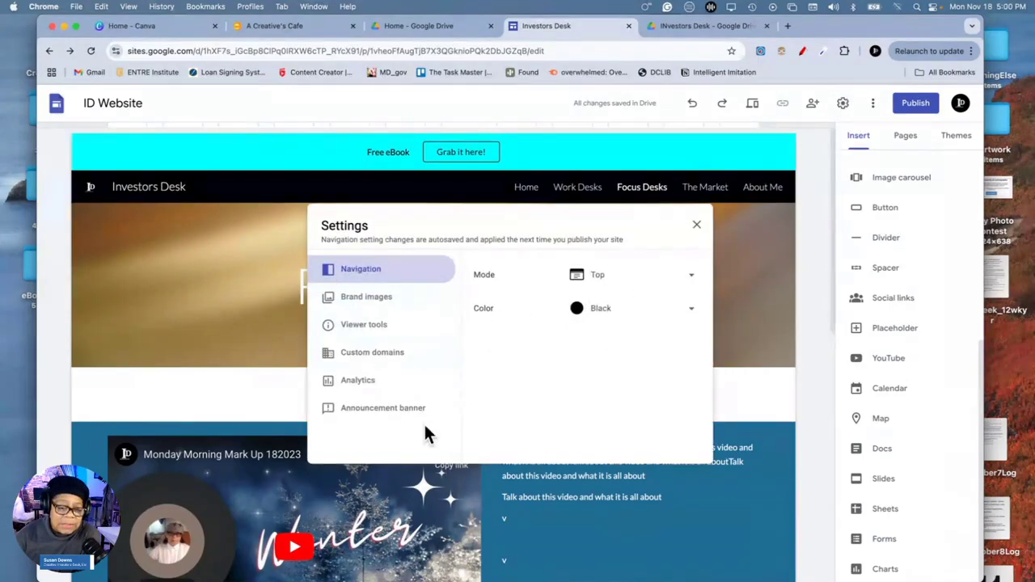
pyautogui.click(393, 409)
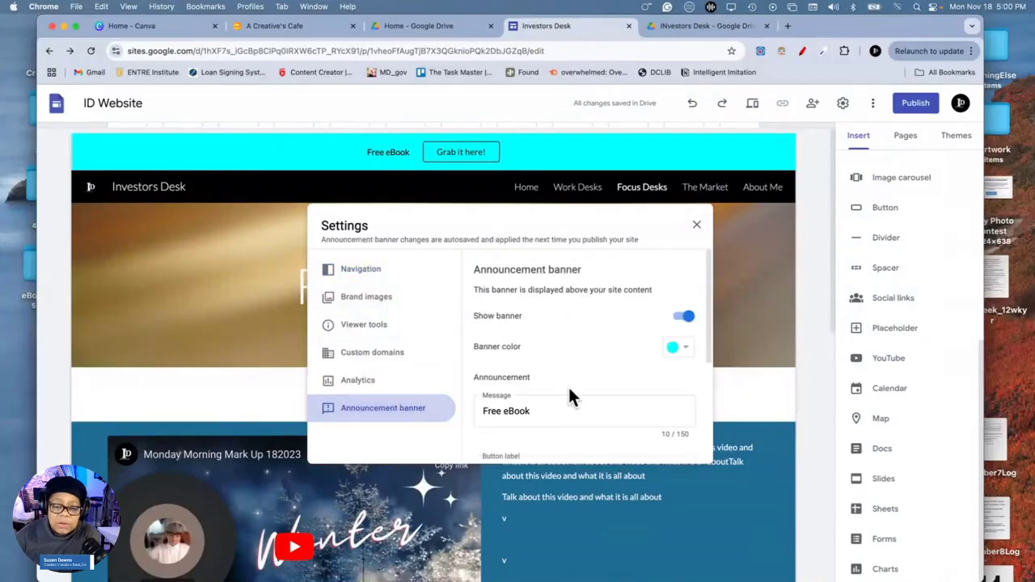
pyautogui.click(684, 349)
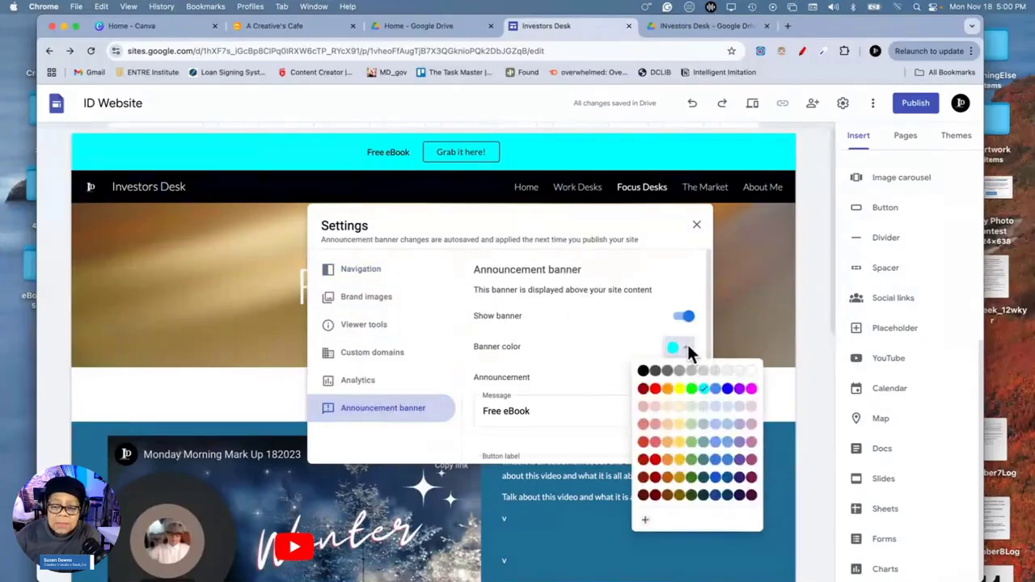
pyautogui.click(667, 389)
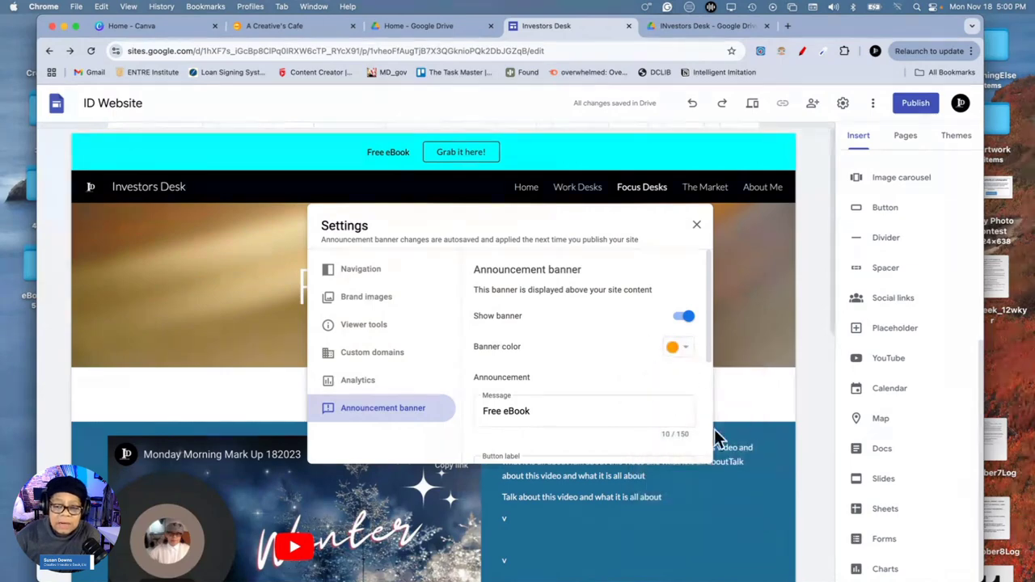
pyautogui.click(695, 226)
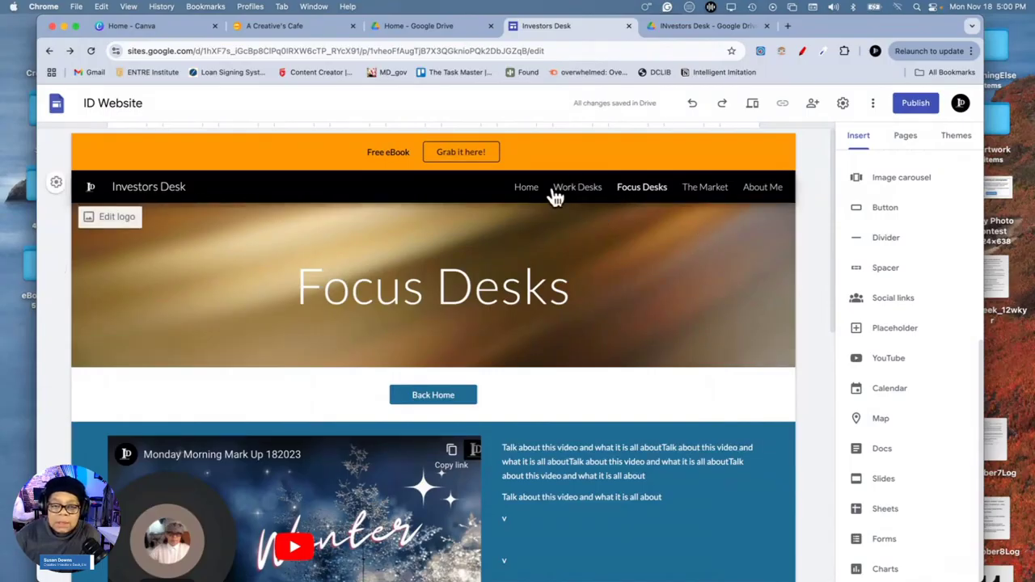
pyautogui.click(524, 193)
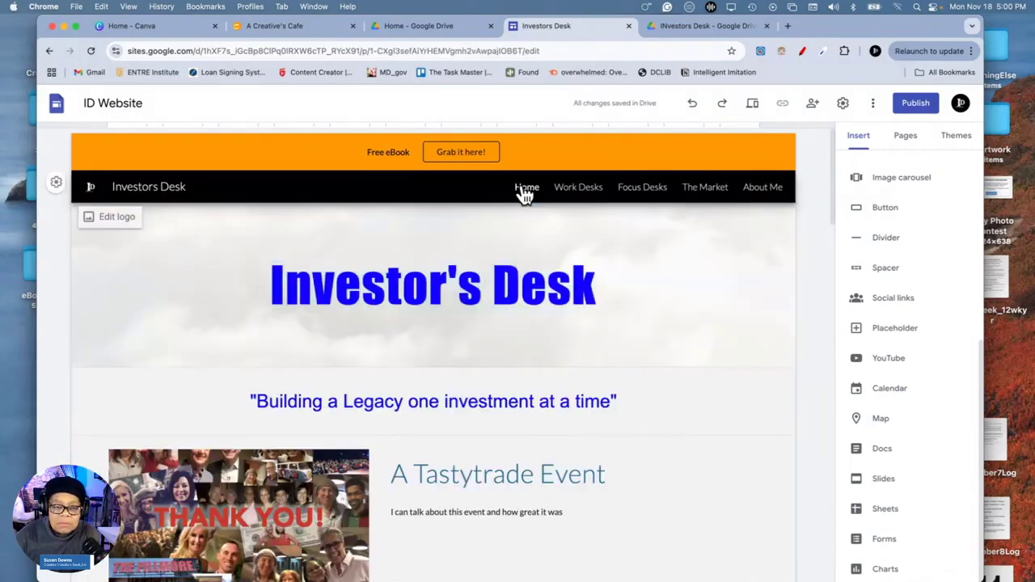